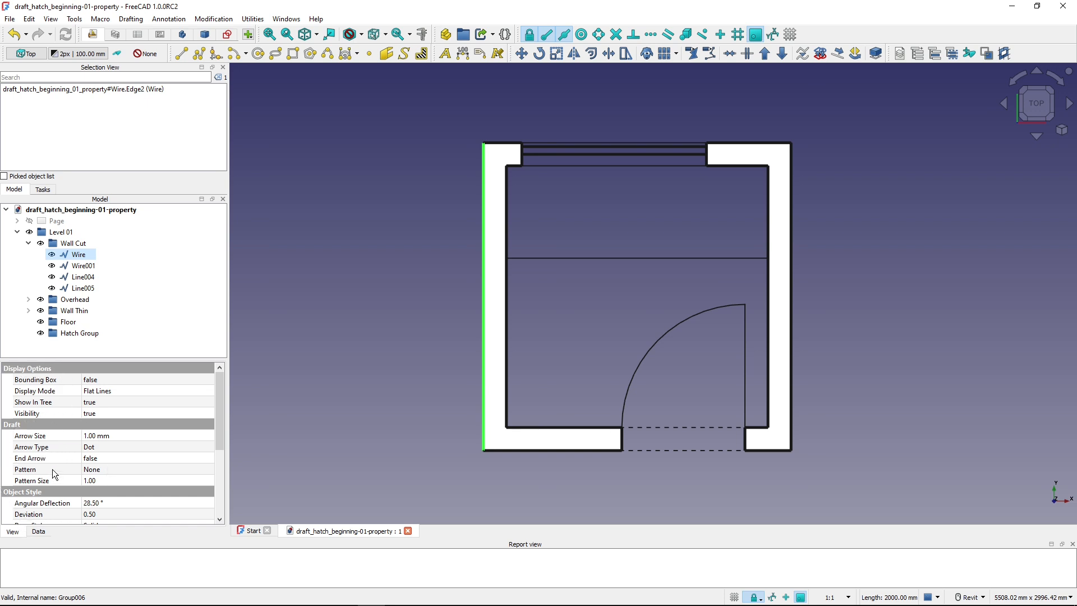
Apply the simple hatch pattern to the left wall's closed wire in the Wall Cut group
left_click(127, 468)
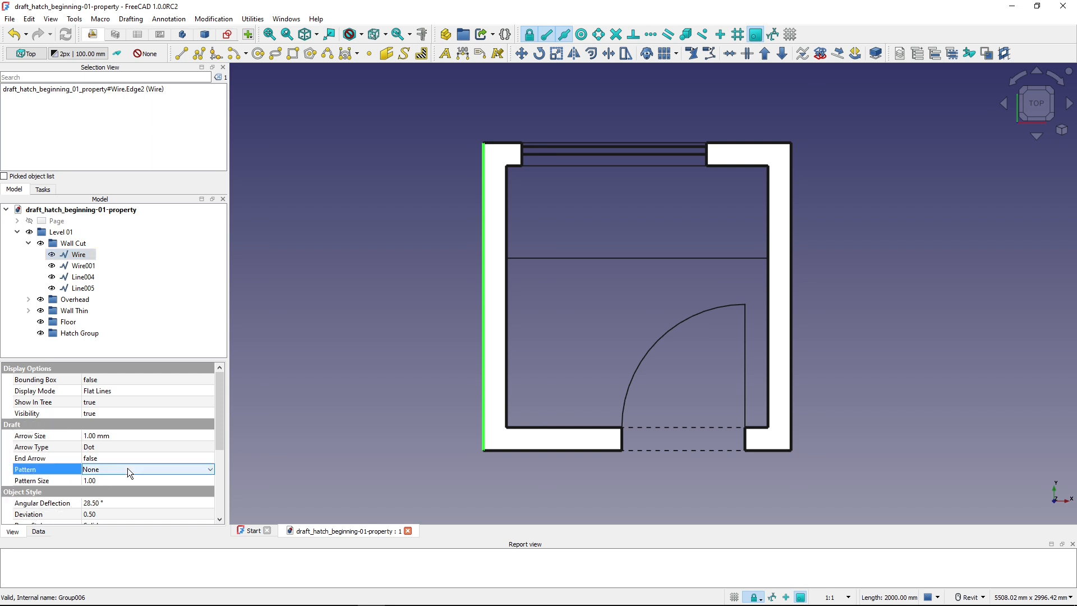
left_click(163, 469)
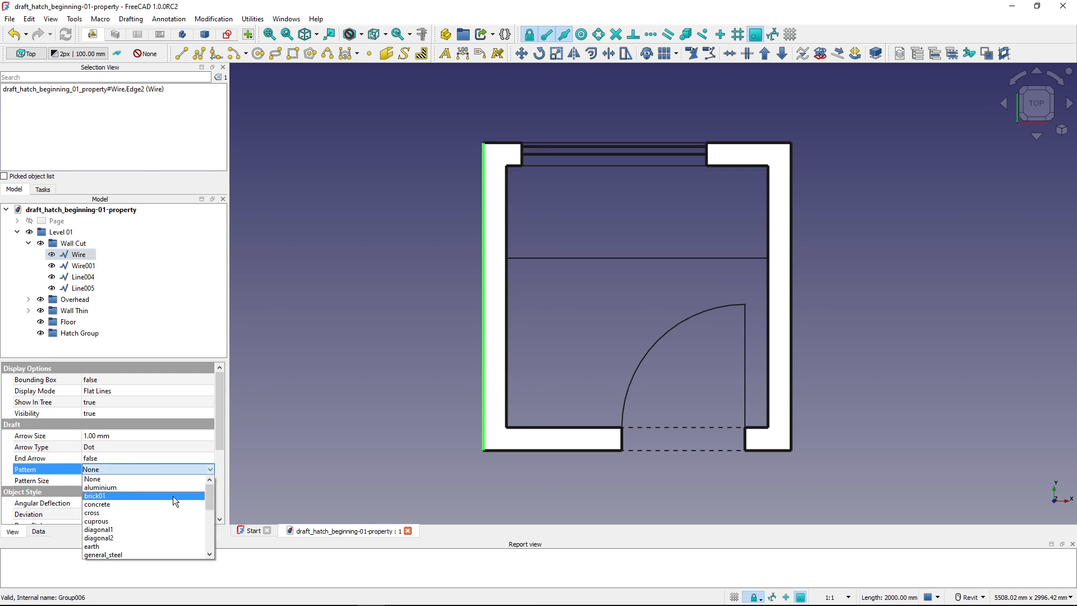
scroll(173, 497, "down", 2)
scroll(173, 496, "down", 2)
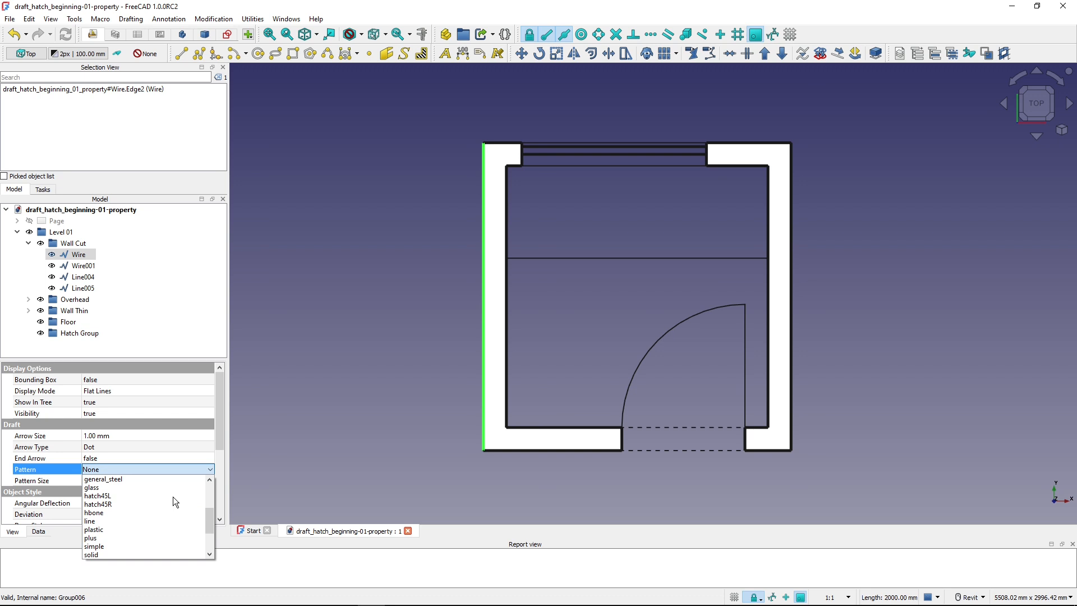
scroll(171, 501, "up", 5)
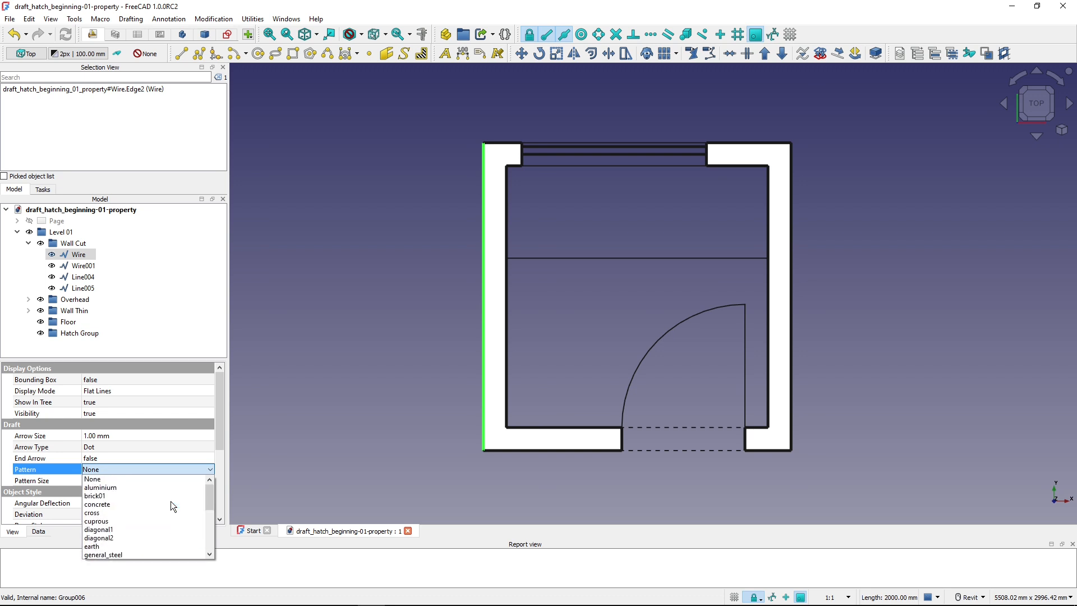
scroll(170, 505, "down", 3)
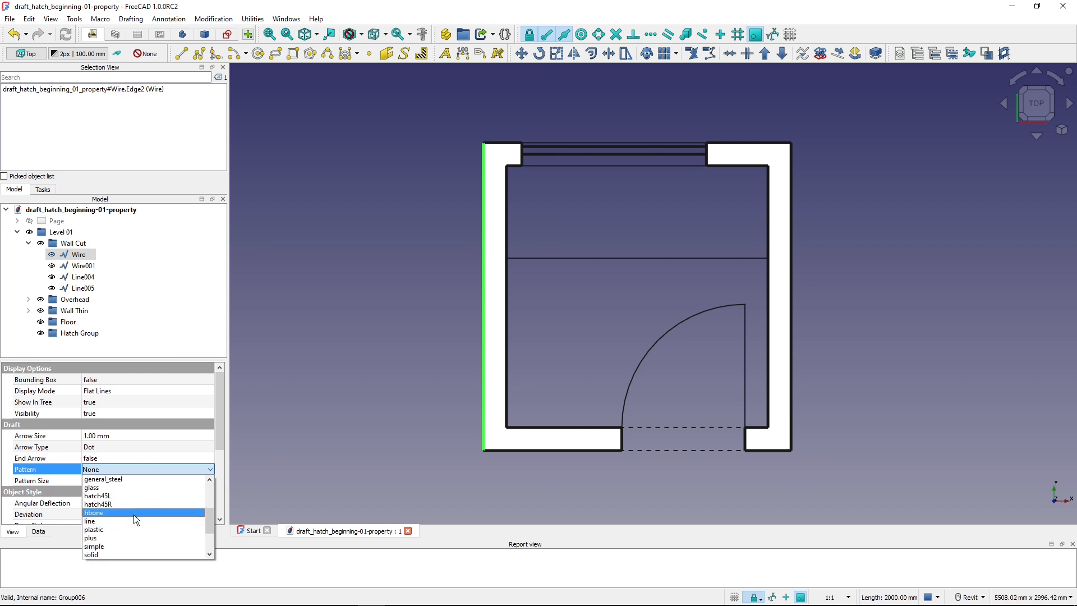
left_click(116, 543)
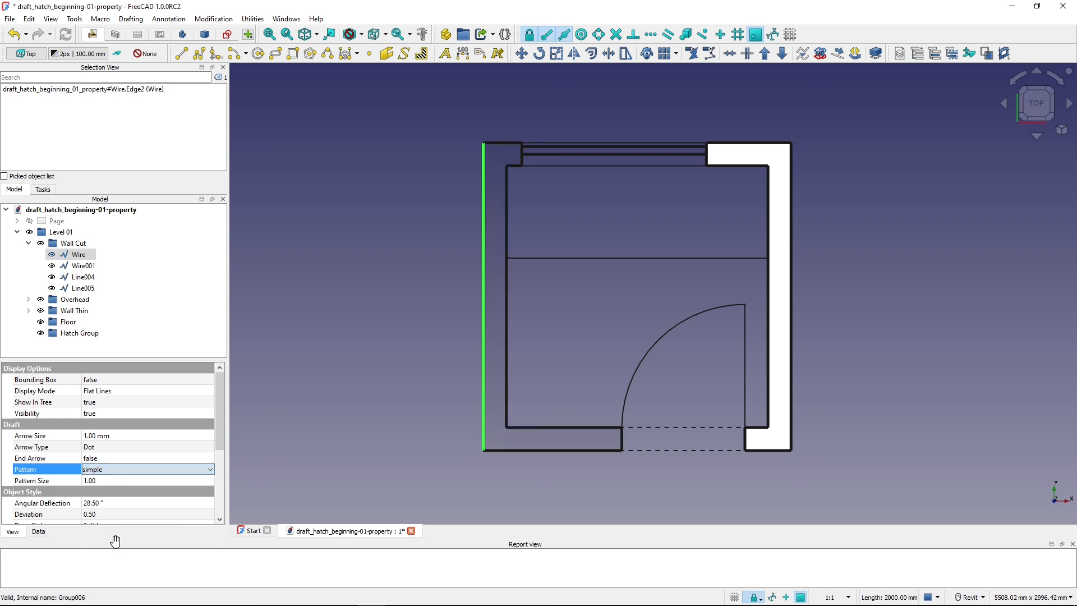
left_click(110, 458)
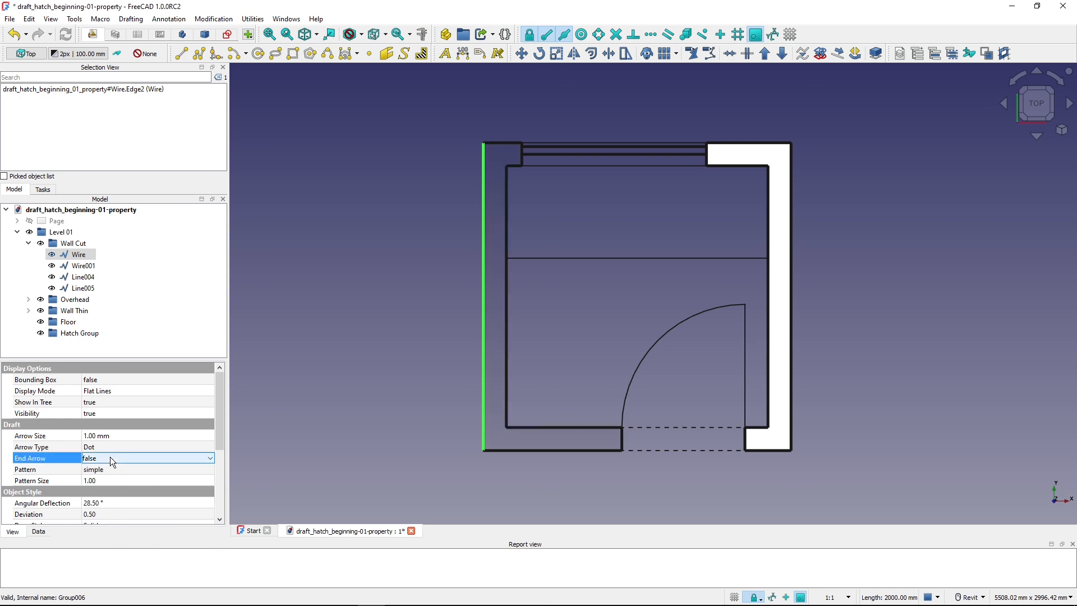
left_click(501, 439)
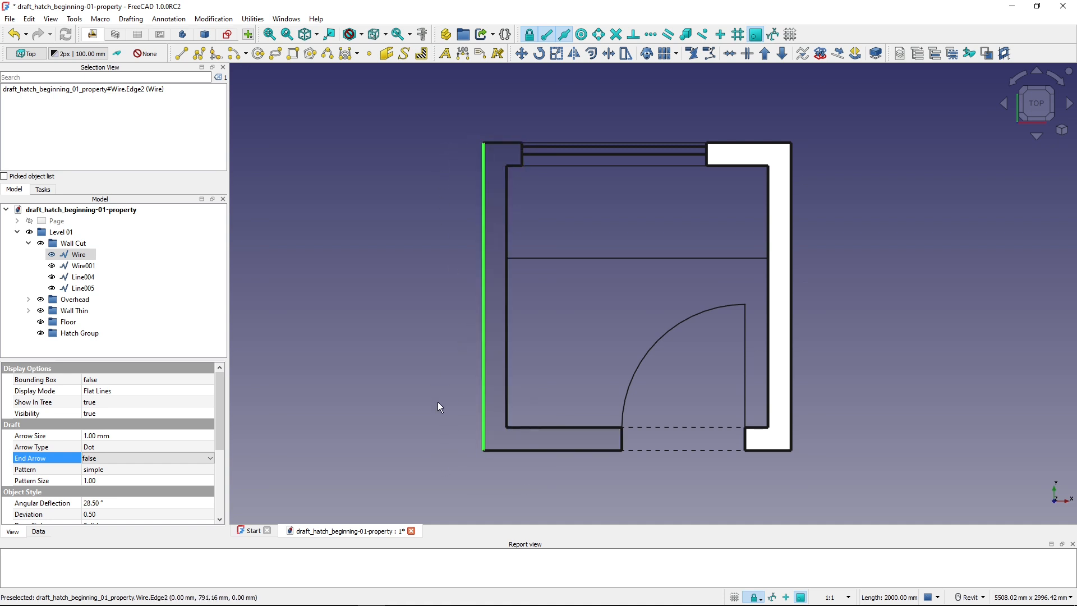
Set the left wall wire's pattern size to 0.1 and clear the selection
key("ctrl")
key("ctrl")
key("ctrl")
key("ctrl")
left_click(101, 480)
type("0.1")
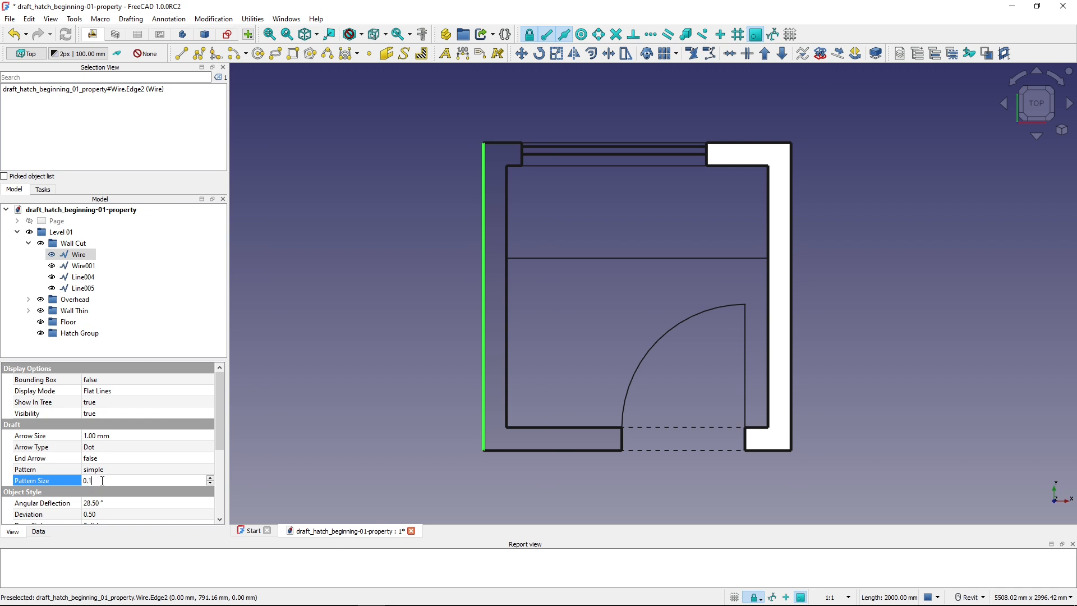
key("Return")
left_click(309, 434)
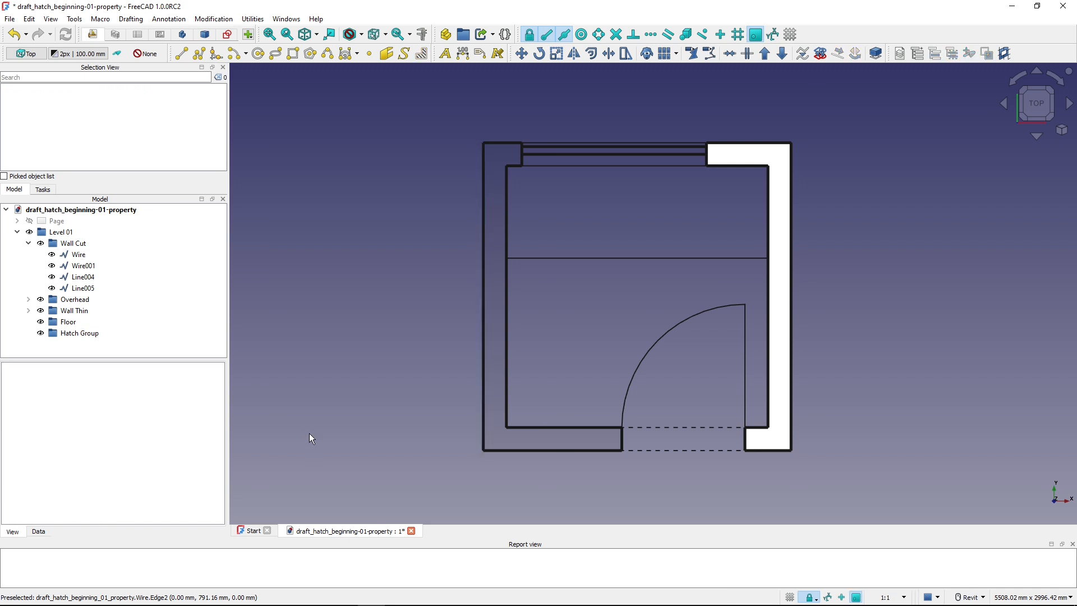
Set the left wall wire's pattern size to 0.01 and inspect the hatch at the wall's lower corner
left_click(484, 450)
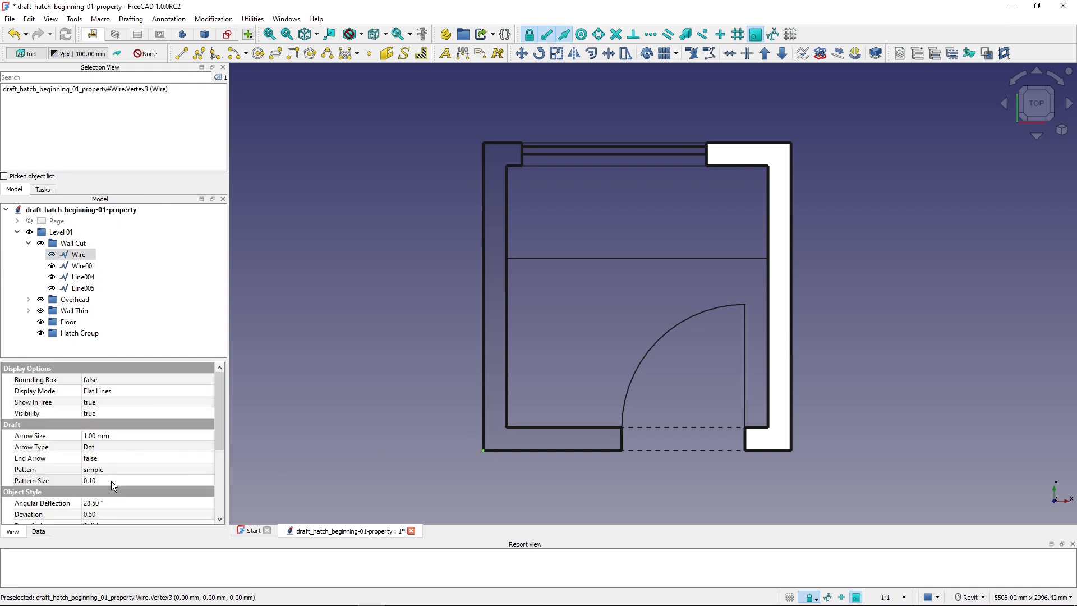
left_click(111, 480)
type(".0")
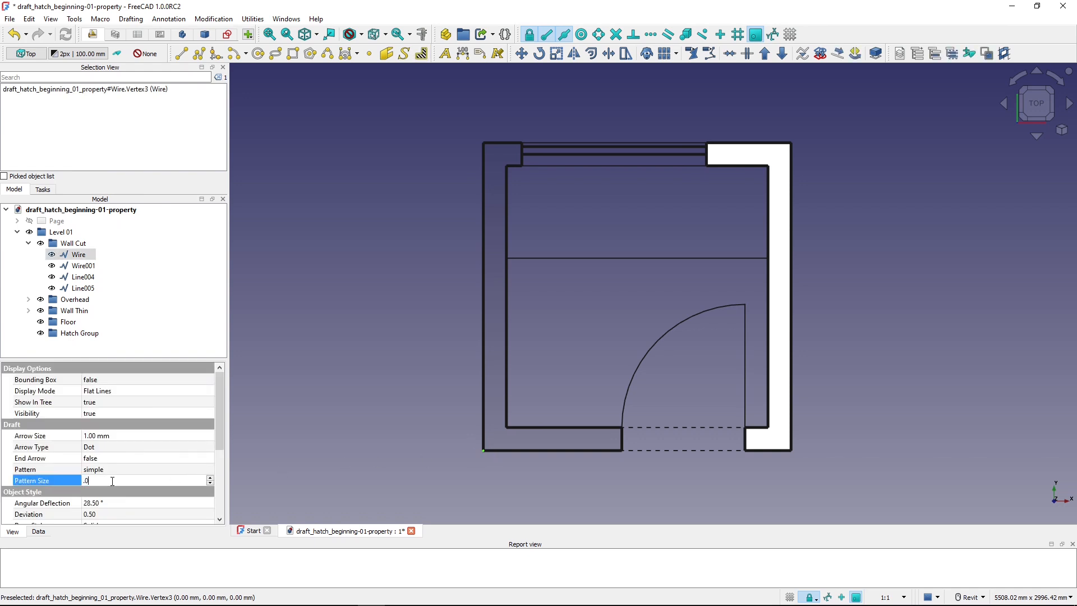
type("01")
key("Return")
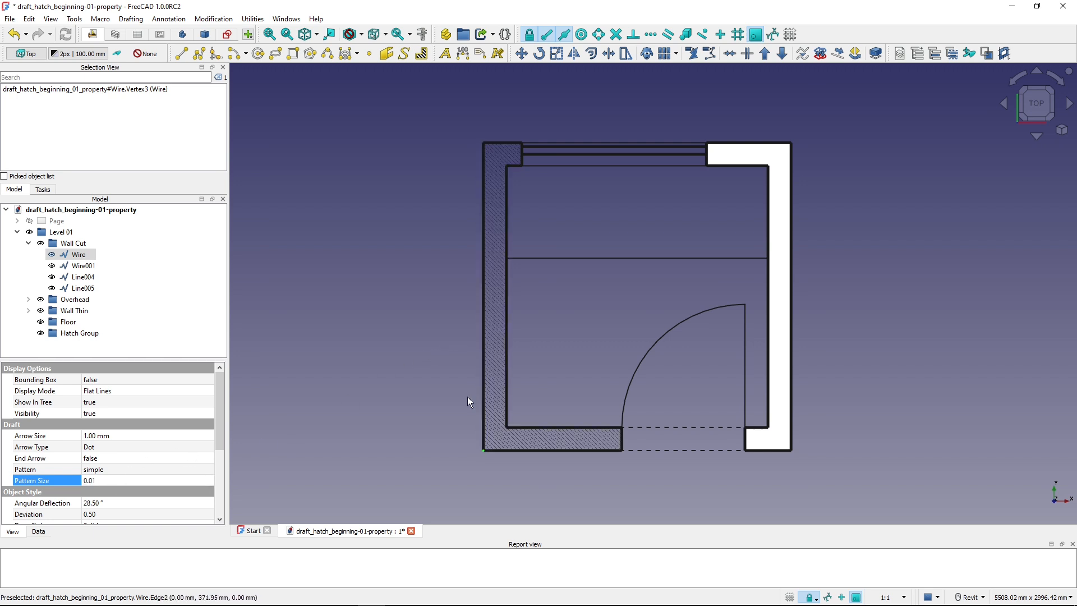
left_click(452, 465)
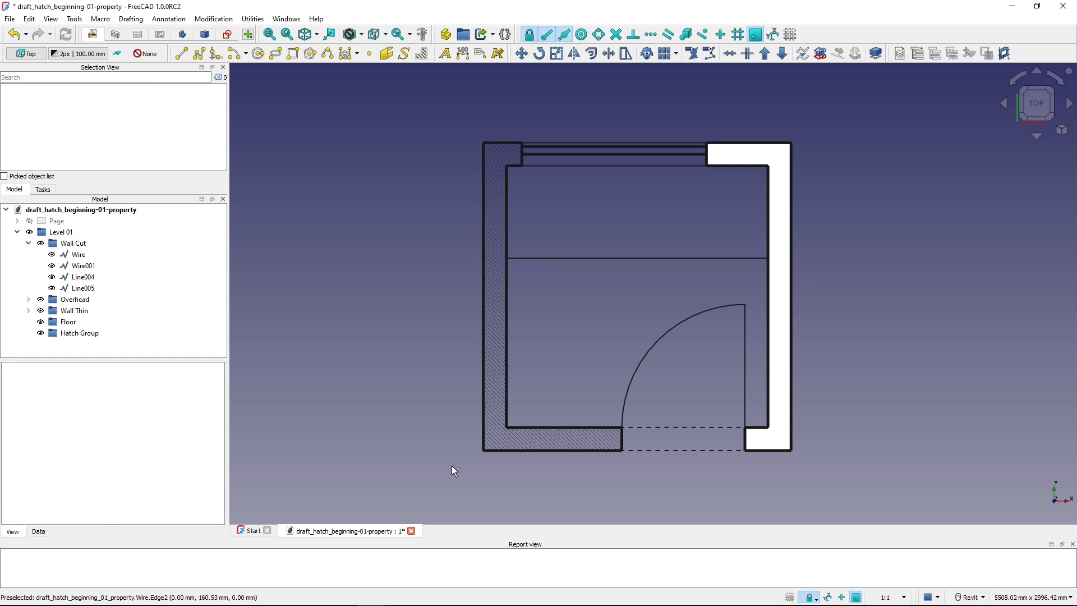
scroll(486, 460, "up", 5)
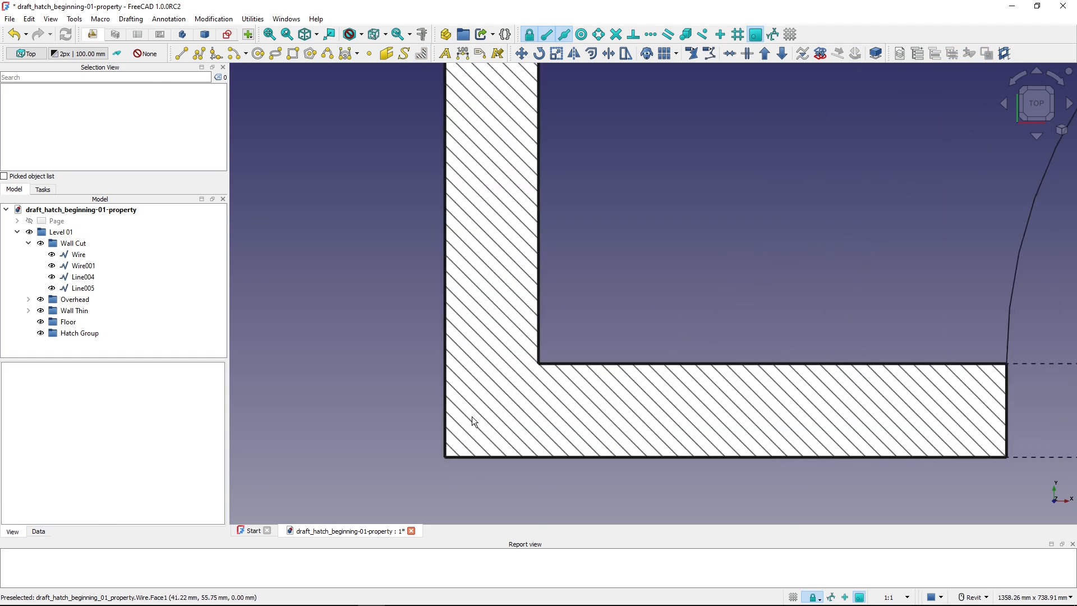
scroll(478, 413, "down", 5)
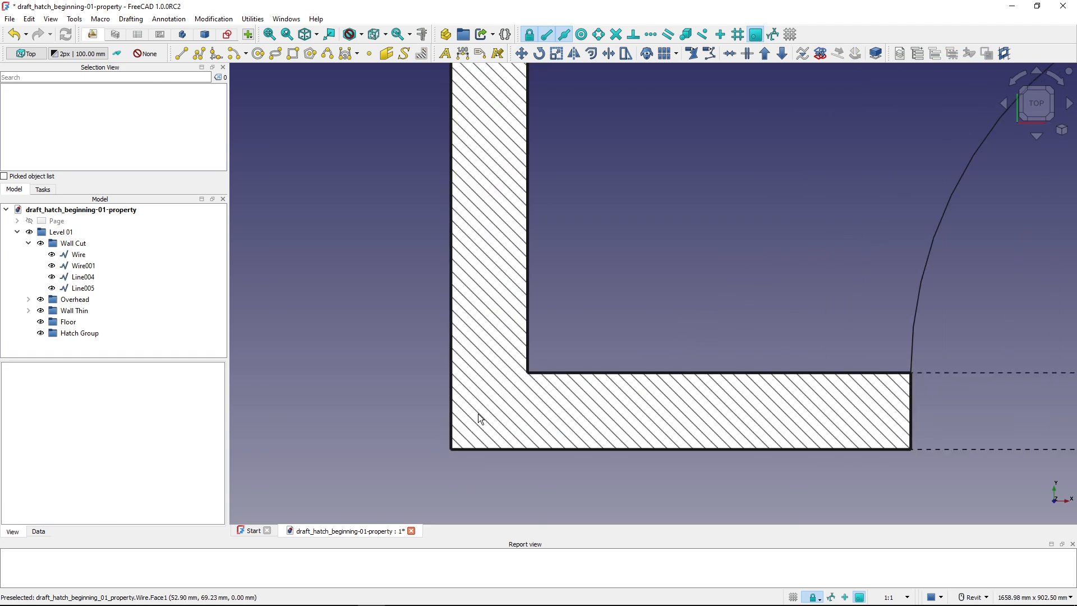
Set the left wall wire's pattern size to 0.00
left_click(478, 415)
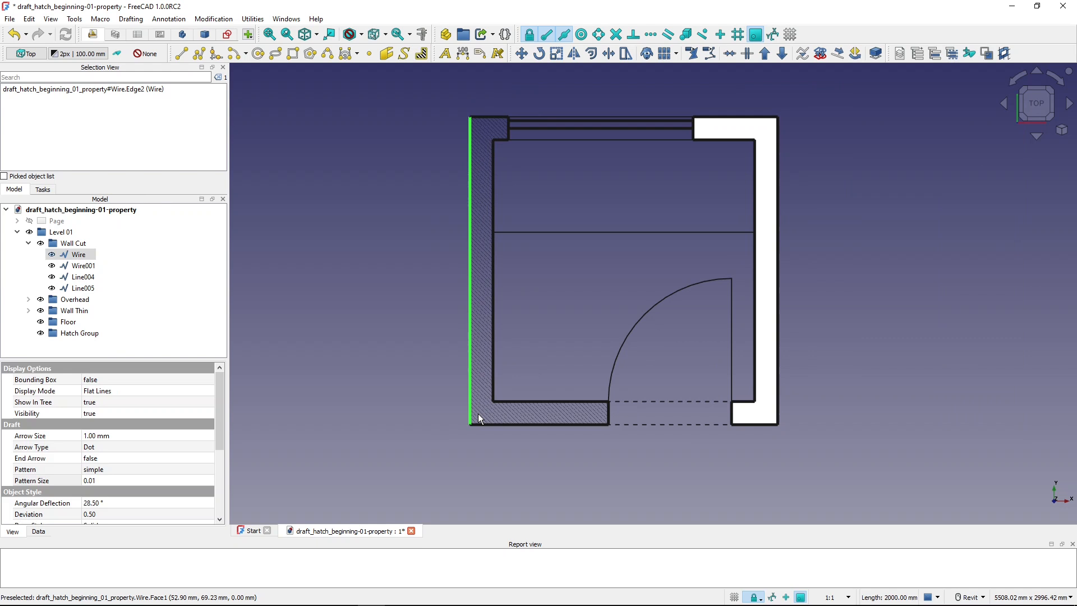
left_click(107, 480)
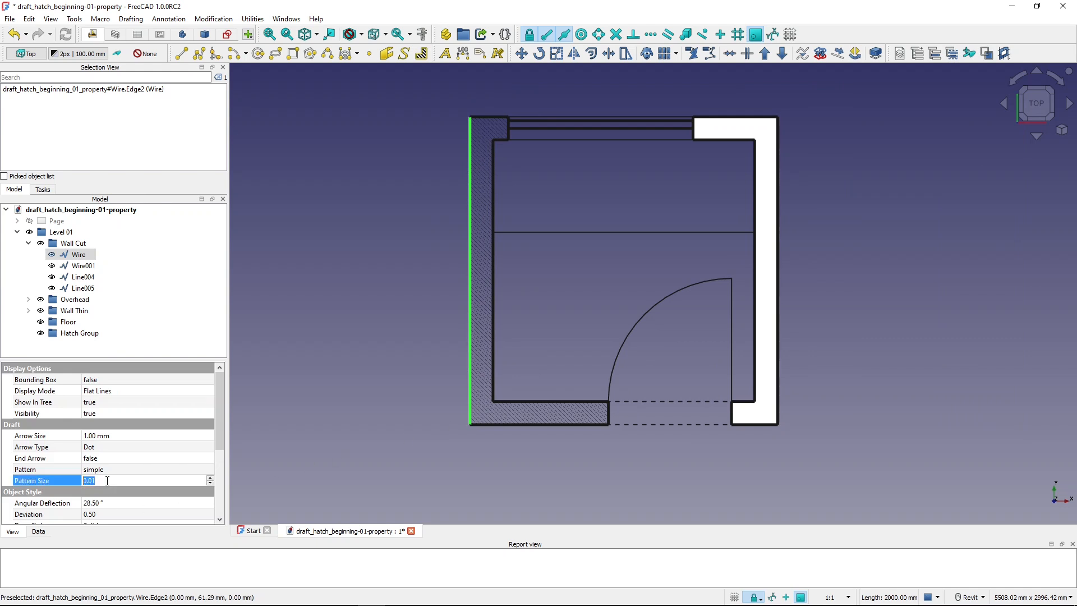
type("0.0")
key("Return")
key("ctrl")
key("ctrl")
key("ctrl")
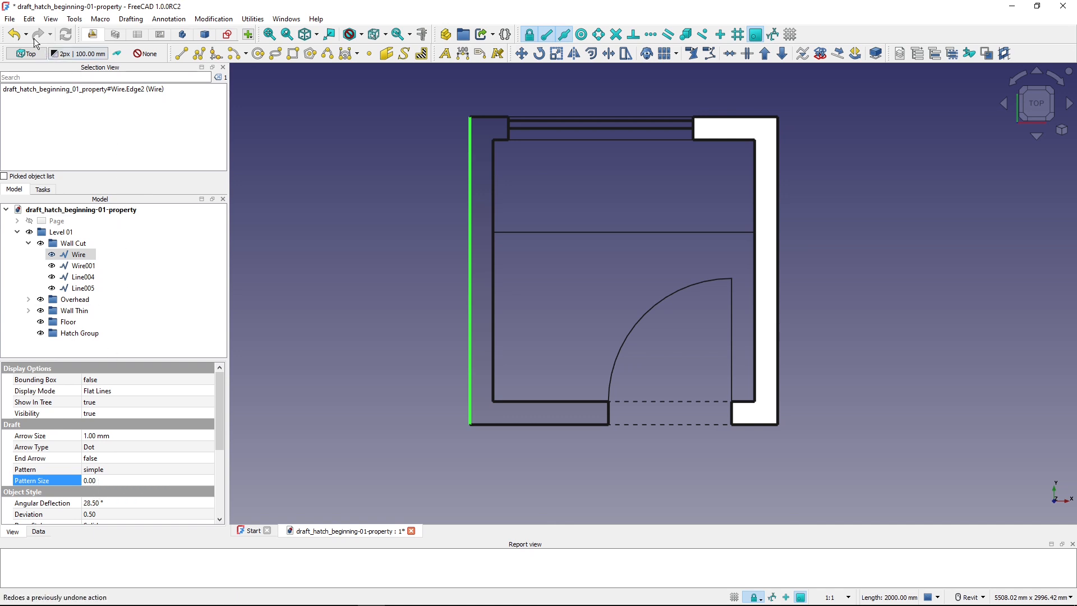
Set the number of decimals to 3 in the general preferences
left_click(30, 19)
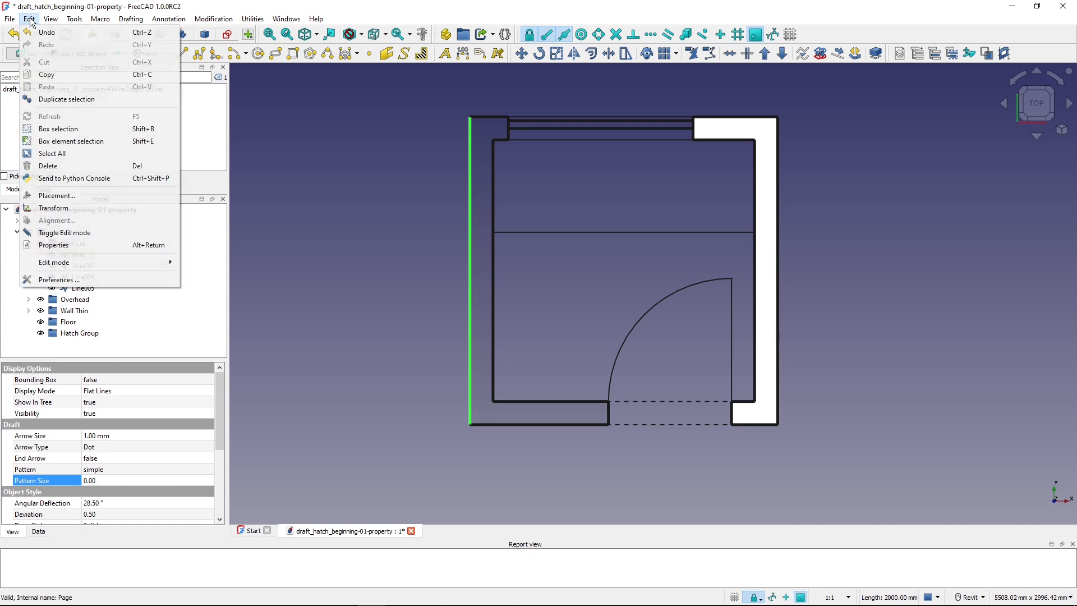
left_click(85, 280)
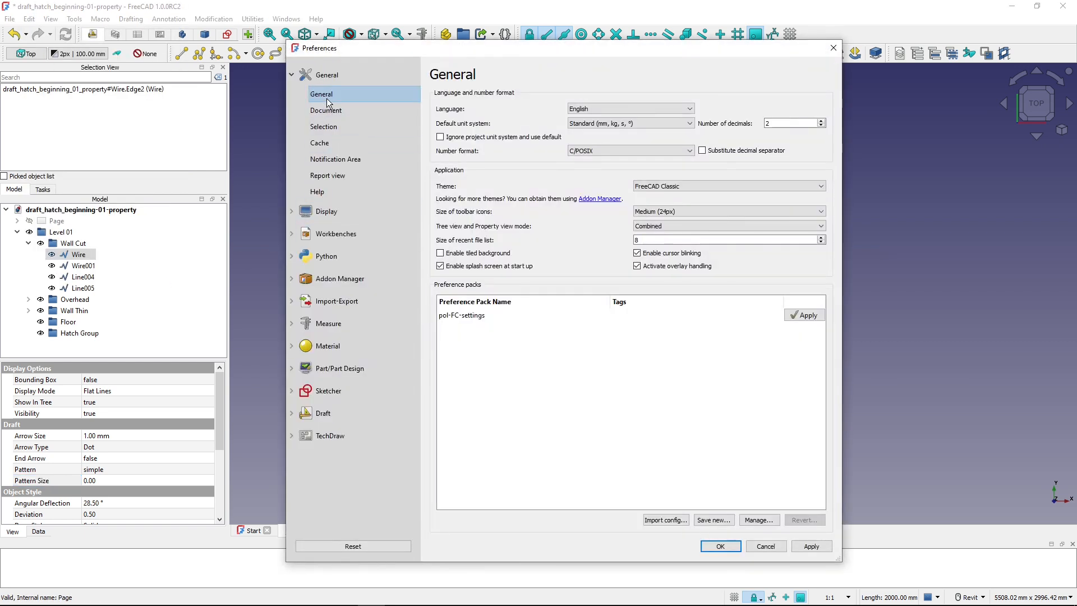
left_click(327, 98)
left_click(730, 125)
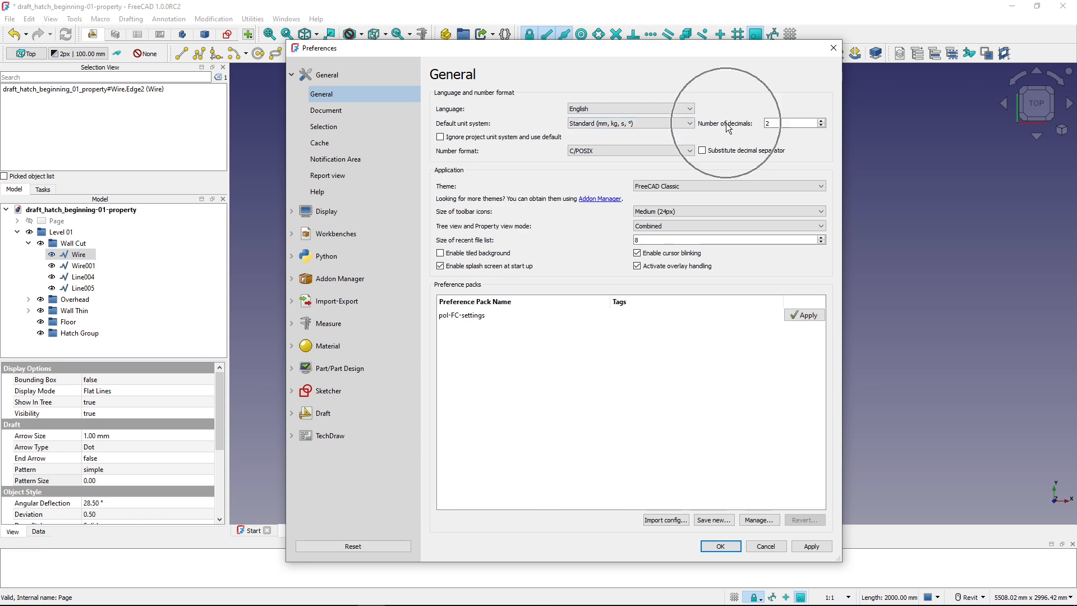
left_click(767, 124)
left_click_drag(776, 124, 754, 124)
type("3")
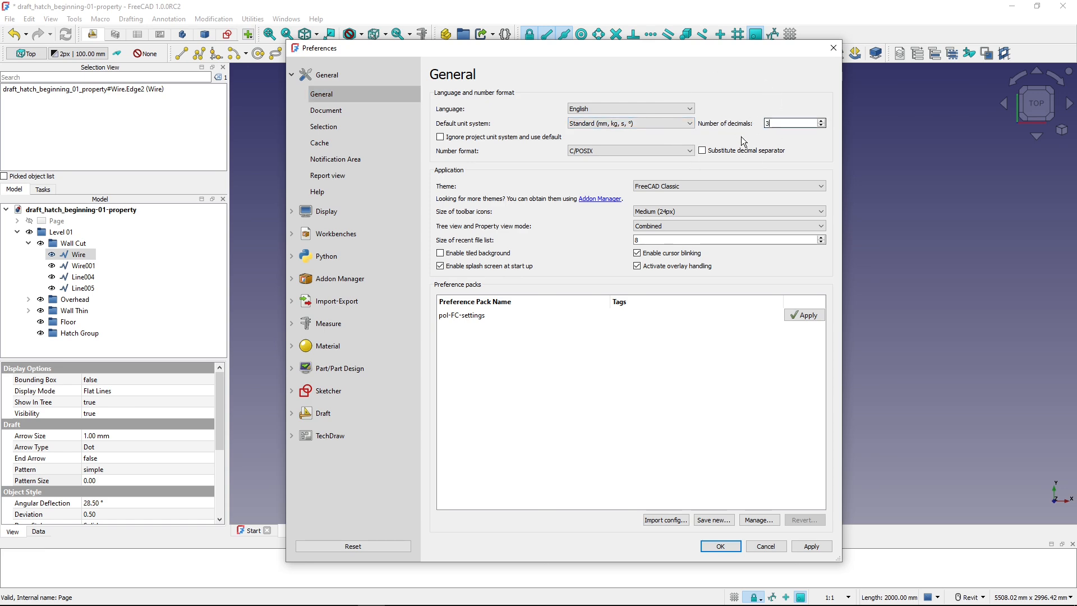
left_click(718, 547)
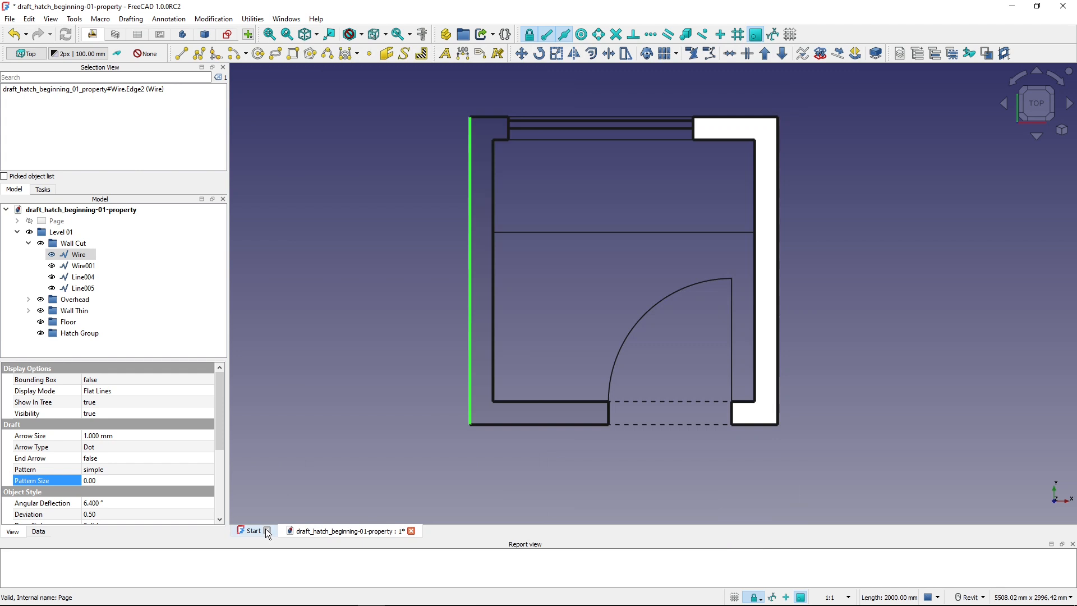
Set the left wall wire's pattern size to 0.005 and deselect the wire
left_click(372, 421)
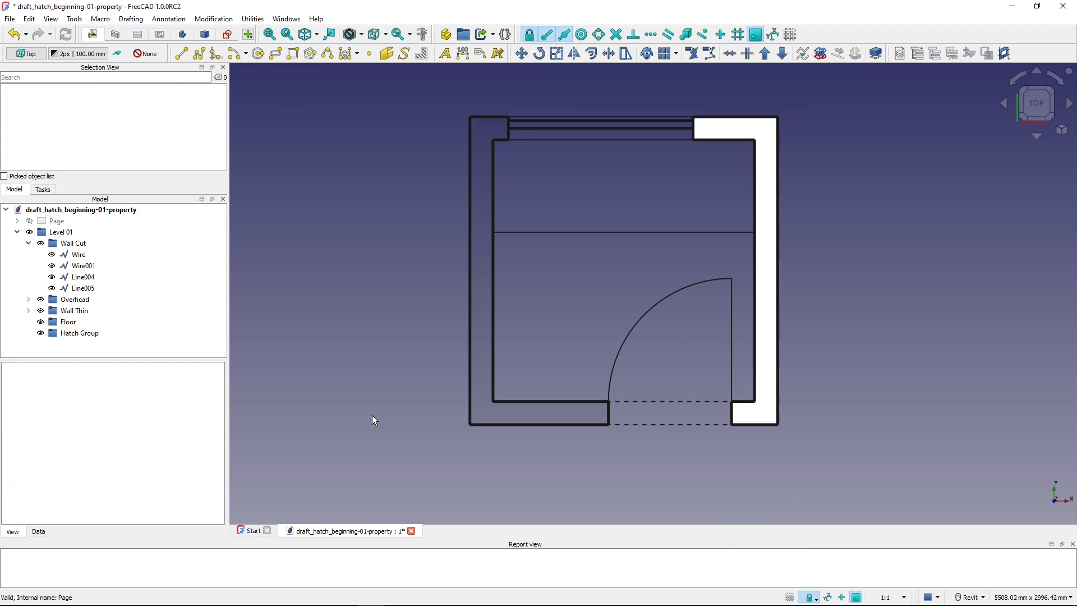
left_click(471, 372)
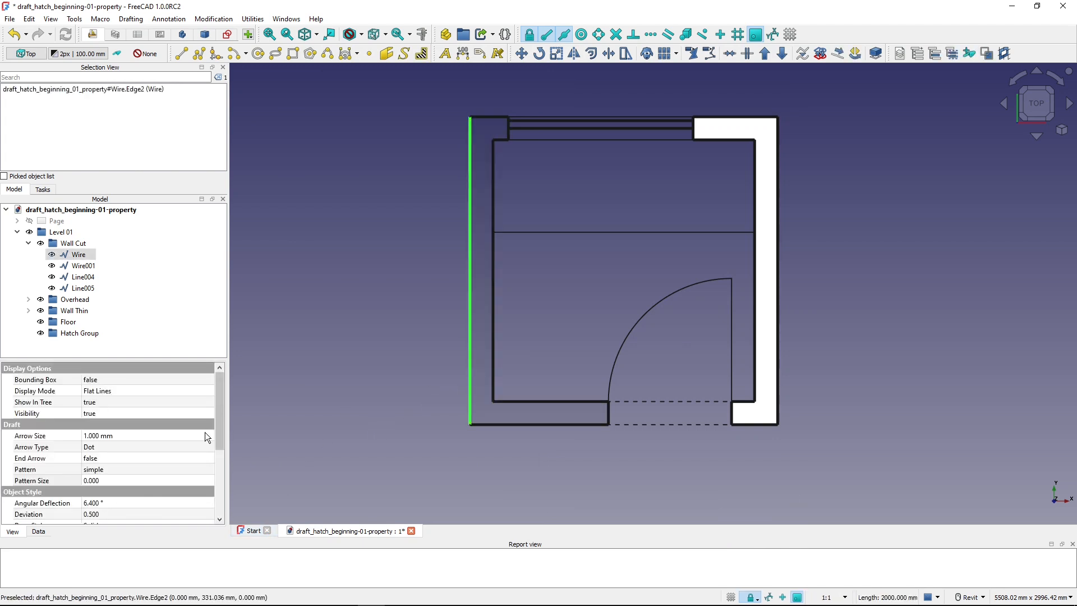
left_click(109, 481)
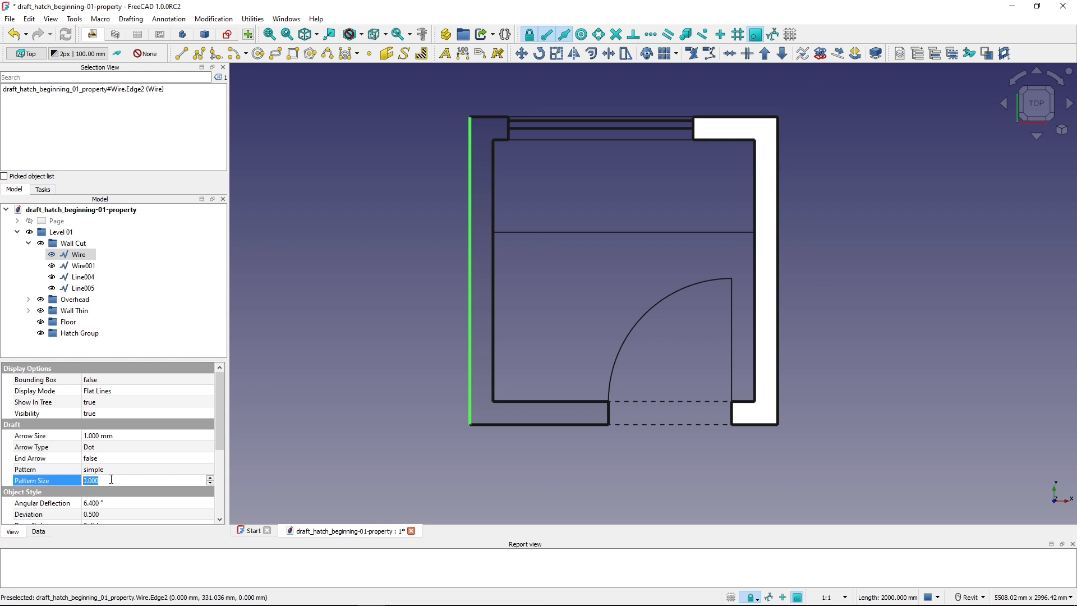
type("0")
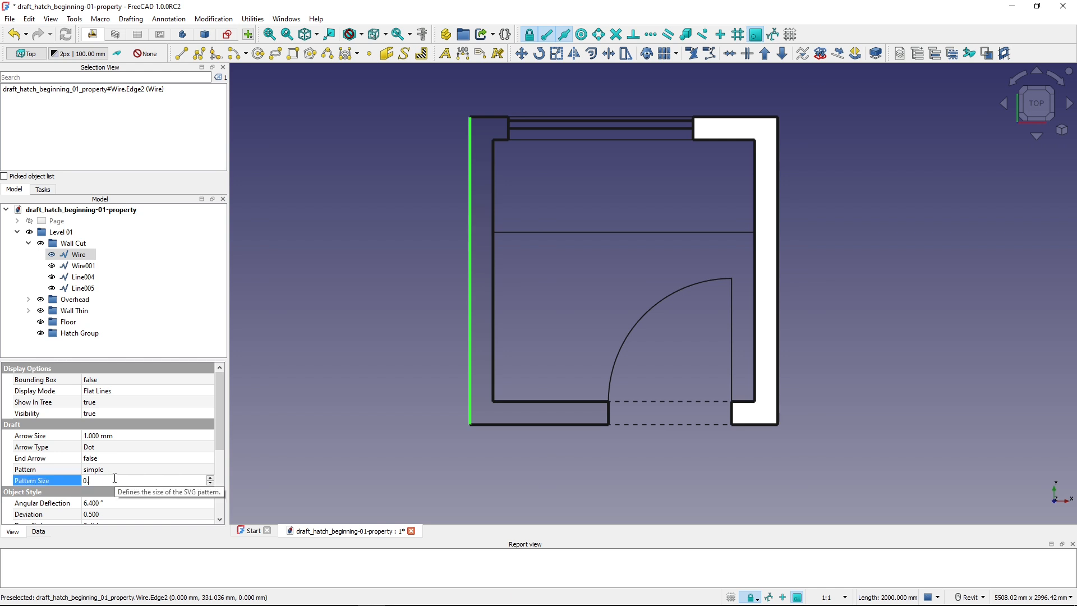
type(".005")
key("Return")
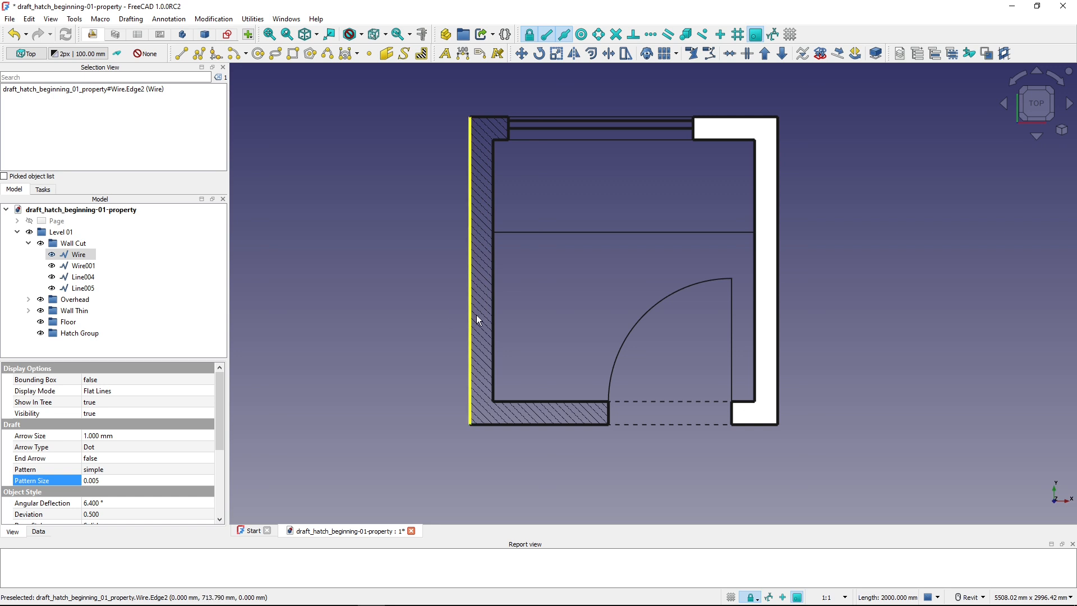
left_click(520, 324)
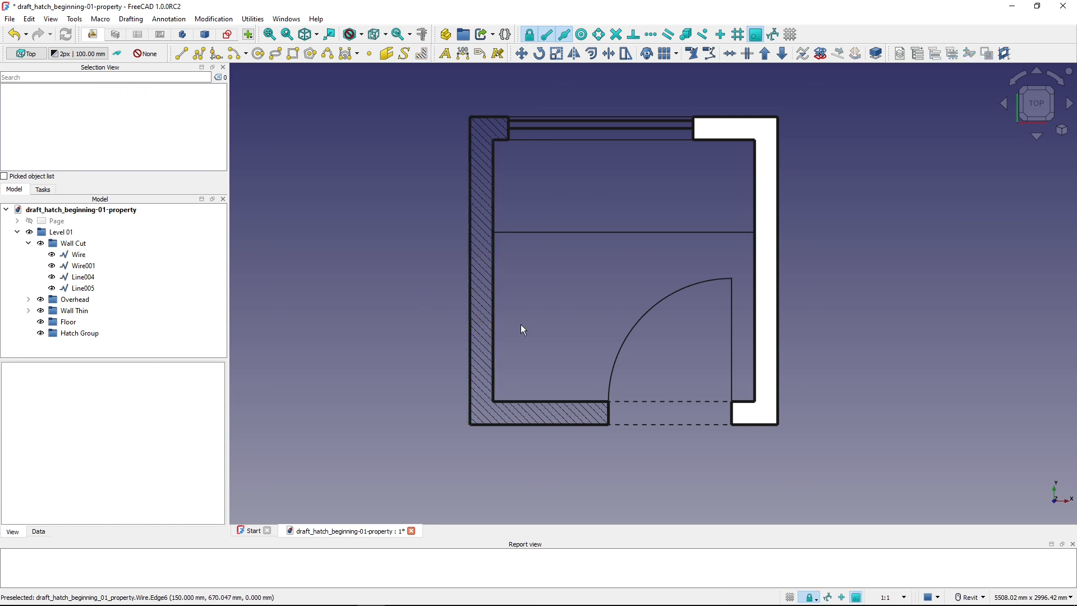
Apply the simple hatch pattern to the right wall's wire with a pattern size of 0.005
left_click(763, 294)
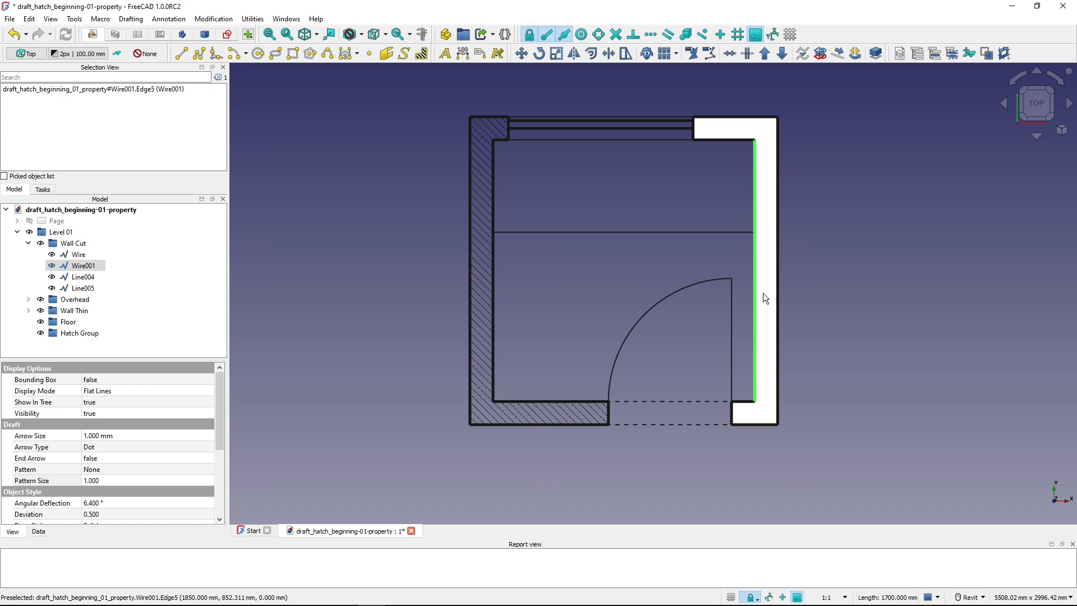
double_click(132, 469)
scroll(131, 497, "down", 6)
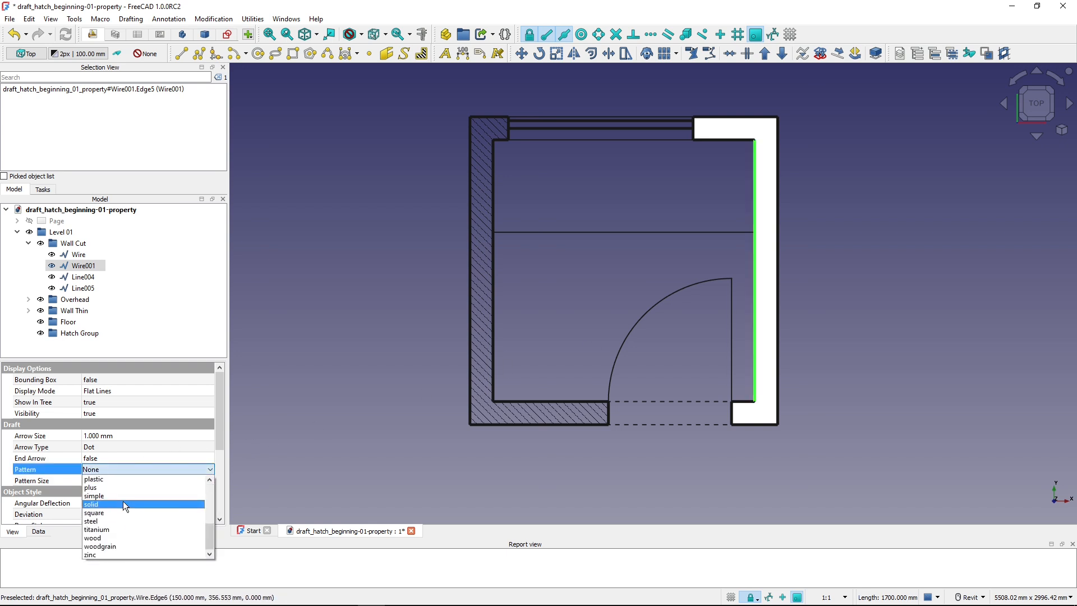
left_click(123, 497)
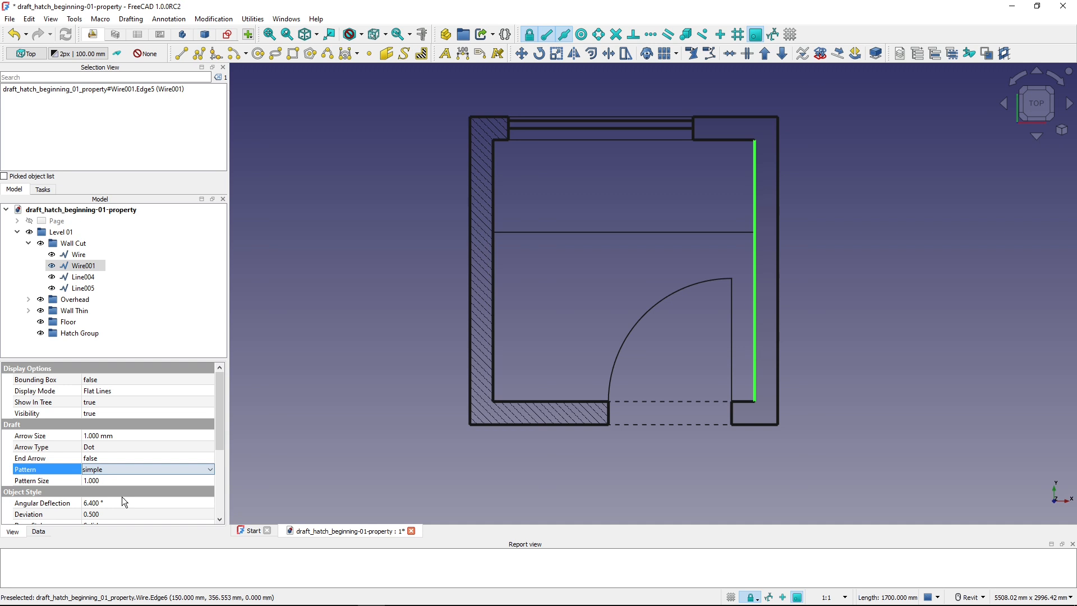
double_click(116, 480)
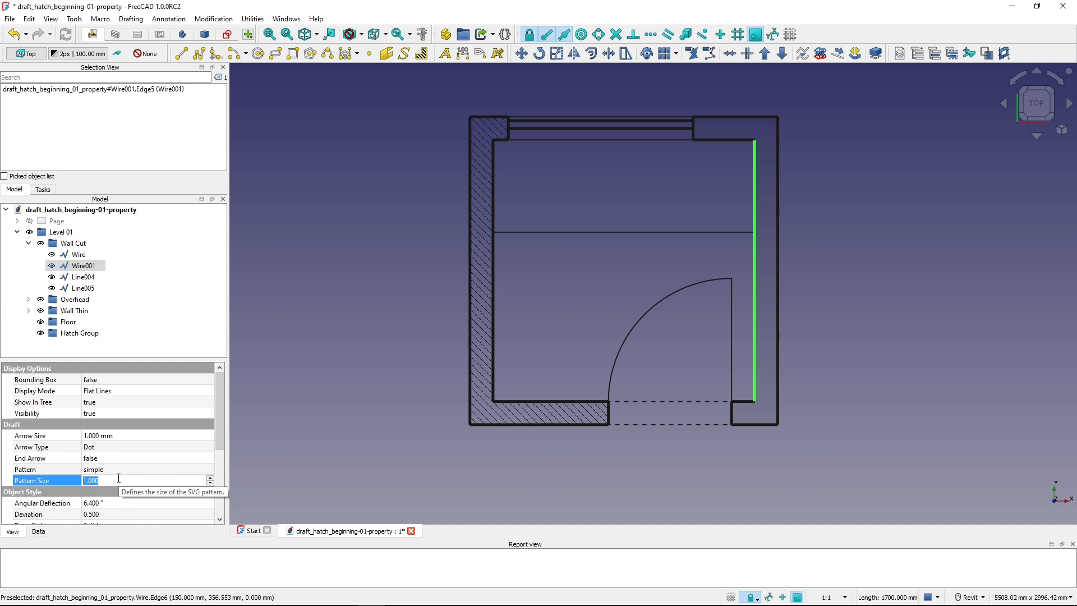
key("BackSpace")
type(".005")
key("Return")
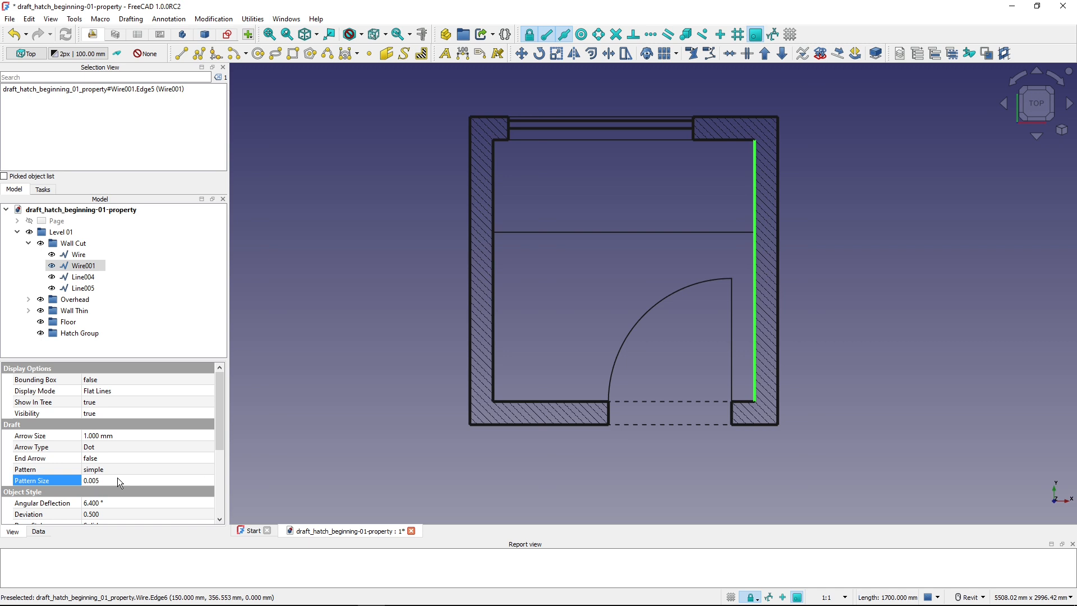
Draw a filled Draft rectangle from the inner horizontal line's left end to the room's lower-right inner corner
left_click(529, 374)
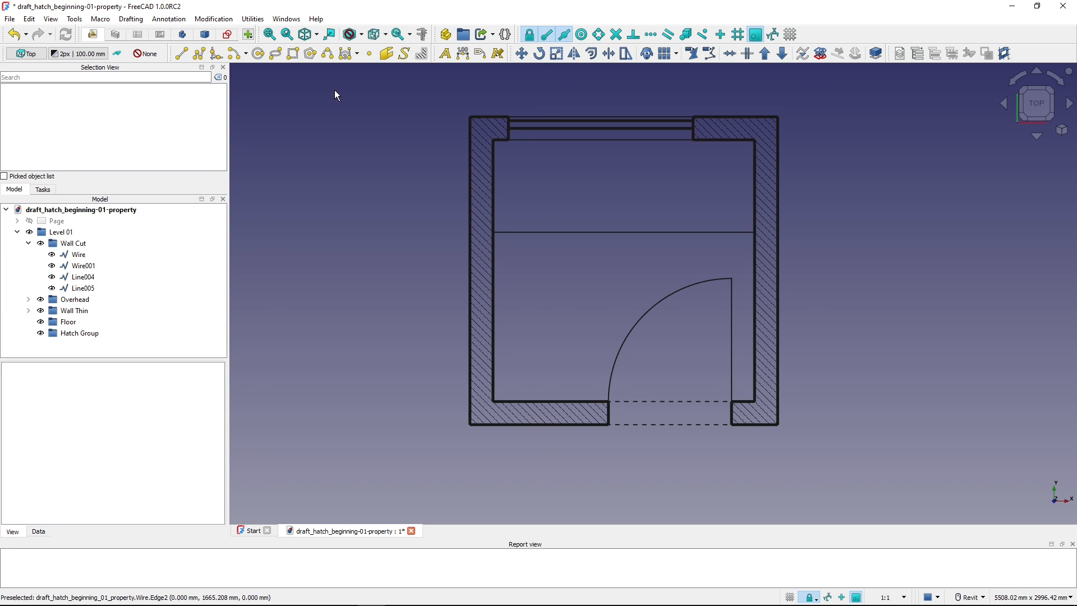
left_click(294, 55)
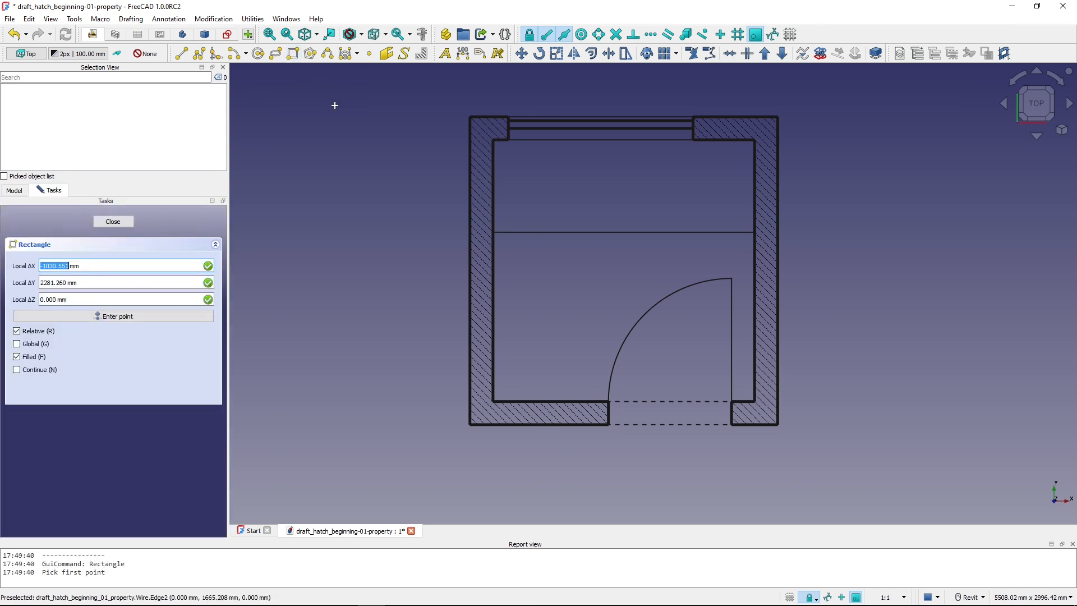
left_click(501, 232)
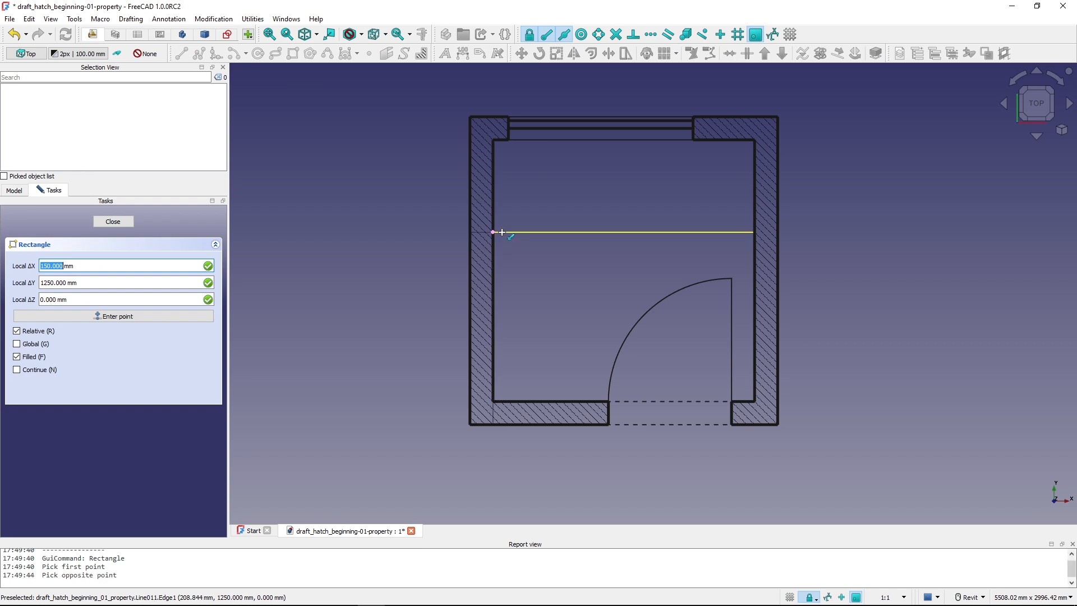
left_click(752, 400)
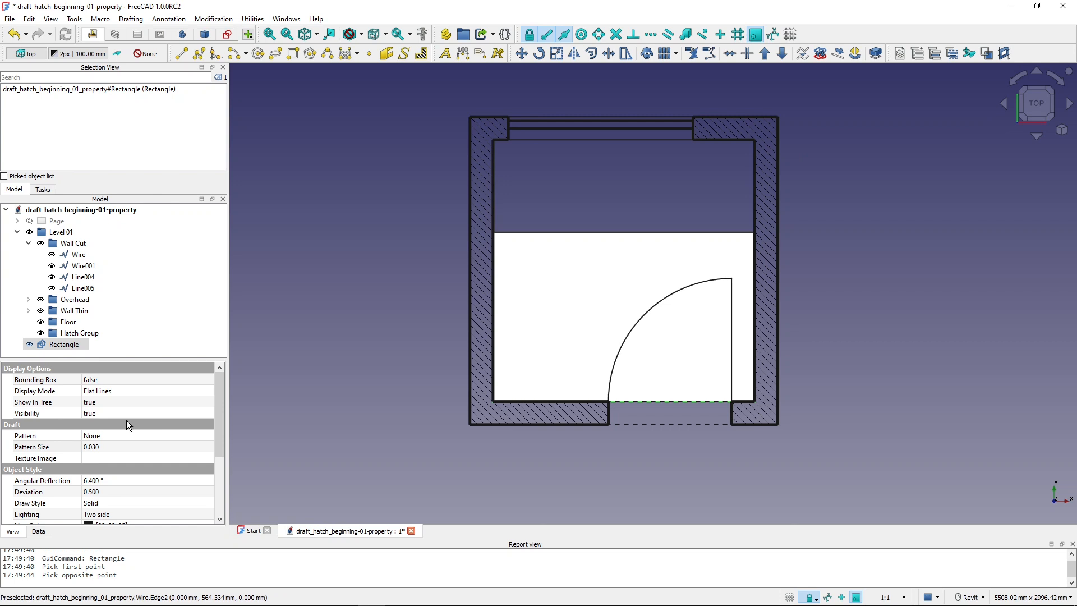
Apply the hbone pattern to the floor rectangle, deselect it and inspect the hatch up close
left_click(102, 436)
left_click(103, 436)
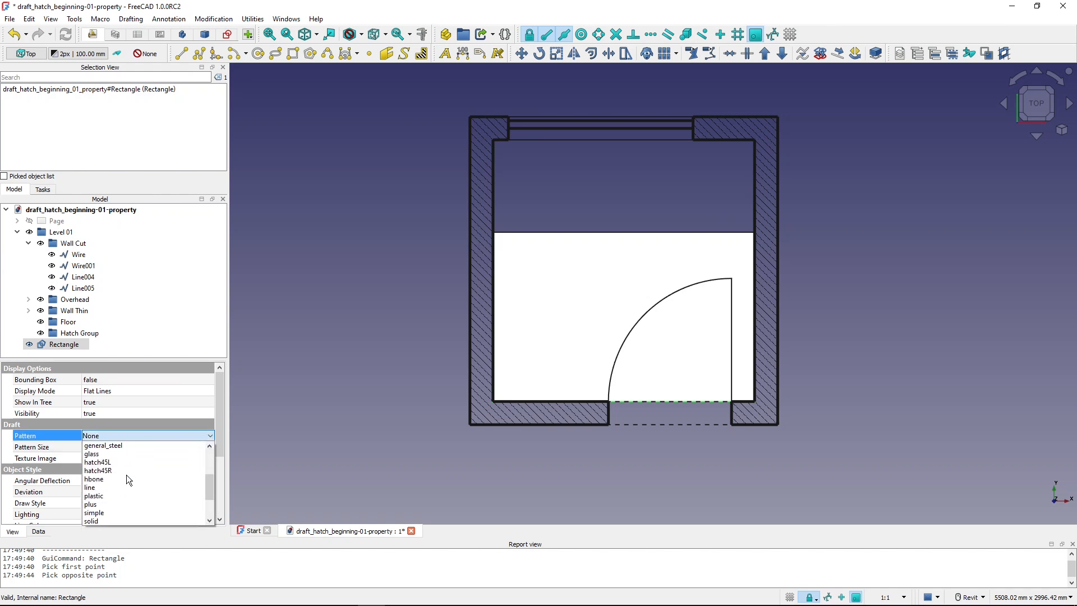
left_click(106, 481)
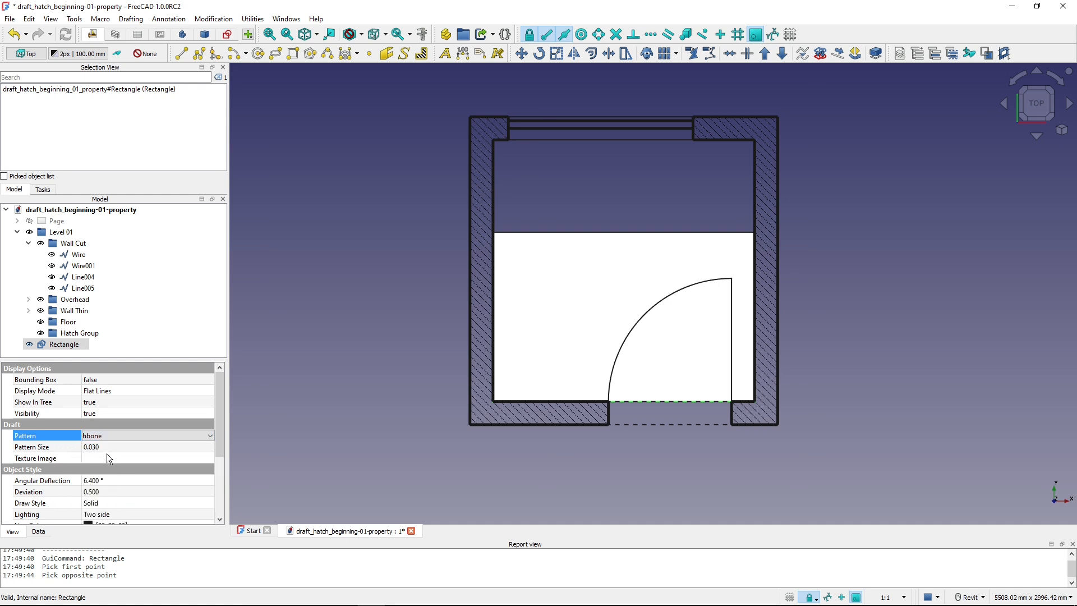
left_click(105, 457)
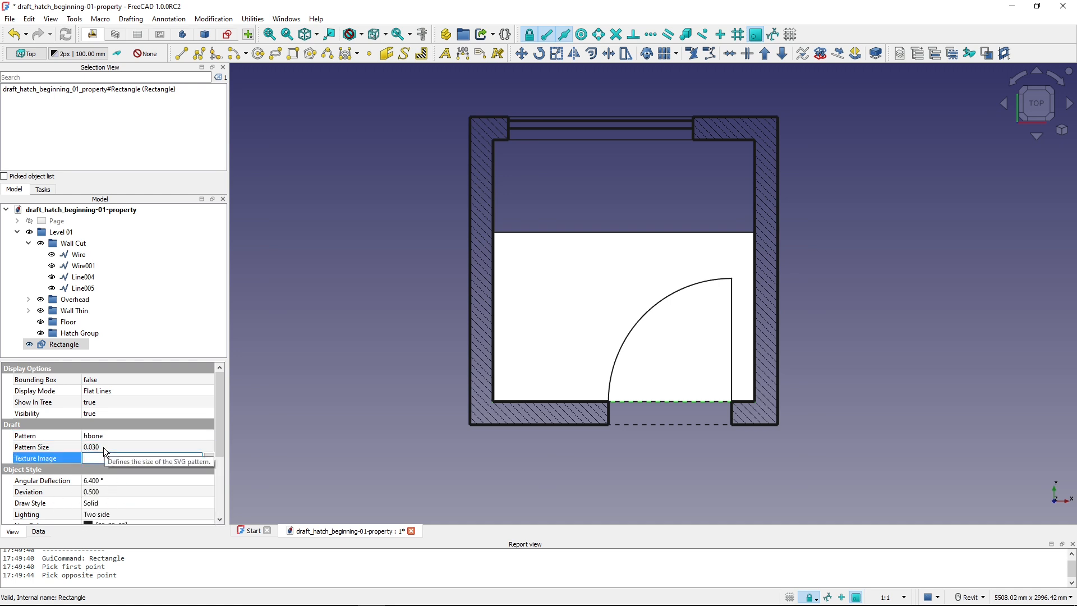
left_click(104, 446)
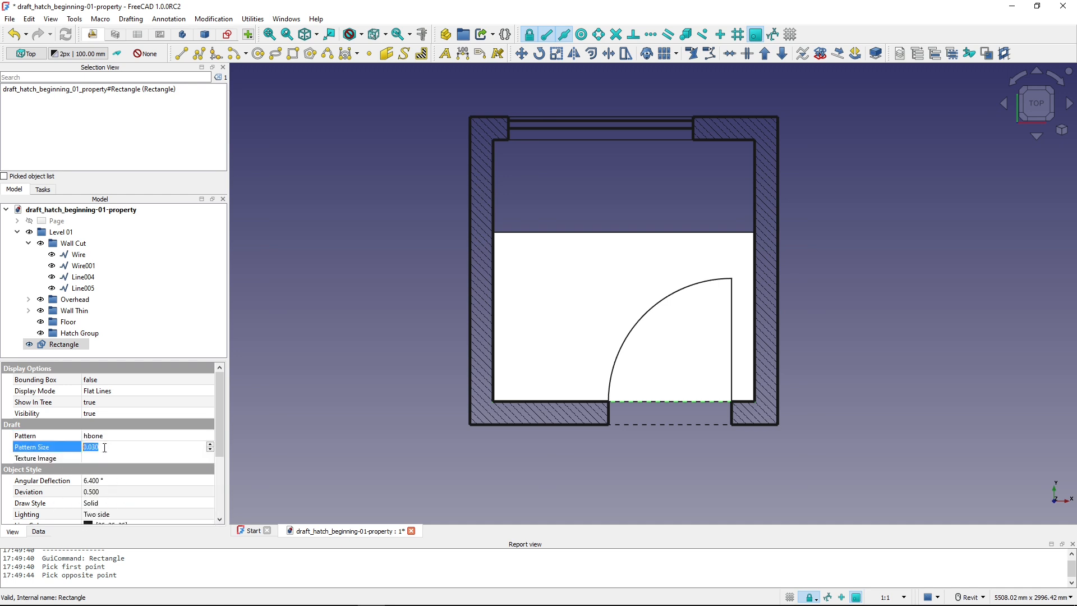
left_click(300, 388)
scroll(553, 375, "up", 4)
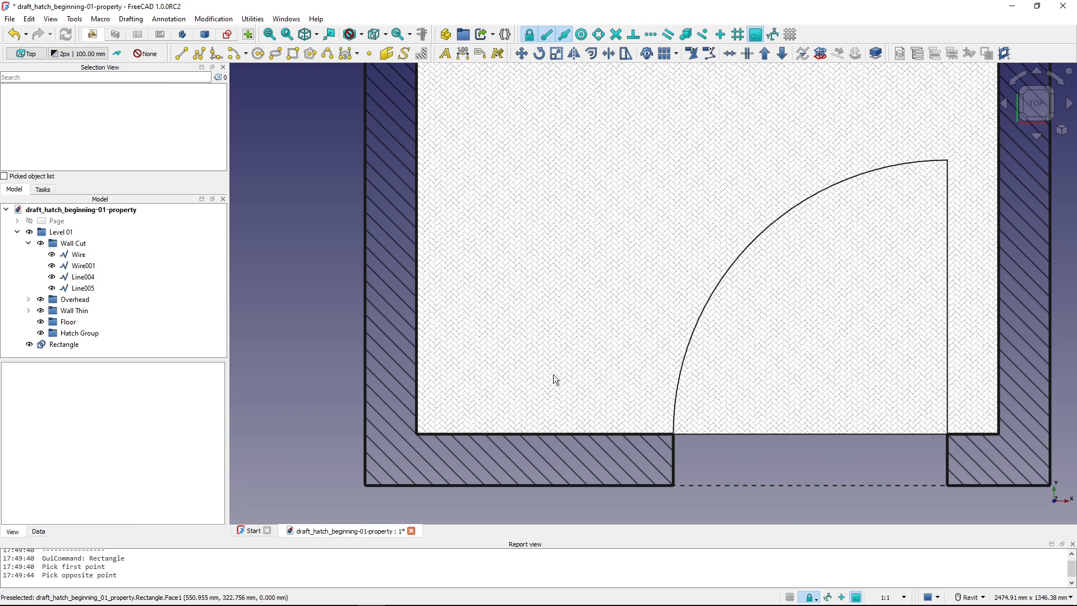
scroll(553, 375, "up", 1)
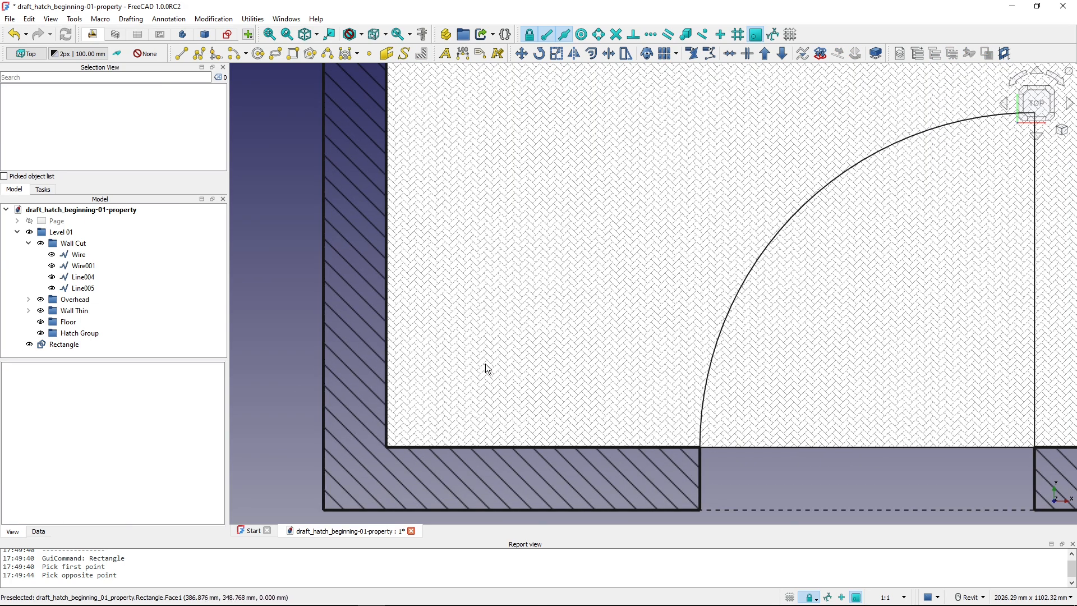
scroll(486, 368, "down", 5)
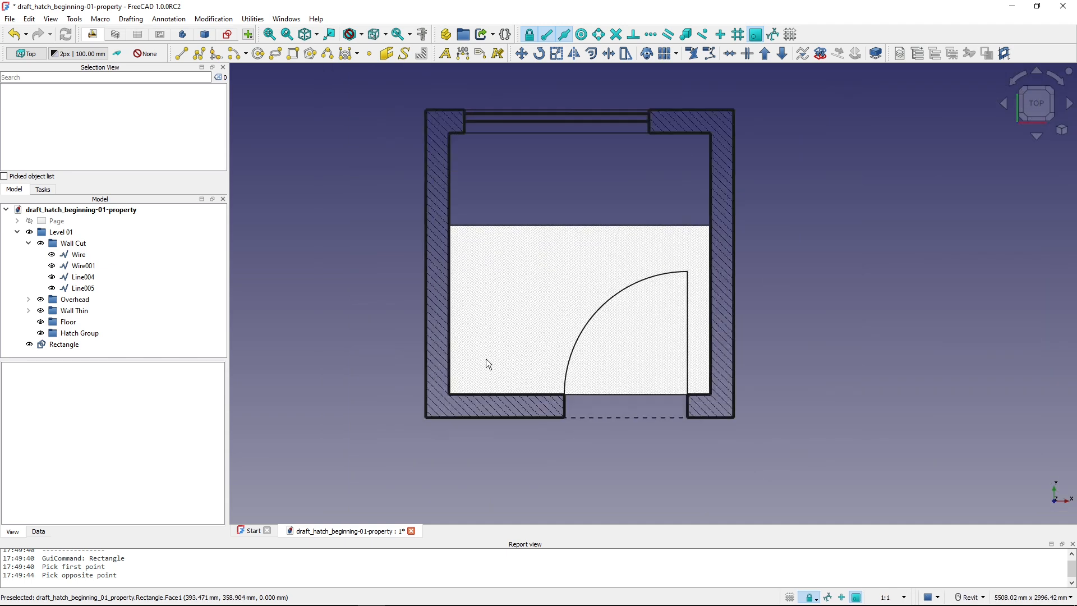
Set the floor rectangle's pattern size to 0.1, deselect it and inspect the hatch density
left_click(45, 345)
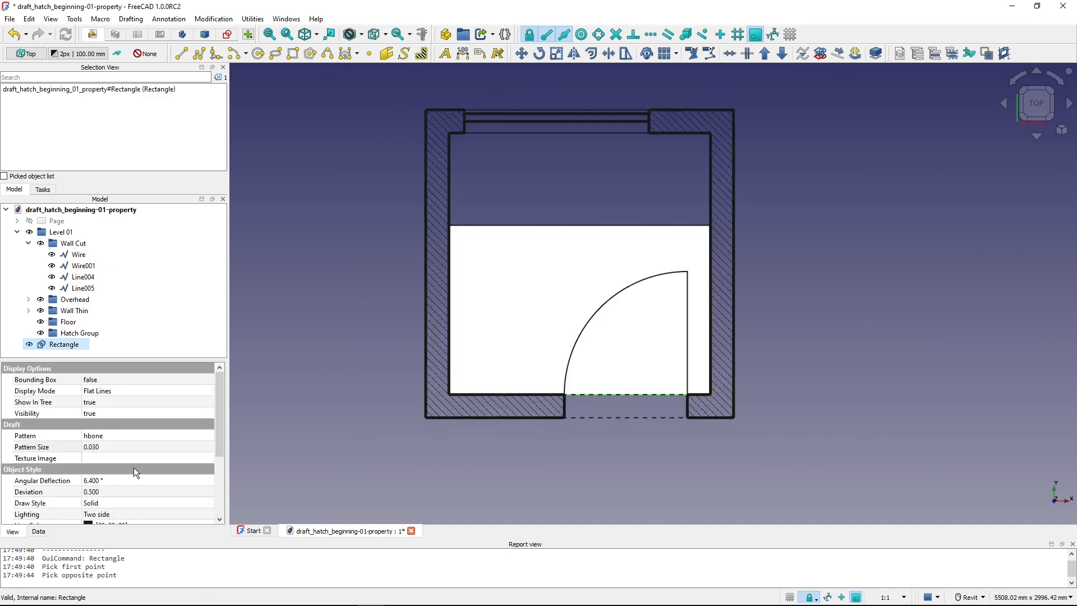
left_click(112, 446)
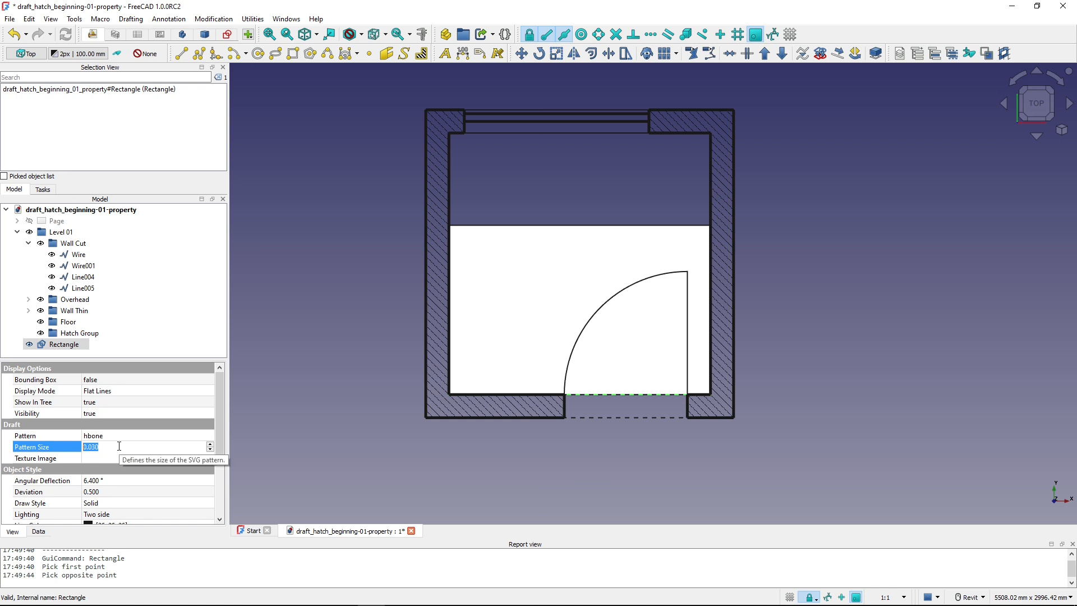
type("0.1")
key("Return")
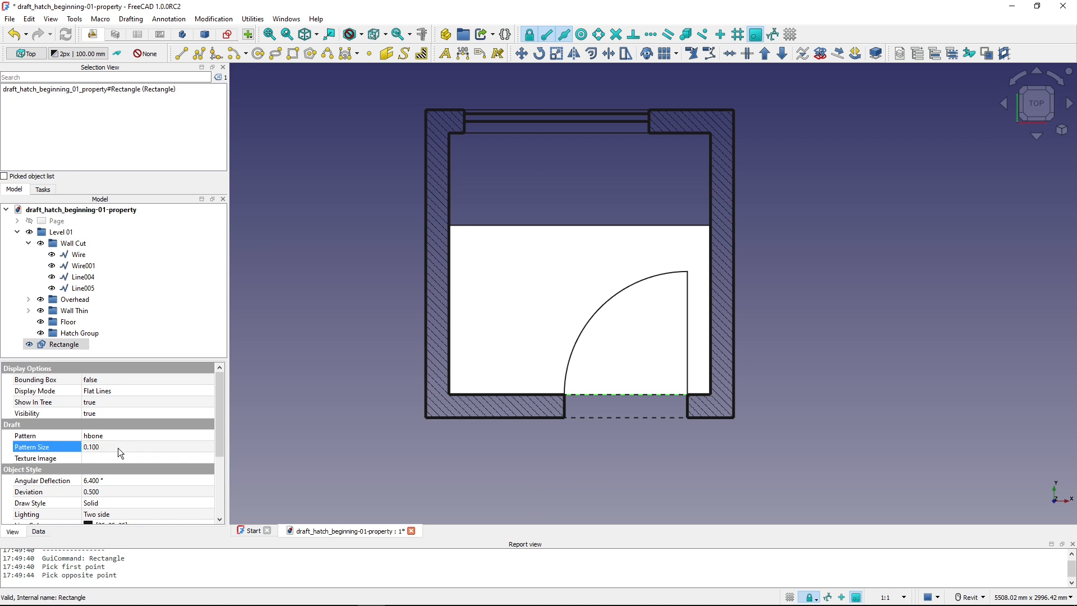
left_click(115, 457)
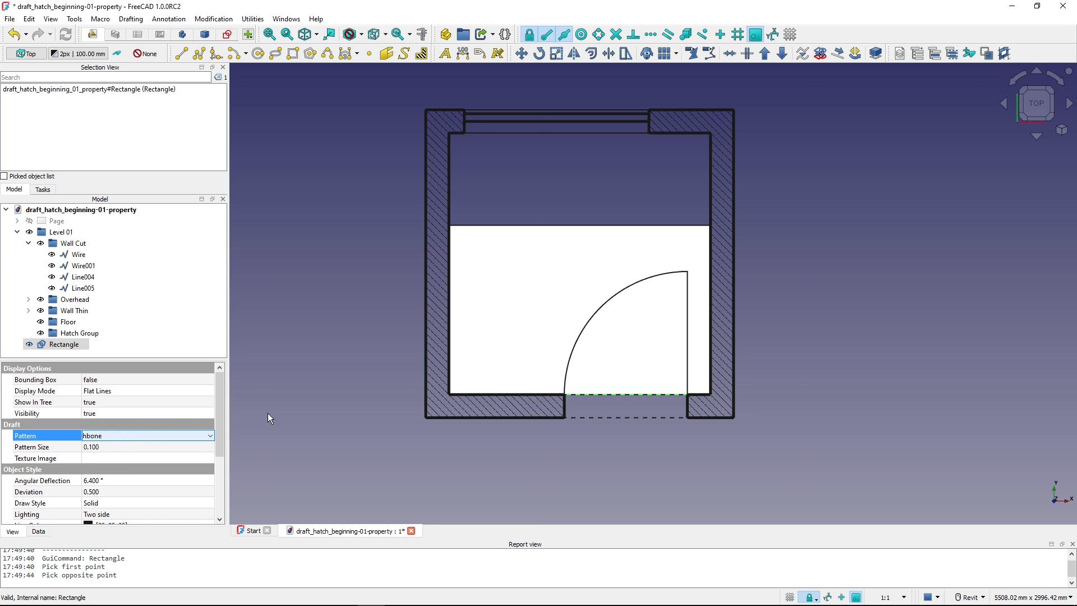
left_click(305, 399)
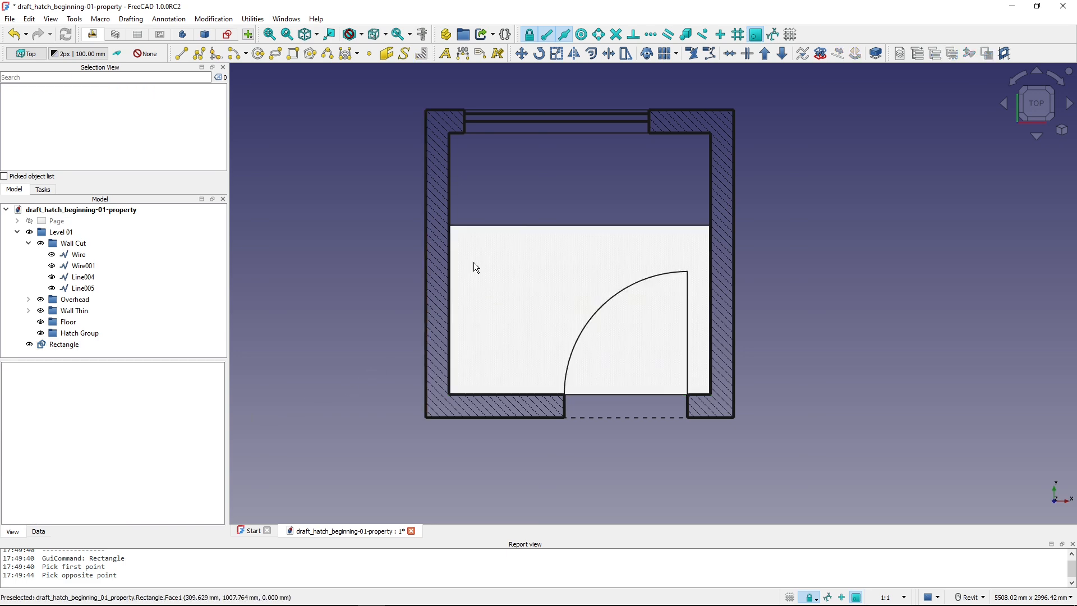
scroll(472, 327, "up", 10)
Set the floor rectangle's pattern size to 0.010
left_click(473, 349)
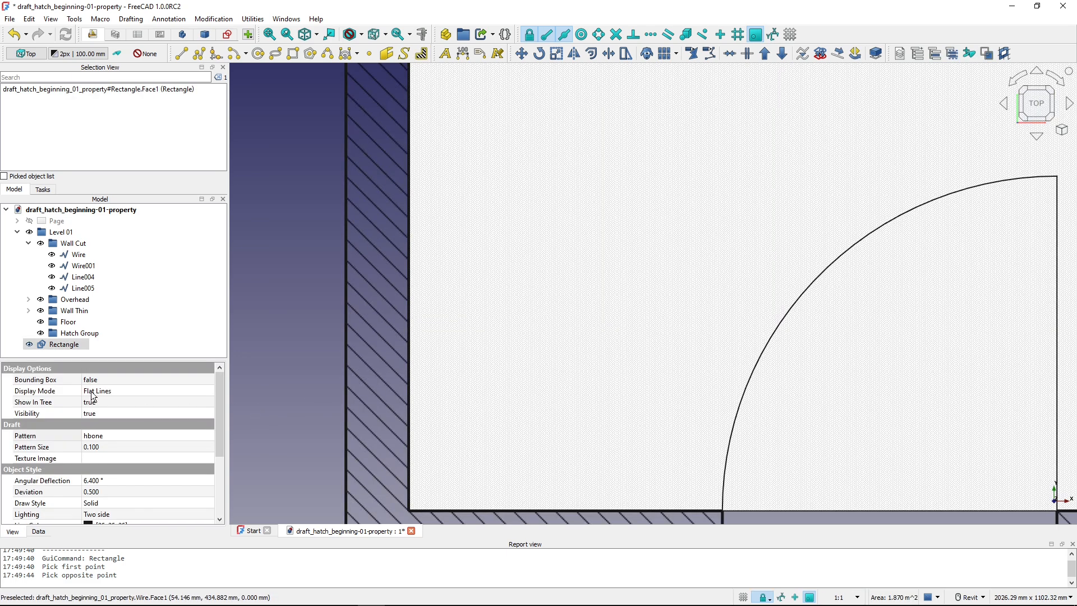
left_click(107, 444)
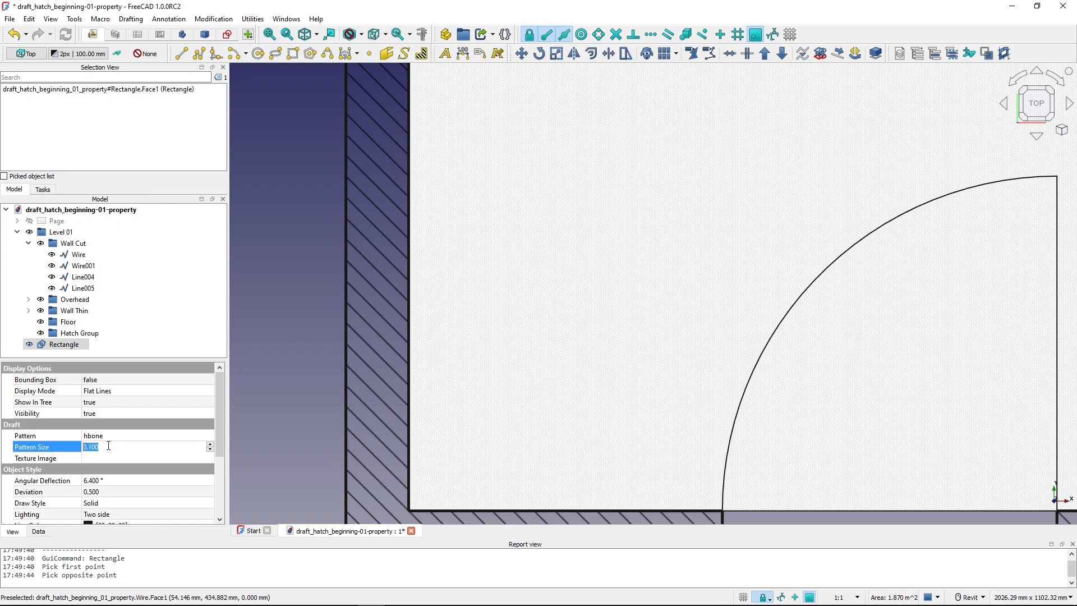
type("0.010")
key("Return")
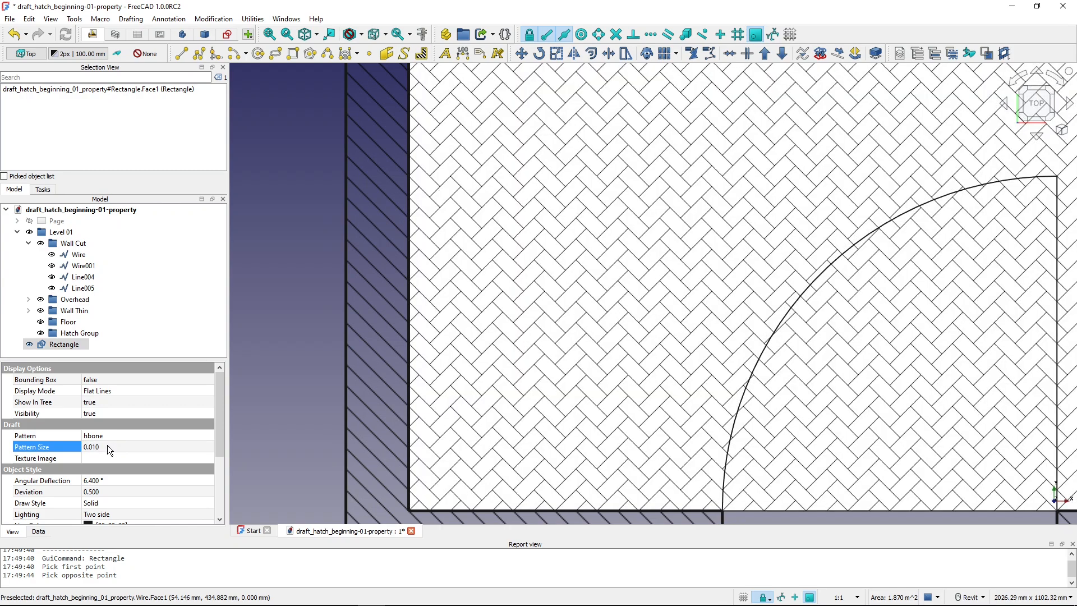
Set the floor rectangle's pattern size to 0.005, deselect it and check the hatch across the whole plan
left_click(107, 446)
type("0")
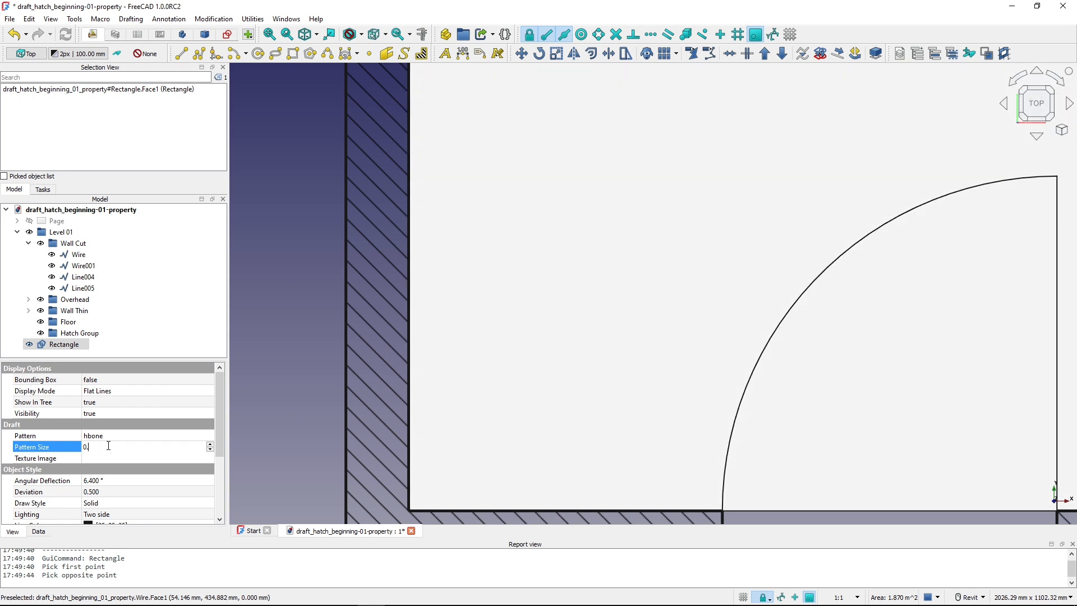
type(".005")
key("Return")
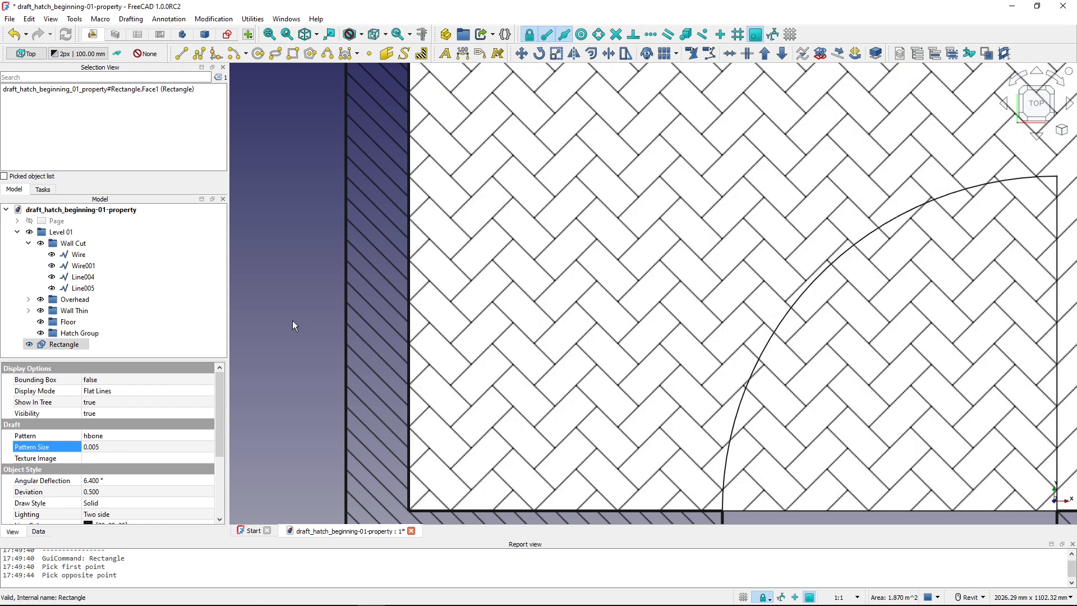
scroll(302, 321, "down", 3)
scroll(302, 321, "down", 2)
left_click(283, 274)
middle_click_drag(282, 274, 447, 288)
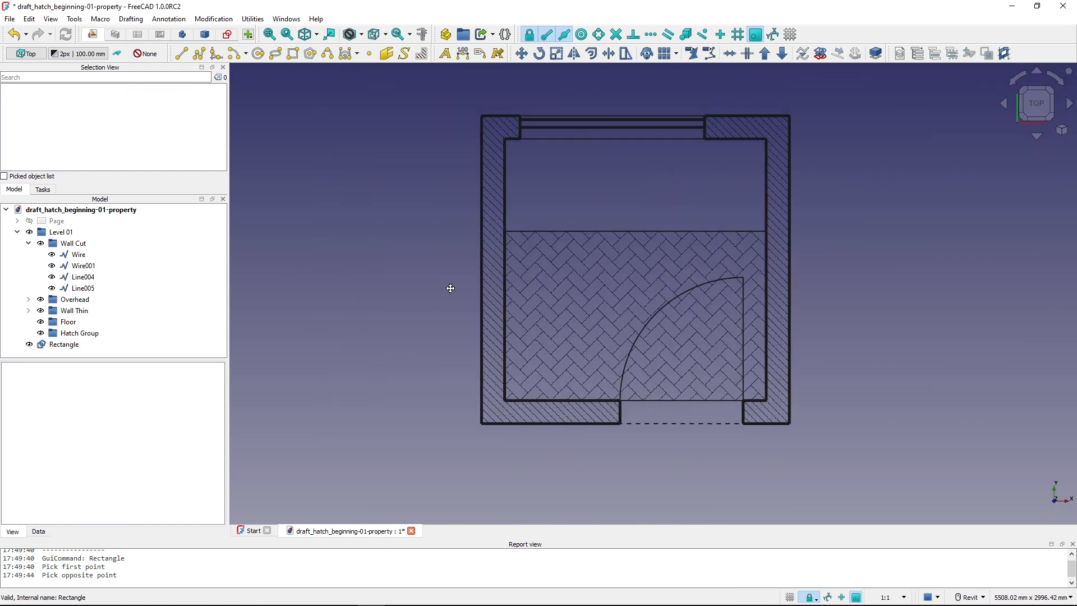
scroll(535, 308, "up", 2)
middle_click_drag(512, 305, 448, 322)
scroll(450, 324, "down", 1)
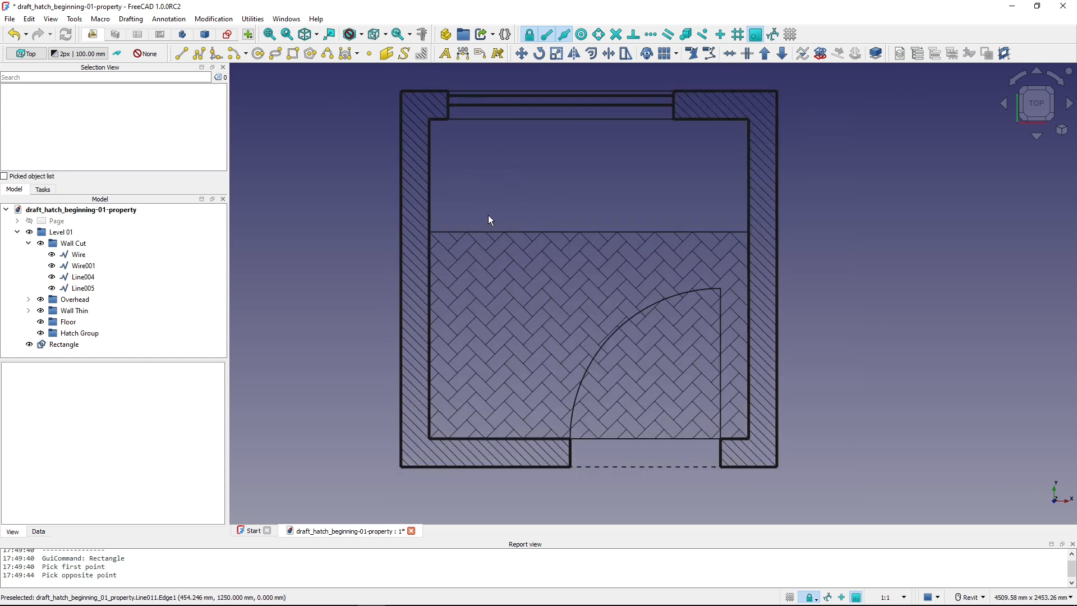
Examine the available SVG patterns on the TechDraw Hatching wiki page in the browser and in FreeCAD's TechDraw Patterns folder in File Explorer, and return to FreeCAD
left_click(489, 261)
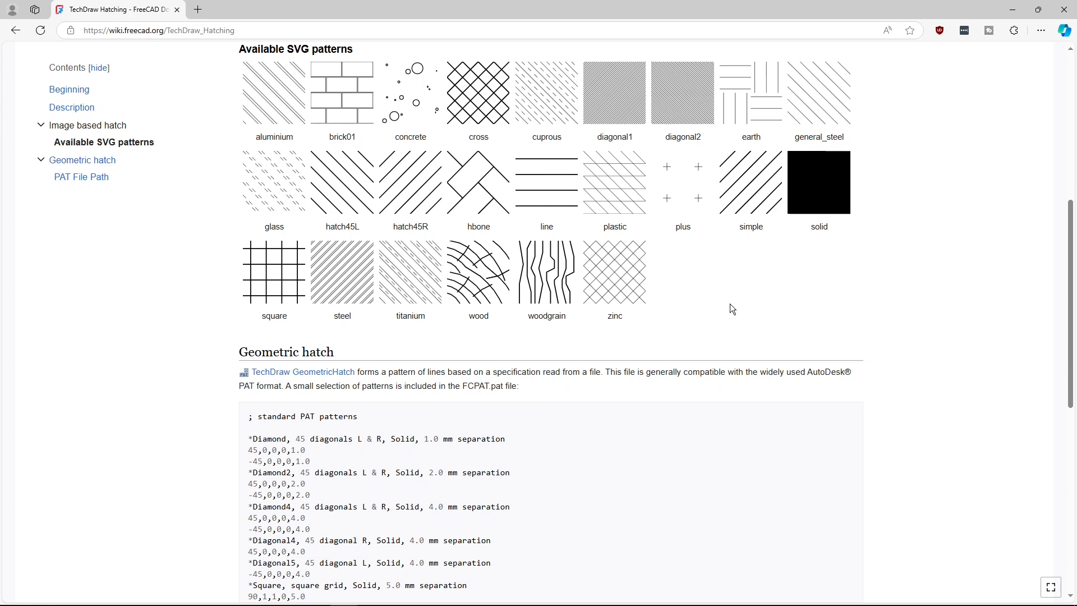
left_click(184, 33)
key("alt+Tab")
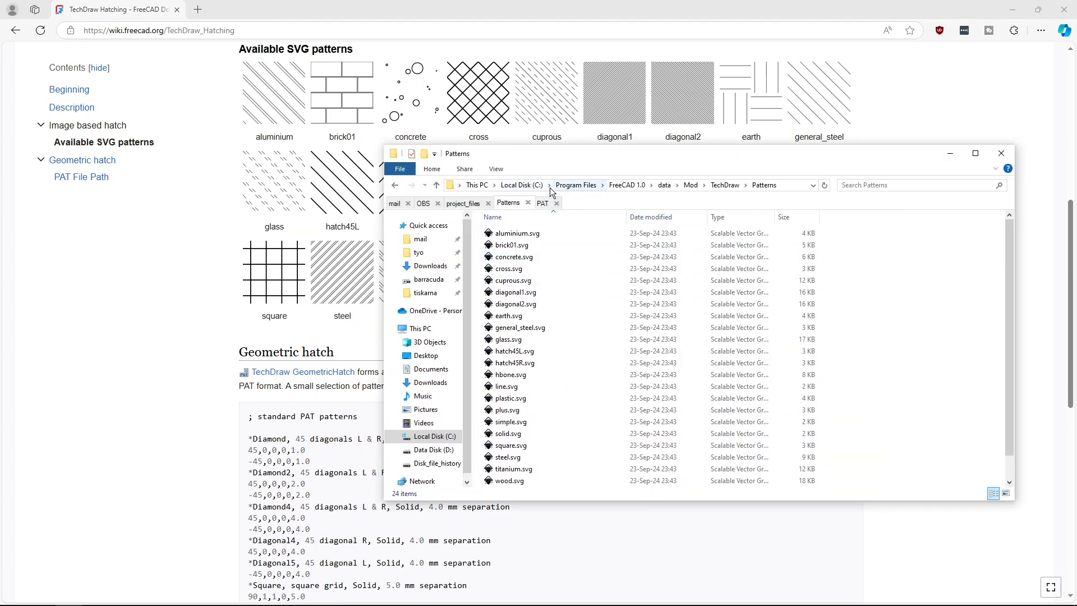
key("ctrl")
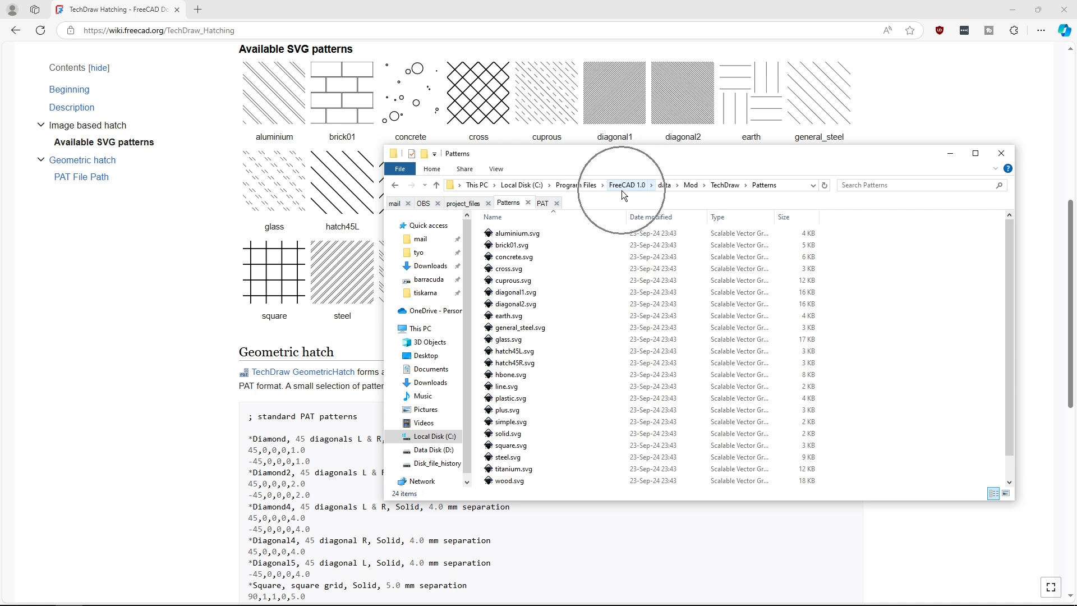
key("ctrl")
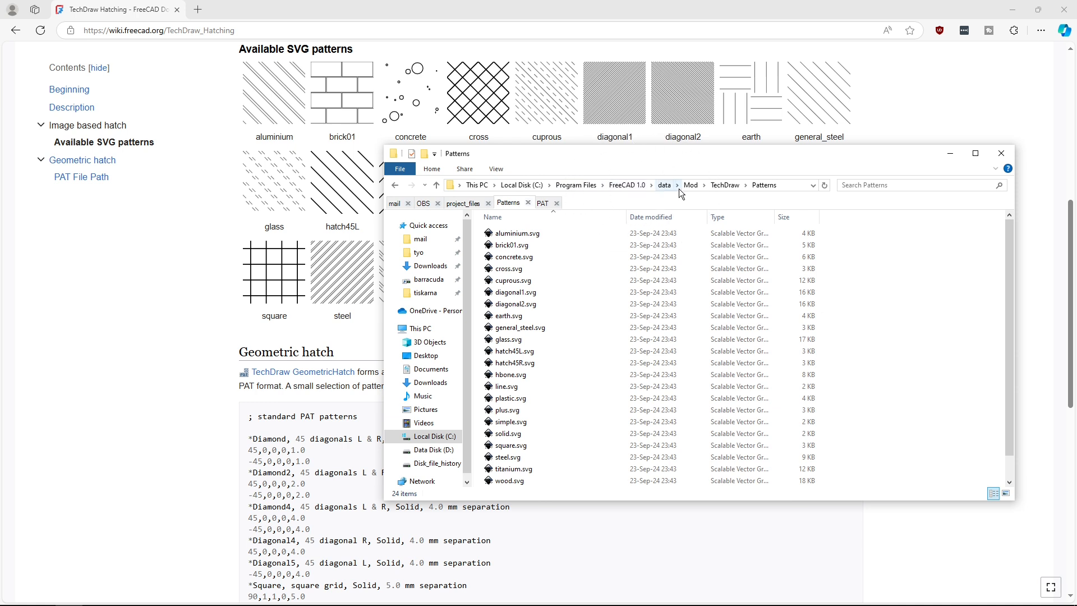
key("ctrl")
key("ctrl")
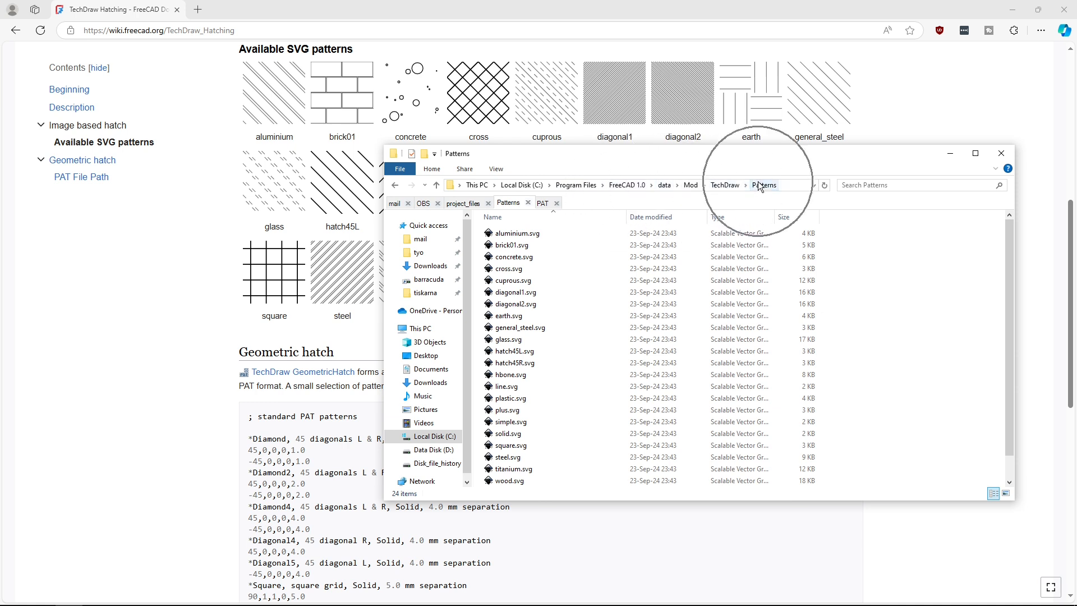
scroll(528, 298, "down", 1)
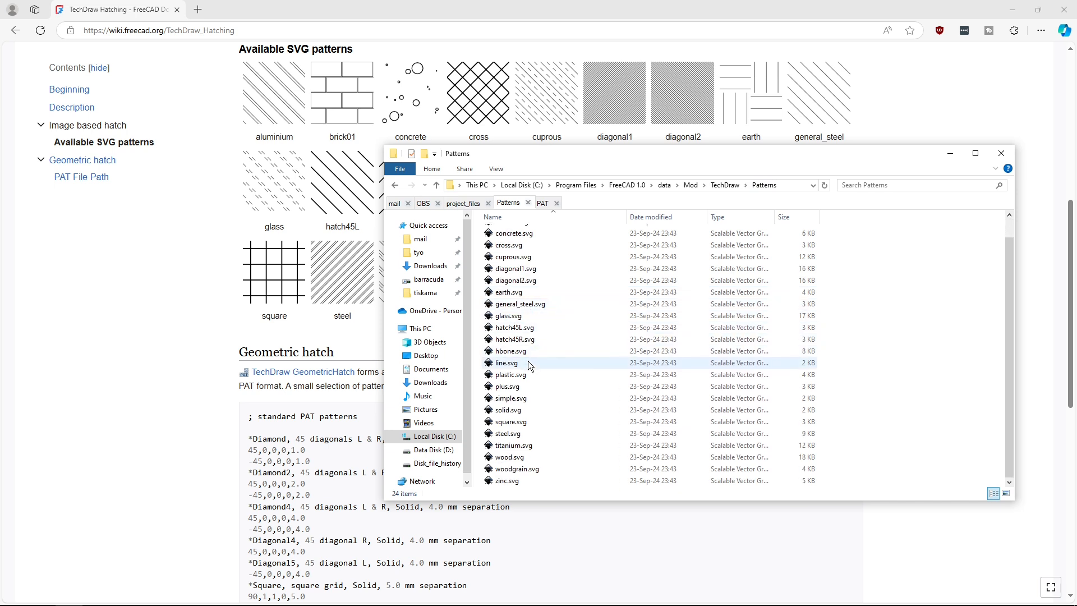
key("ctrl")
scroll(530, 348, "up", 1)
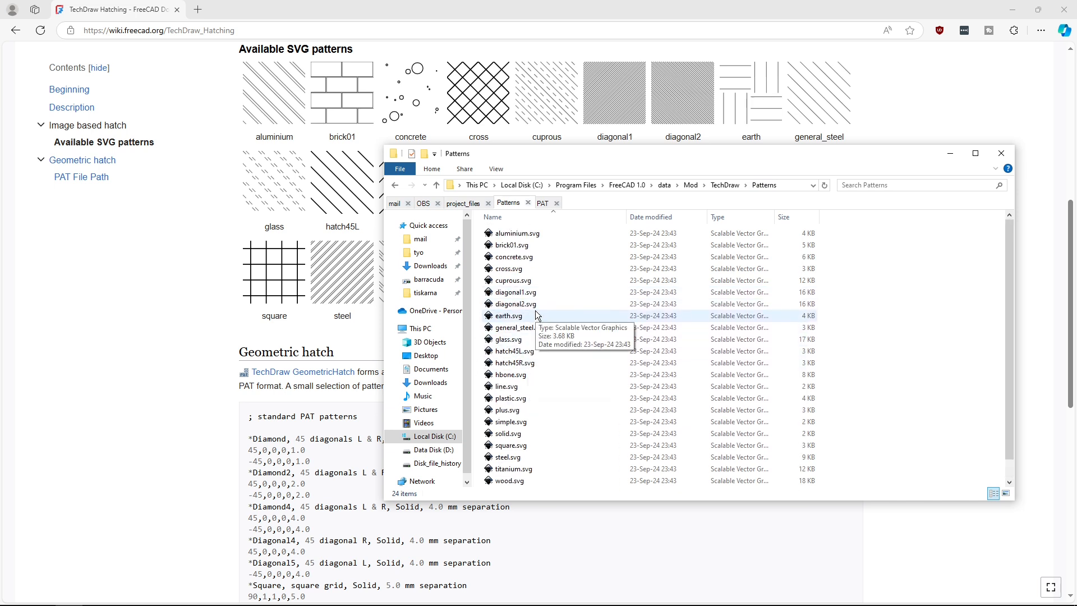
left_click(207, 336)
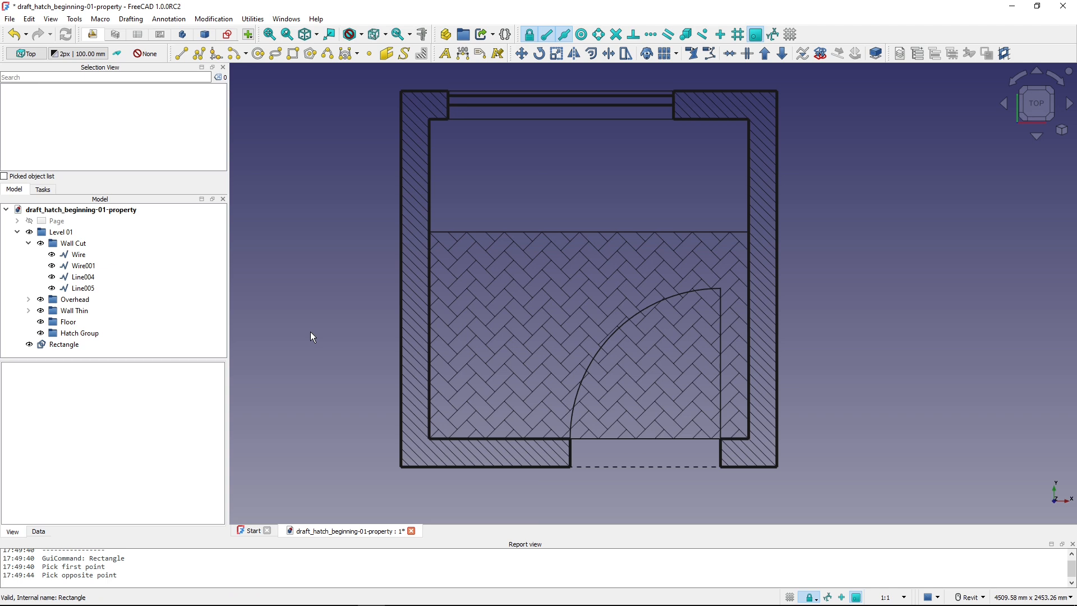
Stretch the right side of the plan, including its wall, window sill line and floor rectangle, 500 mm outward along X
middle_click_drag(781, 371, 775, 385)
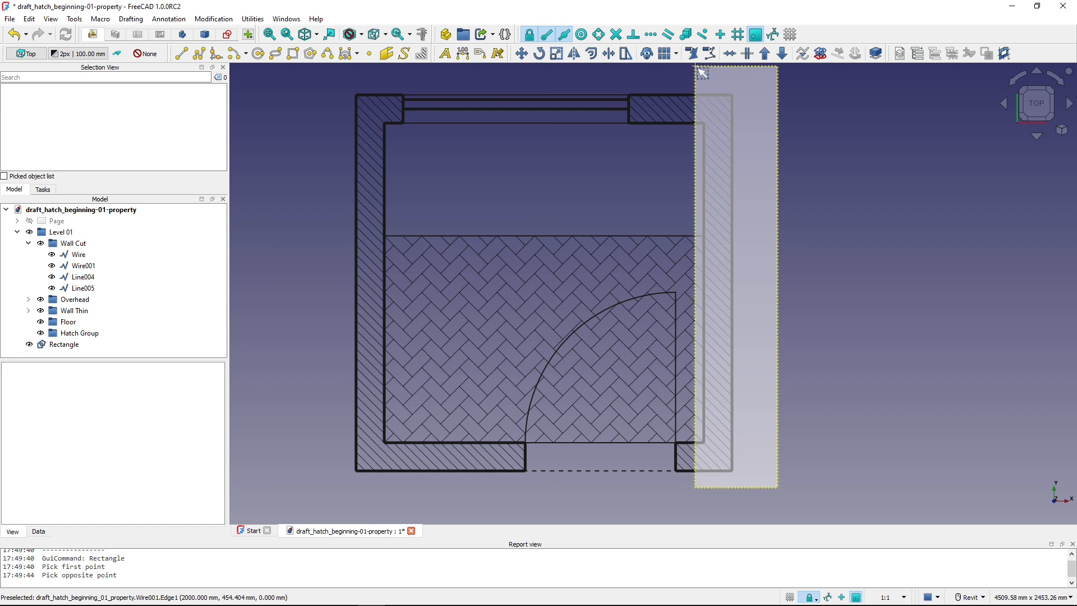
left_click_drag(702, 72, 690, 74)
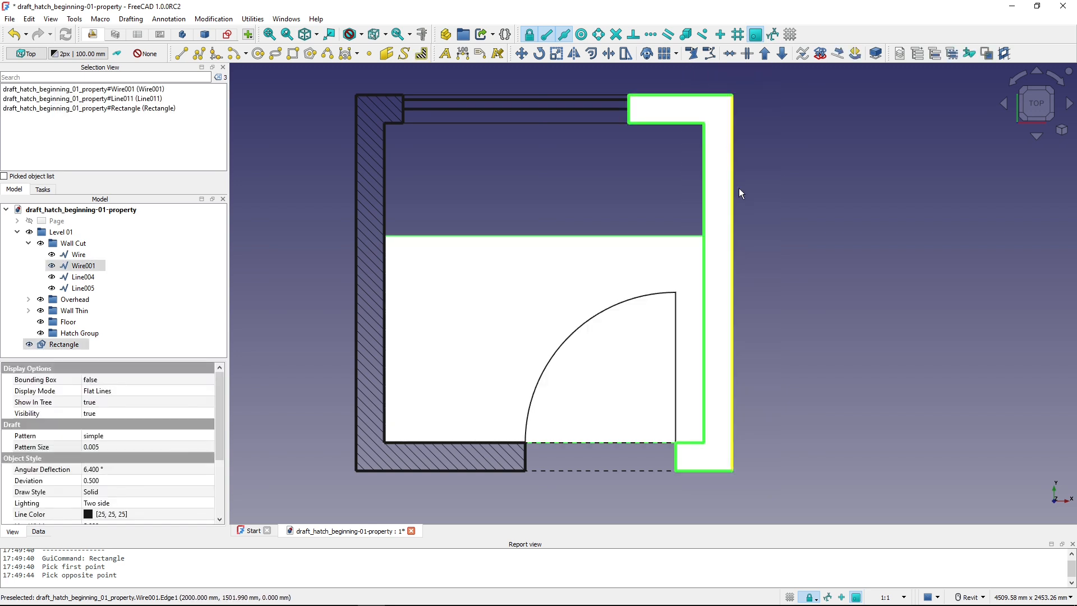
left_click(623, 57)
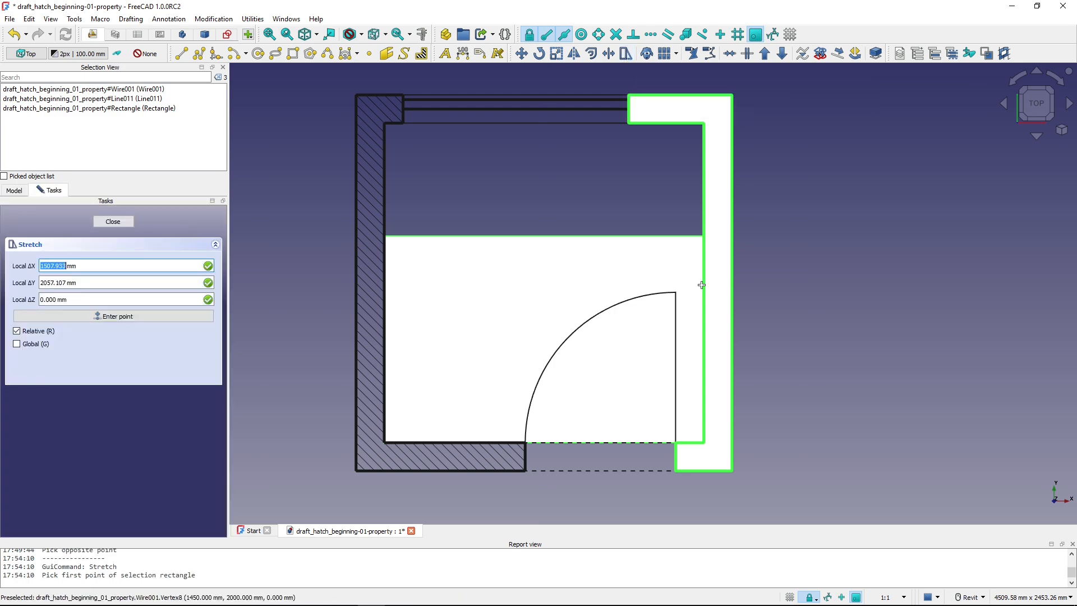
left_click(764, 497)
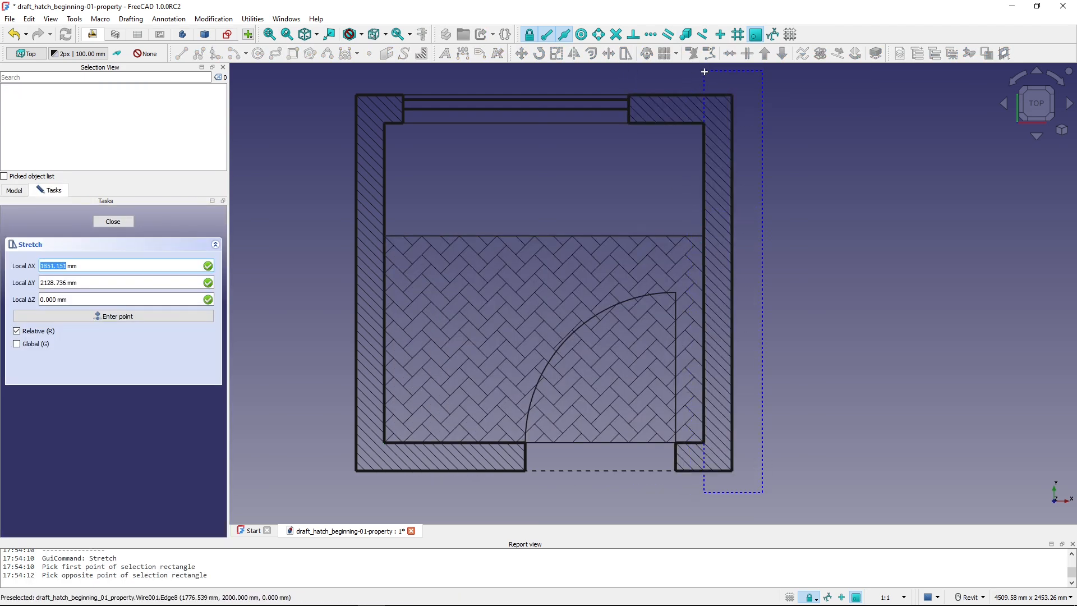
left_click(699, 89)
left_click(808, 270)
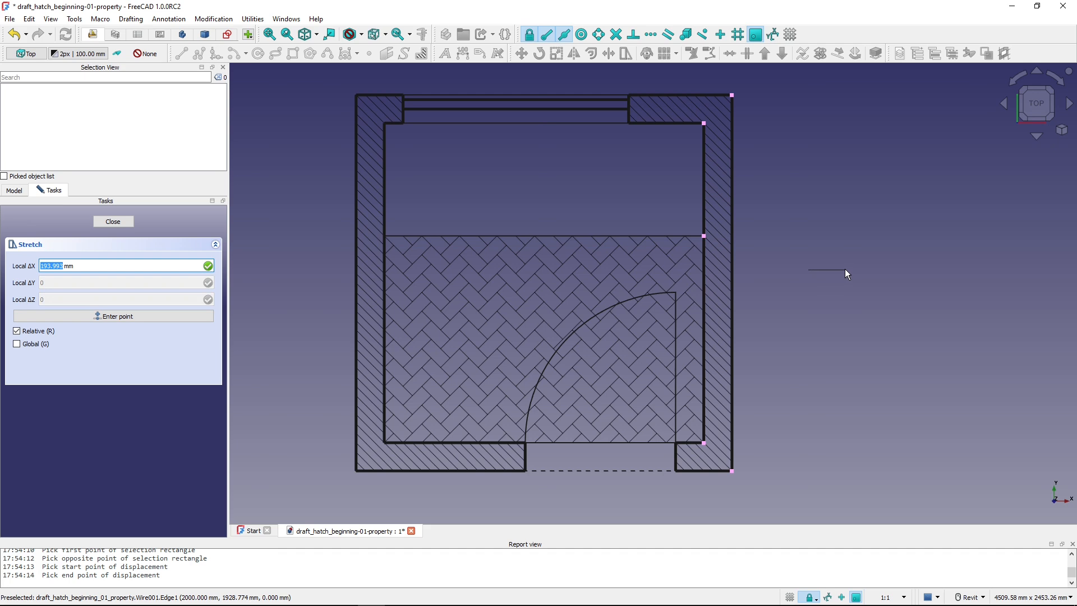
type("500")
key("Return")
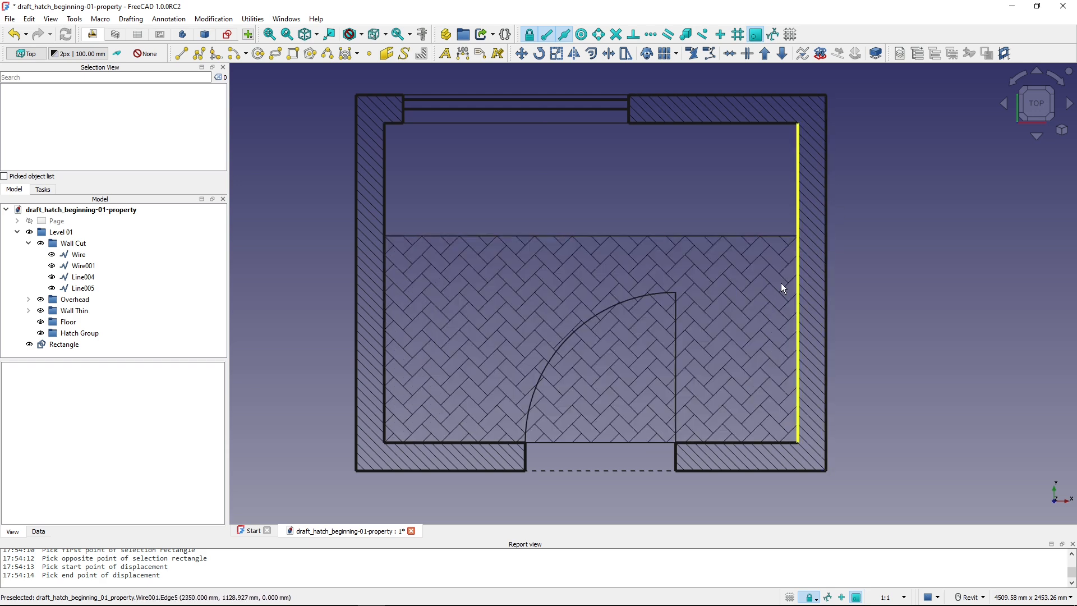
key("ctrl")
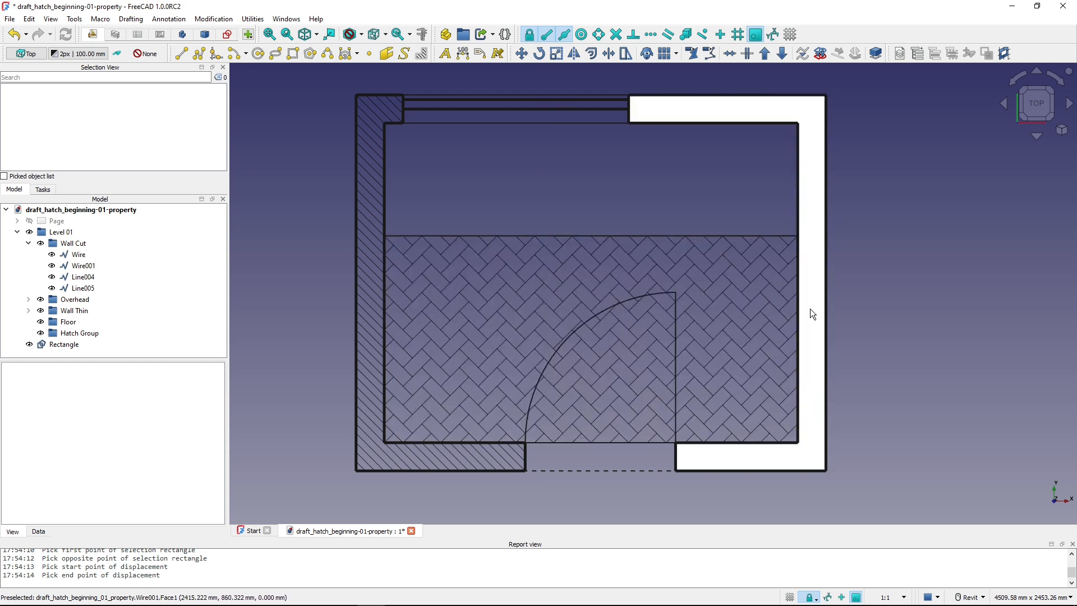
key("ctrl")
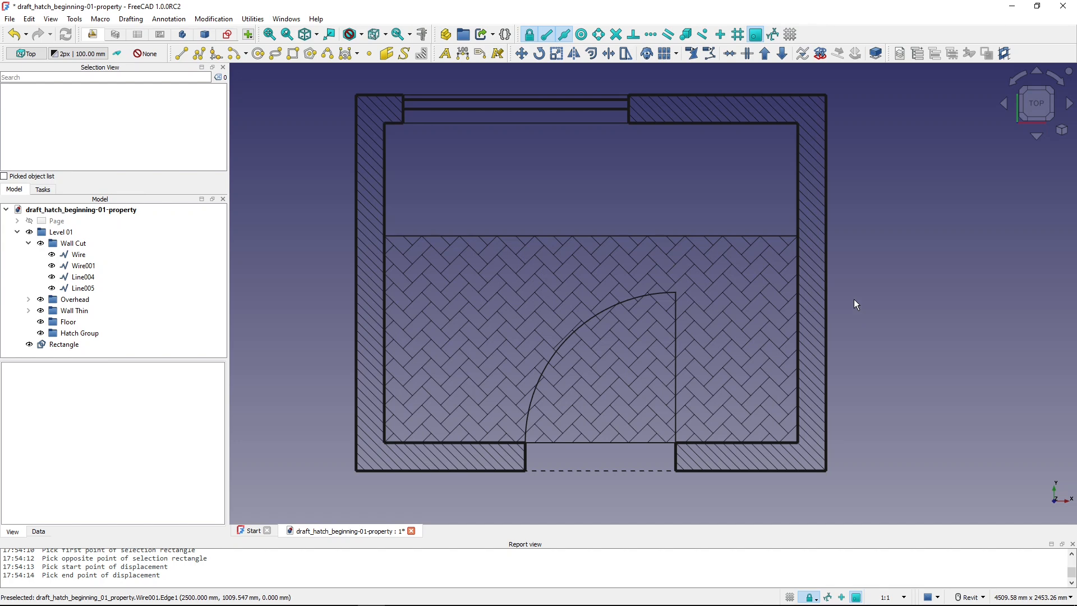
Move the floor rectangle into the Level 01 group and open the drawing page
left_click(62, 345)
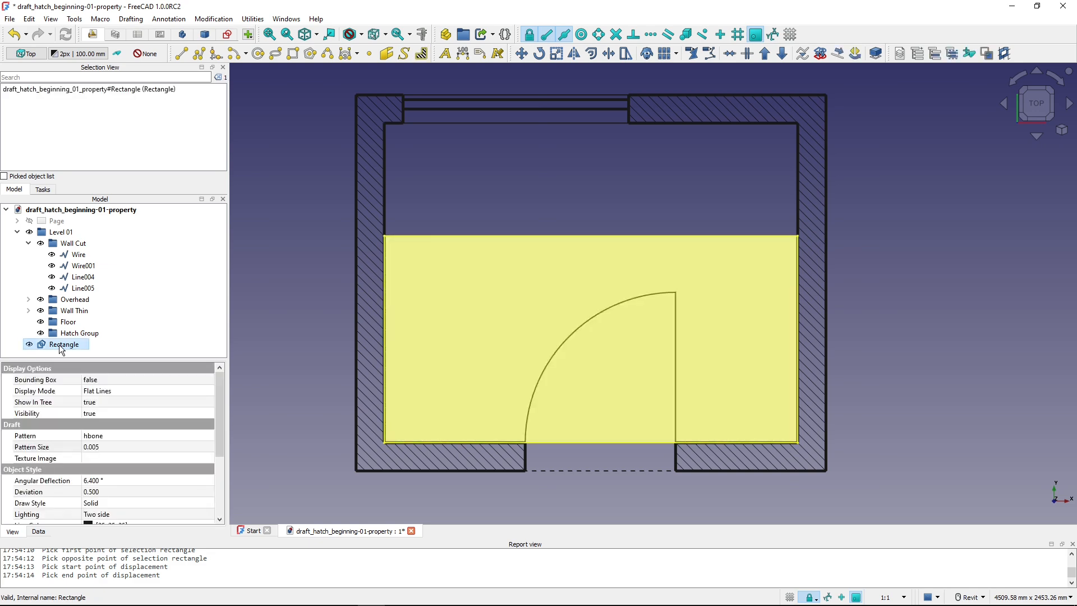
mouse_move(60, 348)
left_mouse_down()
mouse_move(68, 238)
mouse_move(78, 239)
left_mouse_up()
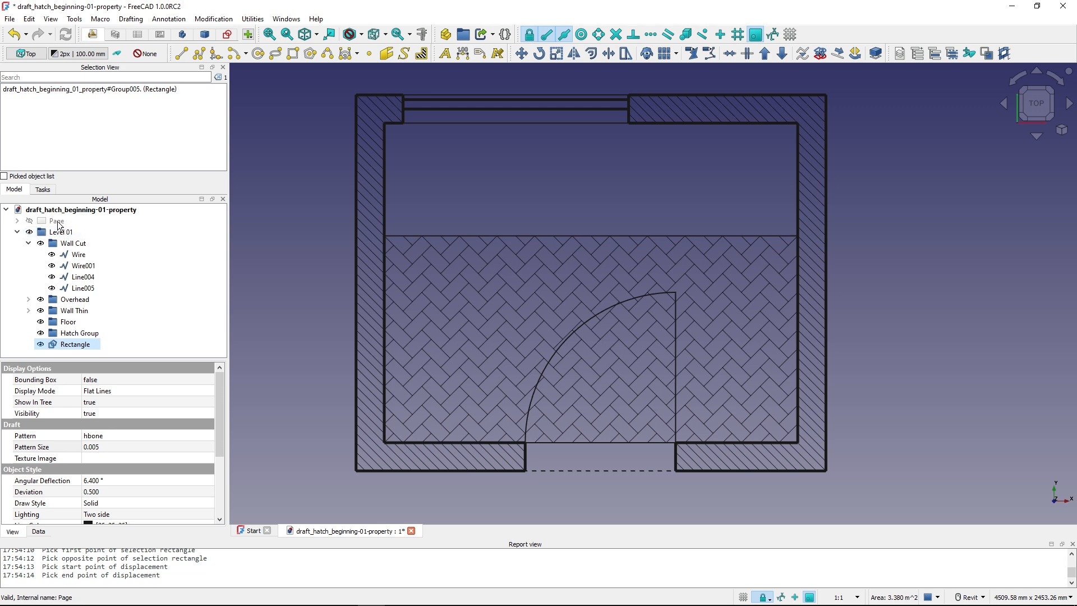
double_click(56, 221)
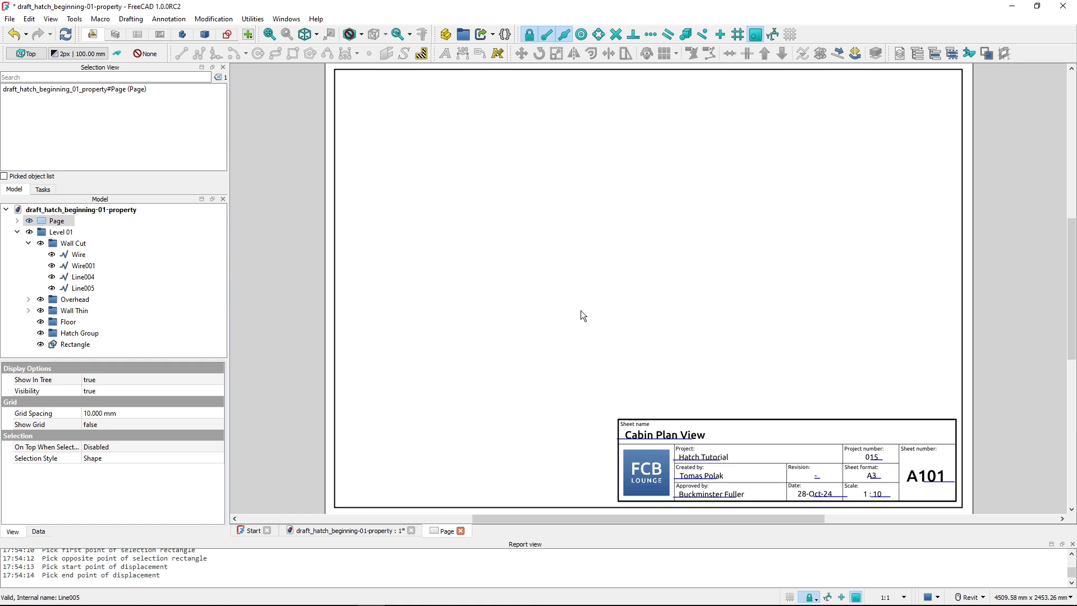
Switch to the TechDraw workbench, insert a Draft view of the Level 01 group and return to the page
left_click(160, 34)
left_click(60, 232)
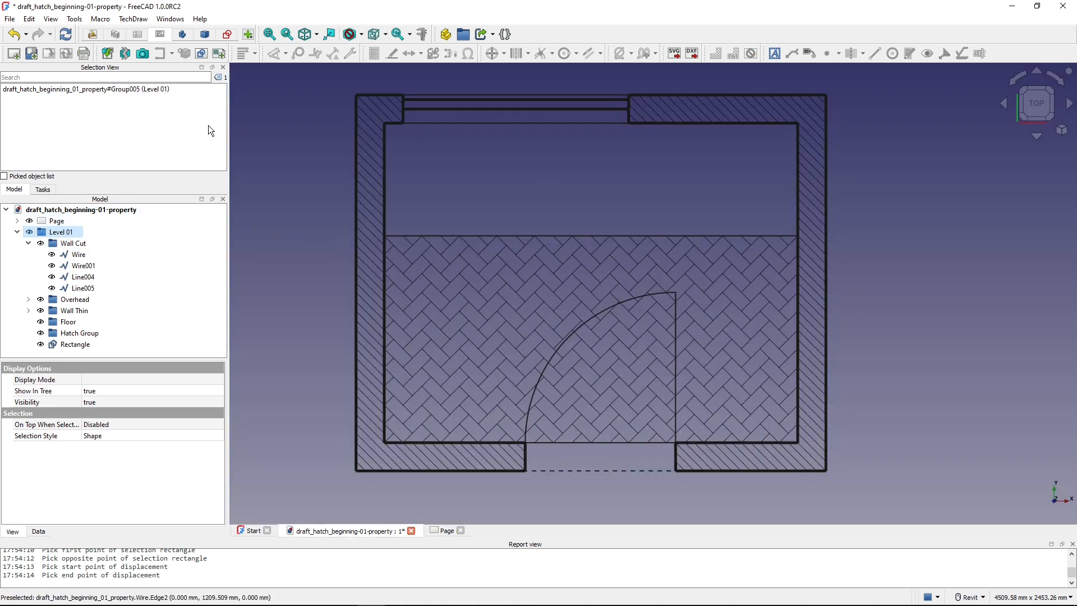
left_click(202, 54)
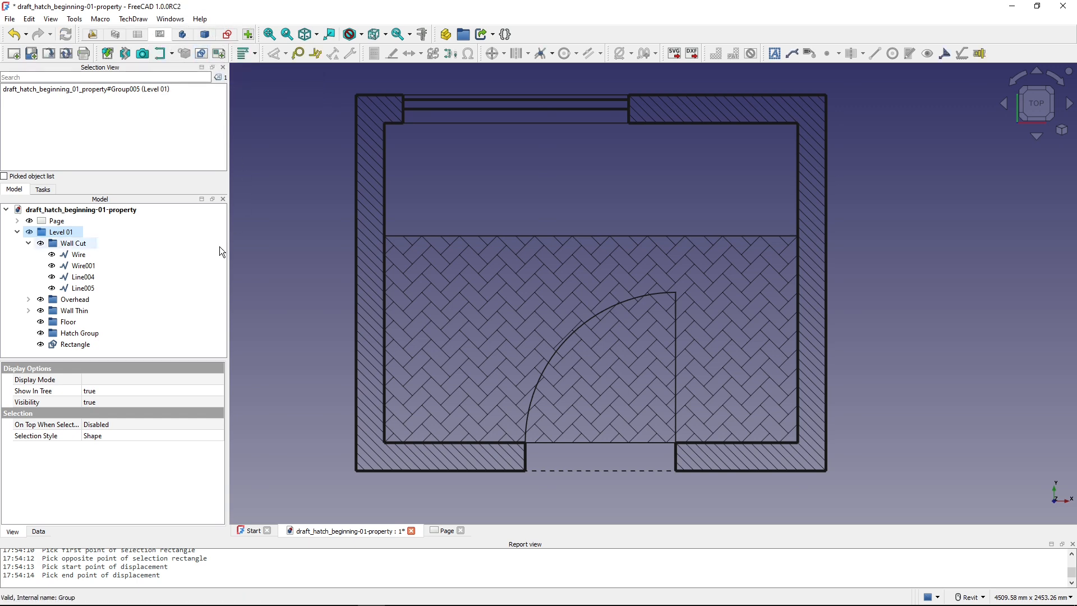
left_click(443, 532)
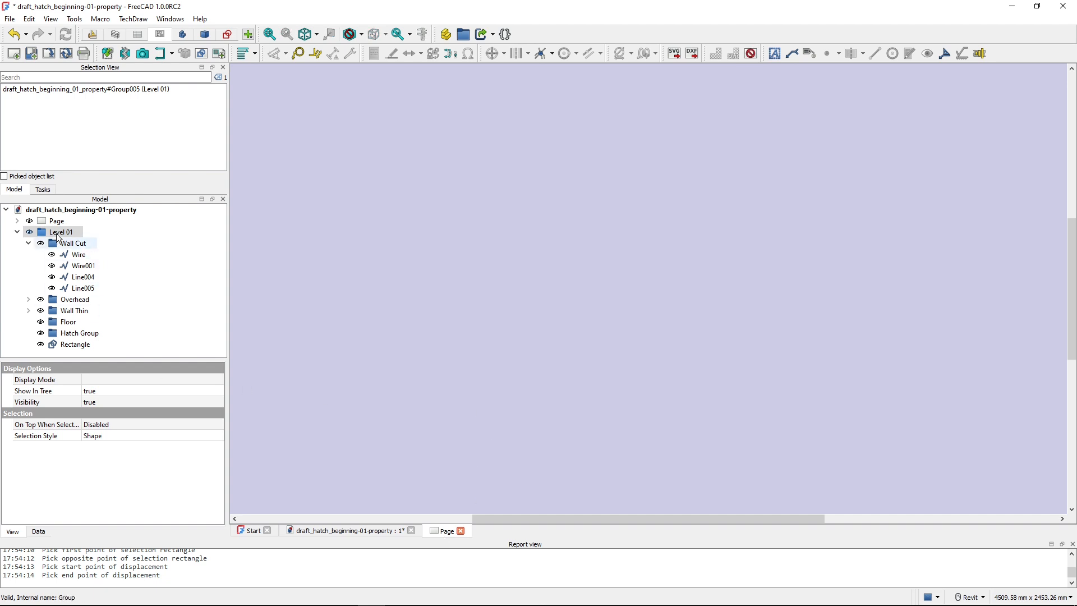
Set the scale of the page's Draft view to 0.1
left_click(17, 220)
left_click(76, 245)
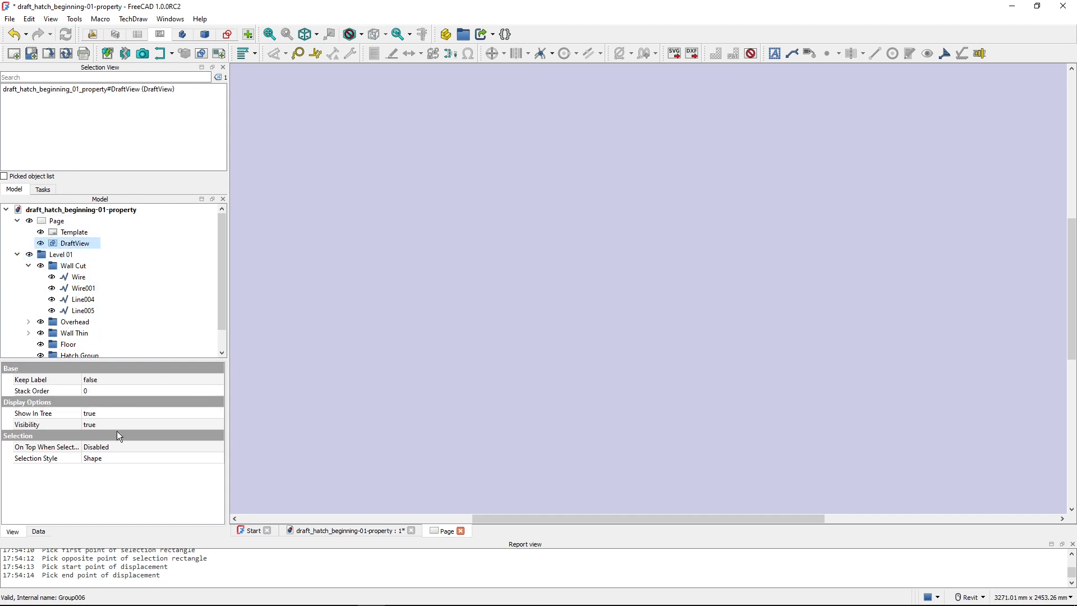
left_click(39, 531)
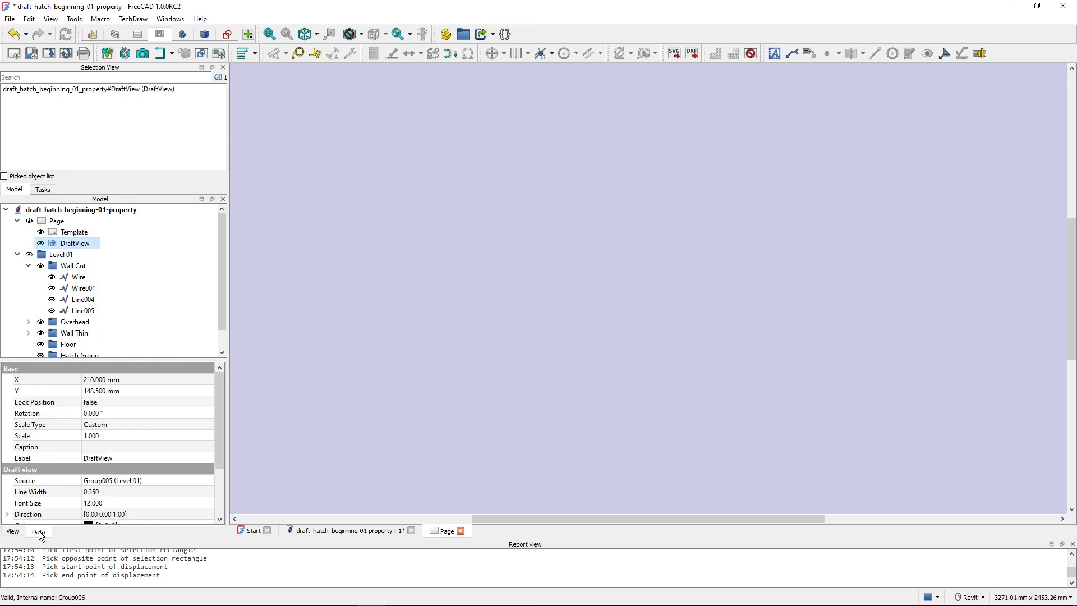
left_click(126, 424)
left_click(121, 434)
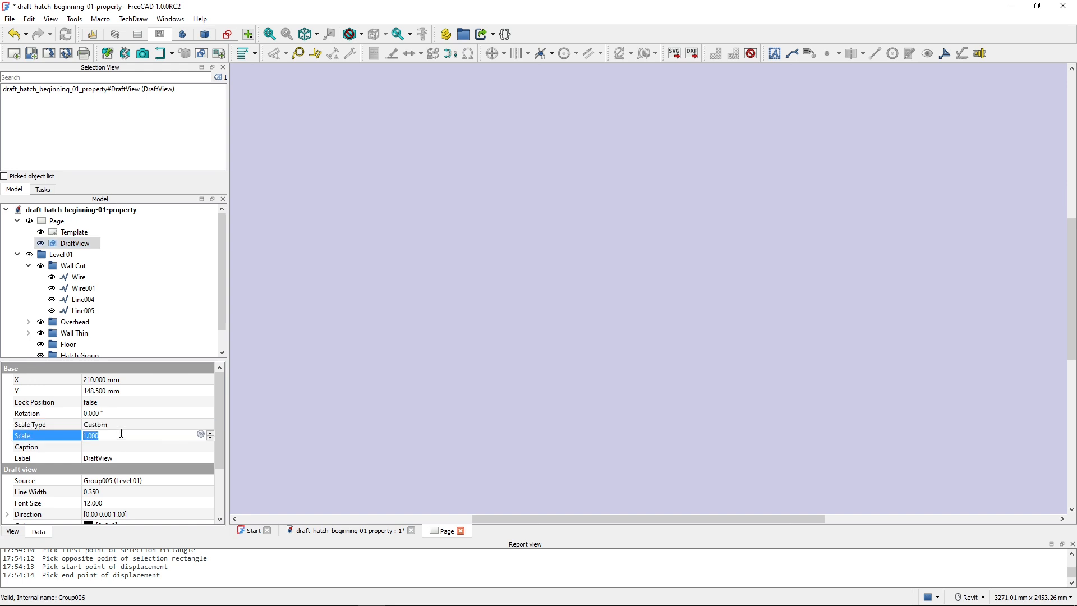
type("0.1")
key("Return")
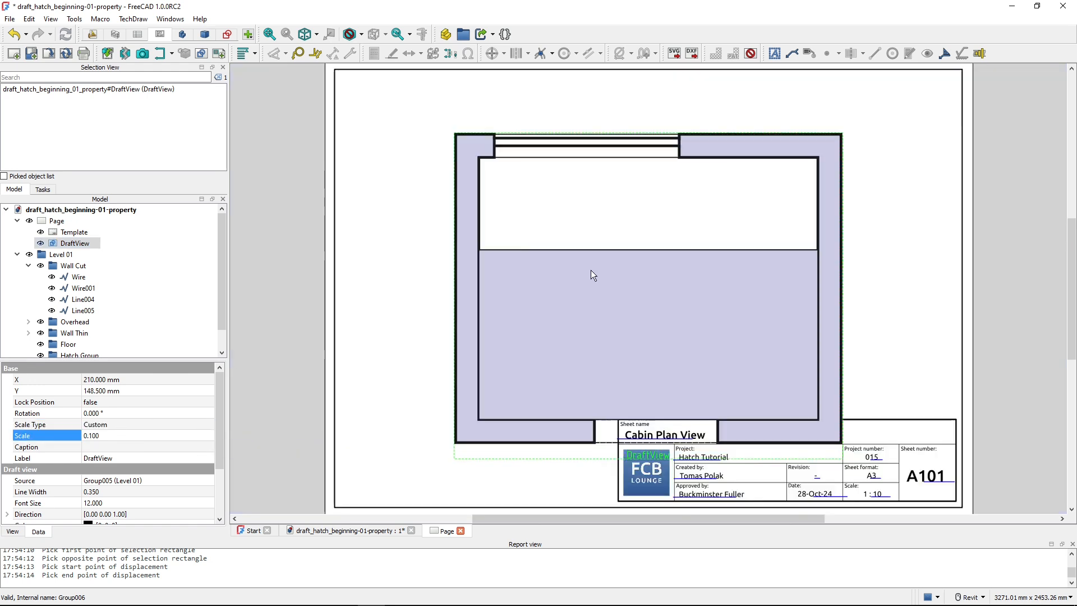
Move the plan view clear of the title block to about X 199 mm, Y 182 mm, and turn off the view frames
left_click_drag(570, 459, 553, 407)
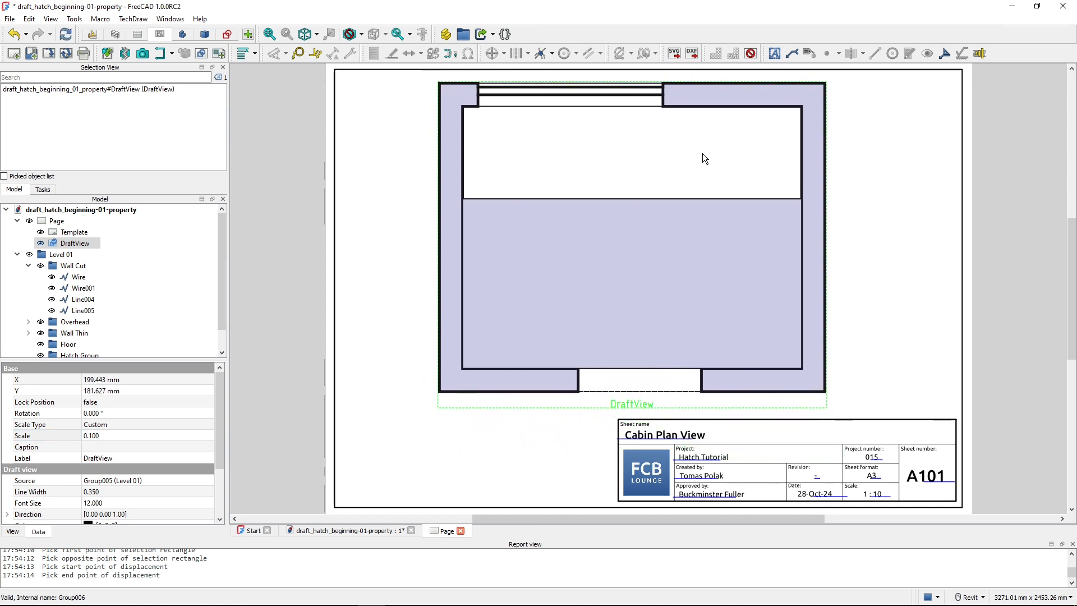
left_click(752, 53)
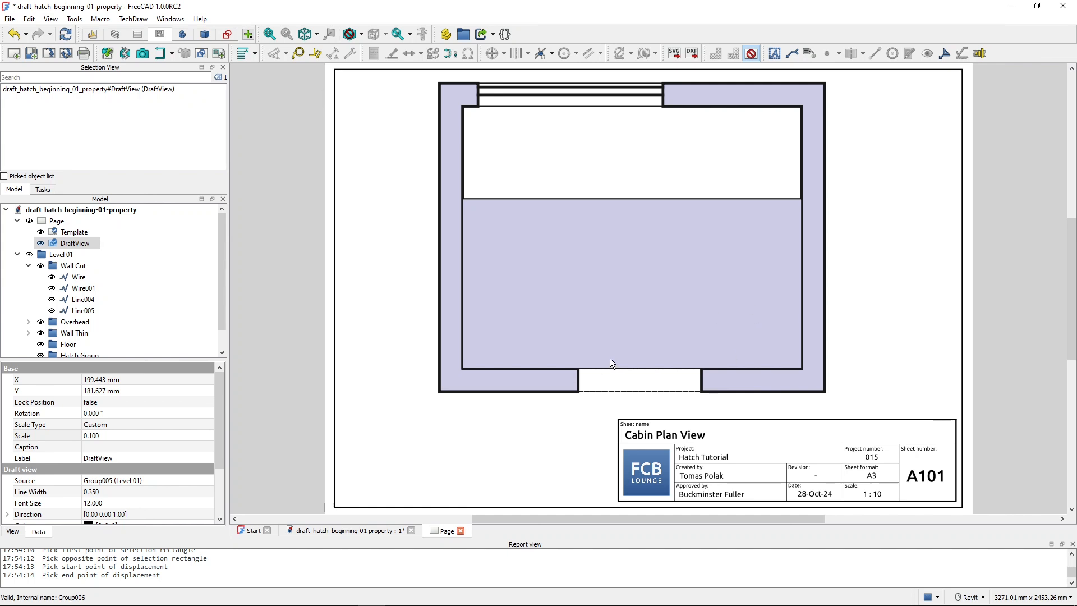
left_click(617, 284)
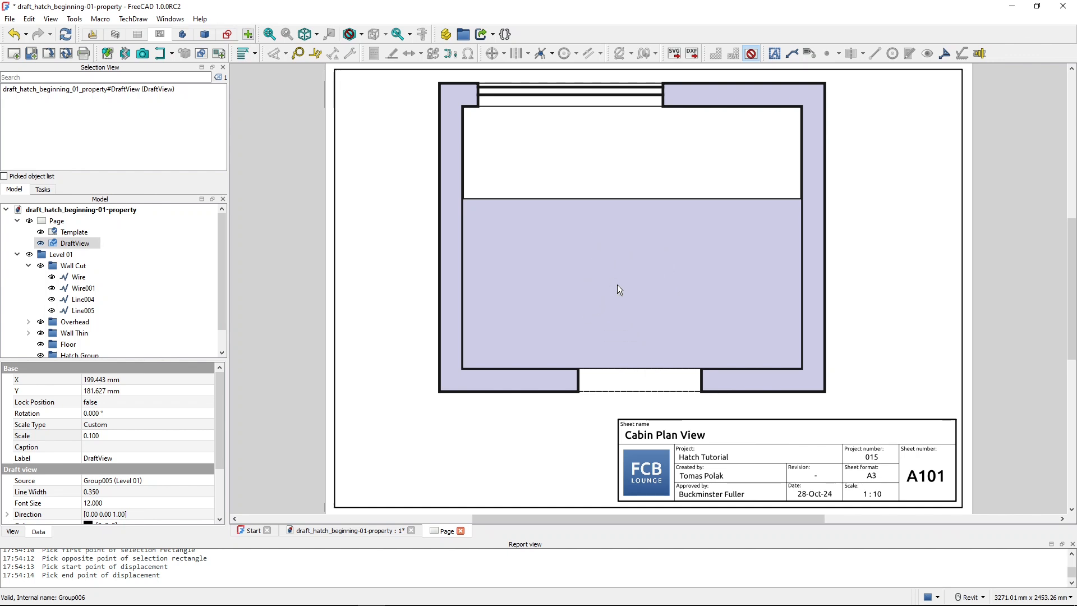
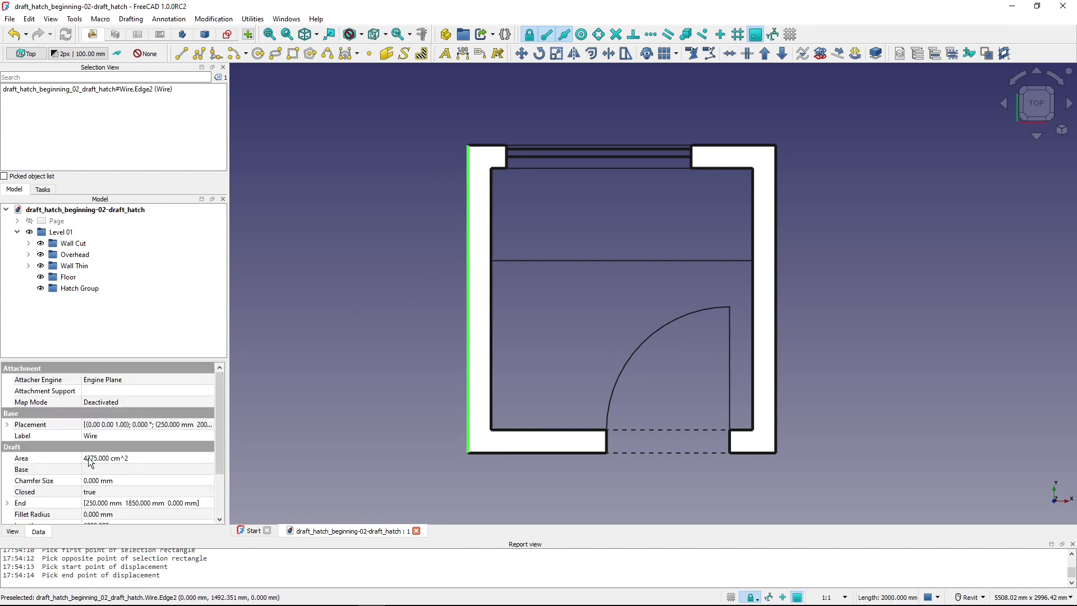
Review the left wall wire's Draft data properties, including Make Face, and start the Hatch command on it
scroll(90, 465, "down", 2)
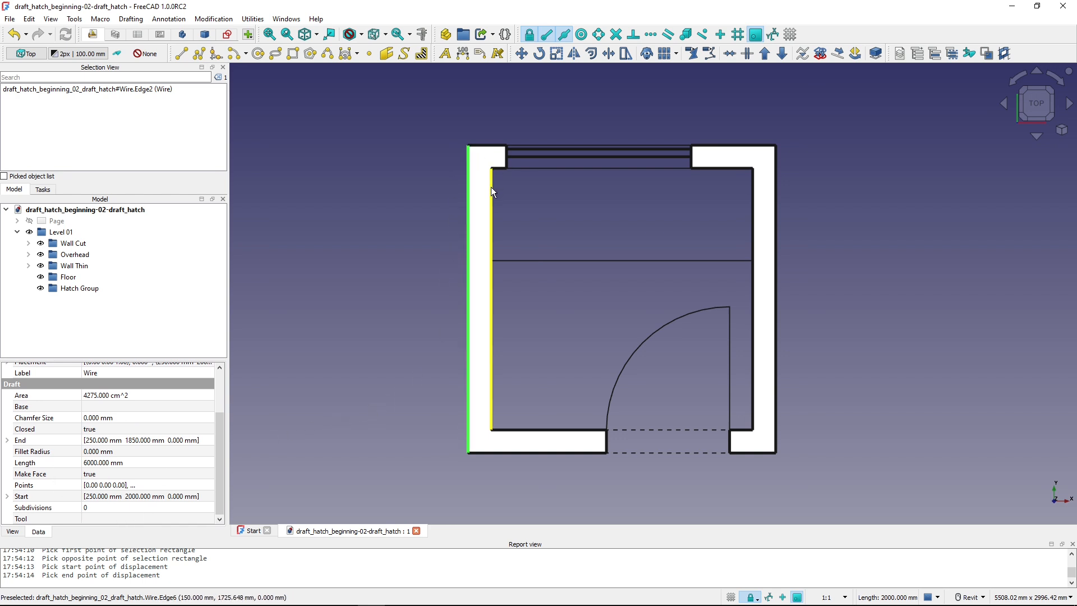
left_click(422, 54)
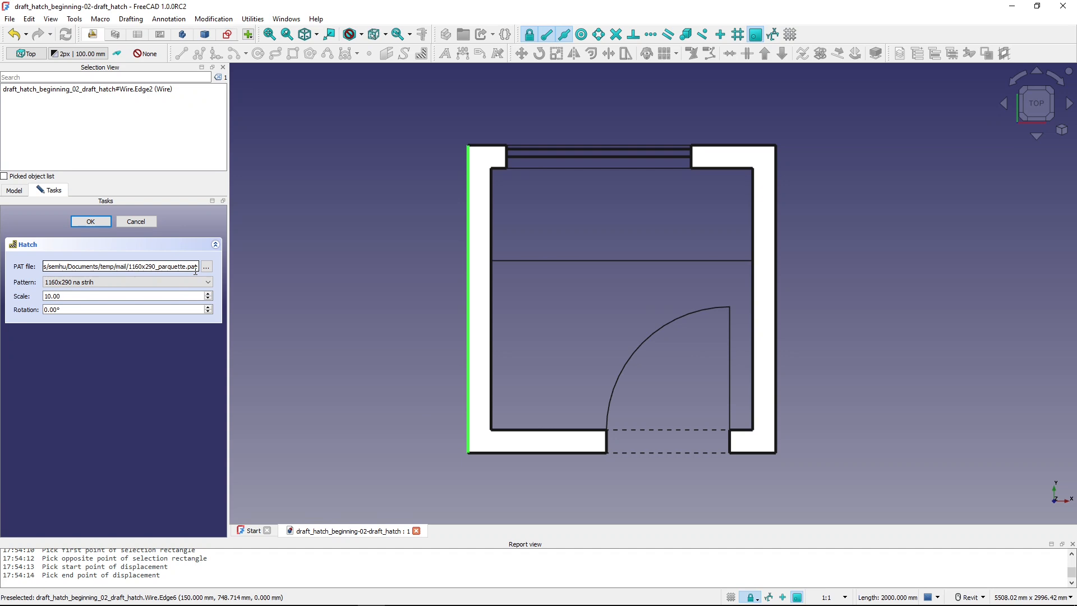
Examine the Diamond pattern definition in FCPAT.pat from the TechDraw PAT folder in WordPad, close it and return to FreeCAD
key("alt+Tab")
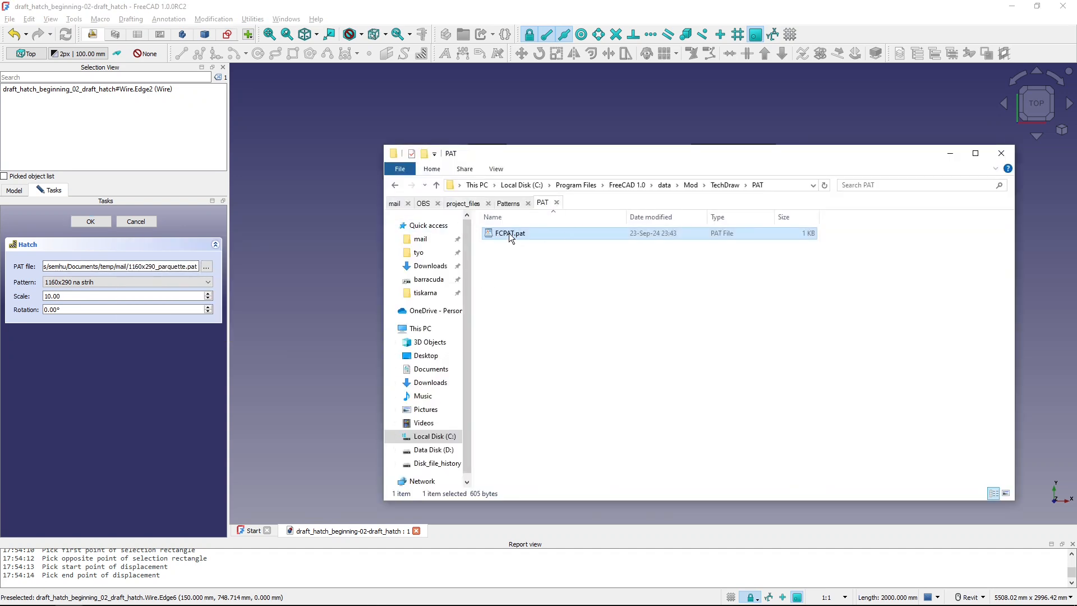
double_click(510, 233)
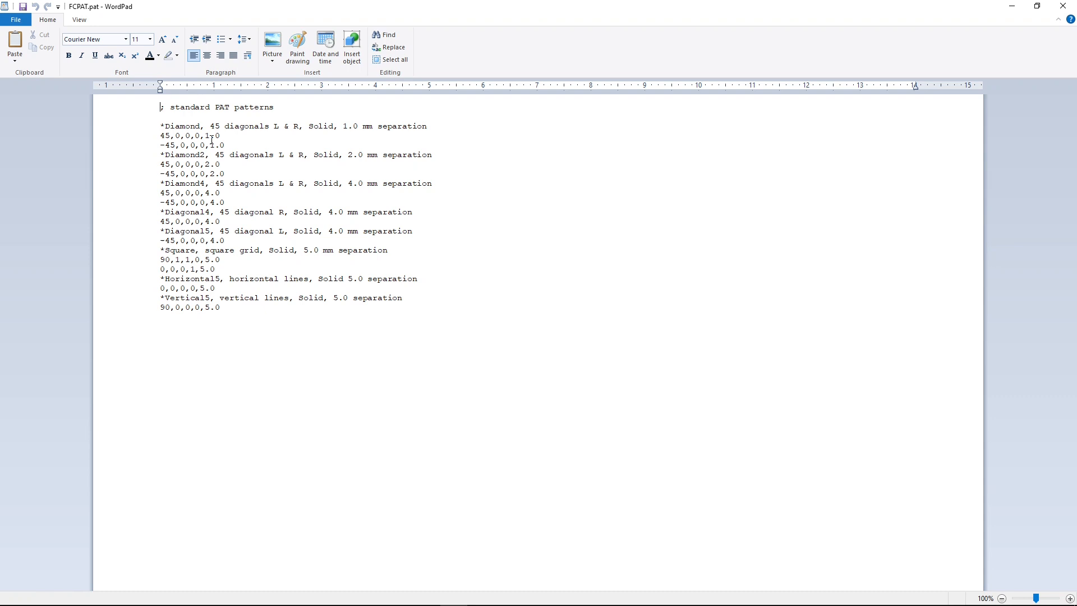
left_click_drag(230, 146, 161, 127)
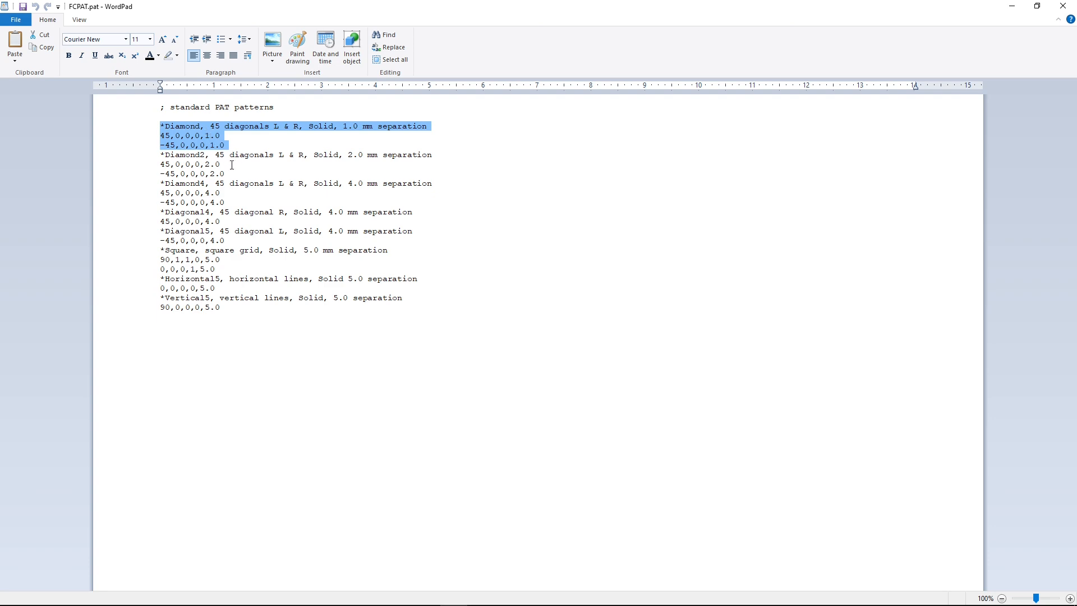
left_click(1063, 6)
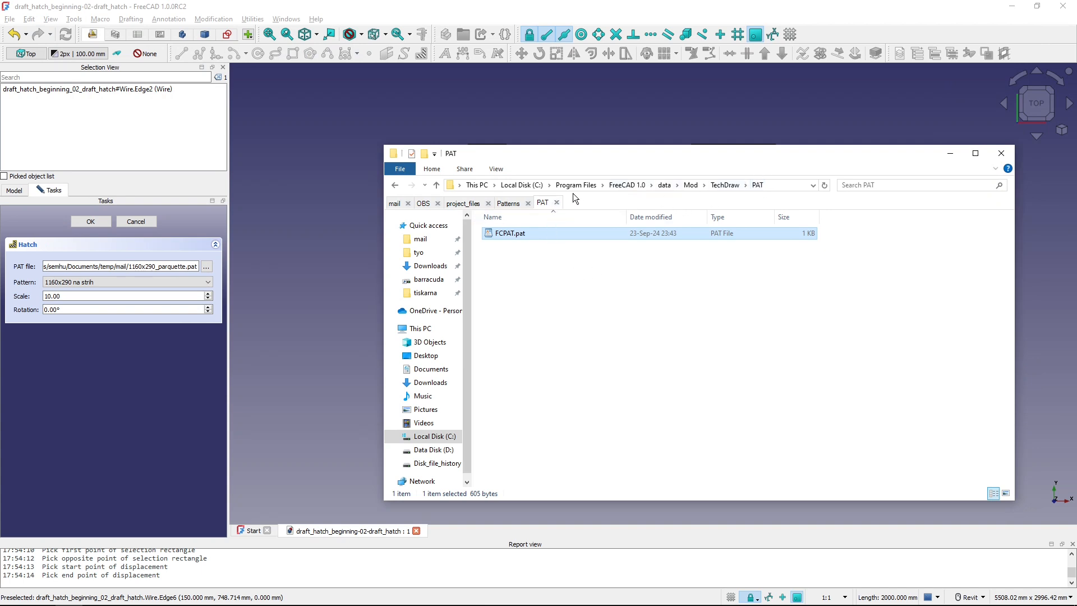
key("ctrl")
key("ctrl")
left_click(256, 9)
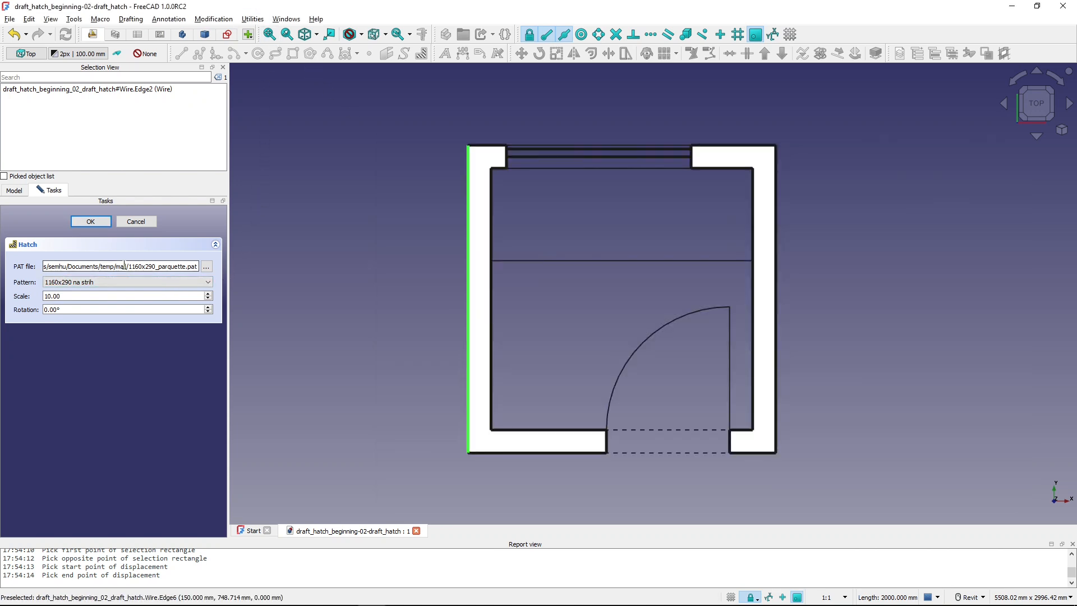
Load ansi-patterns.pat as the PAT file for the wall hatch and choose the ANSI31 pattern
left_click(205, 267)
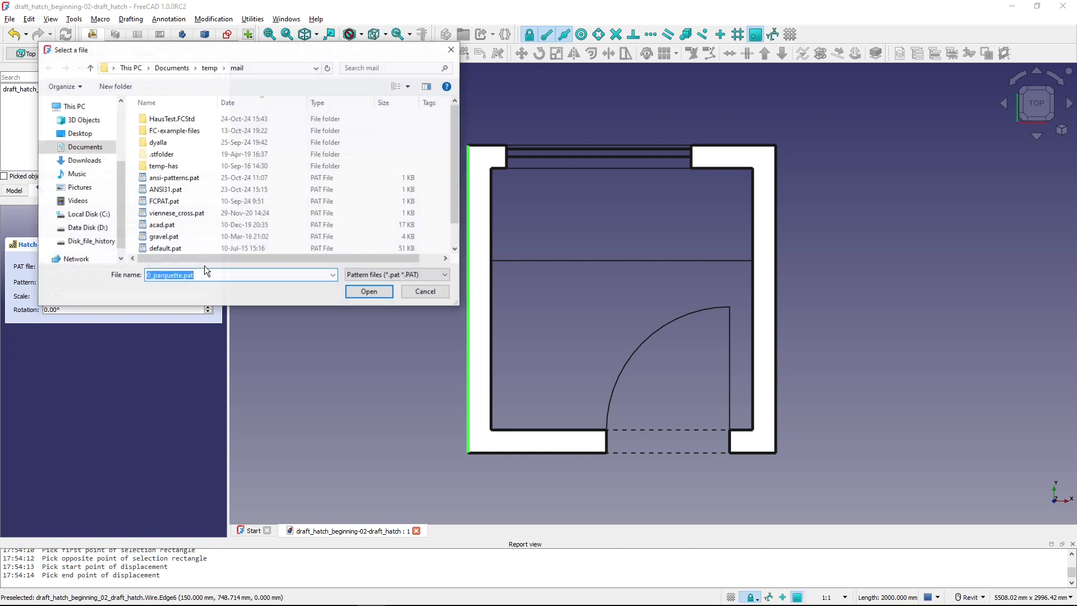
left_click(171, 179)
left_click(369, 292)
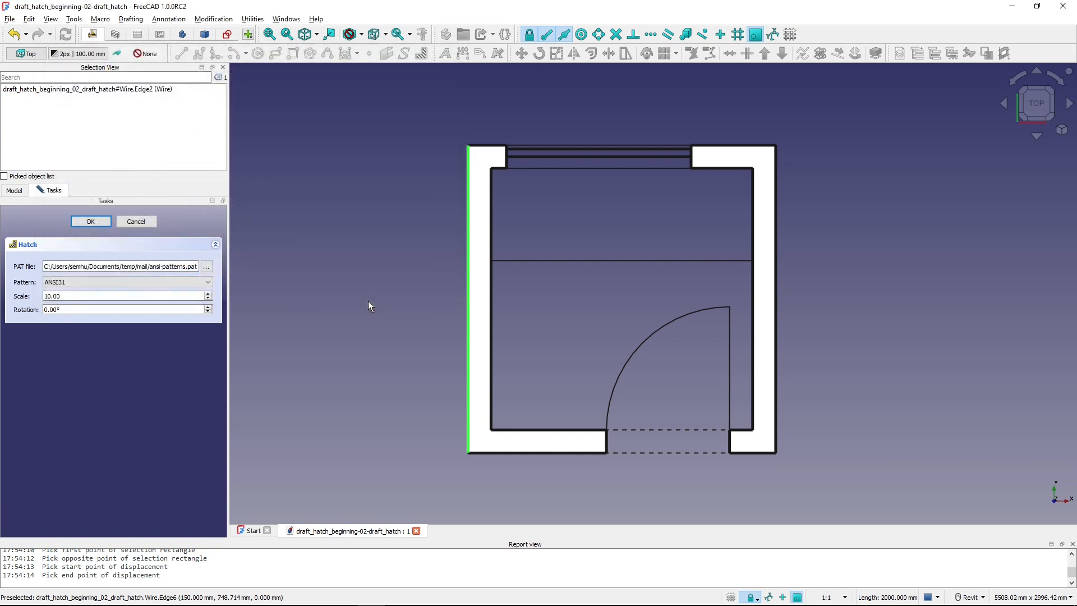
left_click(81, 281)
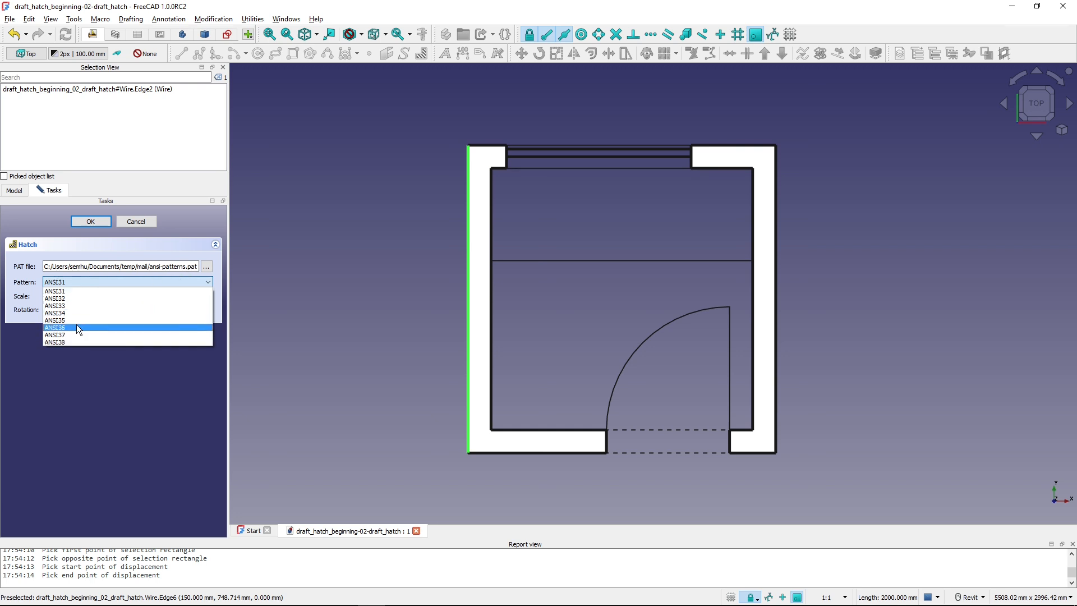
left_click(63, 293)
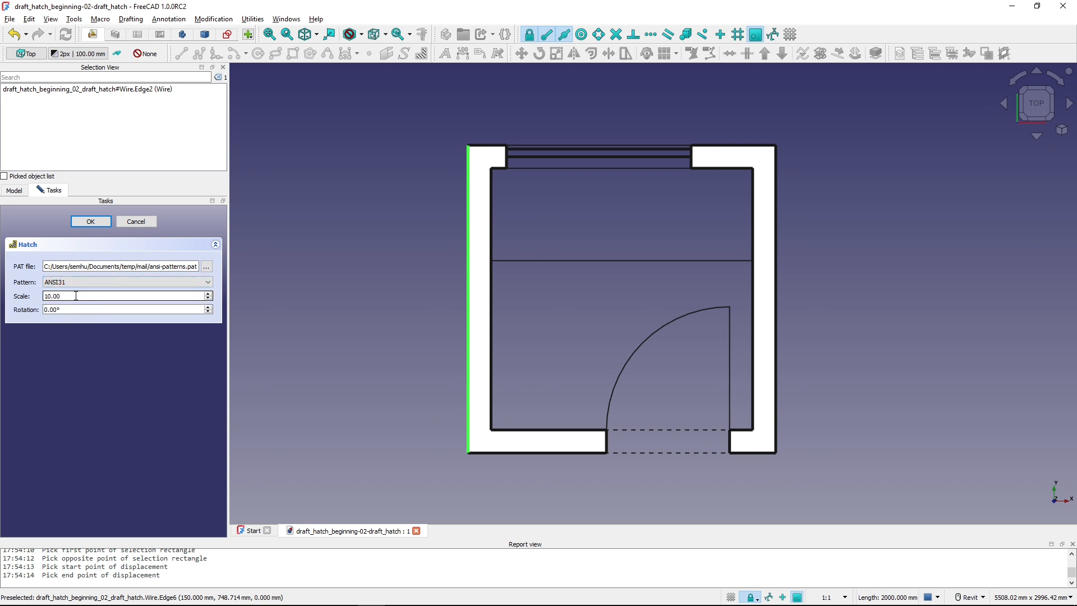
Create the hatch on the left wall with scale 10 and rotation 0°
left_click(76, 296)
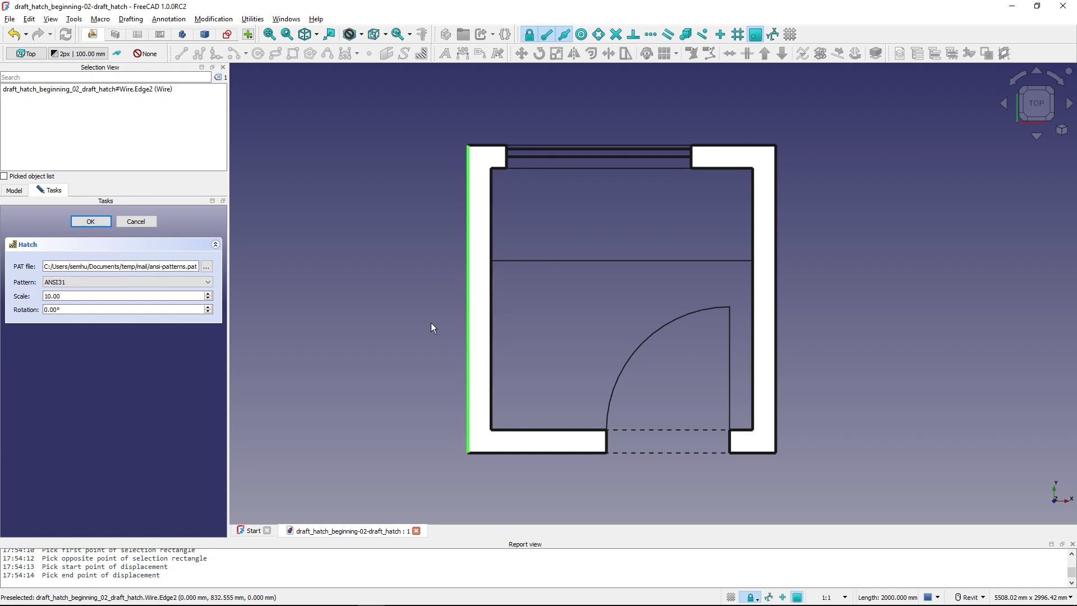
double_click(67, 296)
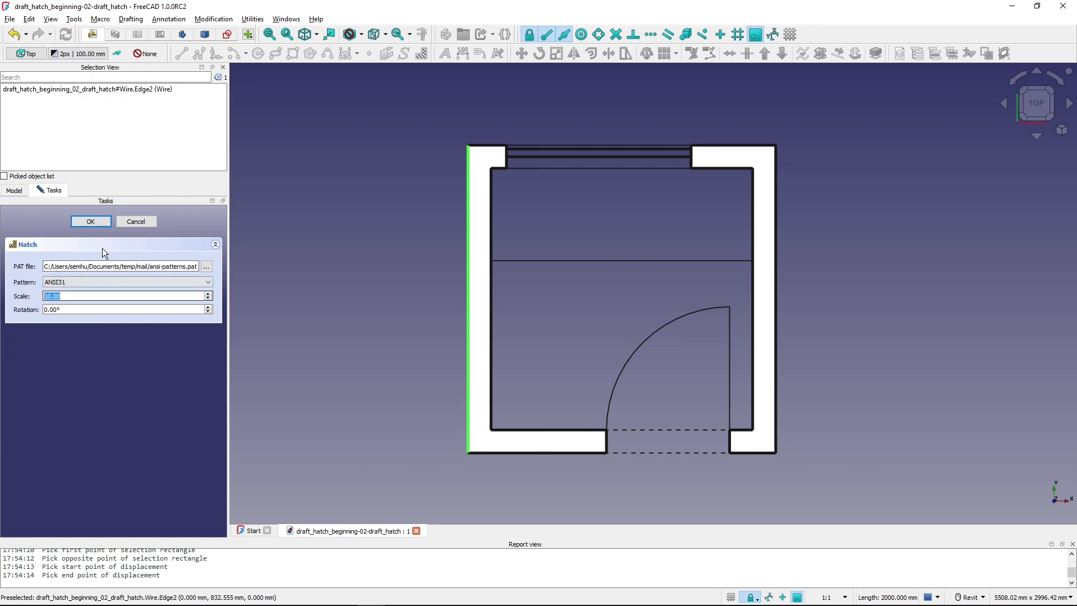
left_click(91, 221)
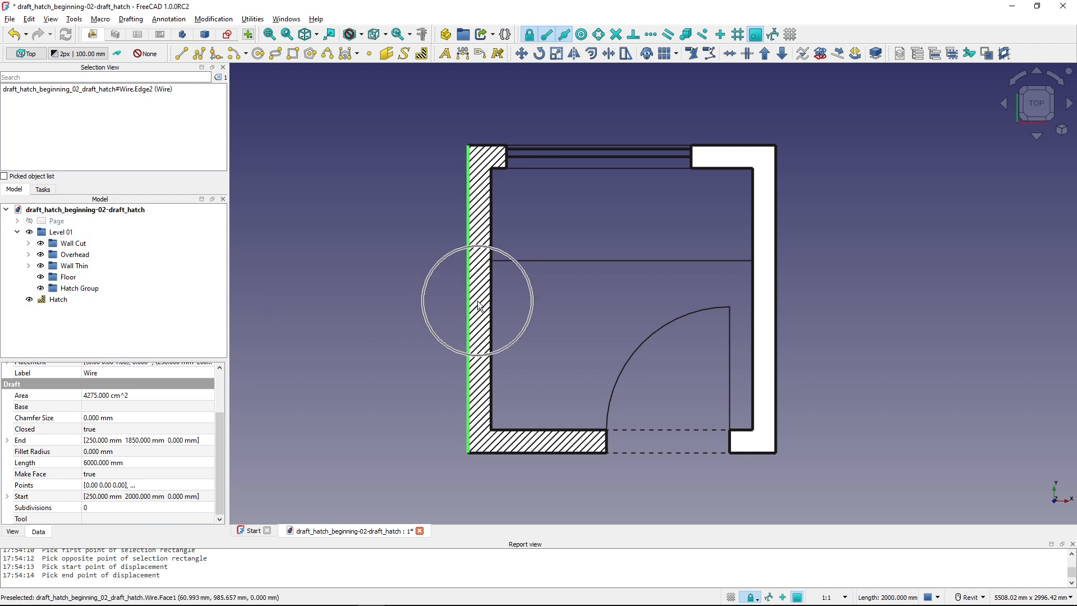
Try a scale of 7 on the left wall's hatch and settle on 15
left_click(55, 300)
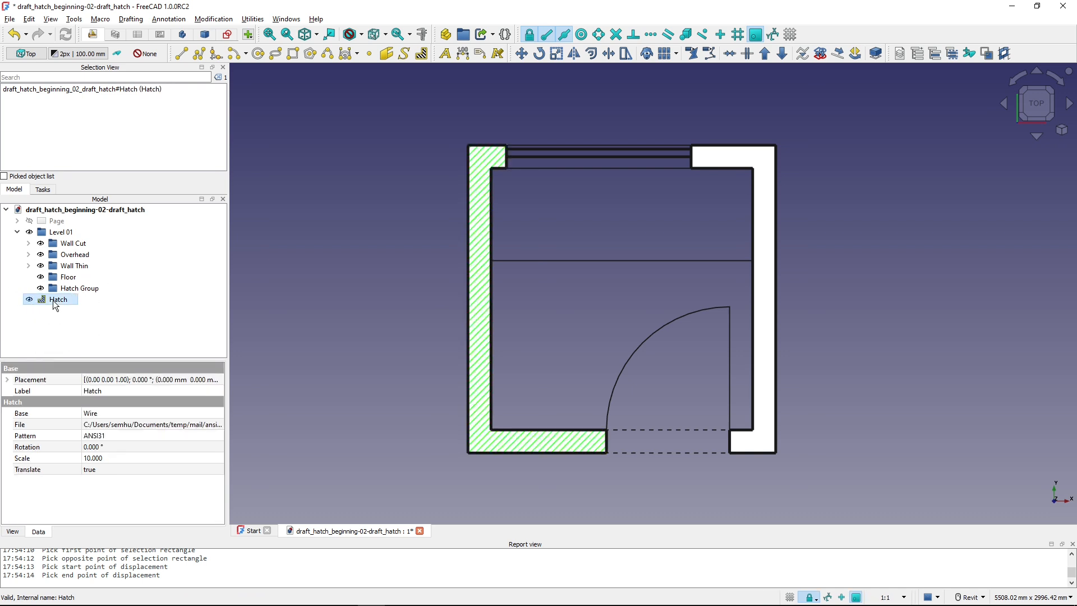
left_click(56, 302)
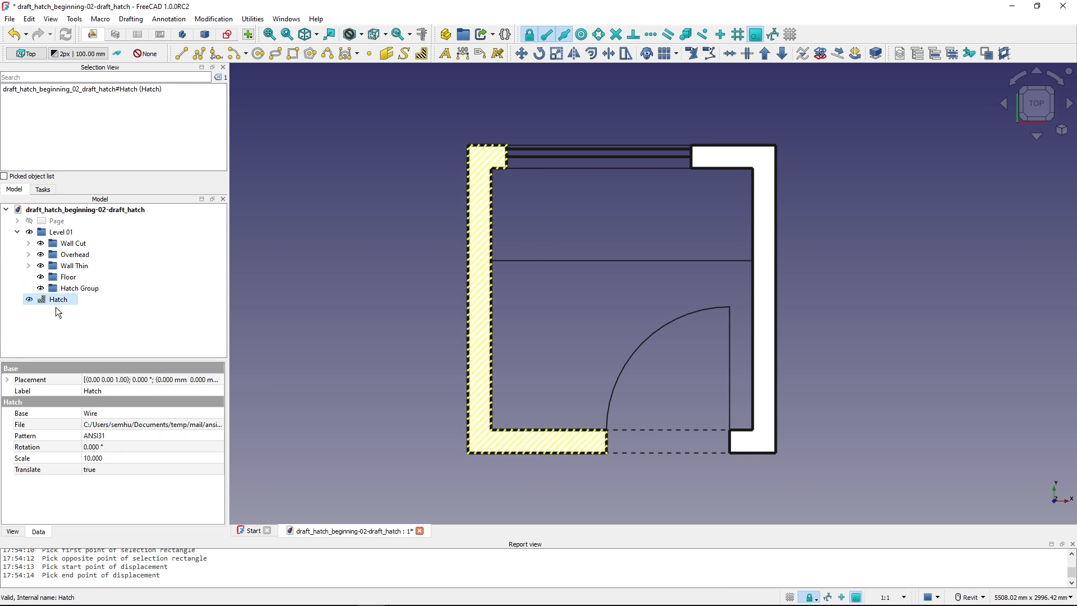
left_click(119, 458)
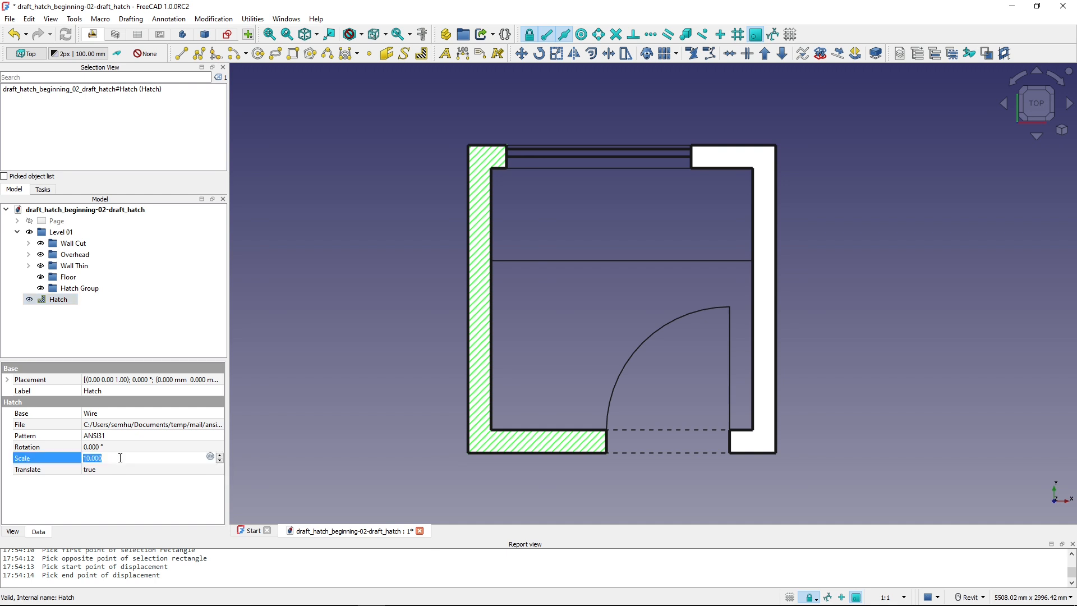
type("1")
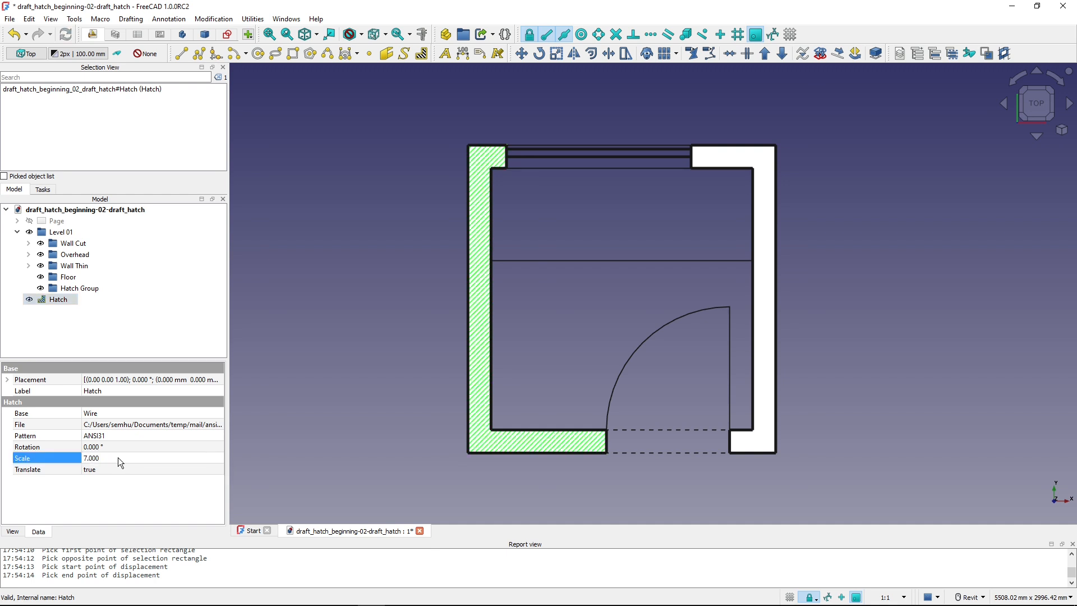
type("5")
key("Return")
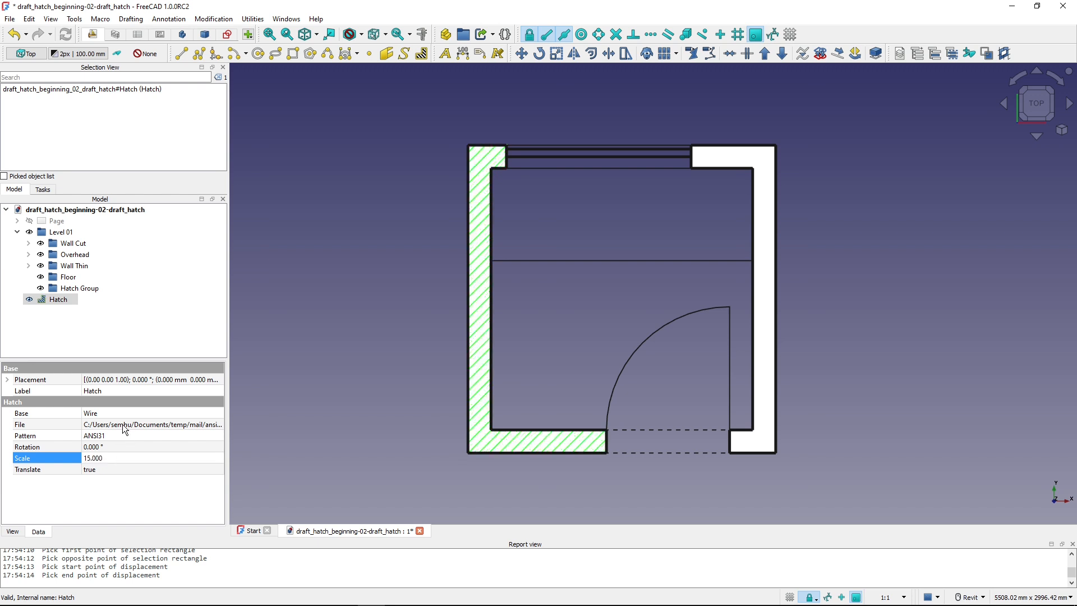
Edit the left wall's hatch and change its pattern to ANSI33
left_click(118, 435)
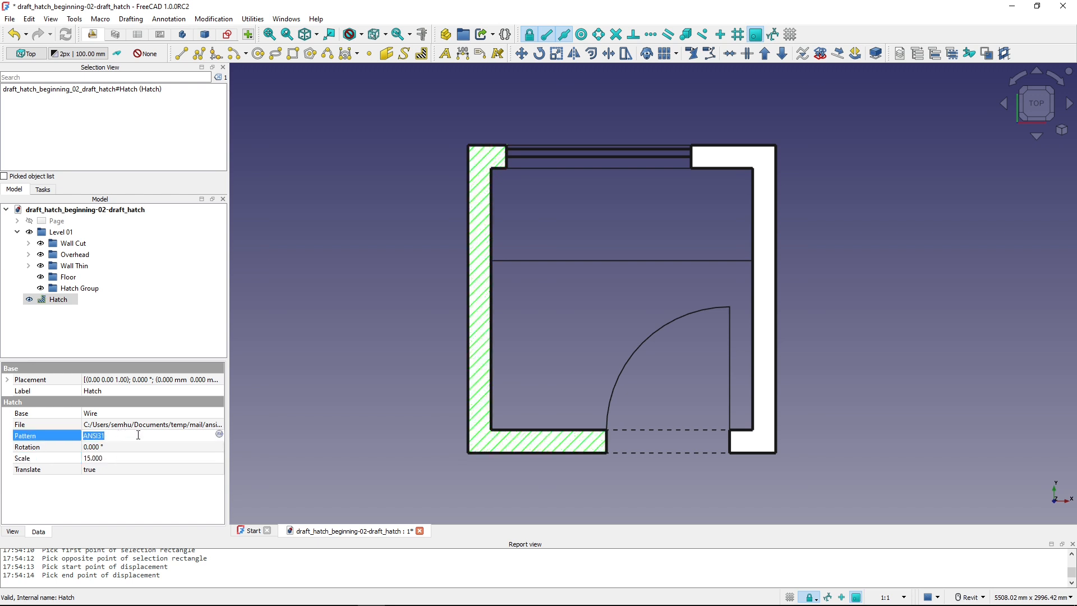
double_click(45, 300)
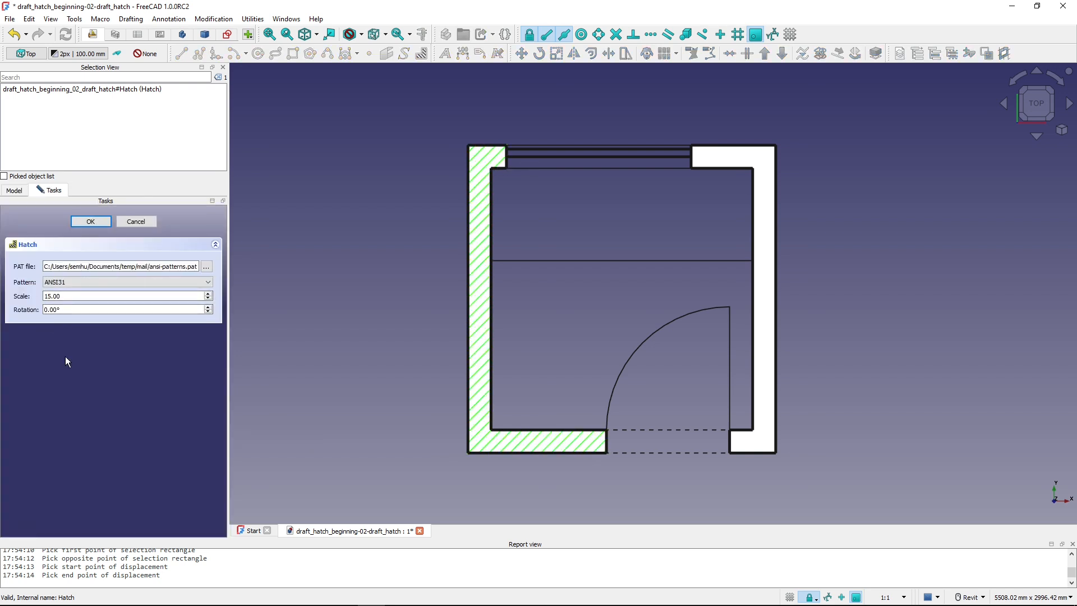
left_click(64, 283)
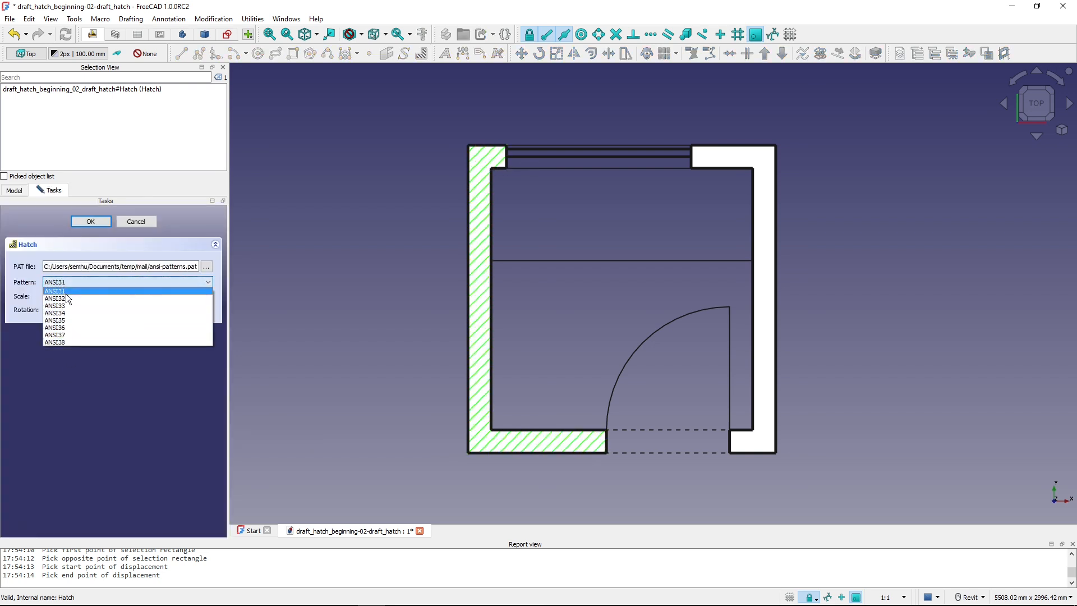
left_click(67, 298)
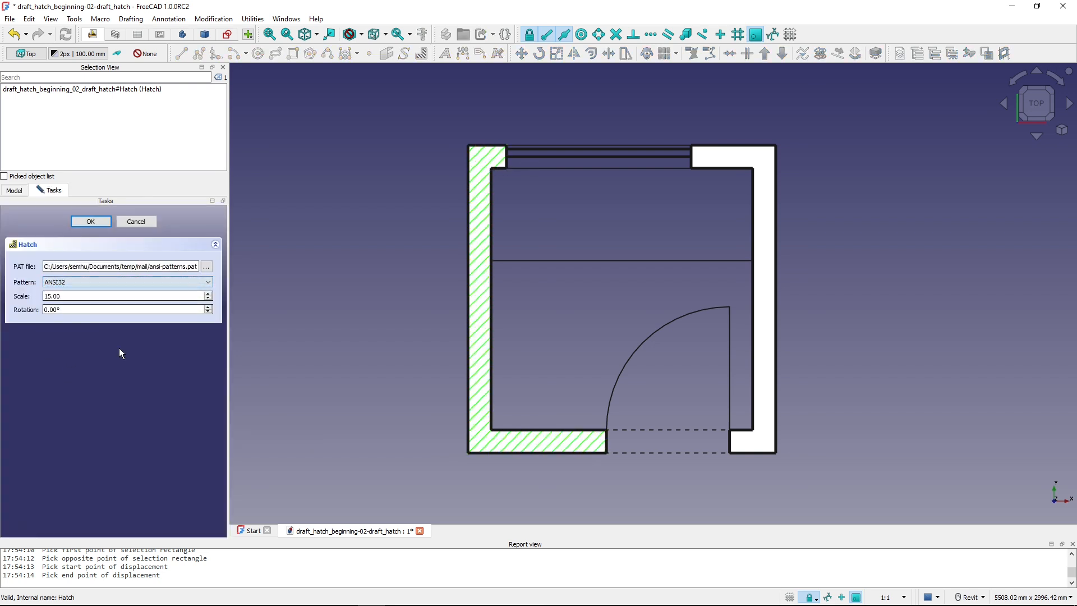
left_click(82, 281)
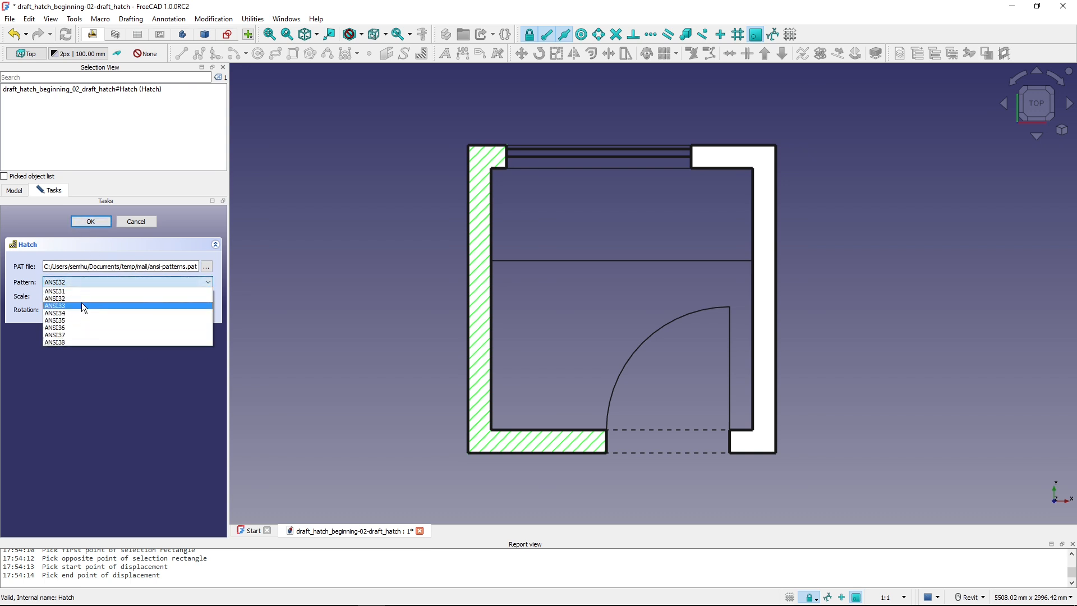
left_click(82, 305)
left_click(87, 221)
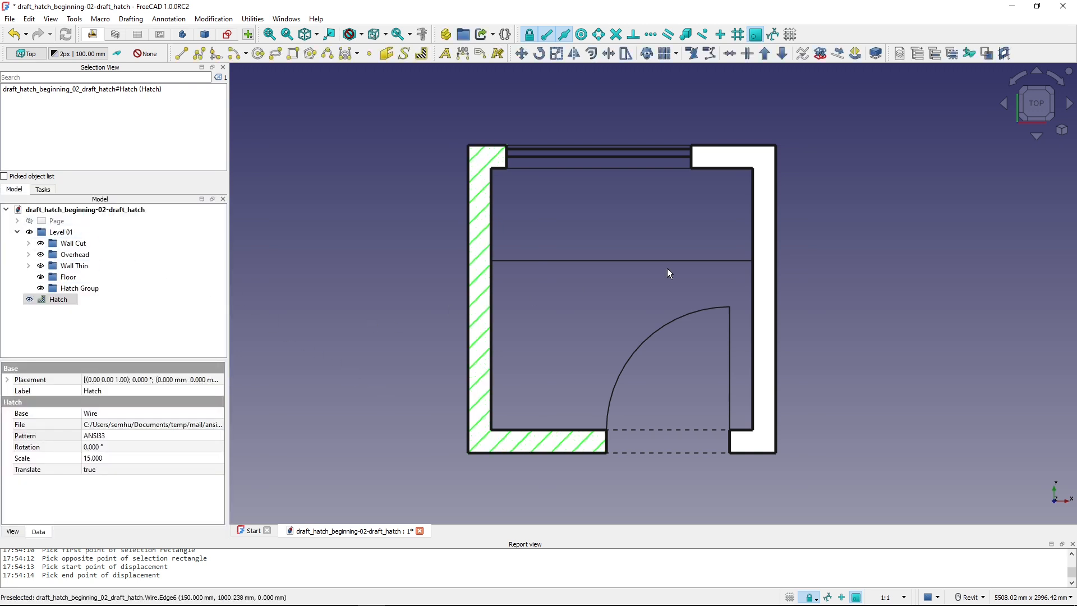
Hatch the right wall wire with the ANSI33 pattern at scale 15 and rotation 0°
left_click(740, 149)
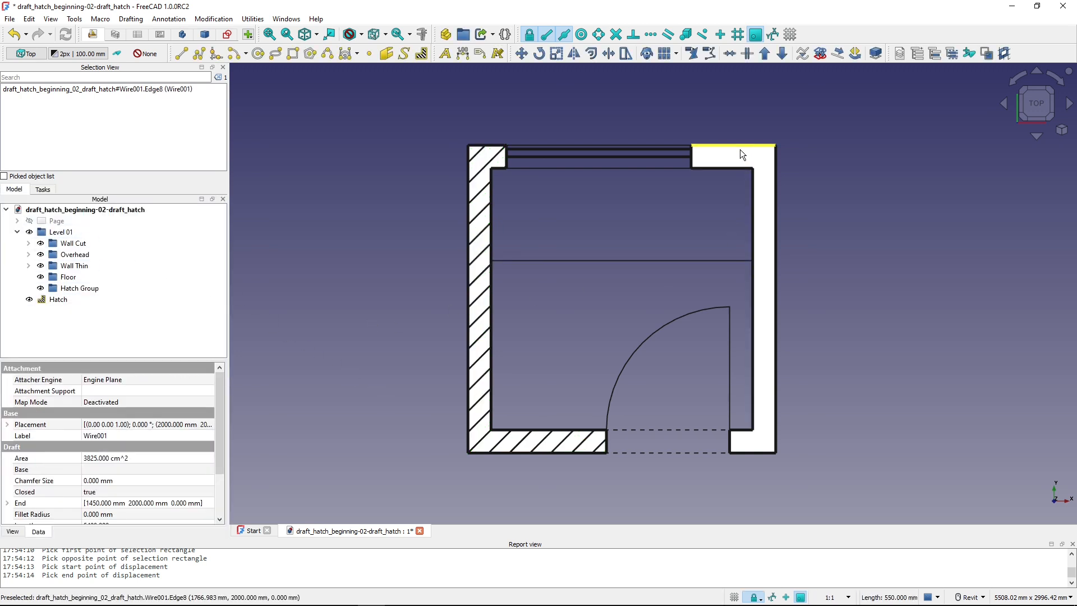
left_click(423, 54)
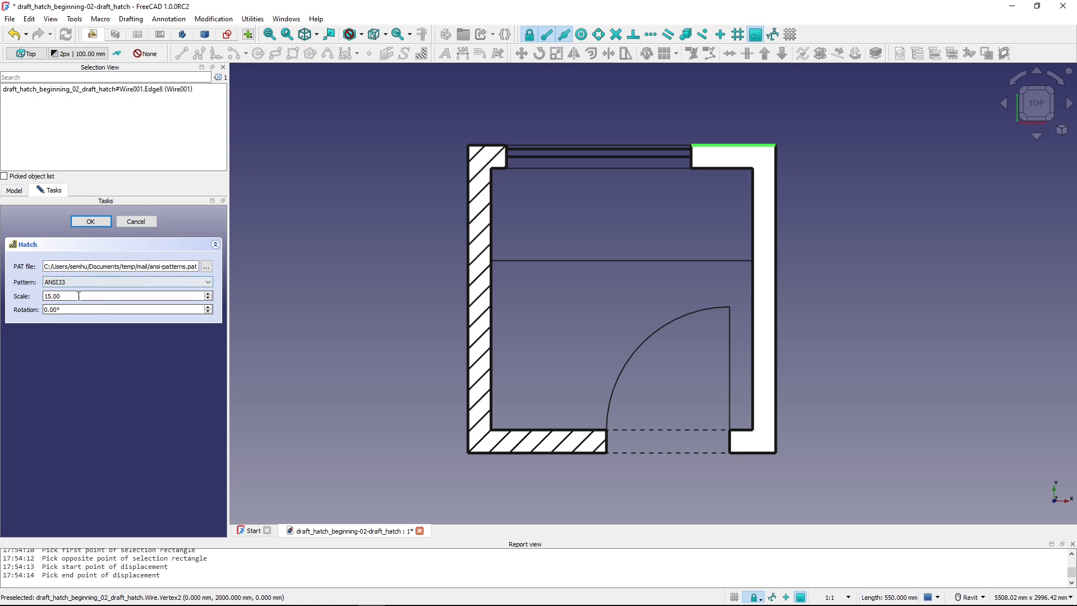
left_click(91, 221)
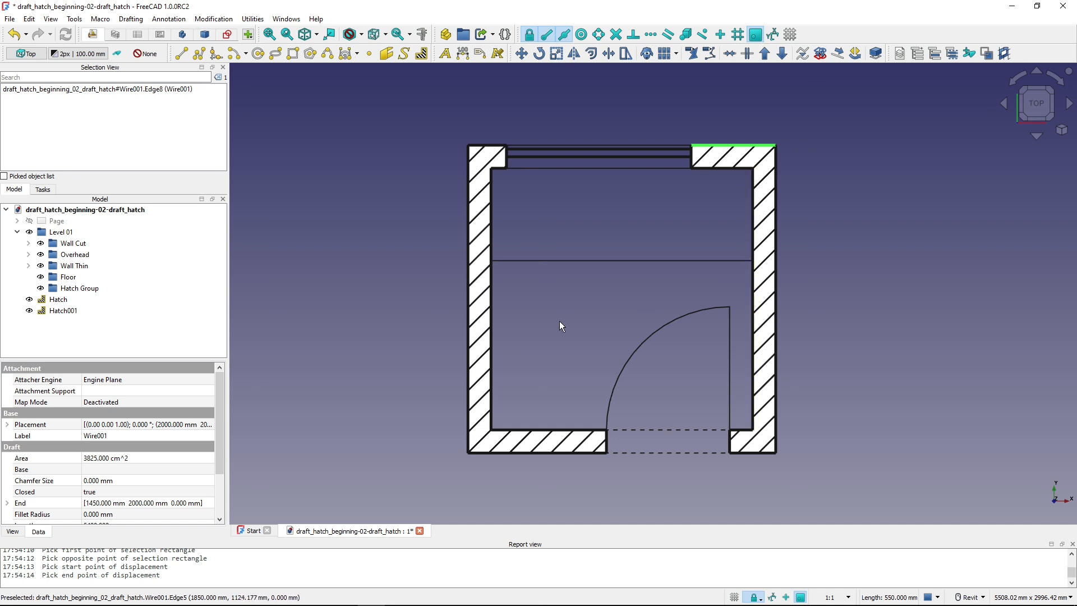
left_click(550, 336)
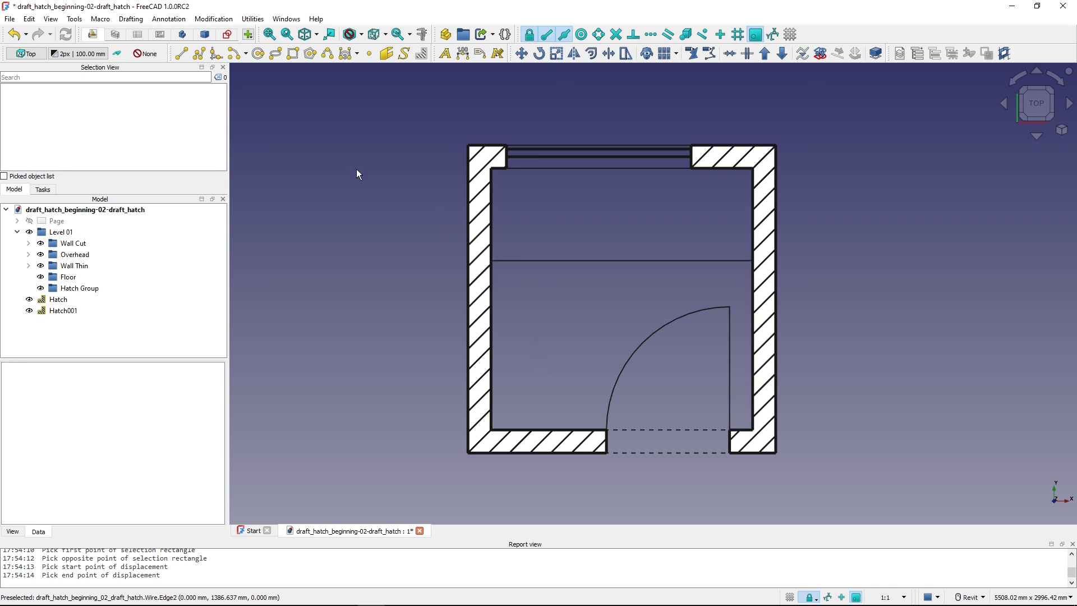
Draw a filled 1700 x 1100 mm rectangle from the middle line's left end to the room's lower right inner corner
left_click(293, 54)
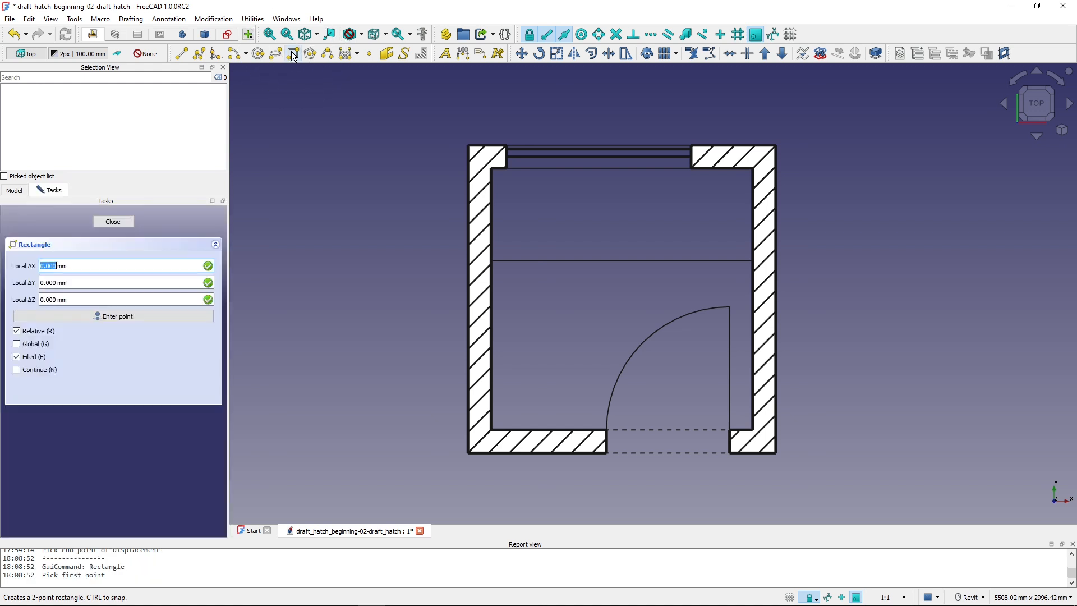
left_click(493, 260)
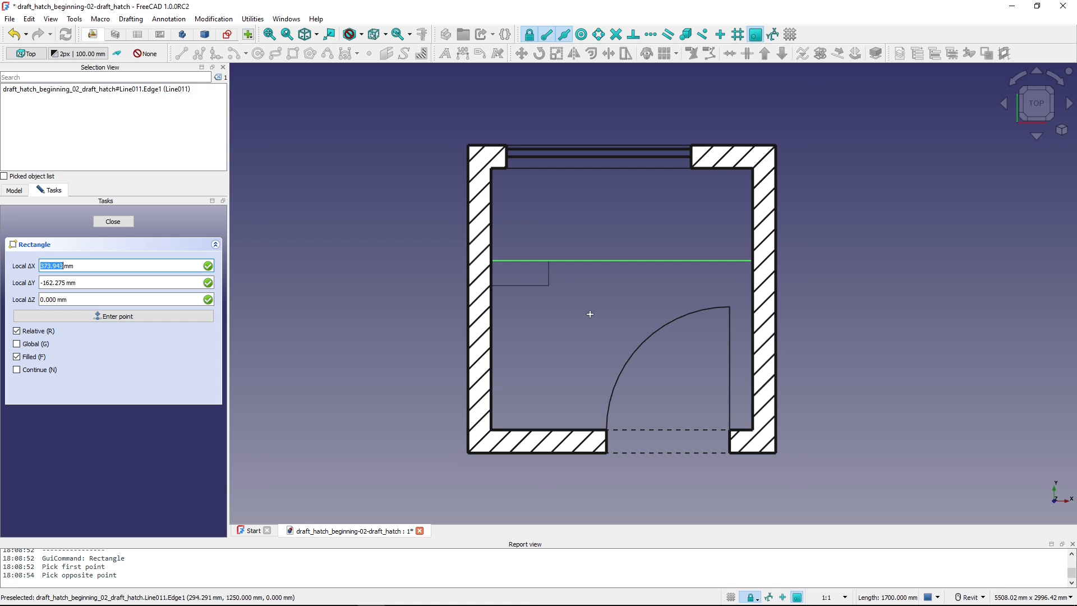
left_click(751, 430)
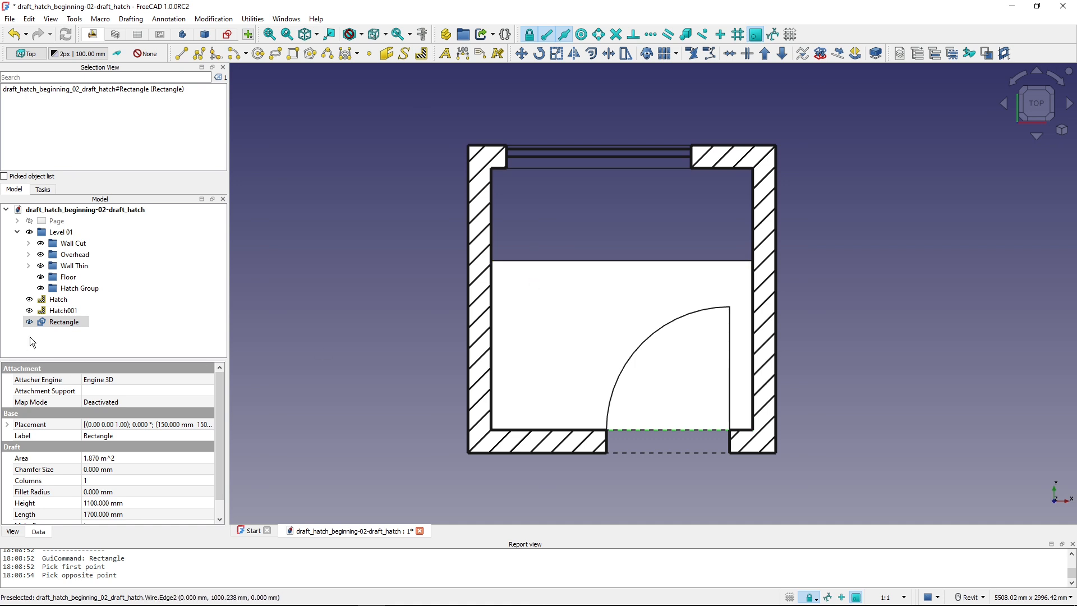
Hatch the floor rectangle with the ANSI37 pattern at scale 15
left_click(423, 56)
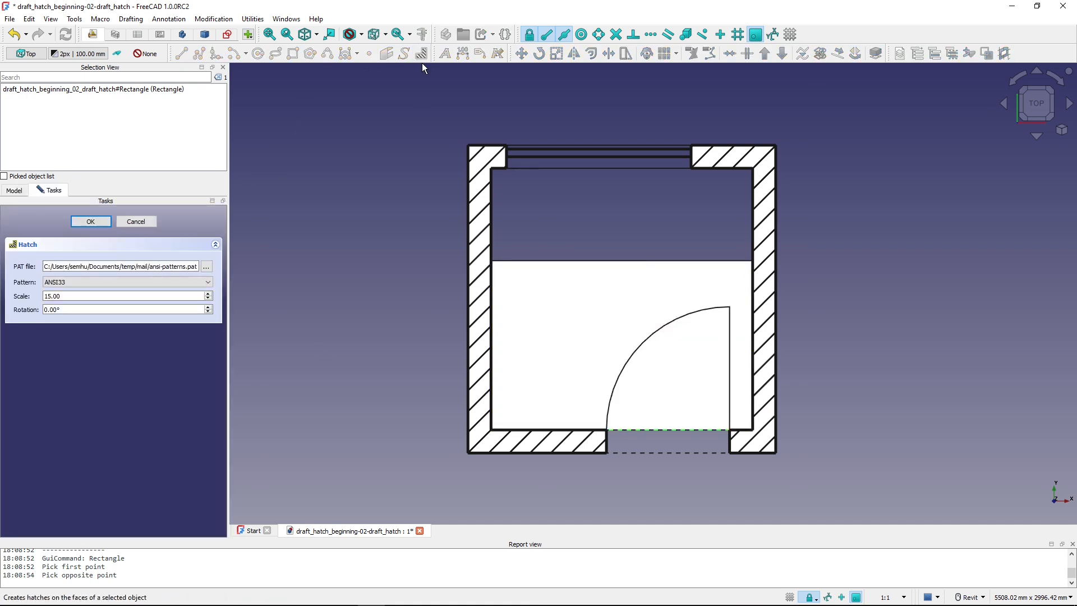
left_click(159, 283)
left_click(99, 290)
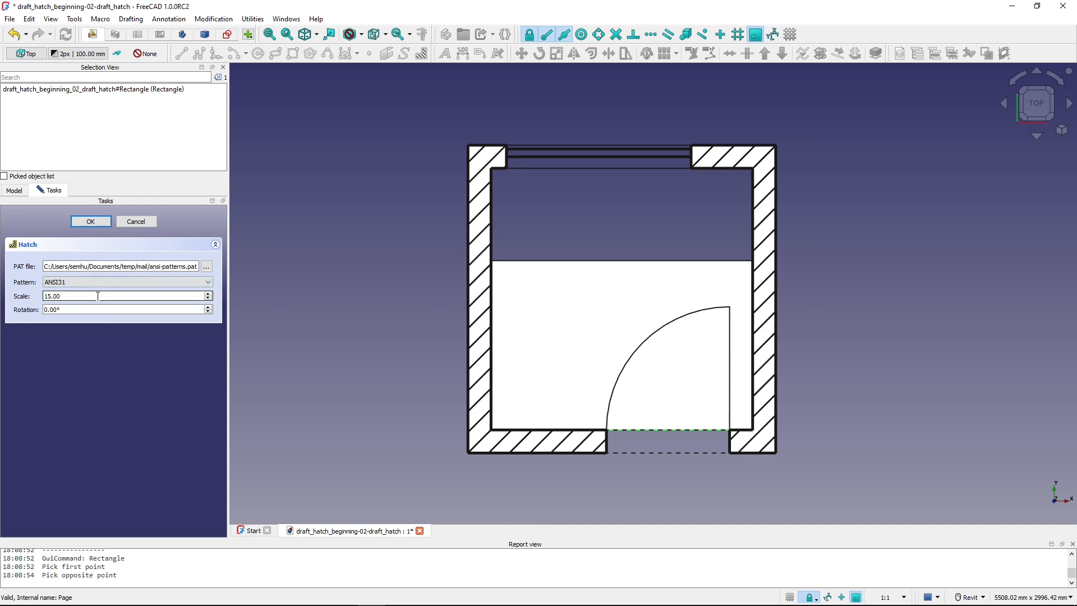
left_click(106, 281)
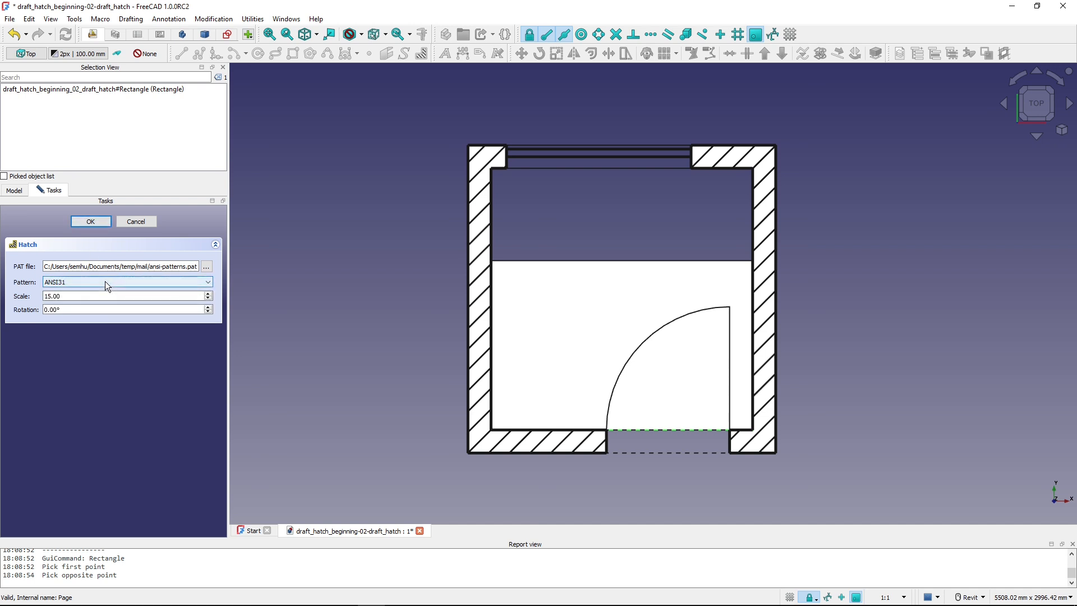
left_click(83, 334)
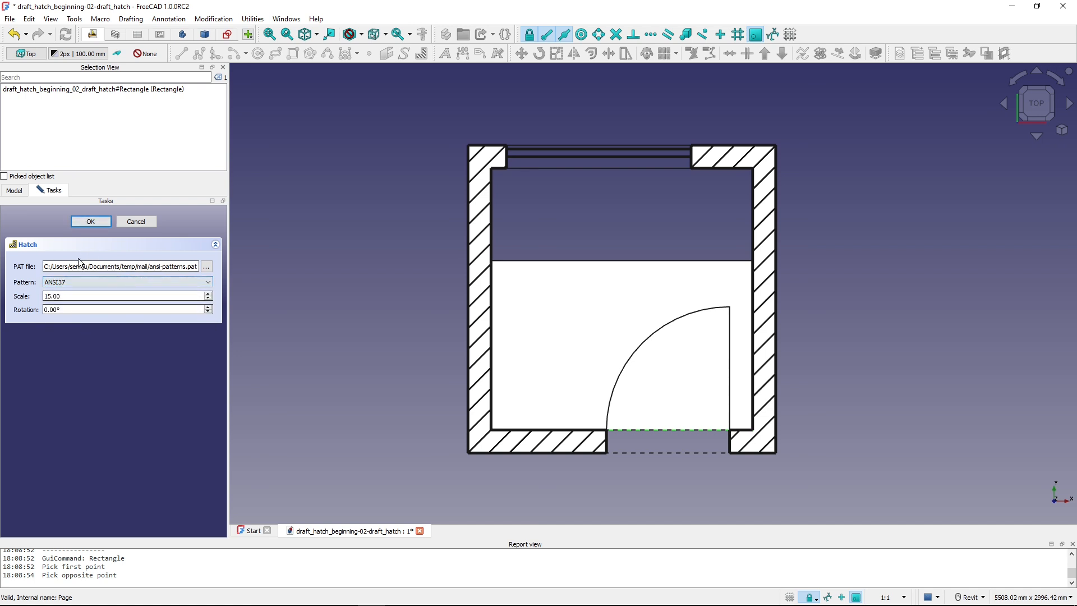
left_click(90, 223)
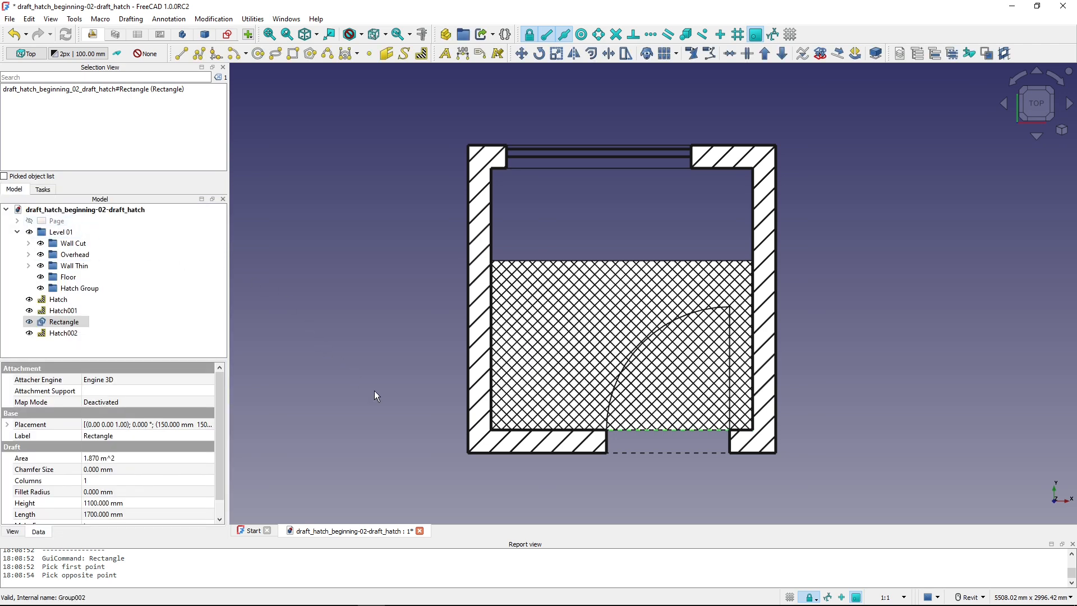
Set the rotation of the floor rectangle's hatch to 45°
left_click(63, 333)
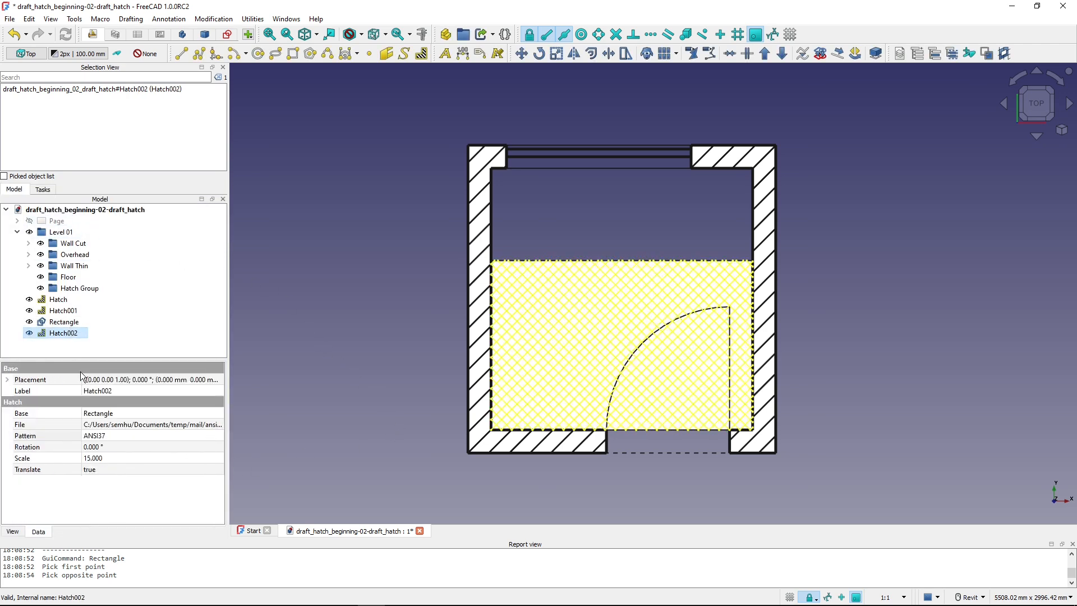
left_click(116, 446)
type("45")
key("Return")
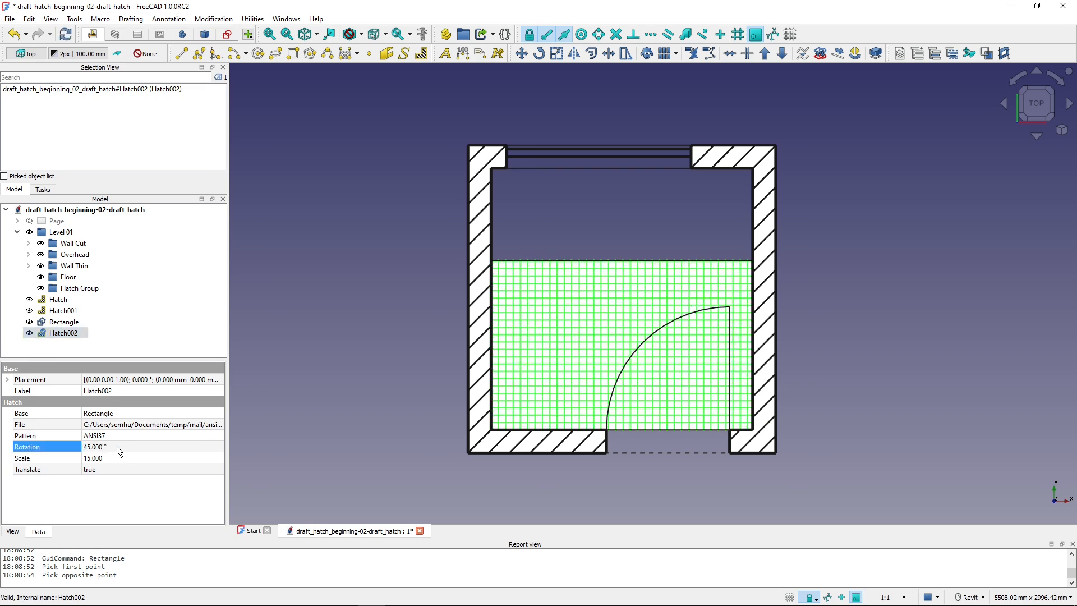
Enlarge the floor hatch's scale to 20, 30 and finally 50, and deselect the hatch
left_click(119, 458)
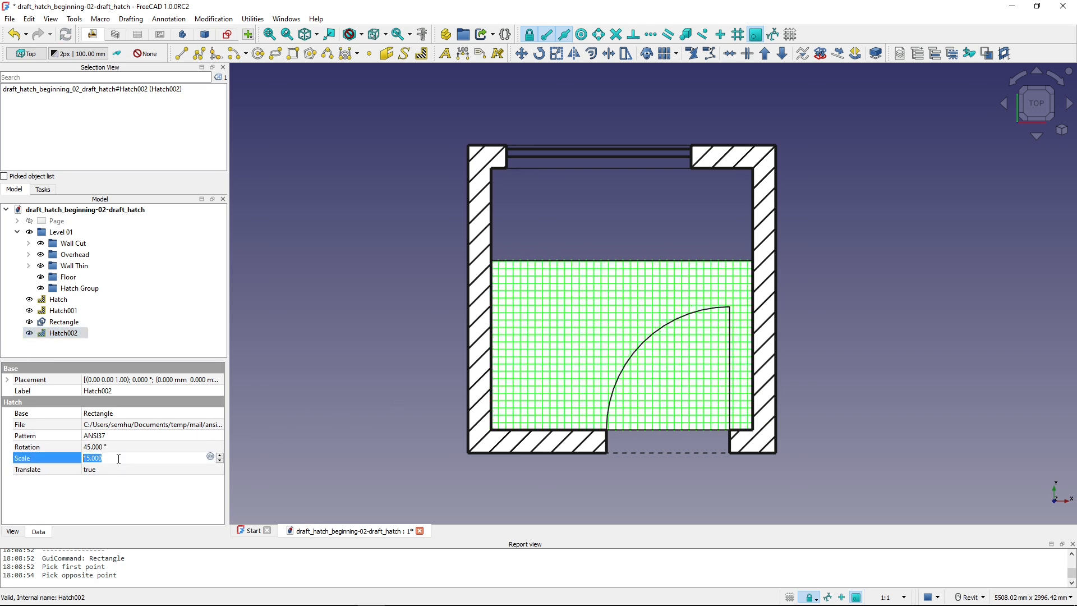
type("20")
key("Return")
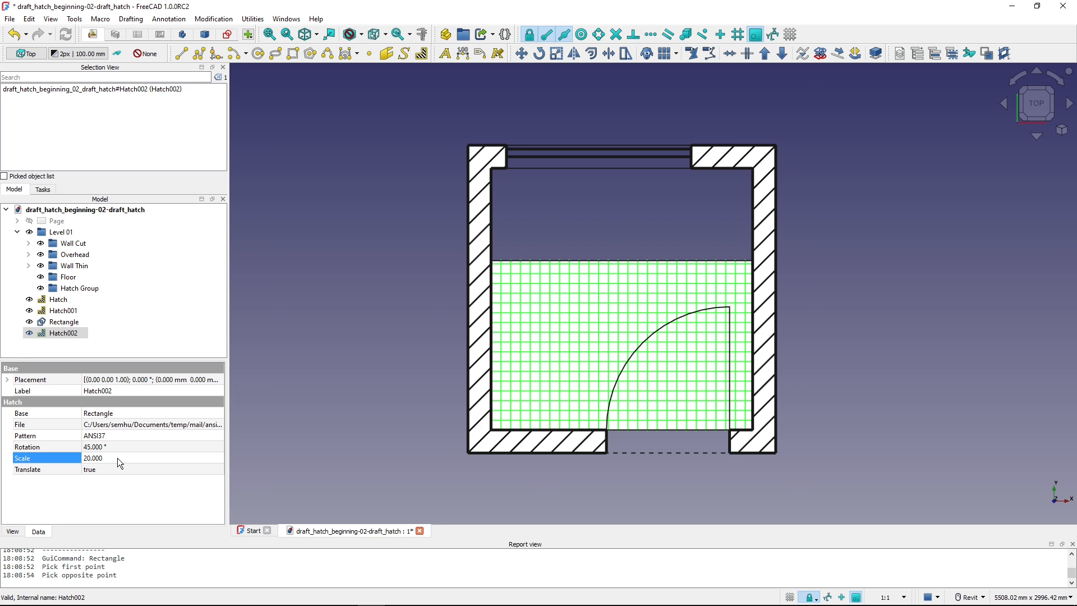
type("30")
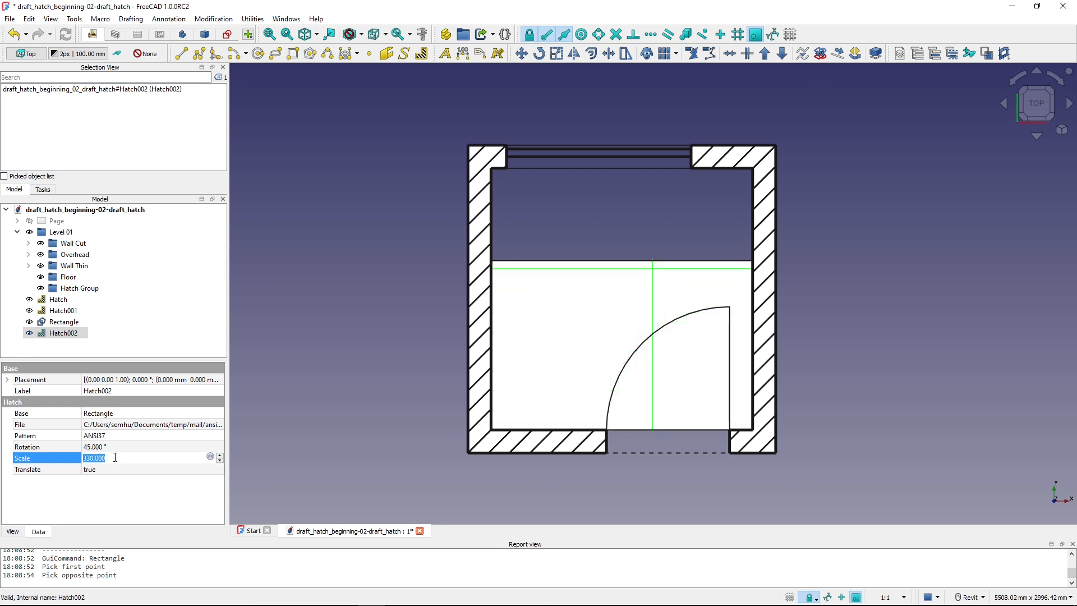
key("Return")
left_click(139, 455)
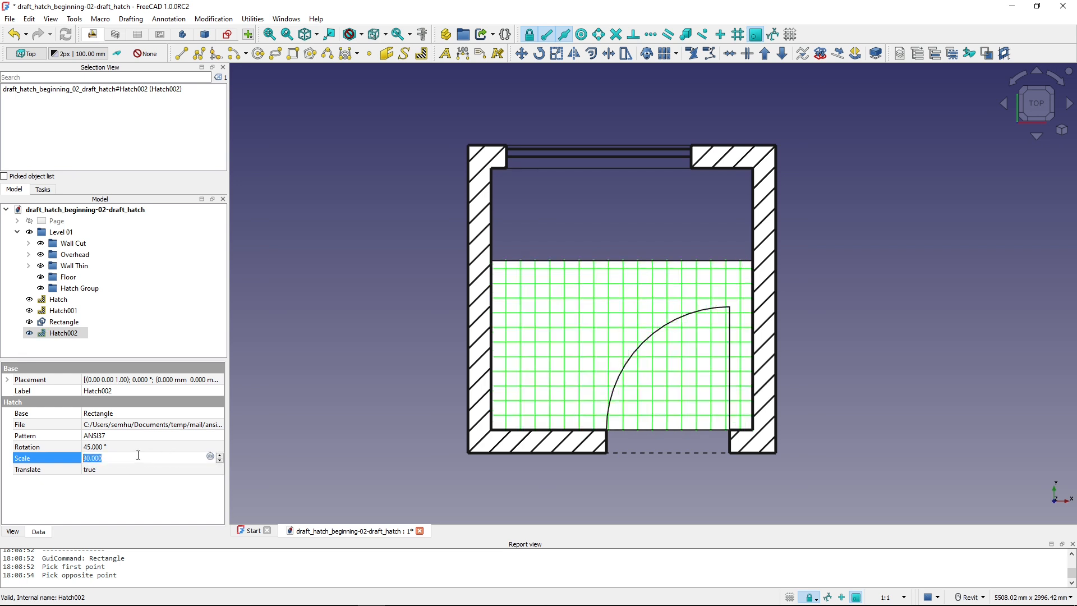
type("50")
key("Return")
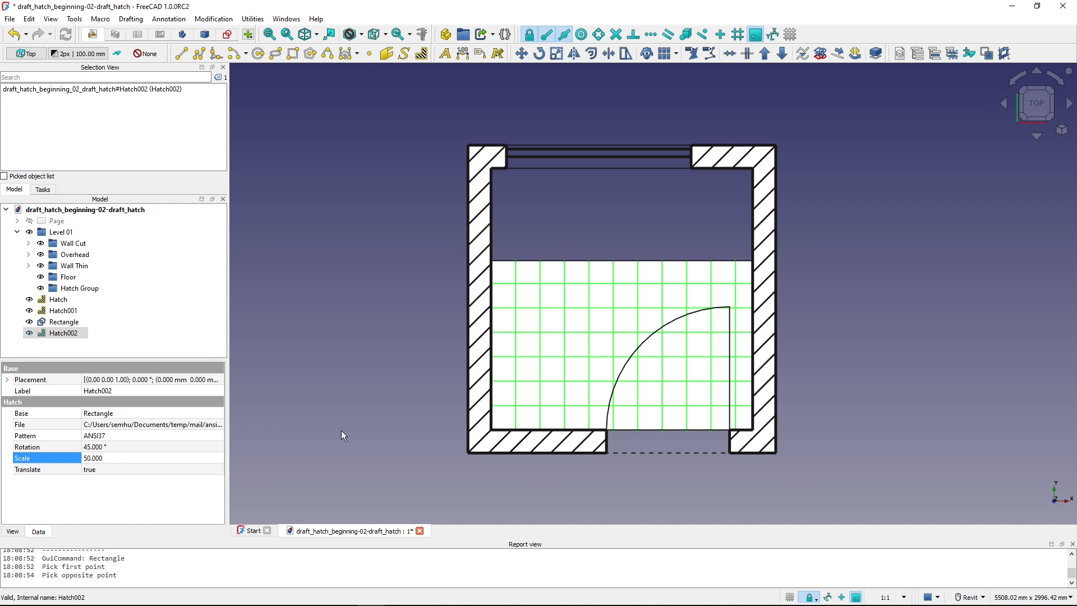
left_click(371, 415)
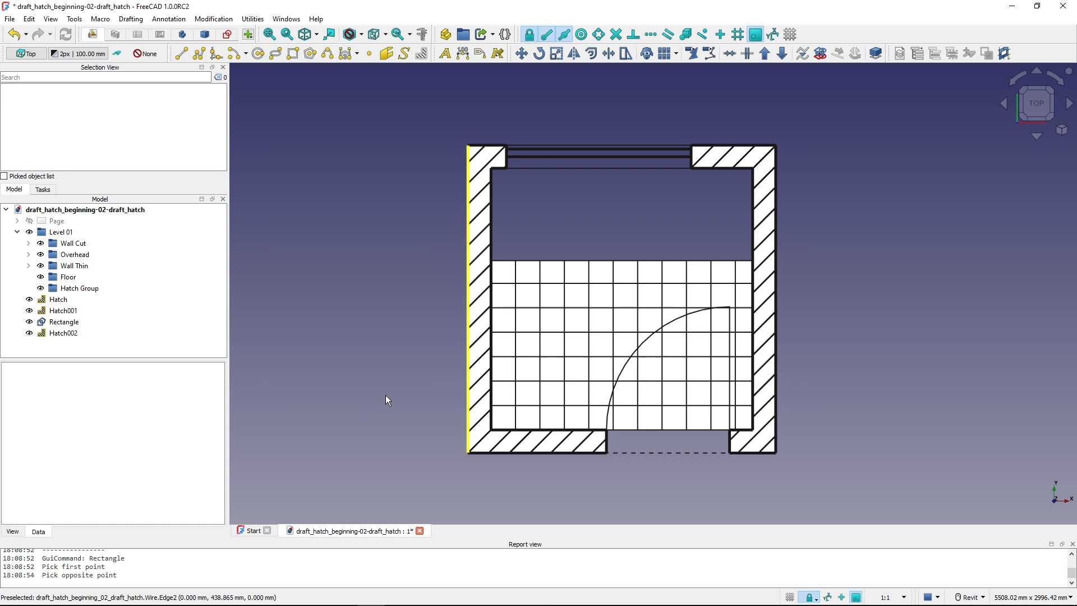
Turn off Make Face for the floor rectangle and deselect it
left_click(67, 324)
scroll(123, 469, "down", 1)
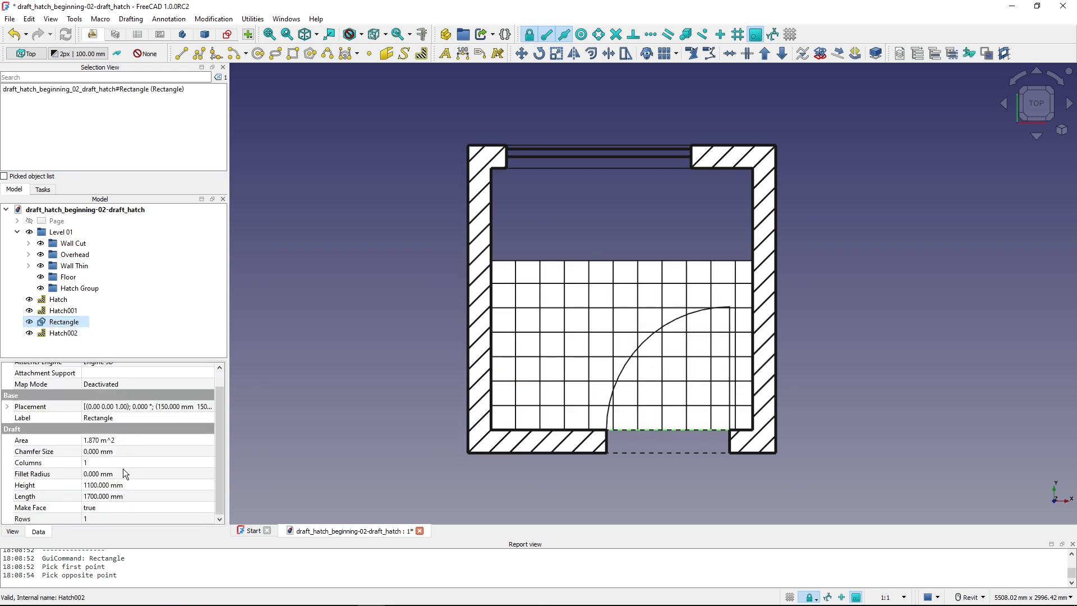
left_click(112, 508)
left_click(113, 507)
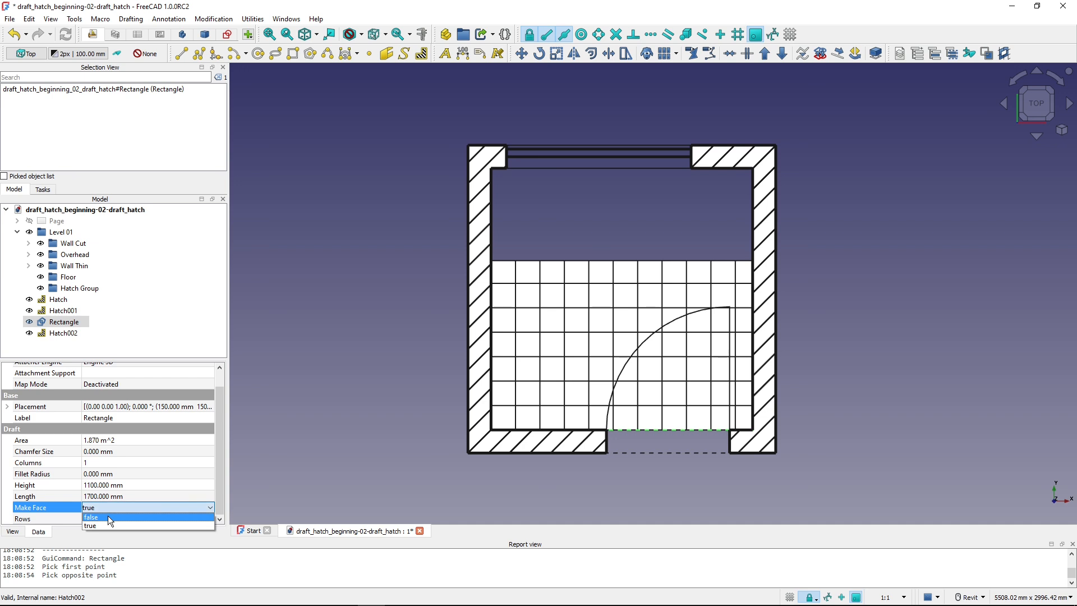
left_click(108, 516)
left_click(375, 400)
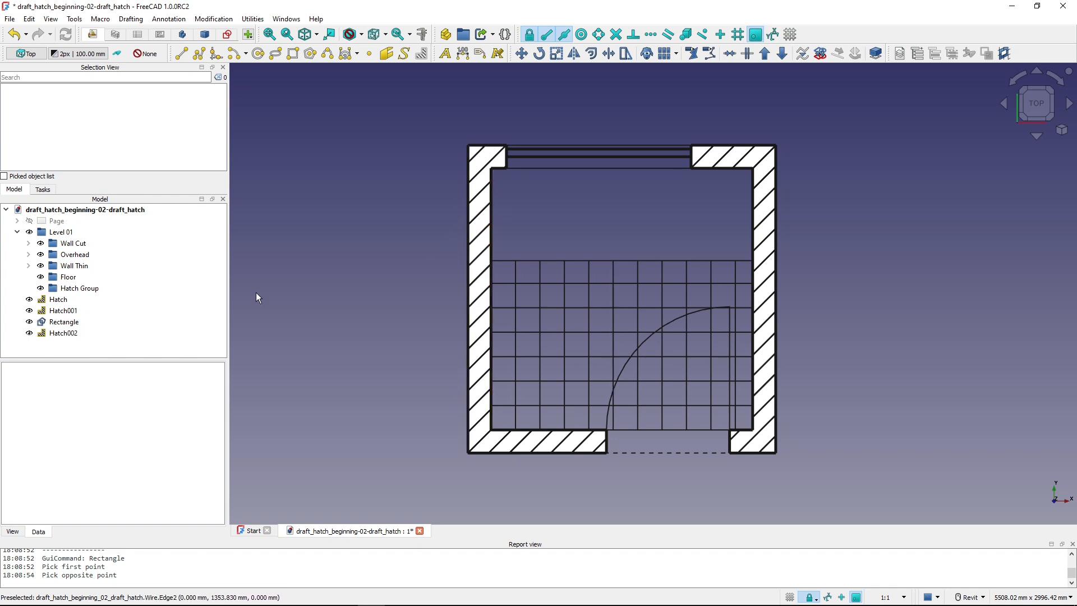
Turn off Make Face for both wall wires, Wire and Wire001, in the Wall Cut group
left_click(29, 243)
left_click(79, 254)
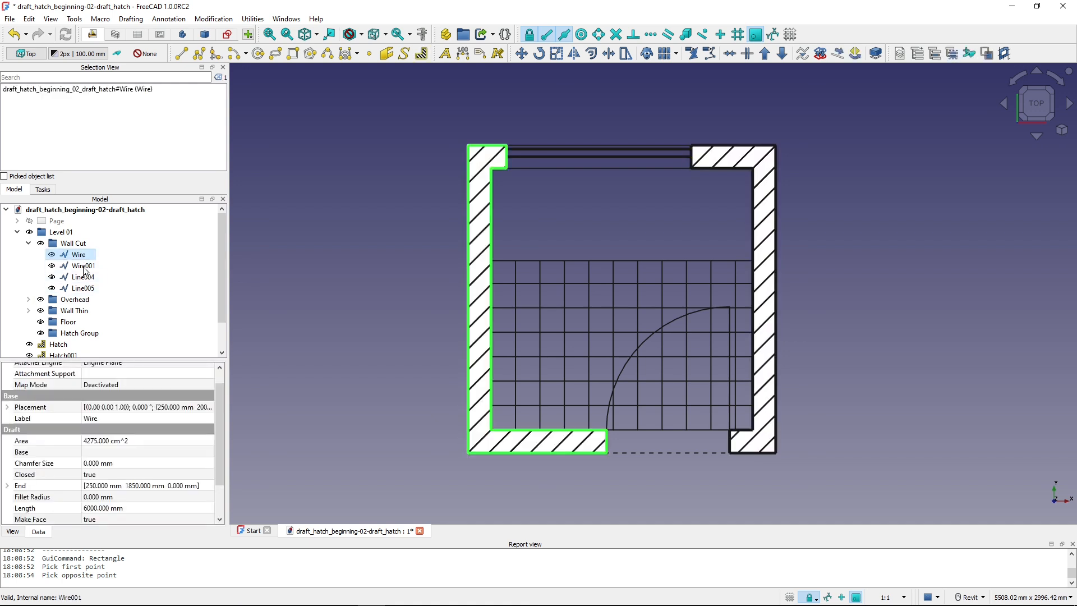
left_click(83, 266, "ctrl")
scroll(147, 499, "down", 2)
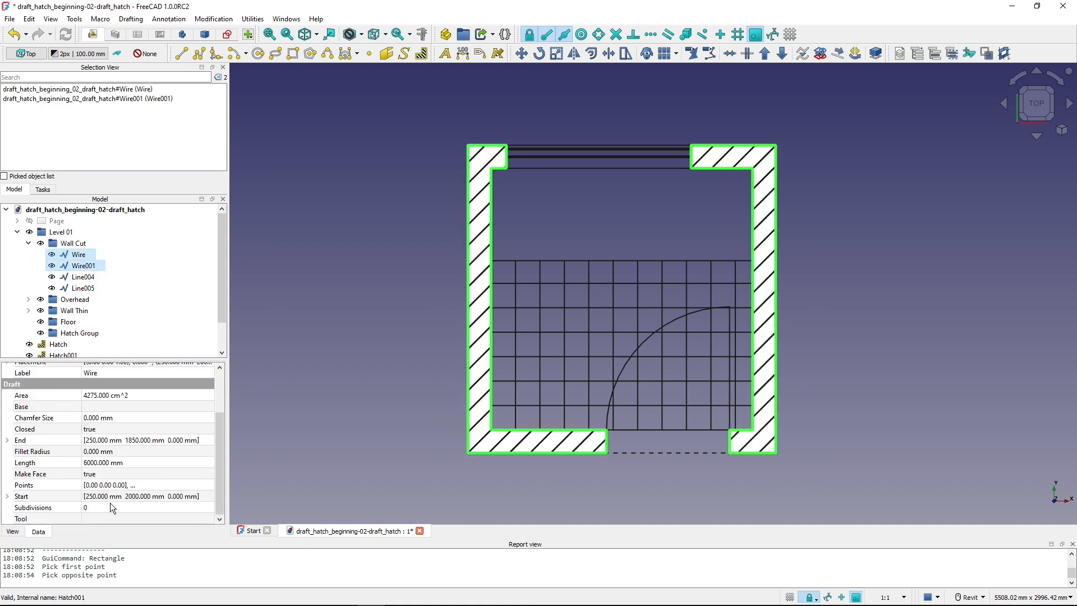
double_click(108, 472)
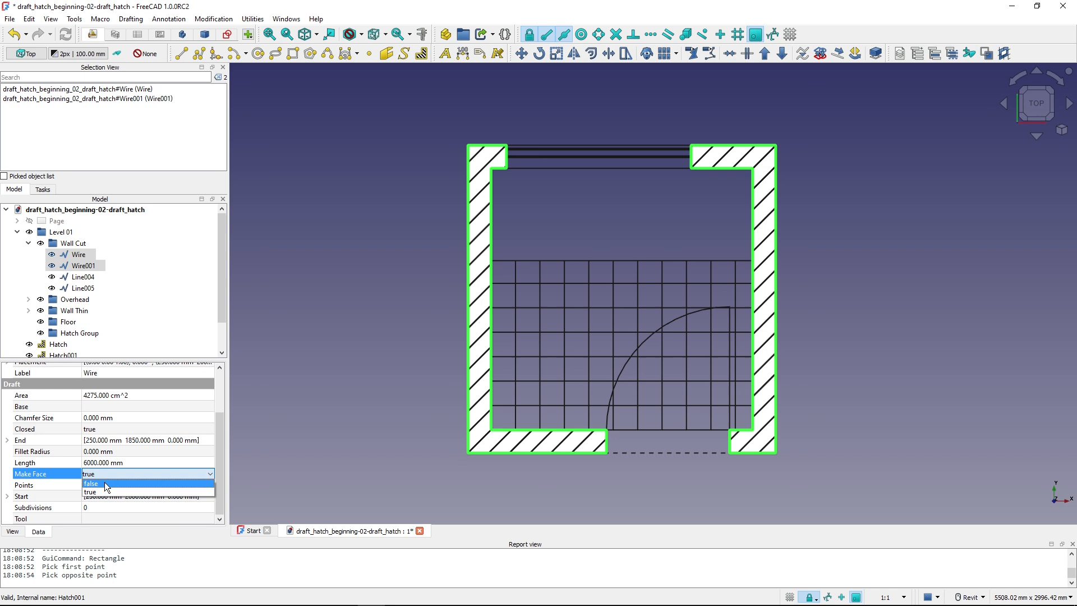
left_click(104, 482)
left_click(342, 389)
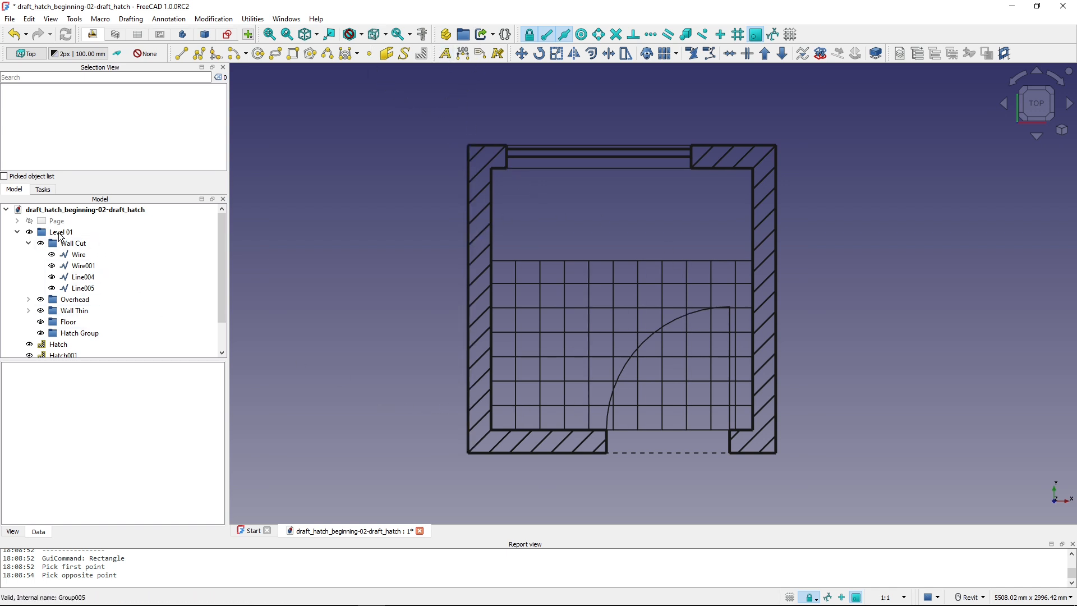
Insert a TechDraw view of the Level 01 group as a Draft object on the Cabin Plan View page
left_click(45, 222)
double_click(44, 222)
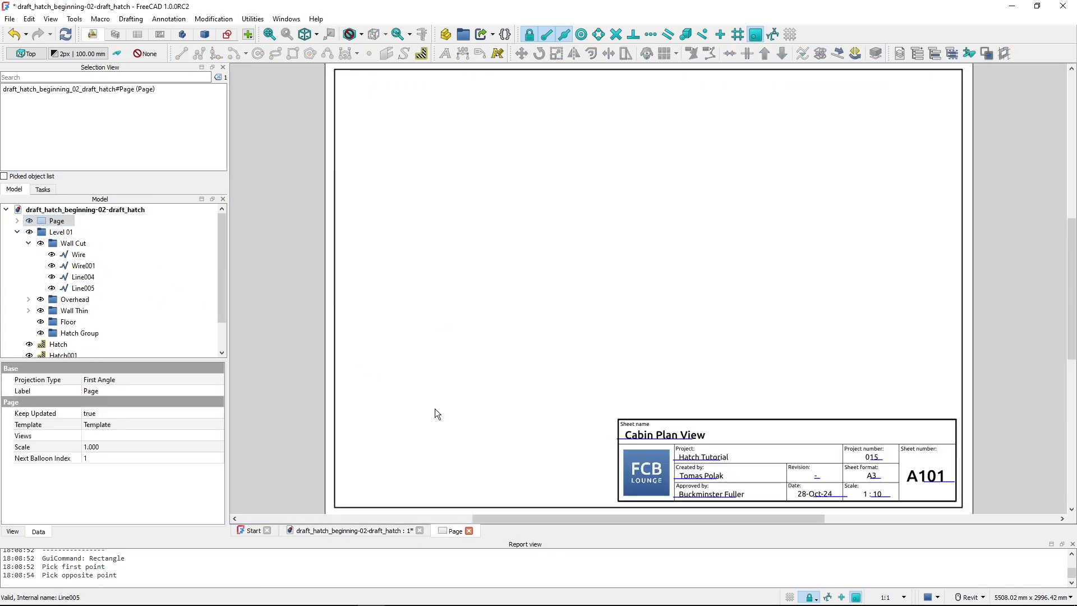
left_click(61, 232)
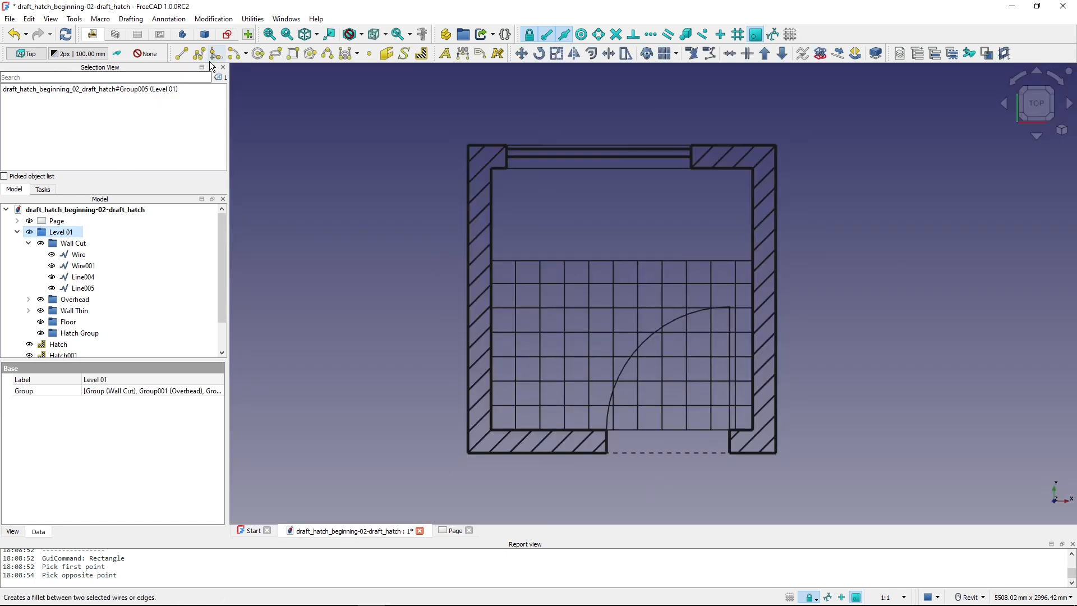
left_click(160, 34)
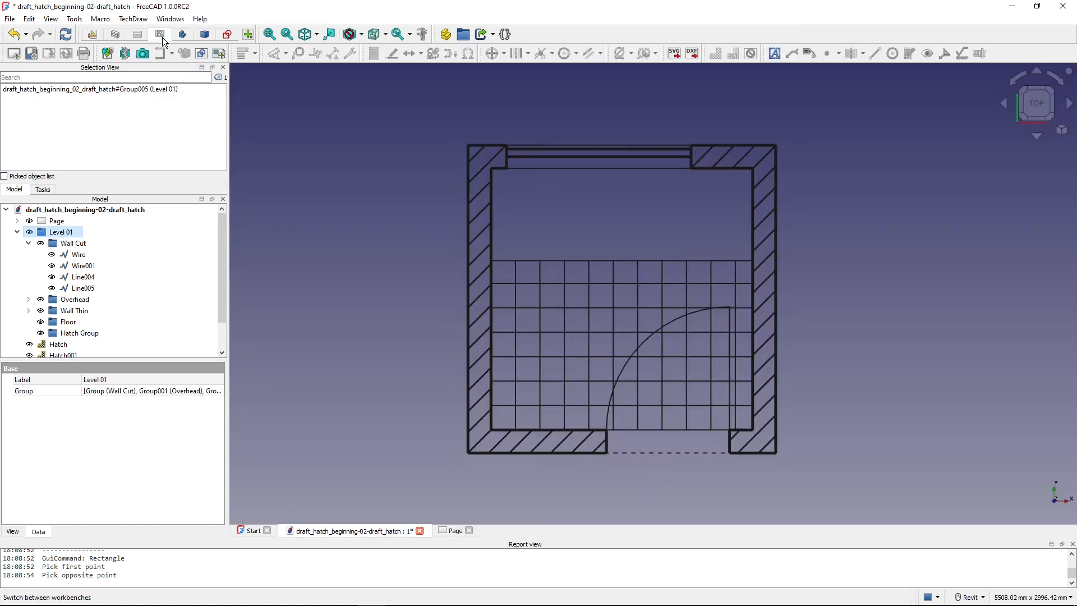
key("ctrl")
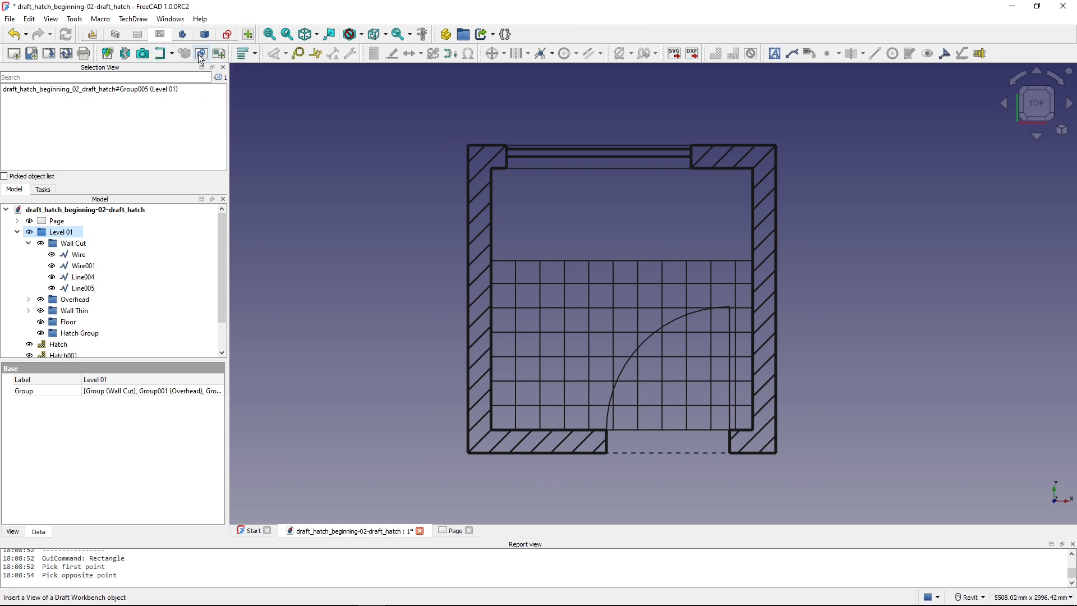
left_click(448, 531)
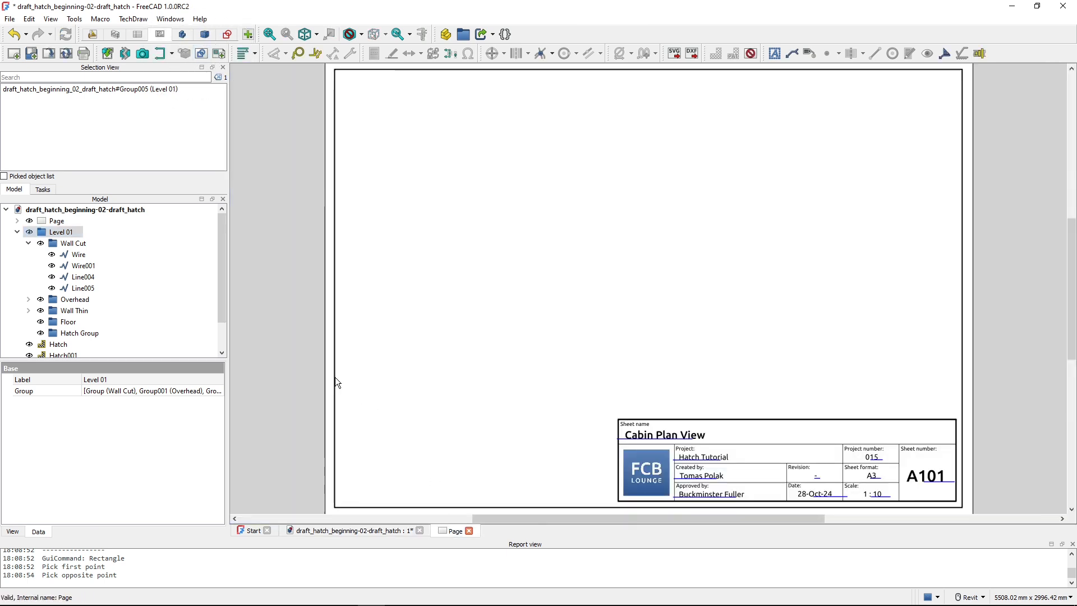
Set the DraftView's scale to 0.1 and move the view up and left, clear of the title block
left_click(18, 220)
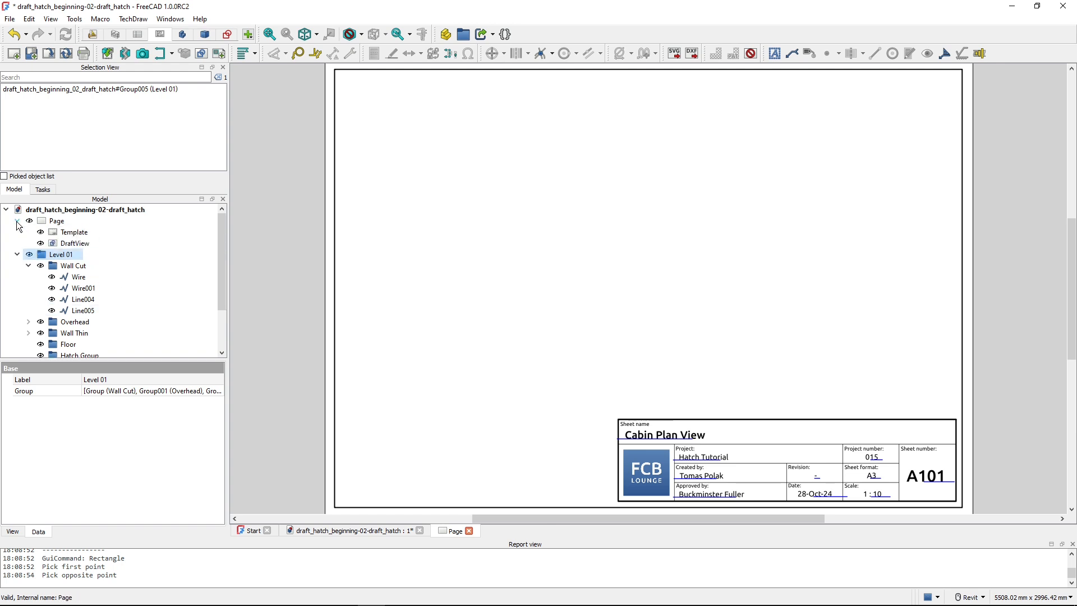
left_click(75, 243)
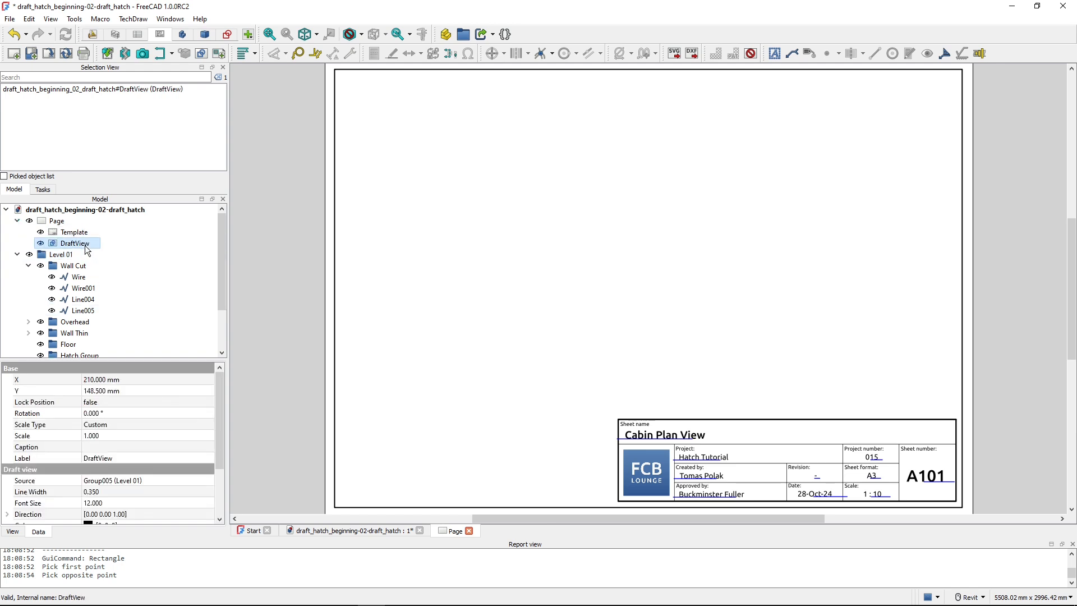
left_click(132, 434)
type("0.1")
key("Return")
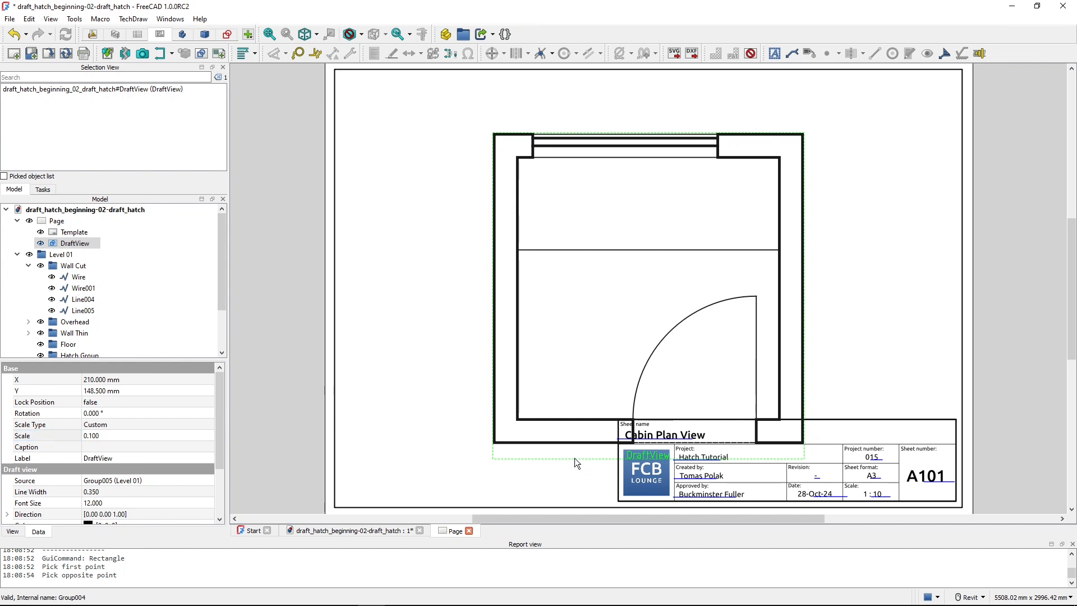
left_click_drag(575, 458, 528, 402)
left_click(423, 342)
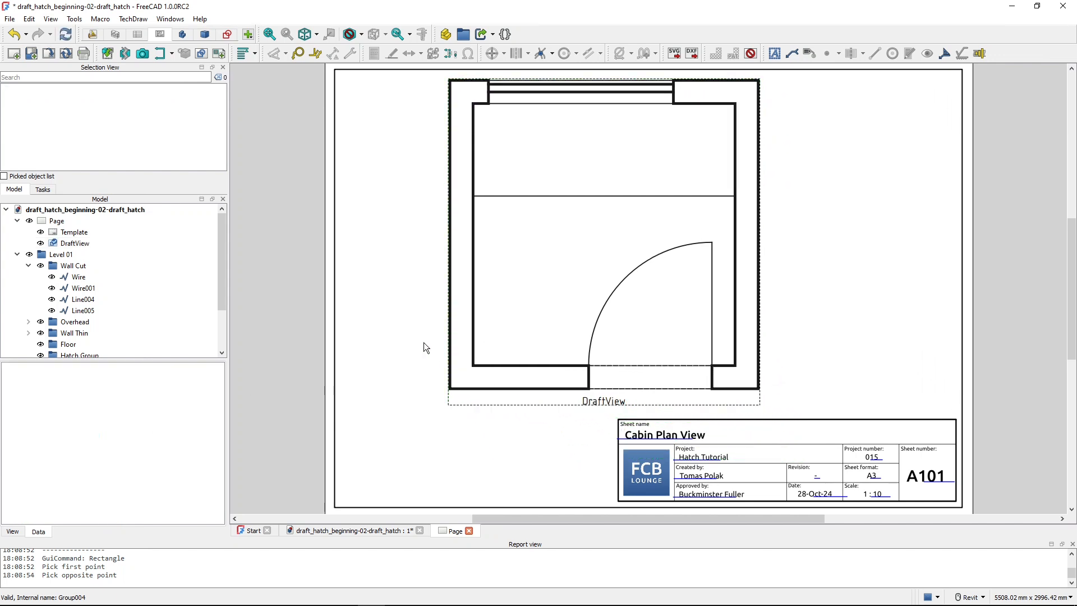
Move the three hatches and the floor rectangle into the Hatch Group under Level 01
scroll(78, 314, "down", 2)
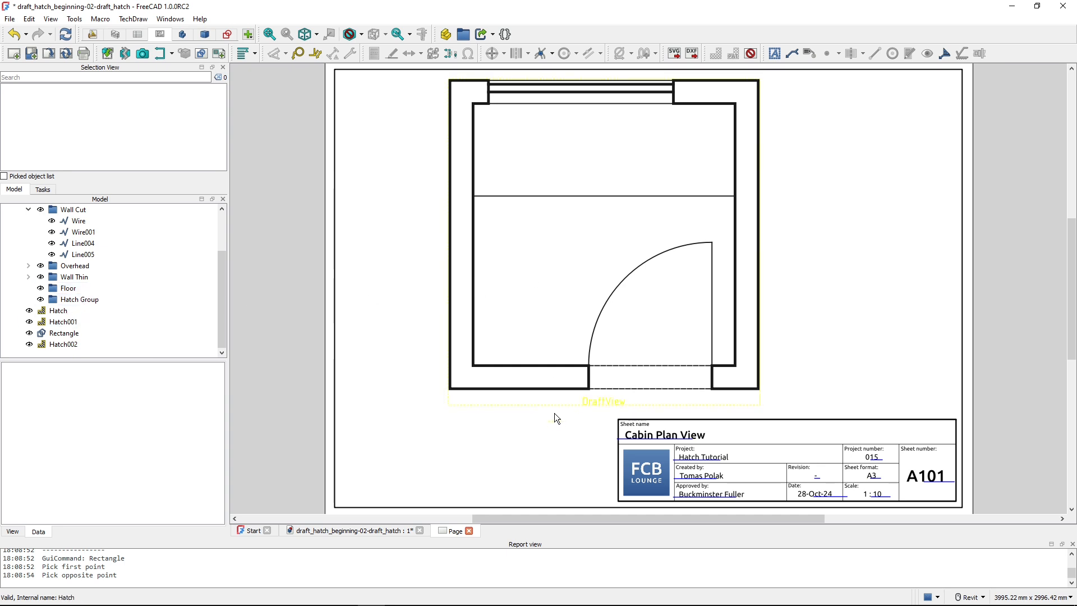
middle_click_drag(517, 310, 526, 341)
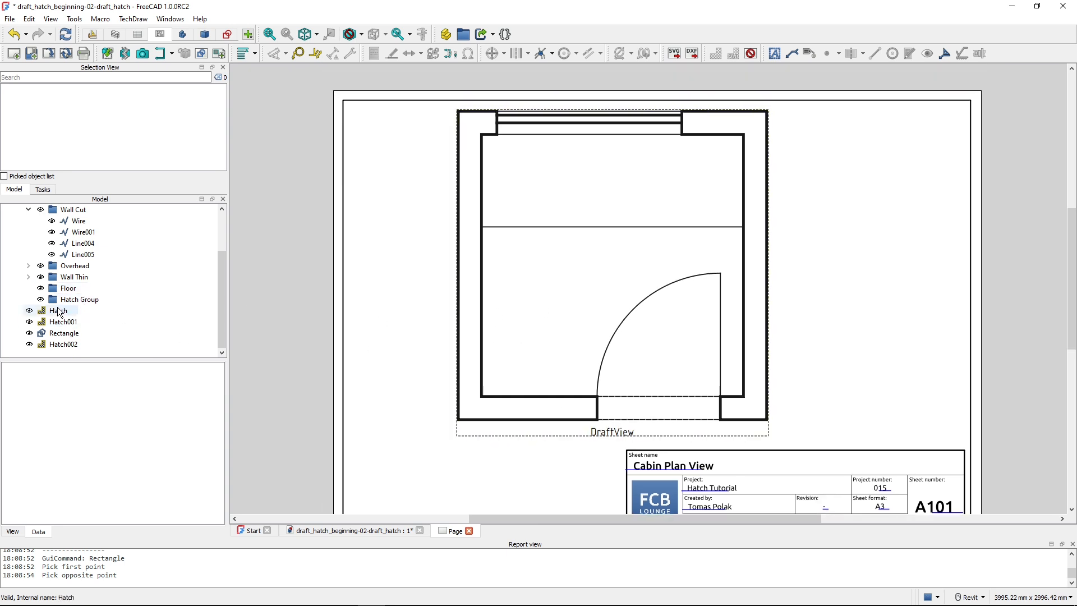
scroll(60, 313, "up", 4)
left_click(17, 254)
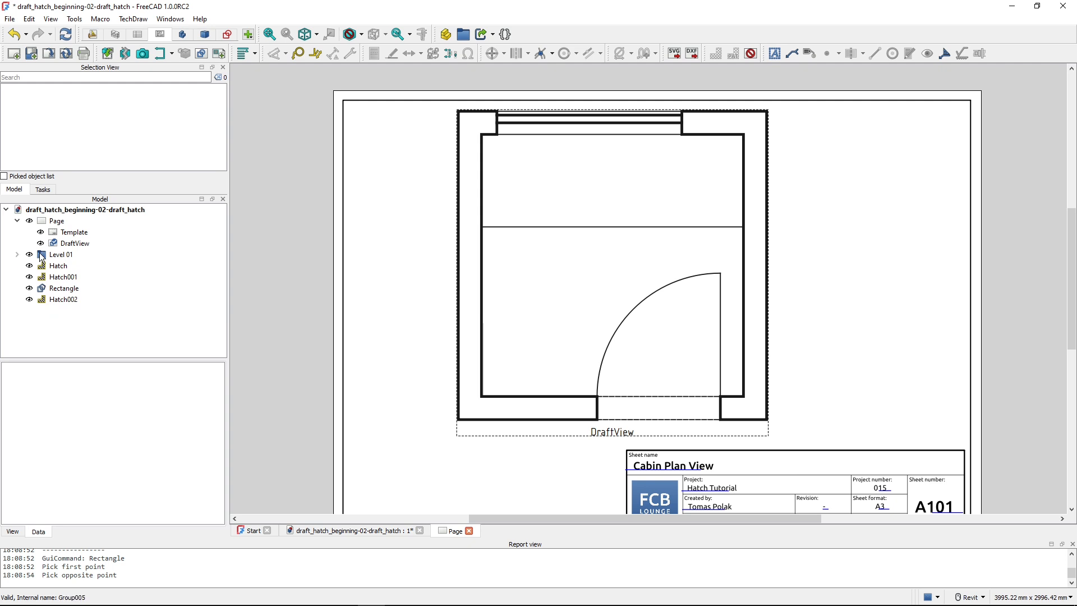
left_click(17, 255)
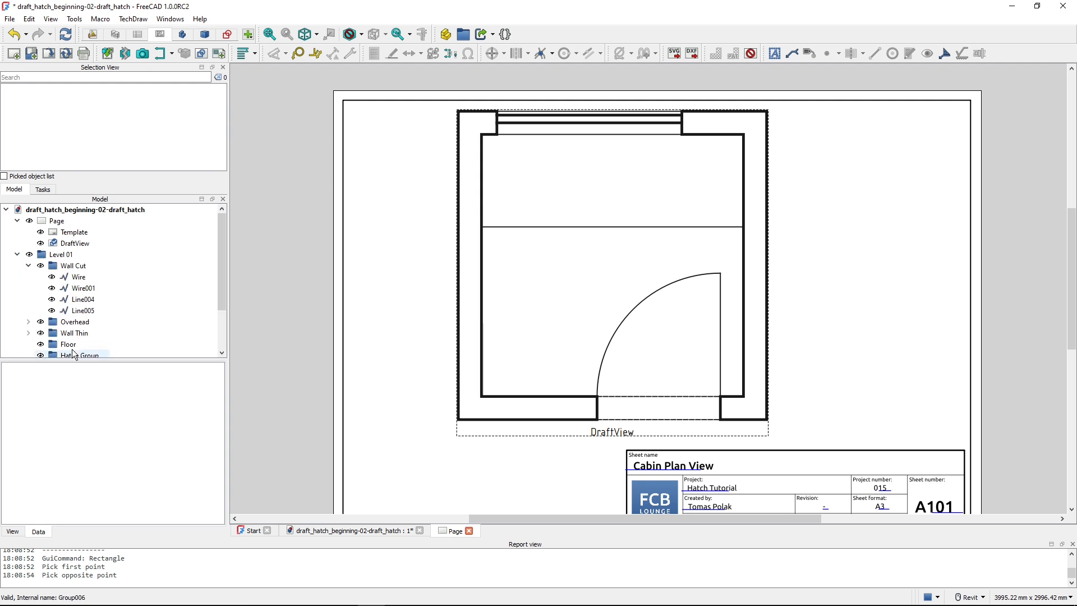
scroll(75, 354, "down", 2)
left_click(56, 310)
left_click(65, 344, "shift")
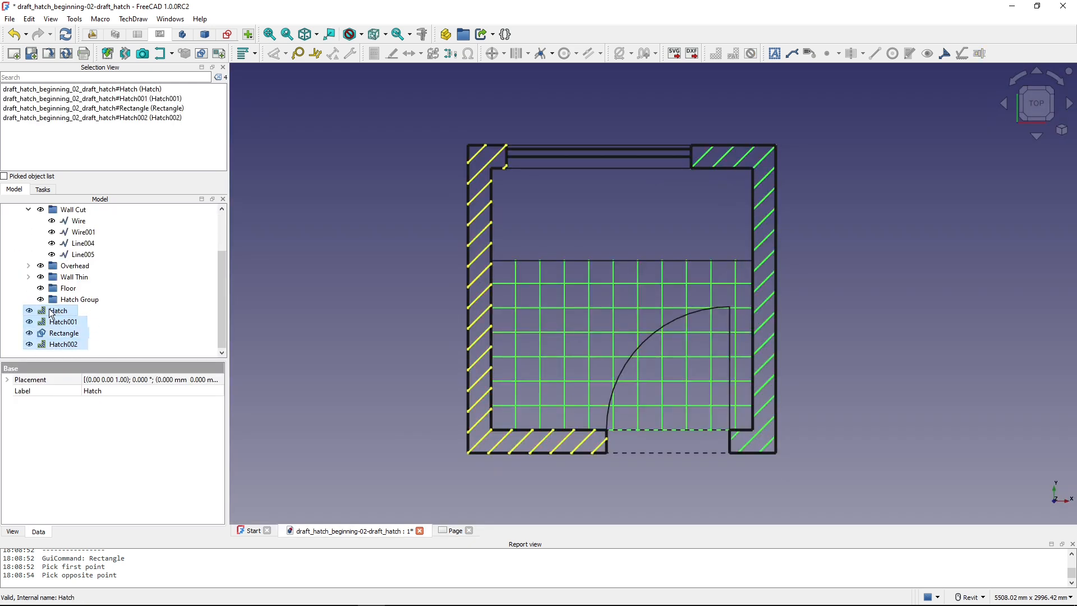
mouse_move(51, 314)
left_mouse_down()
mouse_move(67, 323)
mouse_move(96, 302)
left_mouse_up()
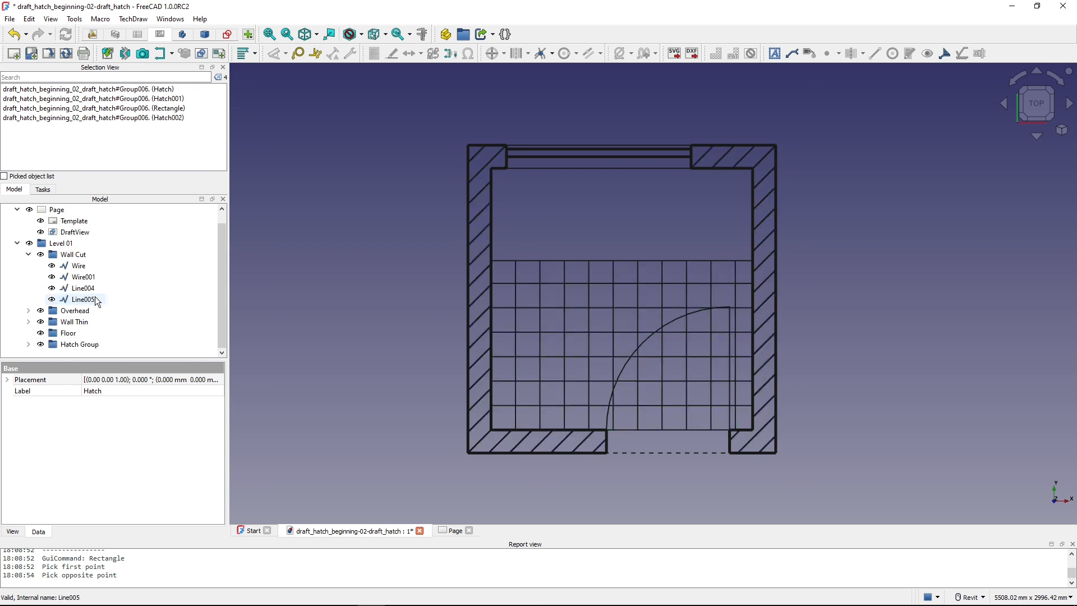
Return to the drawing page and turn off the view frames to inspect the hatched plan
left_click(450, 528)
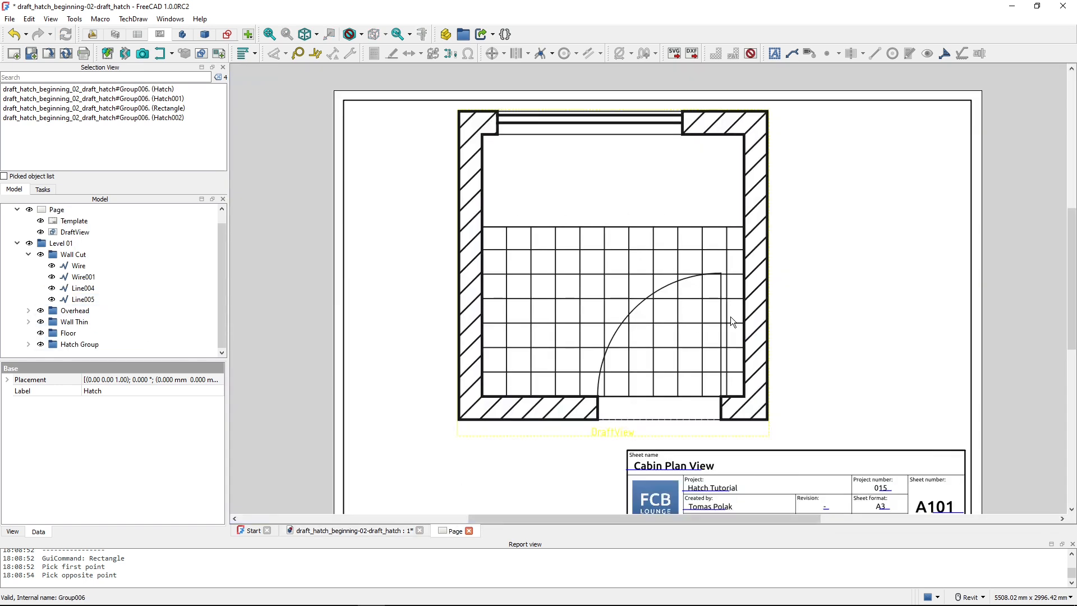
key("ctrl")
left_click(750, 54)
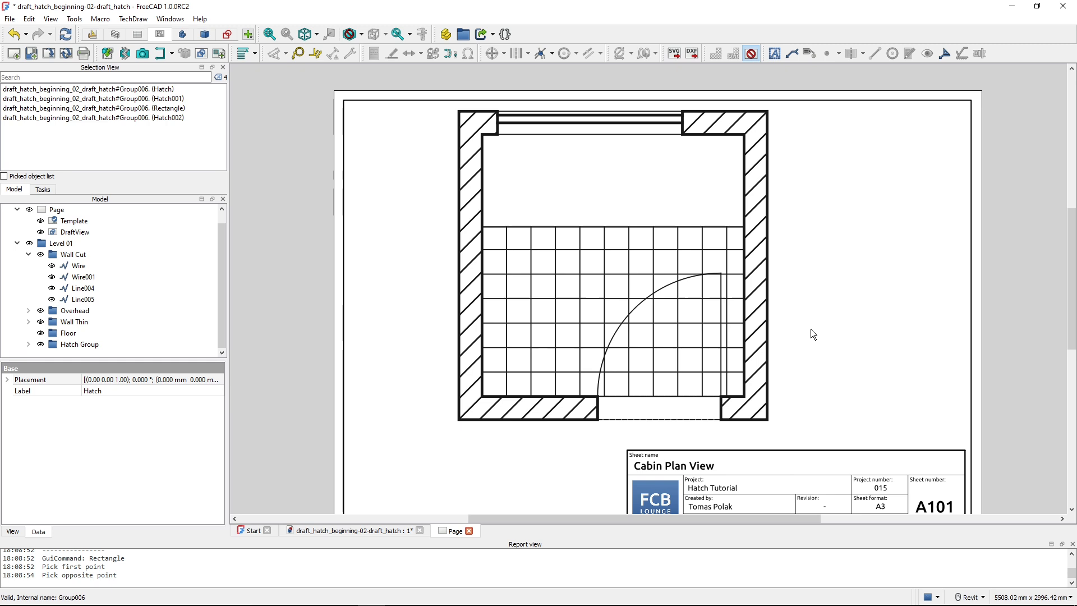
scroll(810, 323, "down", 1)
middle_click_drag(794, 312, 774, 291)
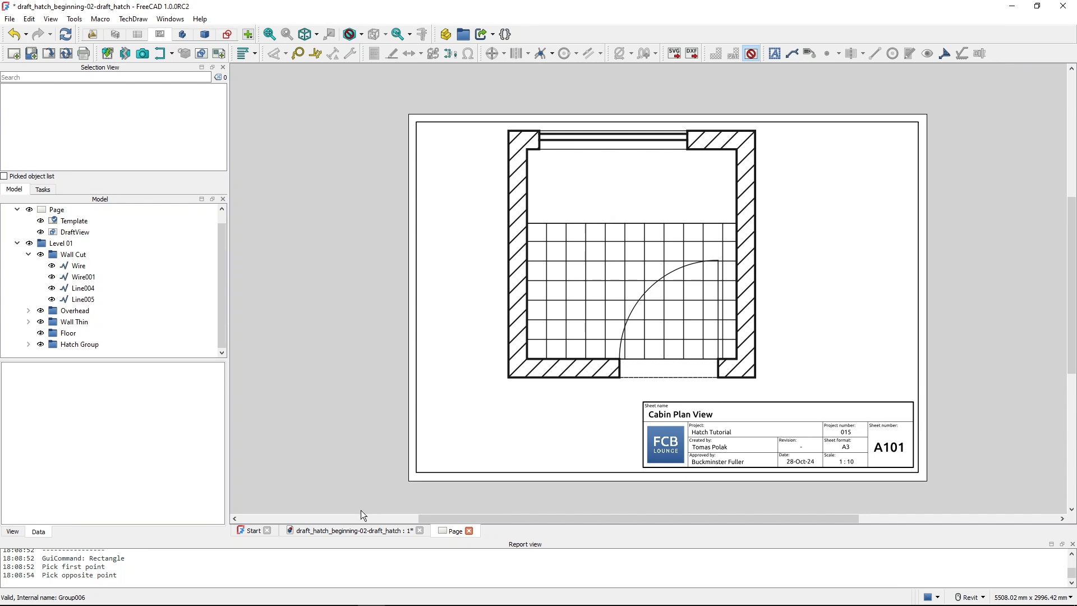
Set the floor hatch's rotation to 0° and its scale to 25 in the model
left_click(348, 533)
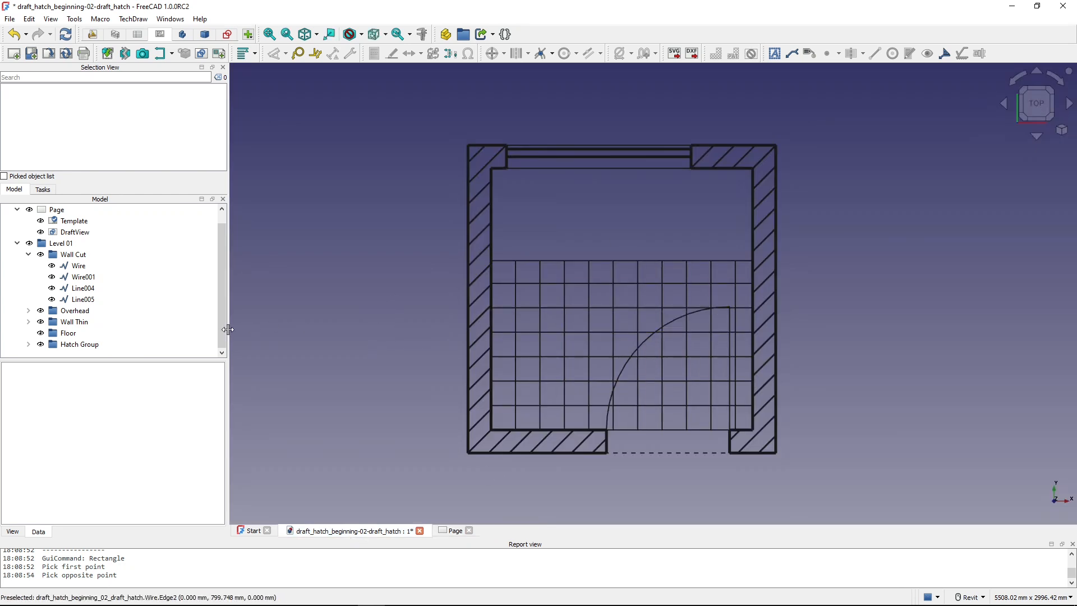
left_click(28, 344)
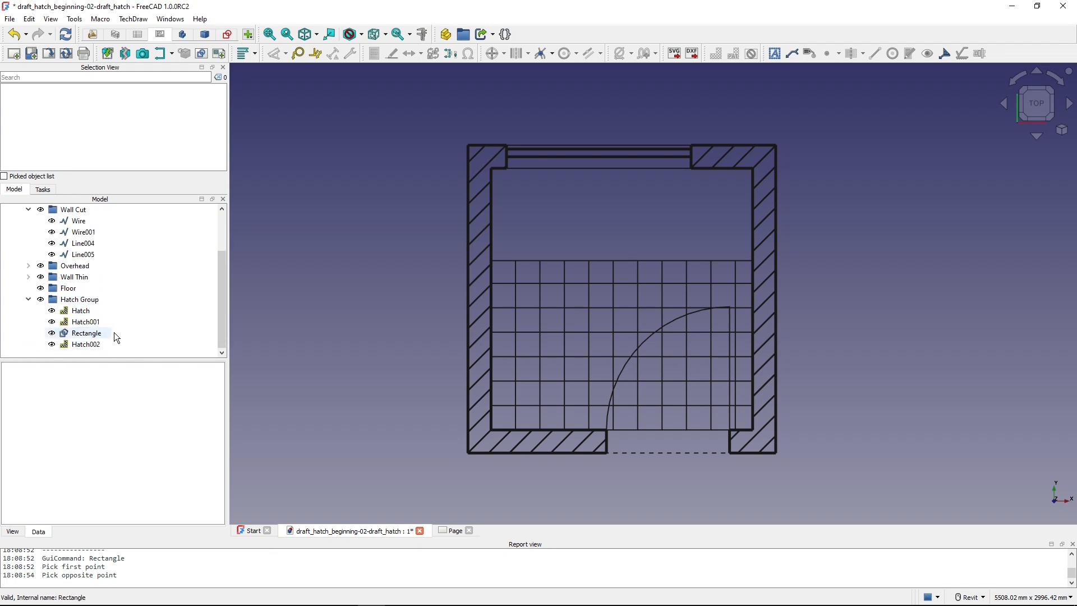
left_click(84, 344)
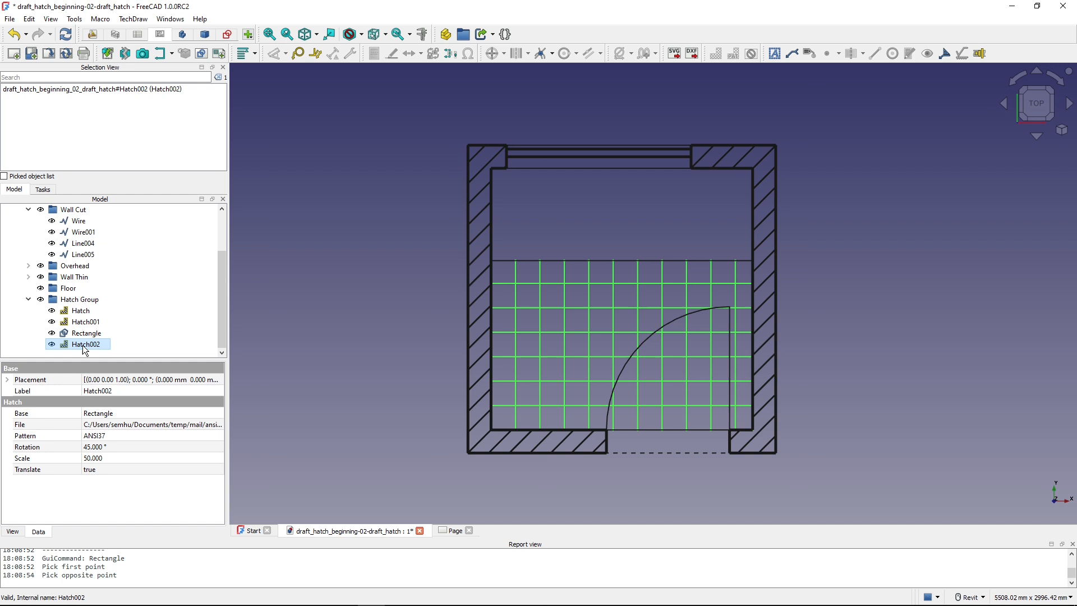
left_click(110, 446)
type("0")
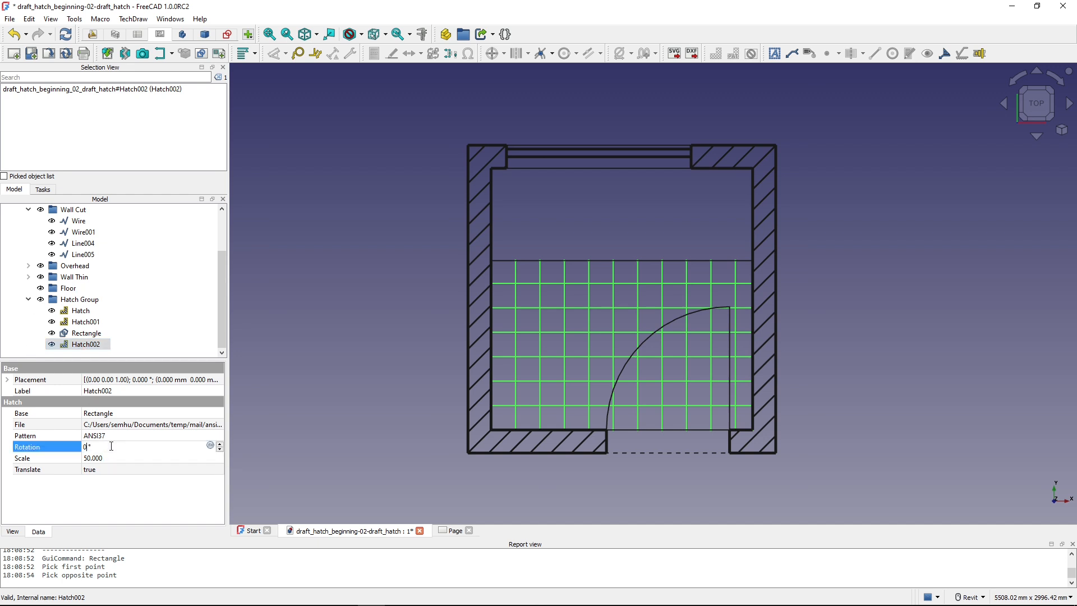
key("Return")
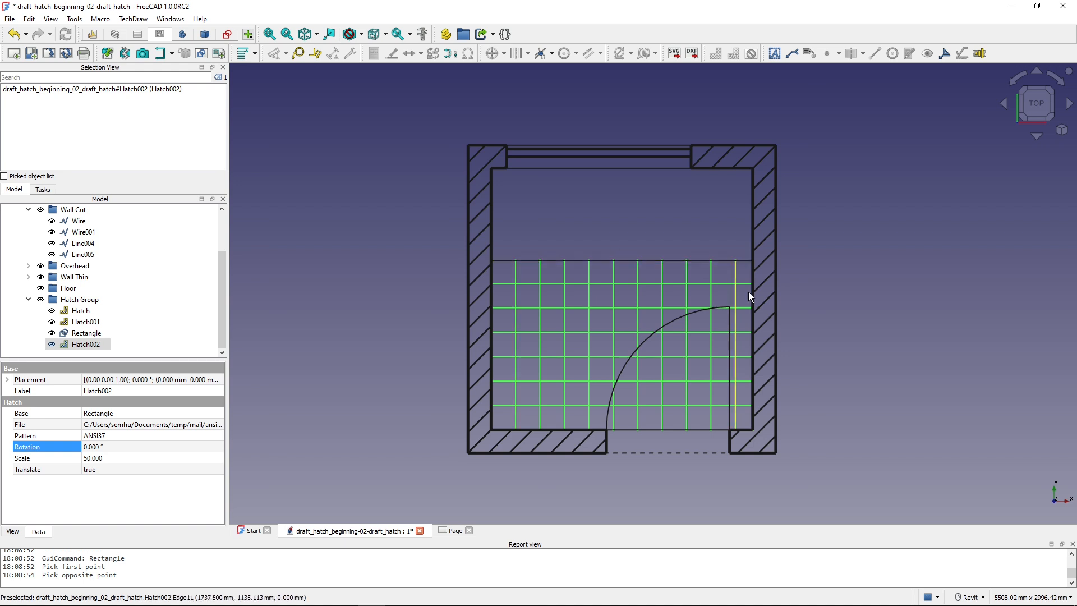
left_click(113, 456)
type("25")
key("Return")
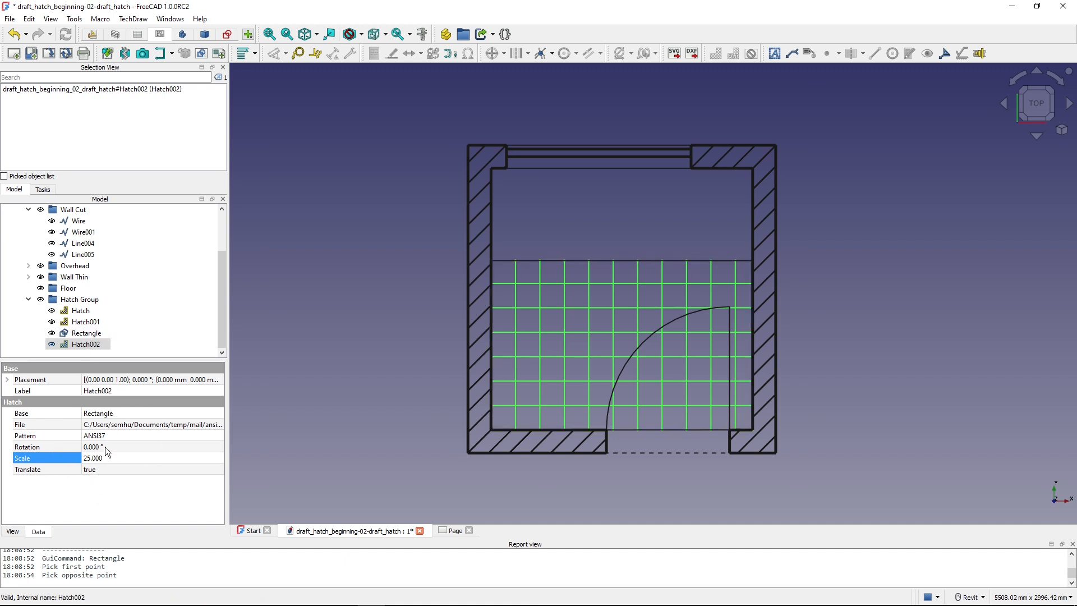
Turn Make Face back on for the floor rectangle and deselect it
left_click(86, 333)
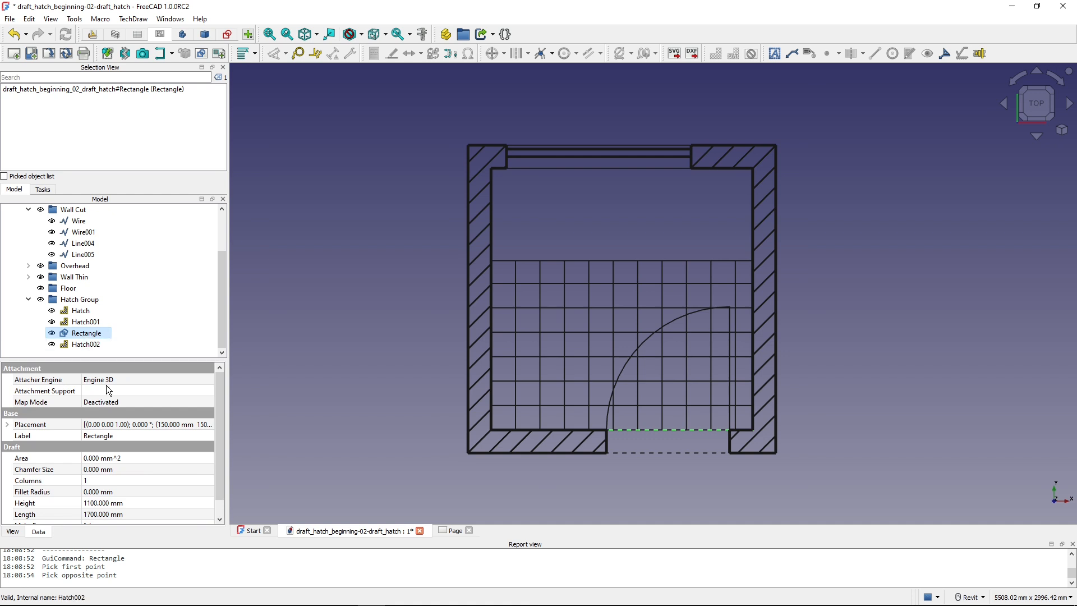
scroll(128, 451, "down", 1)
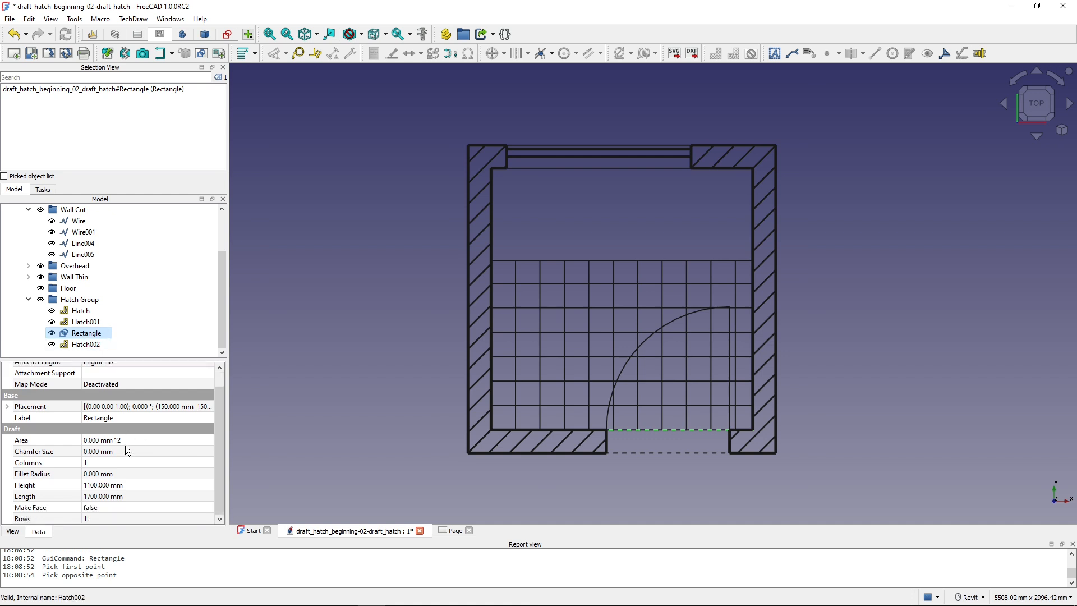
left_click(102, 506)
left_click(102, 506)
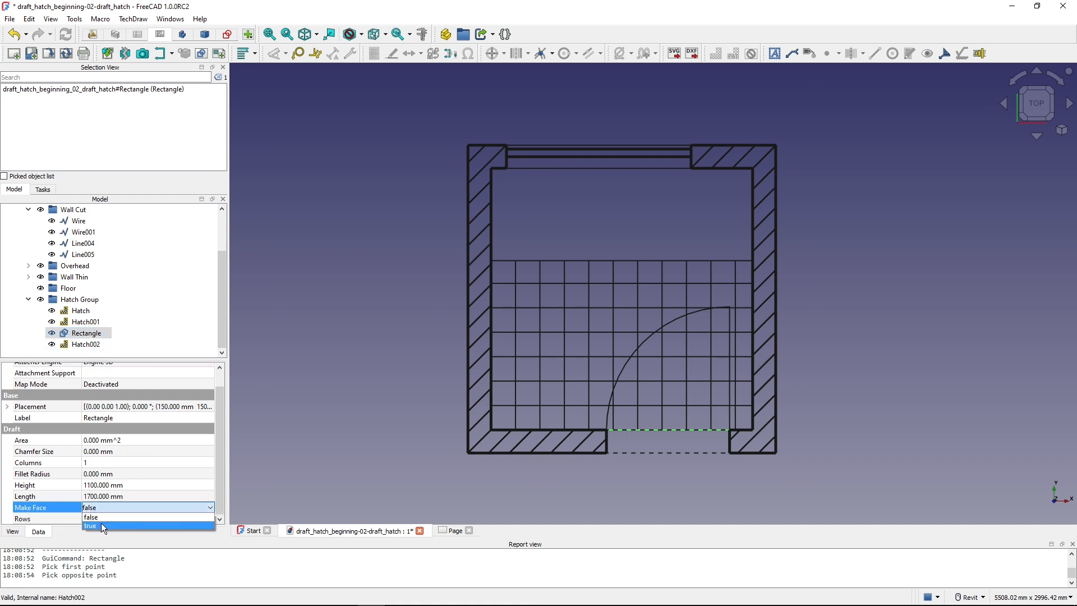
left_click(101, 526)
left_click(326, 419)
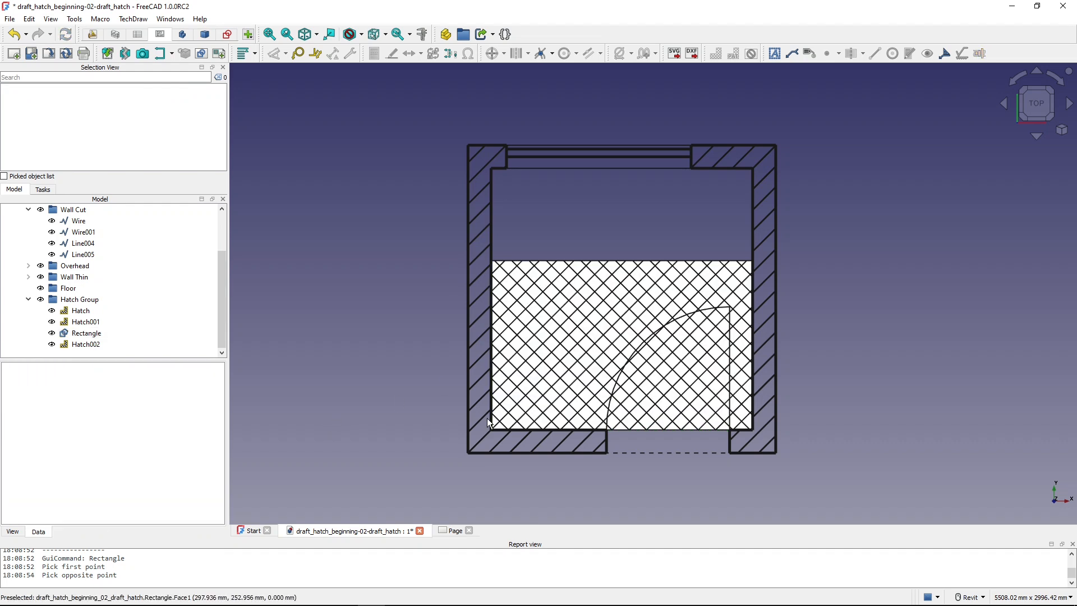
Turn off Make Face for the floor rectangle and deselect it
key("ctrl")
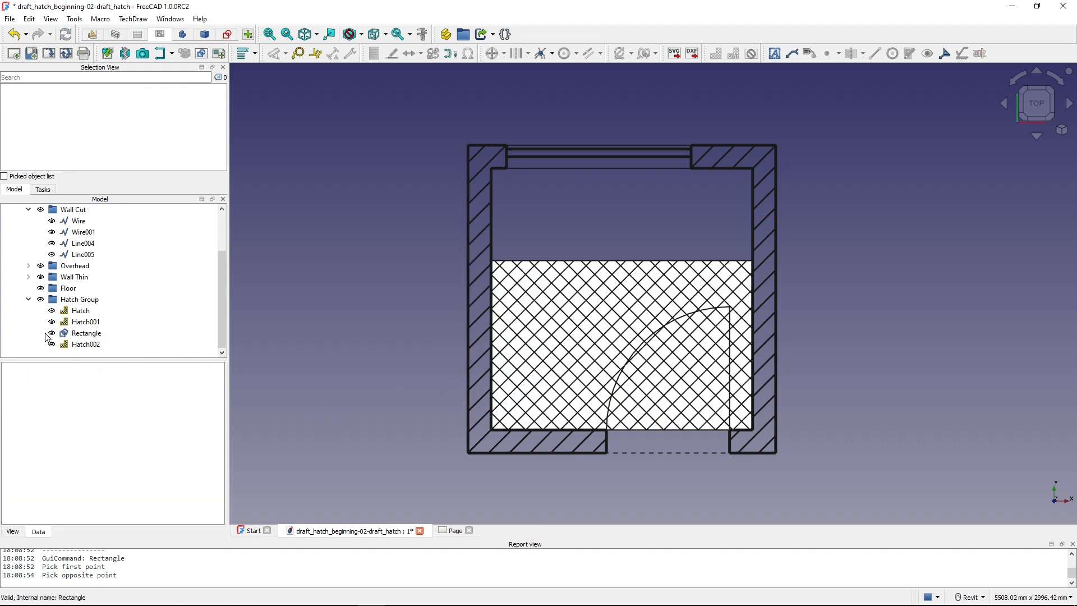
left_click(84, 333)
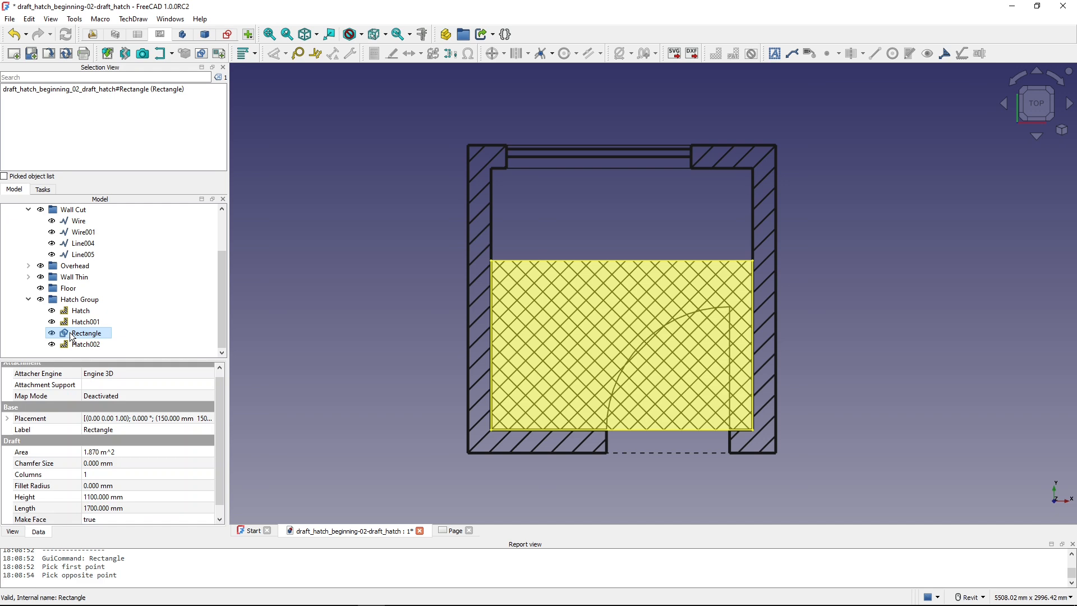
left_click(96, 507)
left_click(96, 507)
left_click(97, 525)
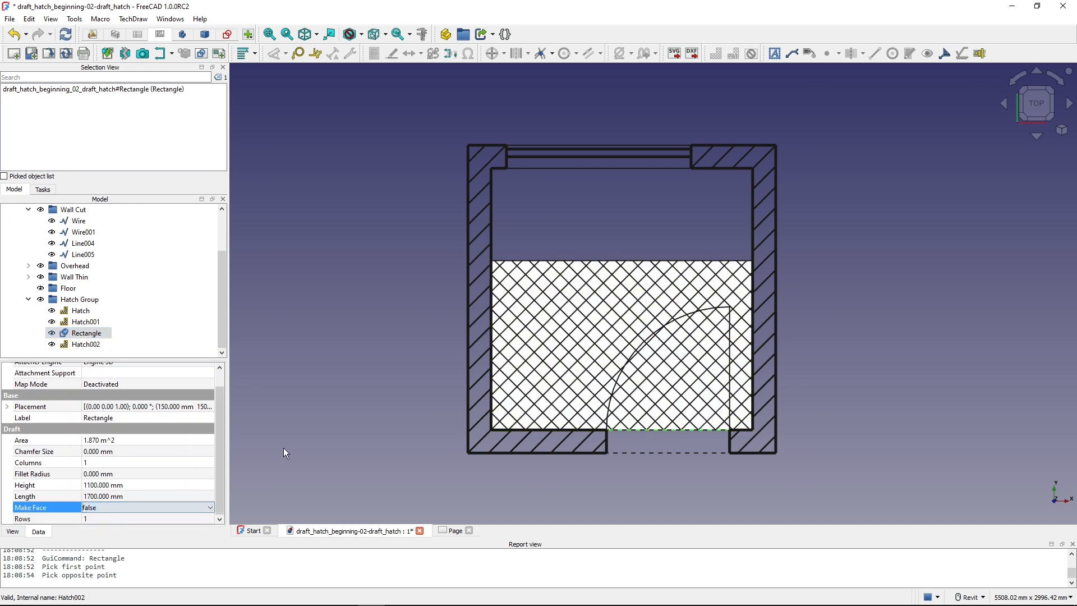
left_click(284, 446)
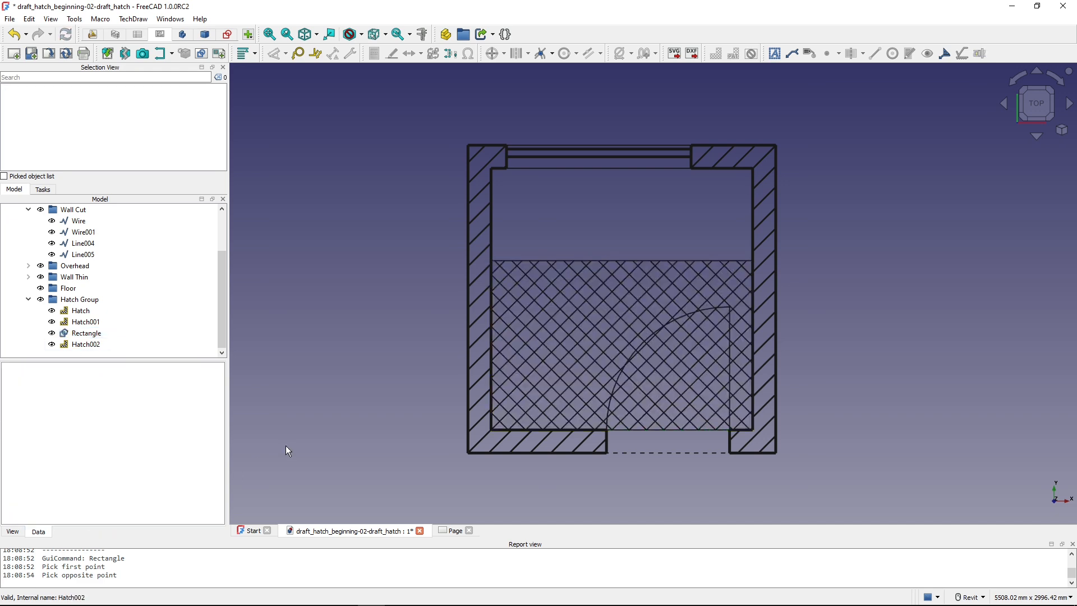
Inspect the floor hatch on the drawing page, then check the floor rectangle's properties back in the model
left_click(454, 533)
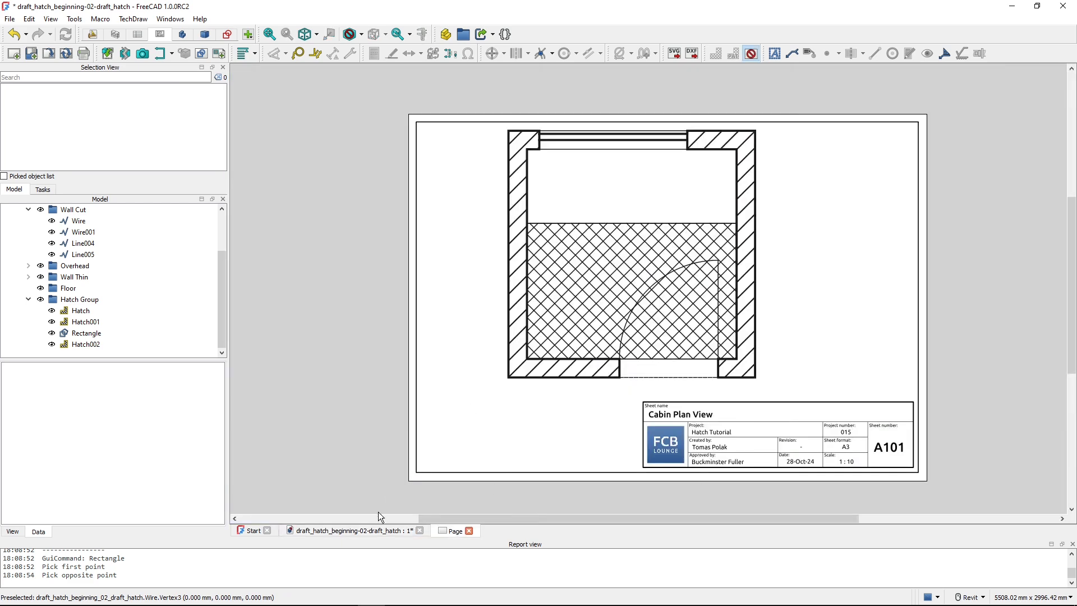
left_click(359, 531)
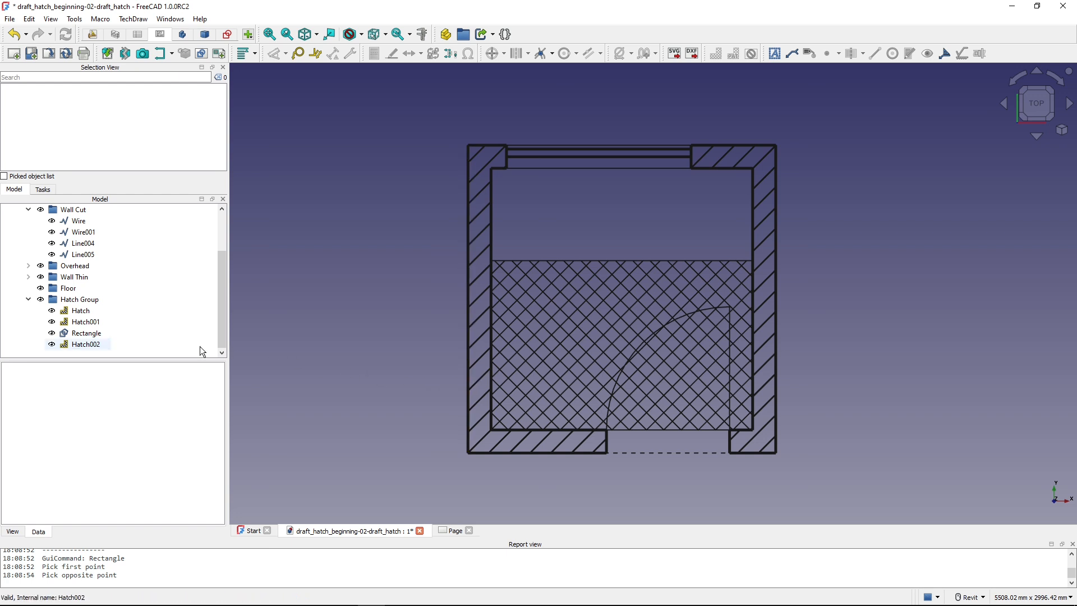
left_click(95, 334)
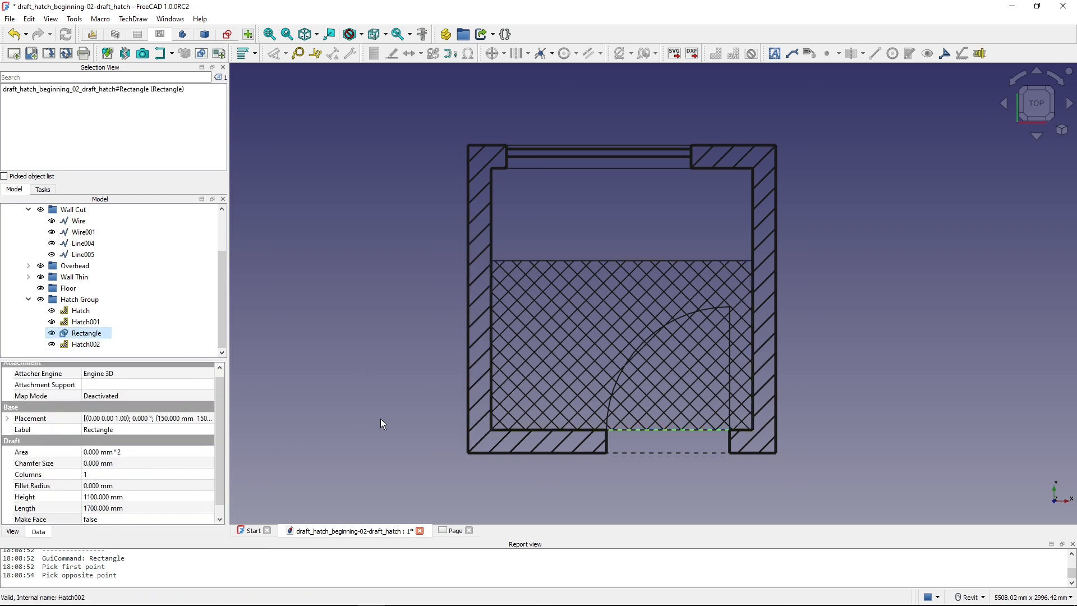
left_click(399, 421)
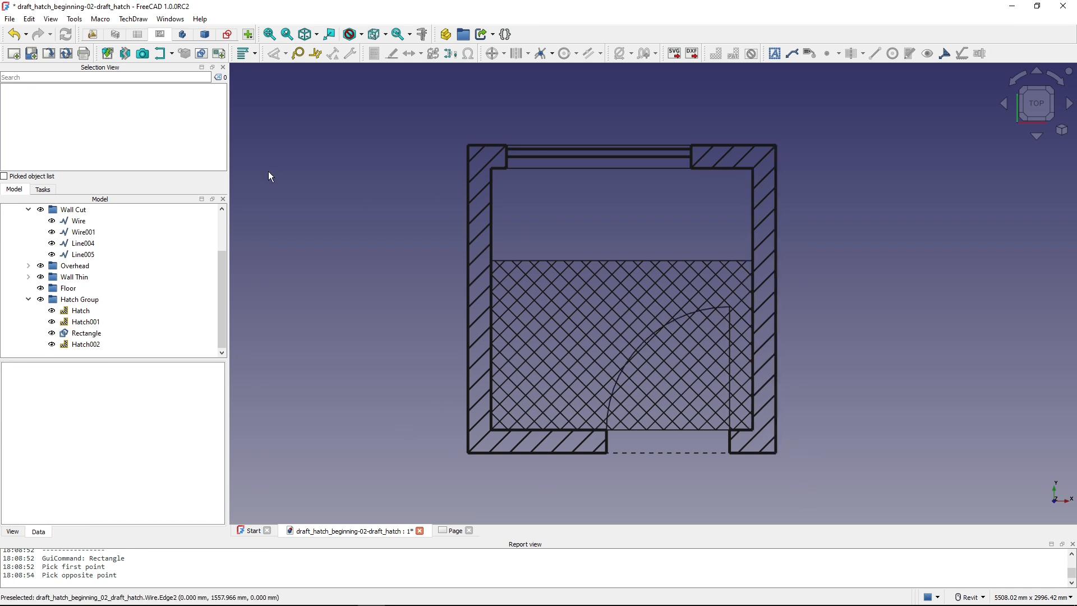
In the Draft workbench, stretch the right-hand wall and the right end of the floor rectangle 500 mm outward along X
left_click(93, 35)
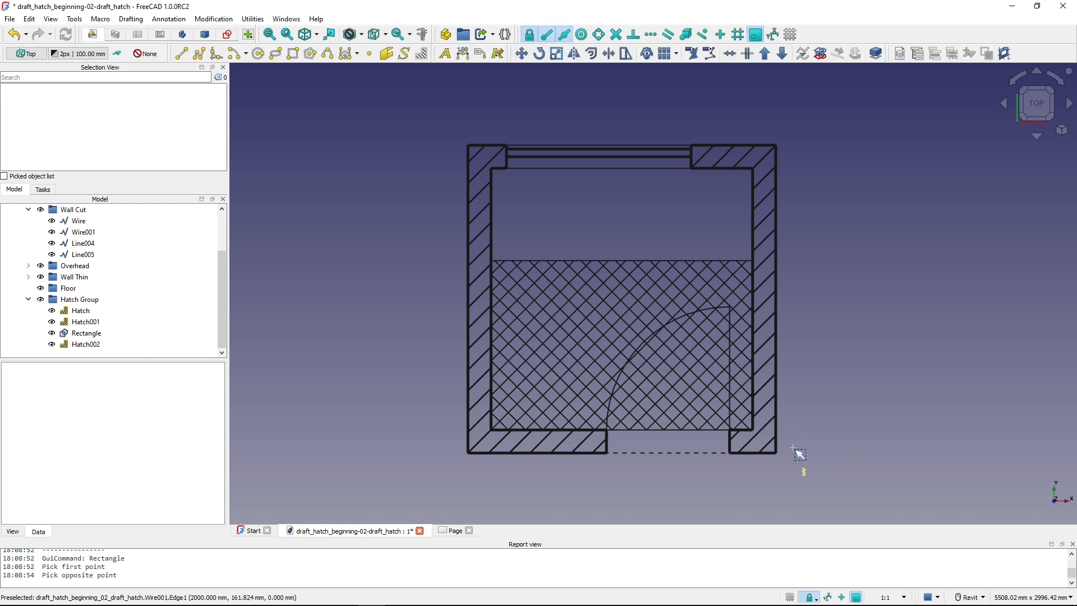
left_click(805, 476)
left_click(746, 136)
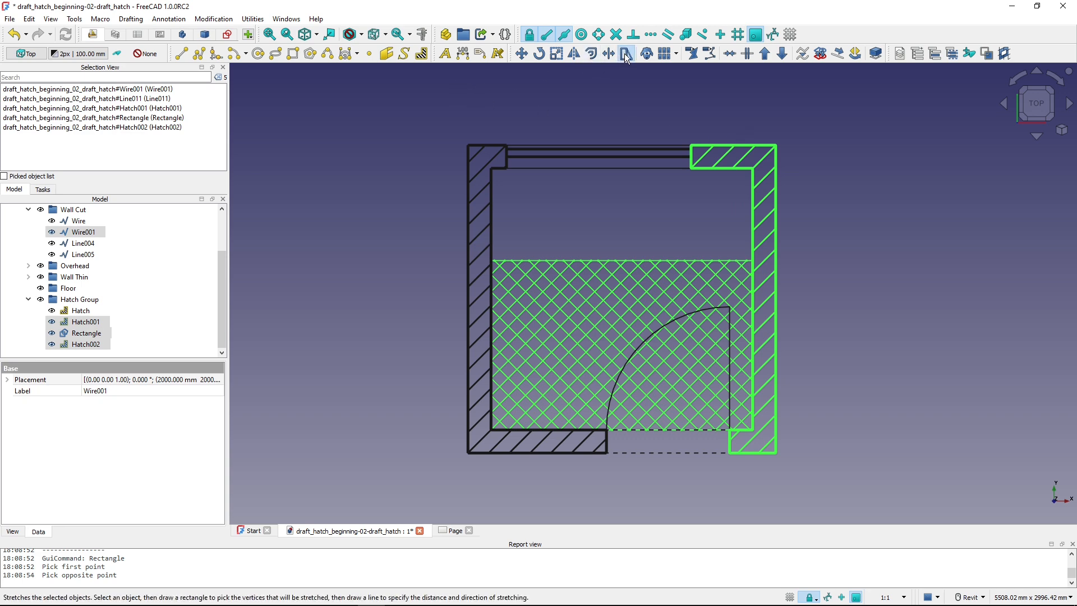
left_click(625, 53)
left_click(809, 479)
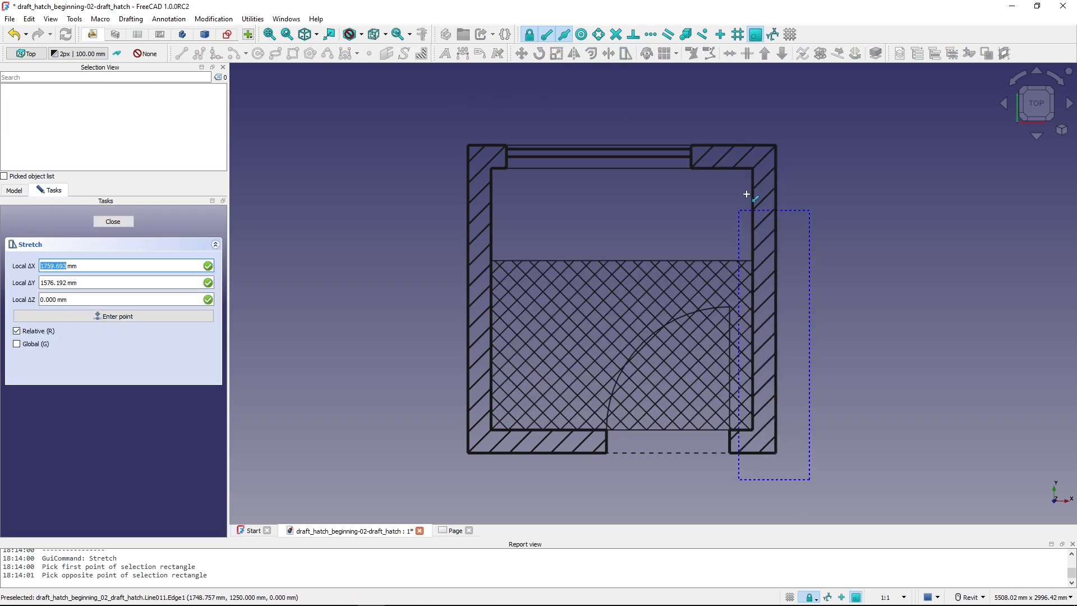
left_click(749, 129)
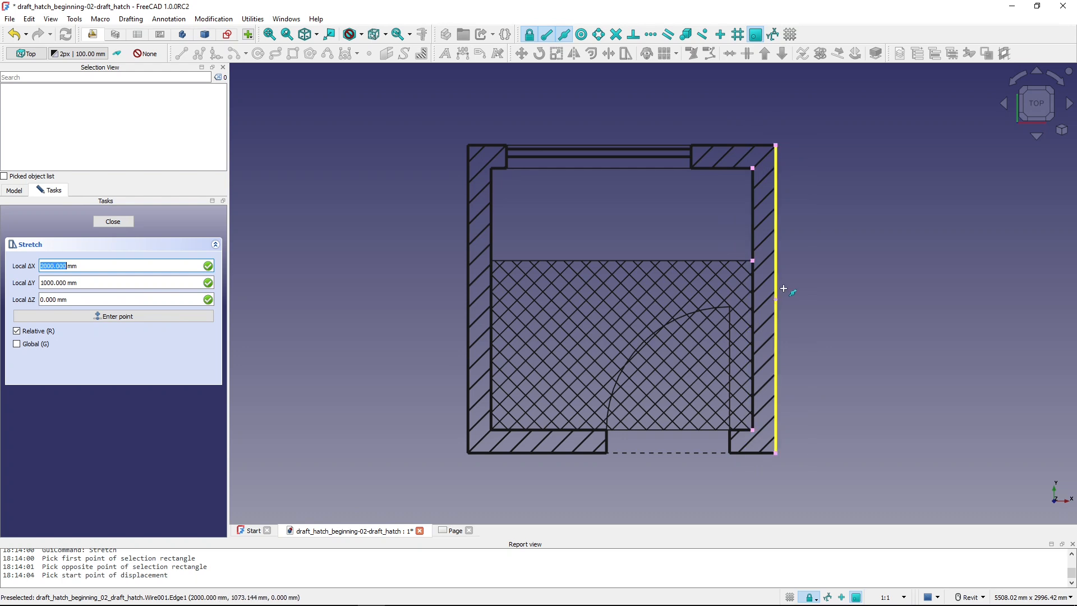
left_click(805, 288)
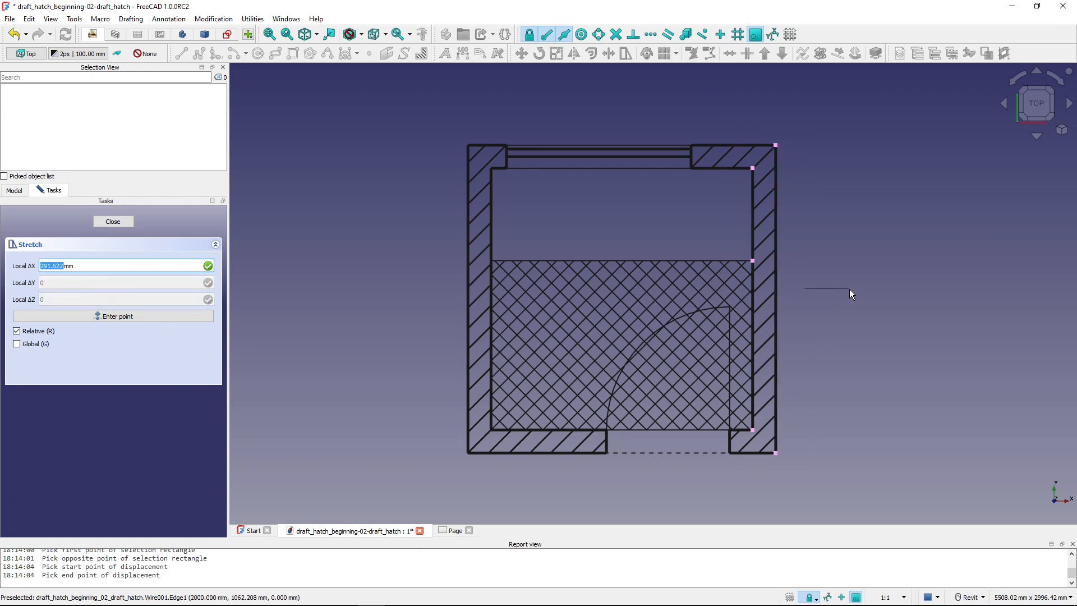
type("500")
key("Return")
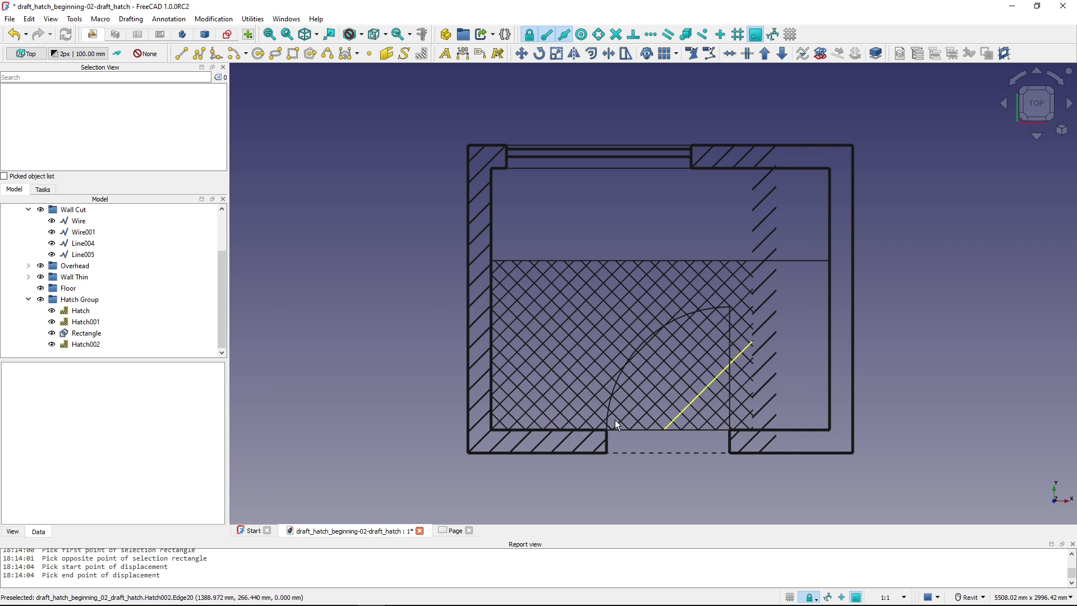
Turn on Make Face for the right-hand wall outline Wire001 and deselect it
left_click(78, 232)
left_click(109, 521)
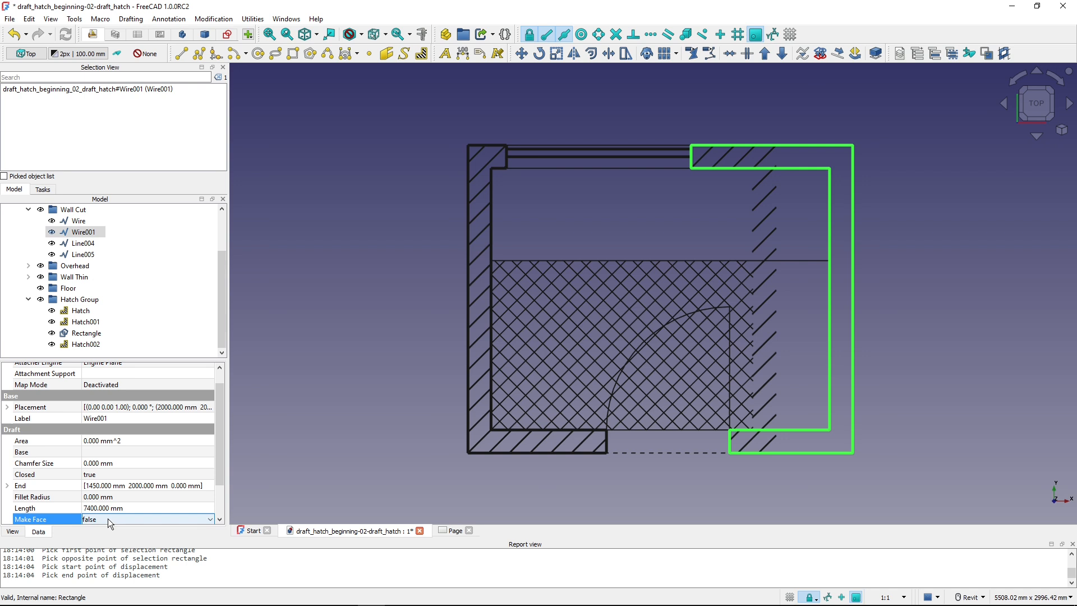
left_click(108, 519)
left_click(106, 537)
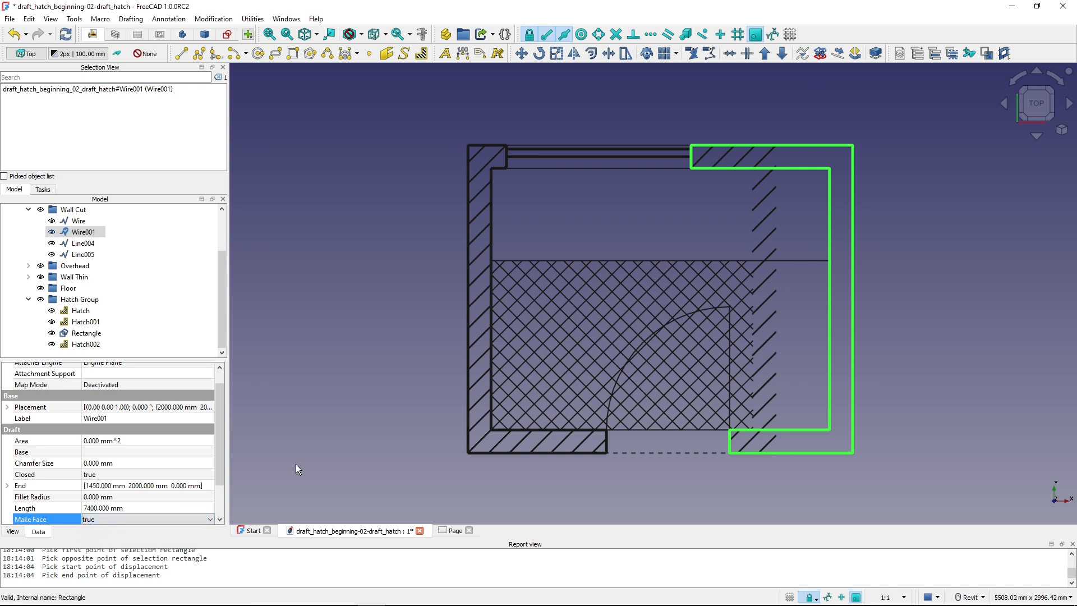
left_click(326, 449)
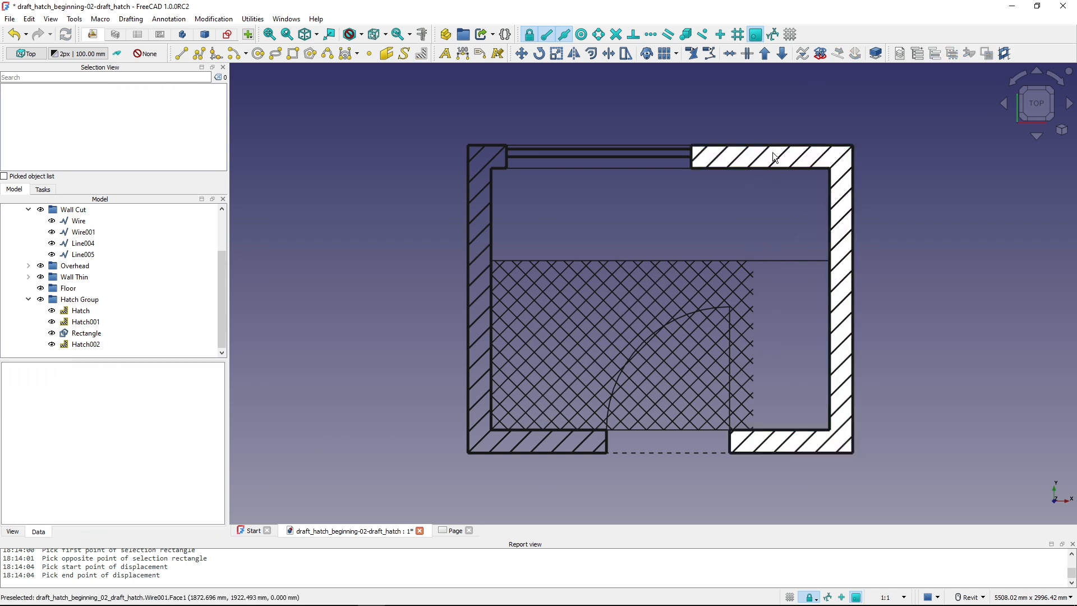
Turn on Make Face for the stretched floor rectangle and deselect it
left_click(86, 334)
left_click(102, 506)
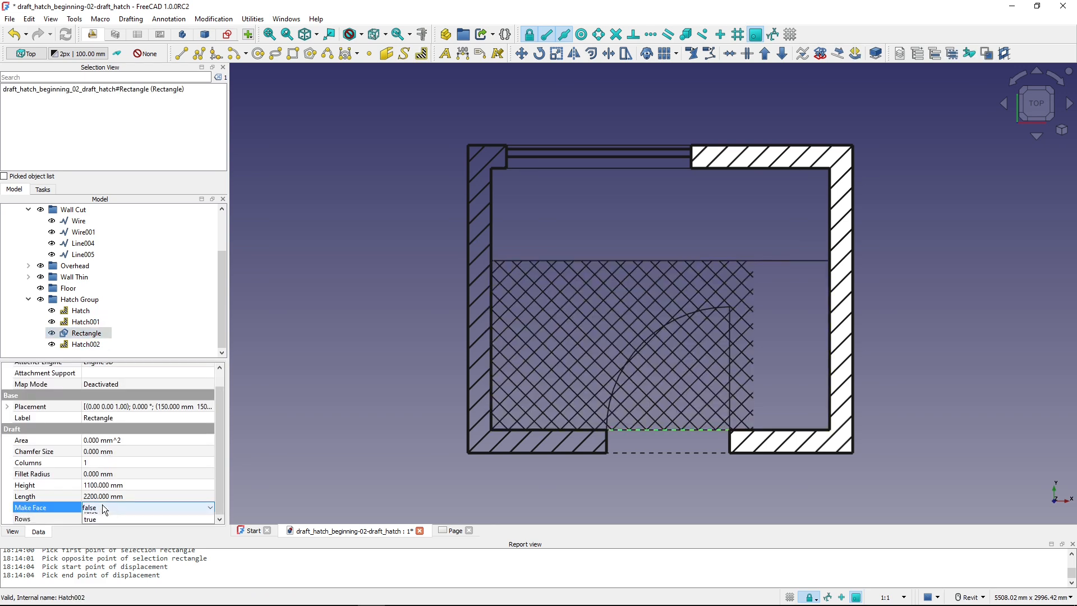
left_click(99, 525)
left_click(305, 420)
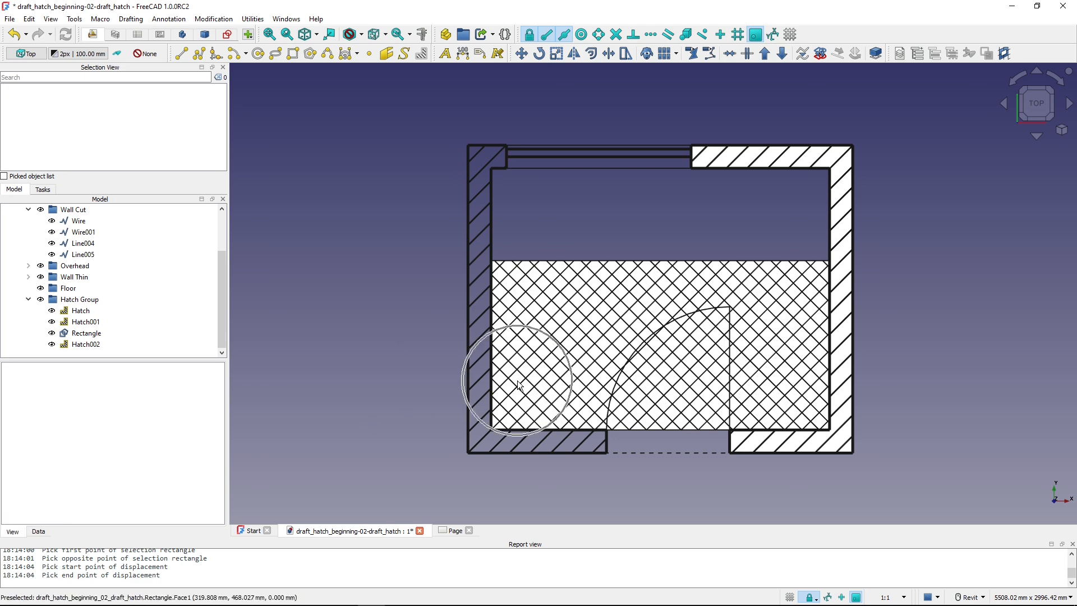
Set the Transparency in the floor rectangle's Shape Appearance to 100 and deselect the rectangle
left_click(95, 336)
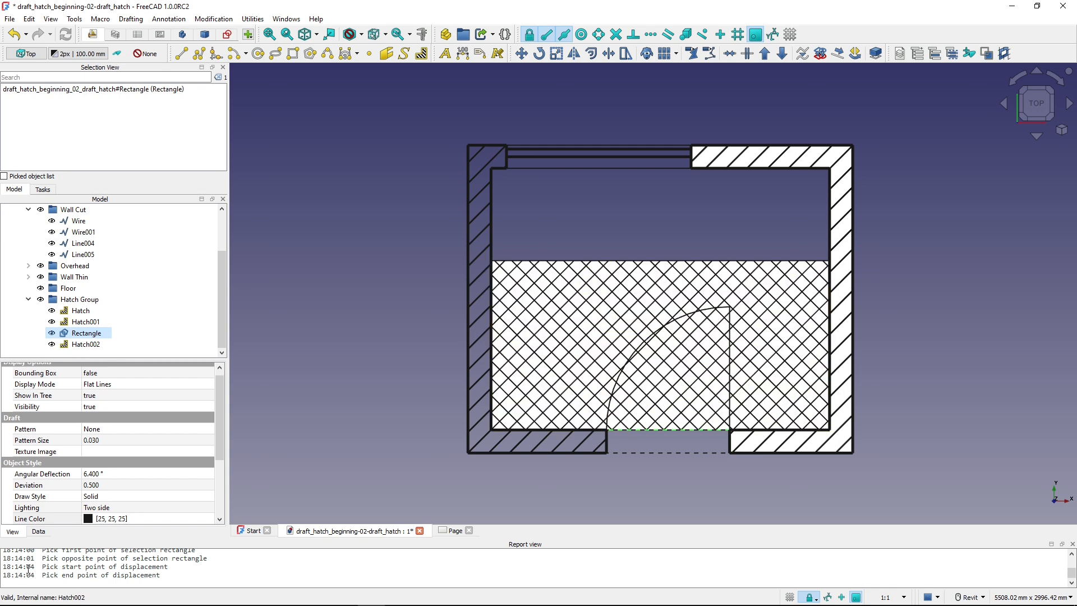
scroll(24, 521, "down", 2)
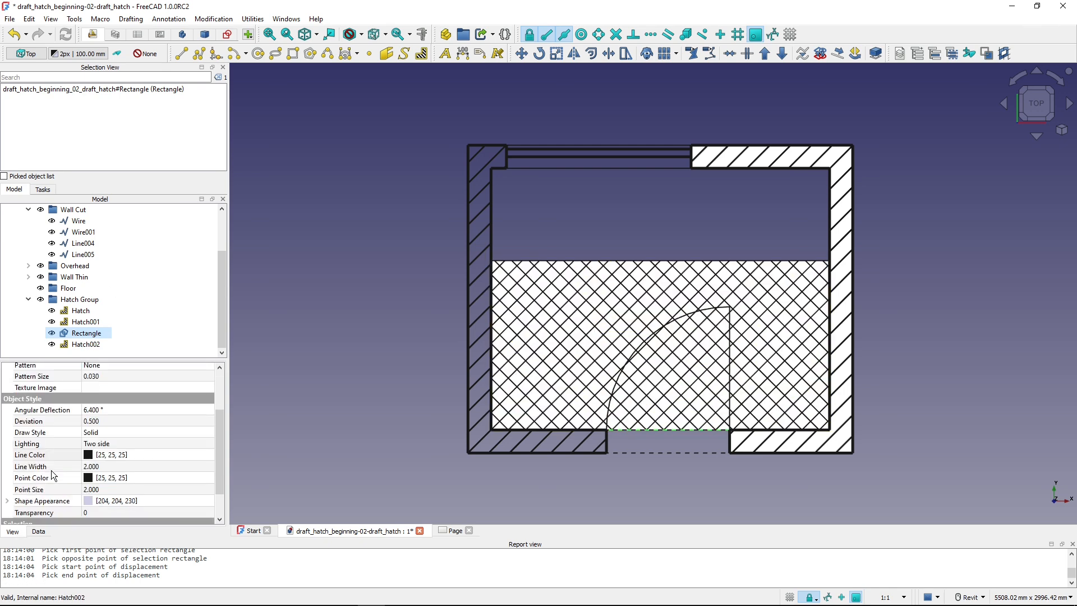
scroll(36, 498, "down", 1)
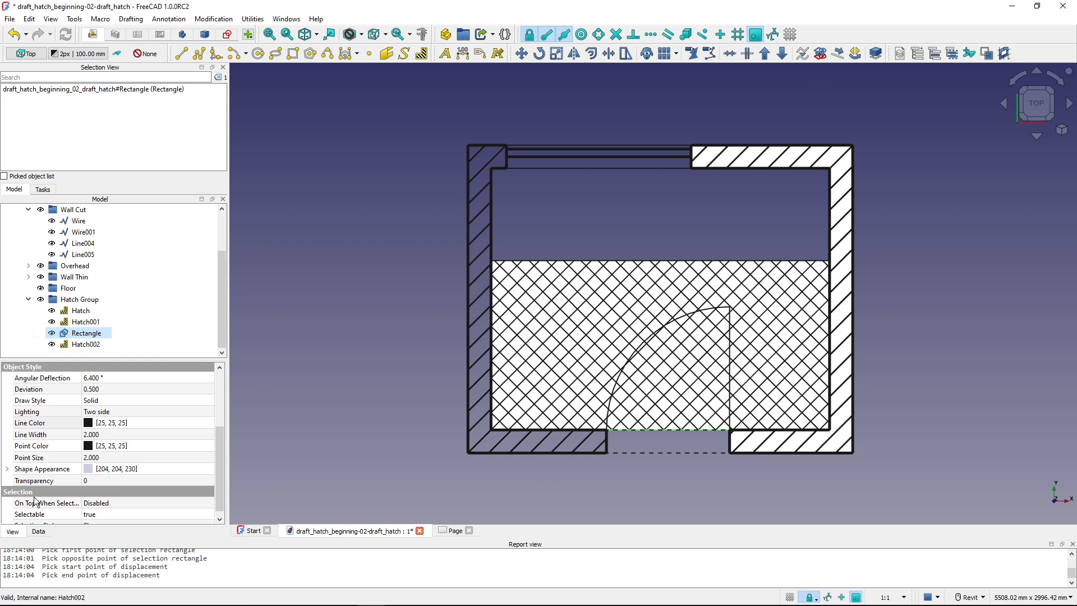
left_click(7, 469)
scroll(47, 477, "down", 2)
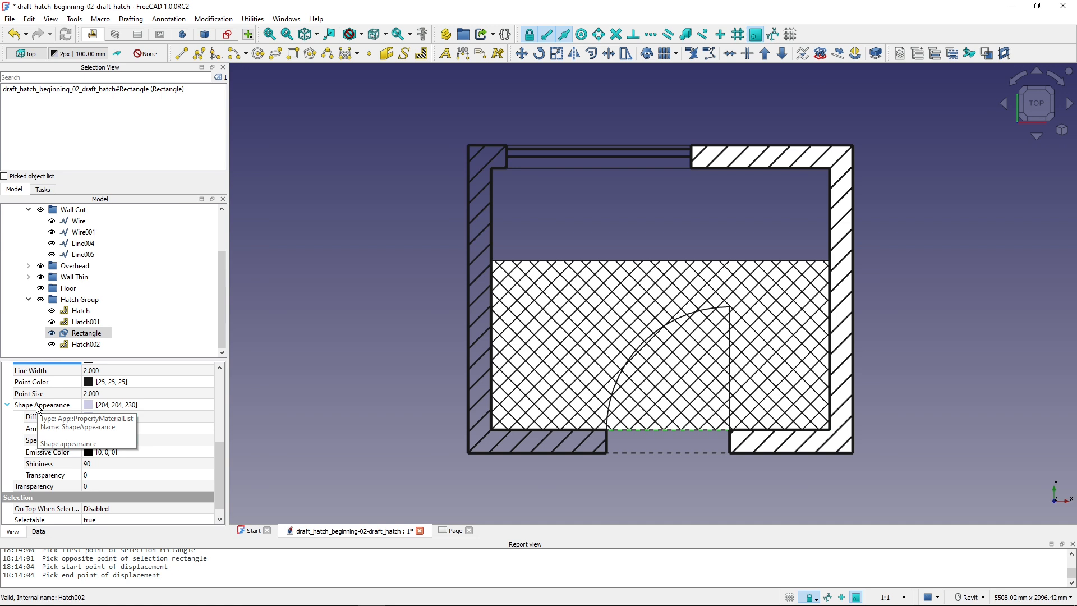
left_click(94, 475)
type("50")
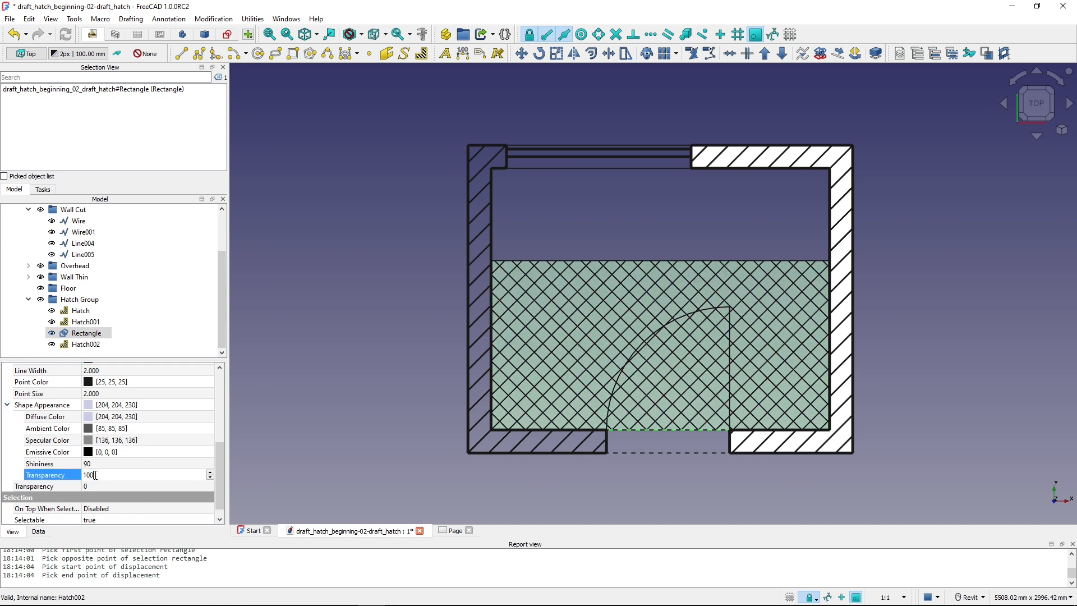
left_click(282, 433)
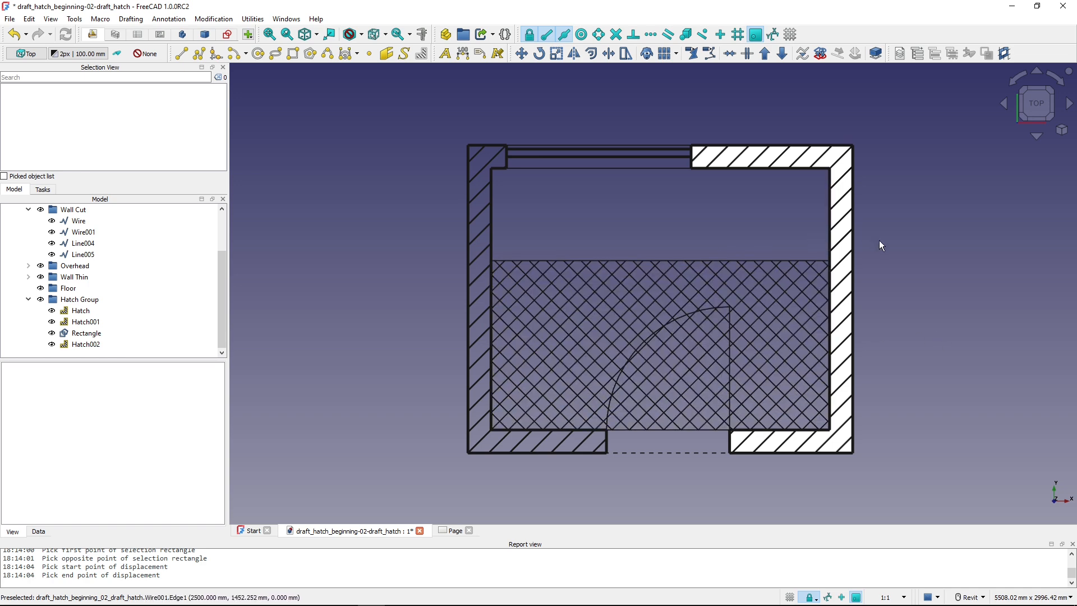
Set the floor hatch's scale to 50 and its rotation to 45°
left_click(94, 345)
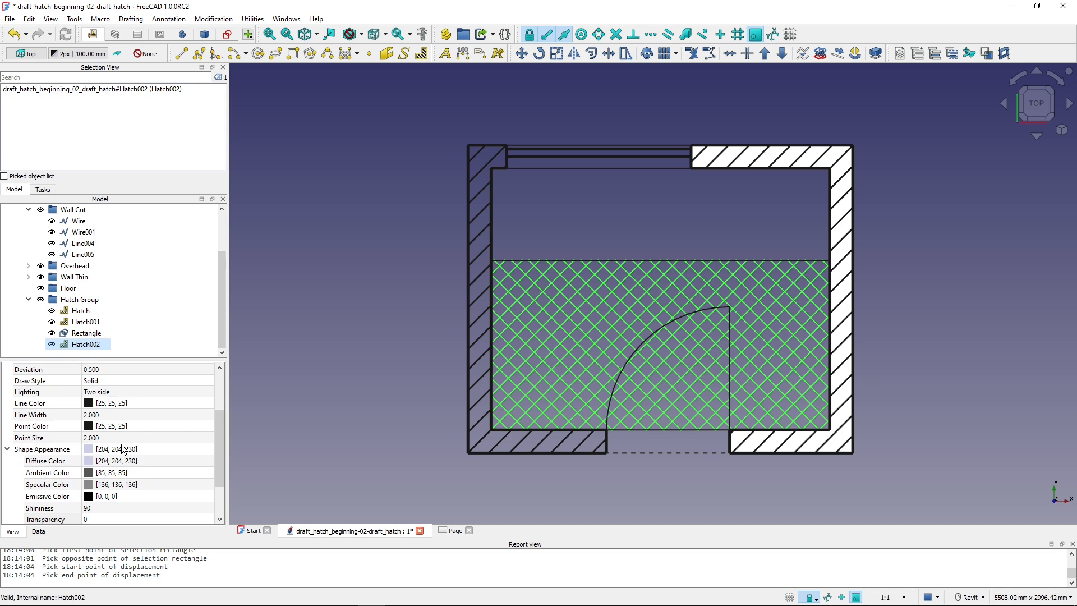
left_click(39, 531)
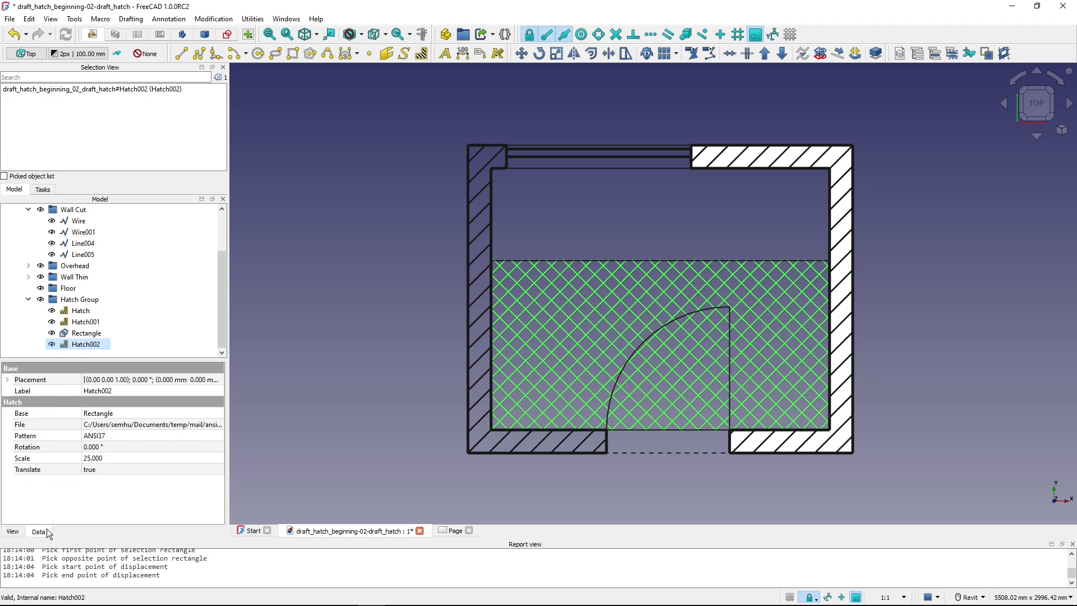
left_click(110, 458)
type("58")
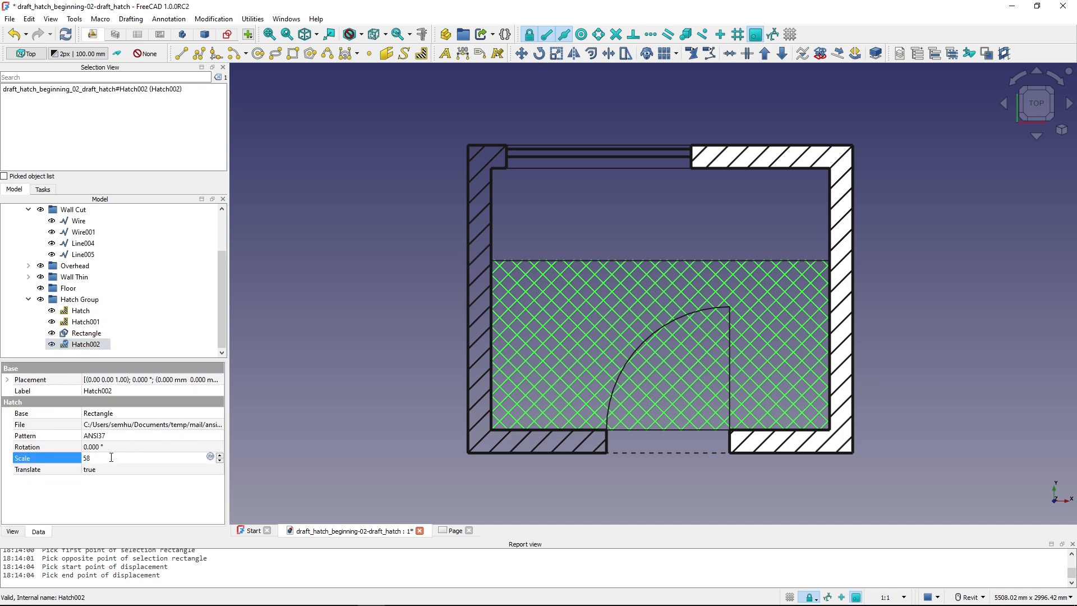
type("0")
left_click(108, 446)
type("40")
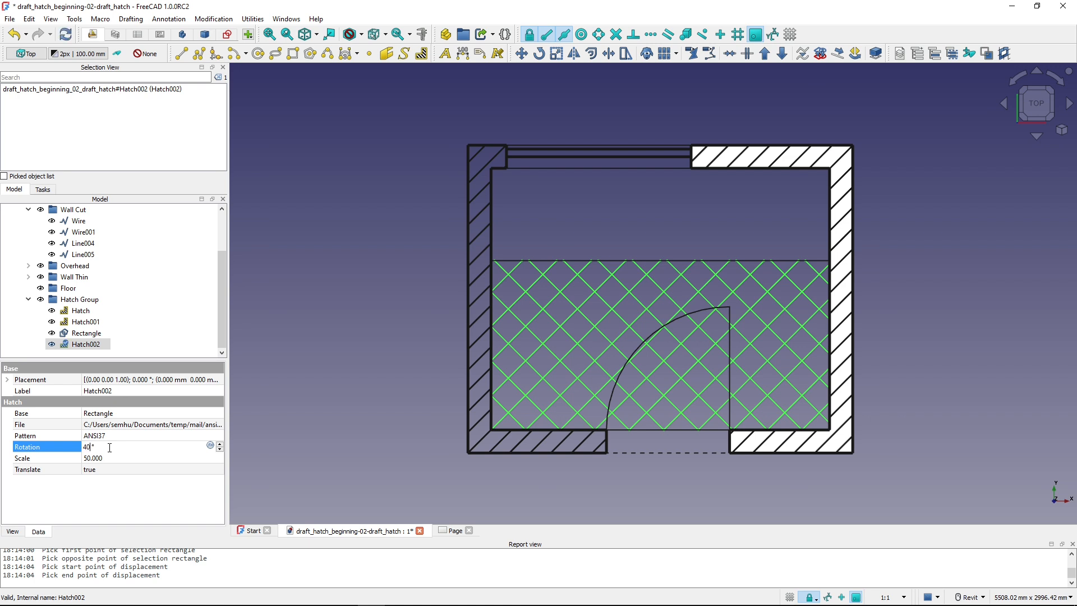
type("5")
key("Return")
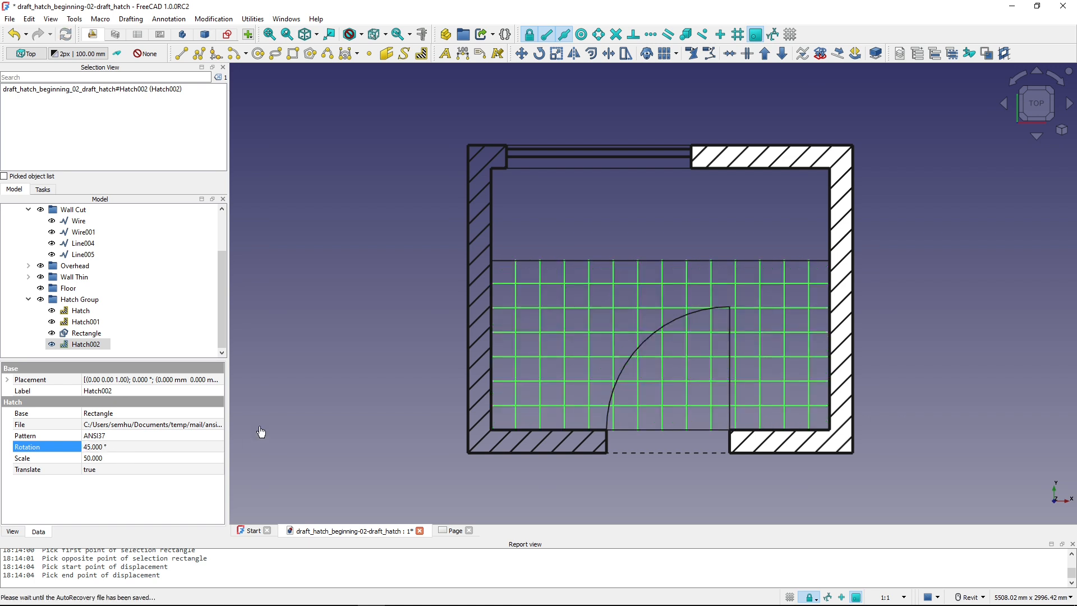
left_click(439, 362)
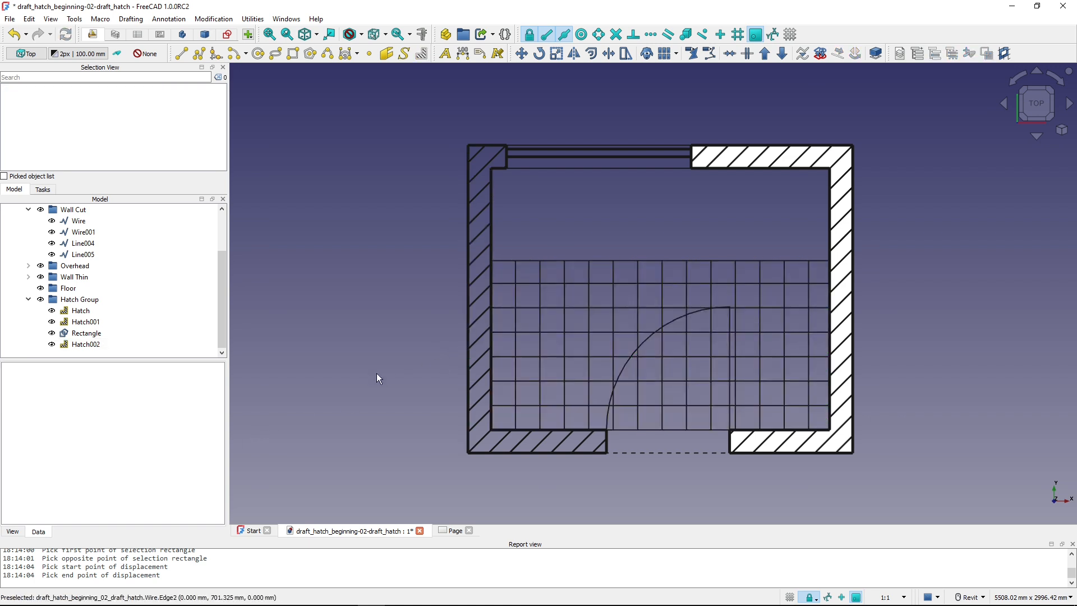
Set the Transparency in the Shape Appearance of both wall outlines, Wire and Wire001, to 100
left_click(809, 146)
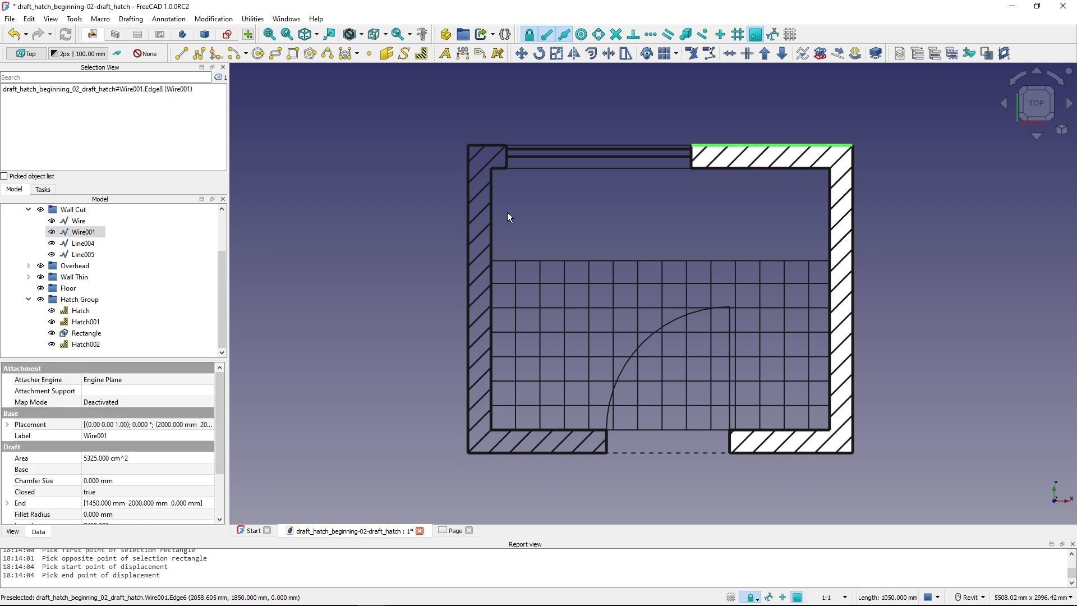
left_click(495, 218, "ctrl")
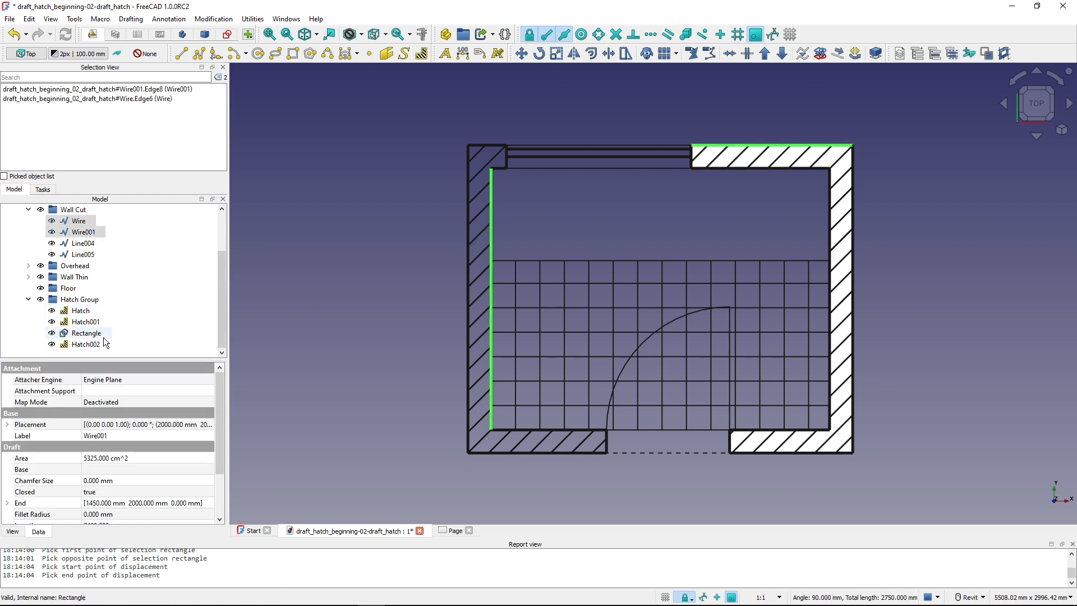
scroll(132, 449, "down", 1)
scroll(131, 449, "down", 1)
scroll(132, 450, "up", 2)
left_click(13, 532)
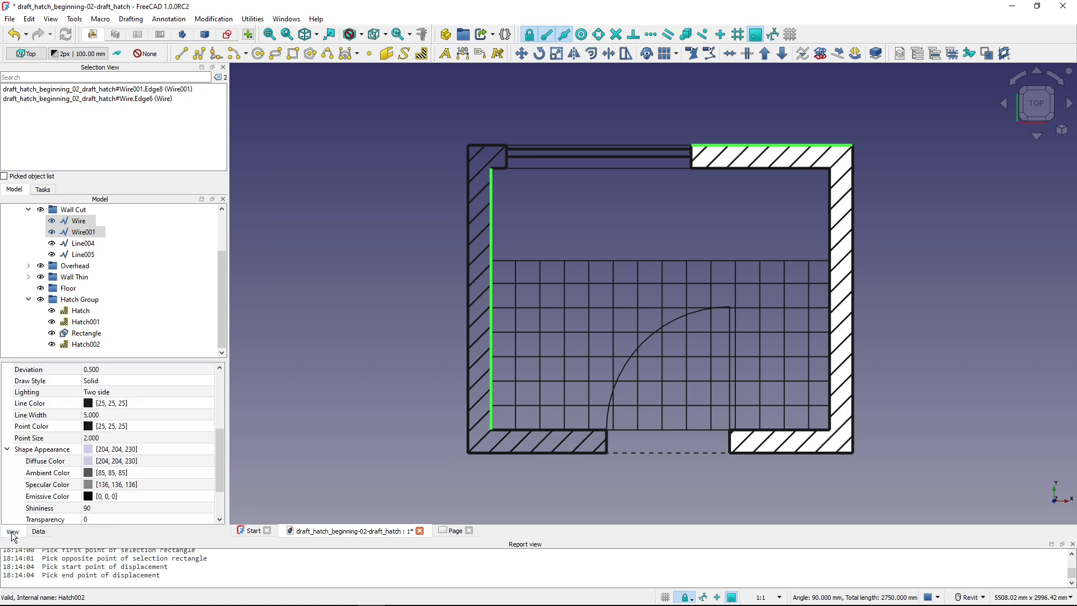
scroll(106, 516, "down", 1)
left_click(103, 486)
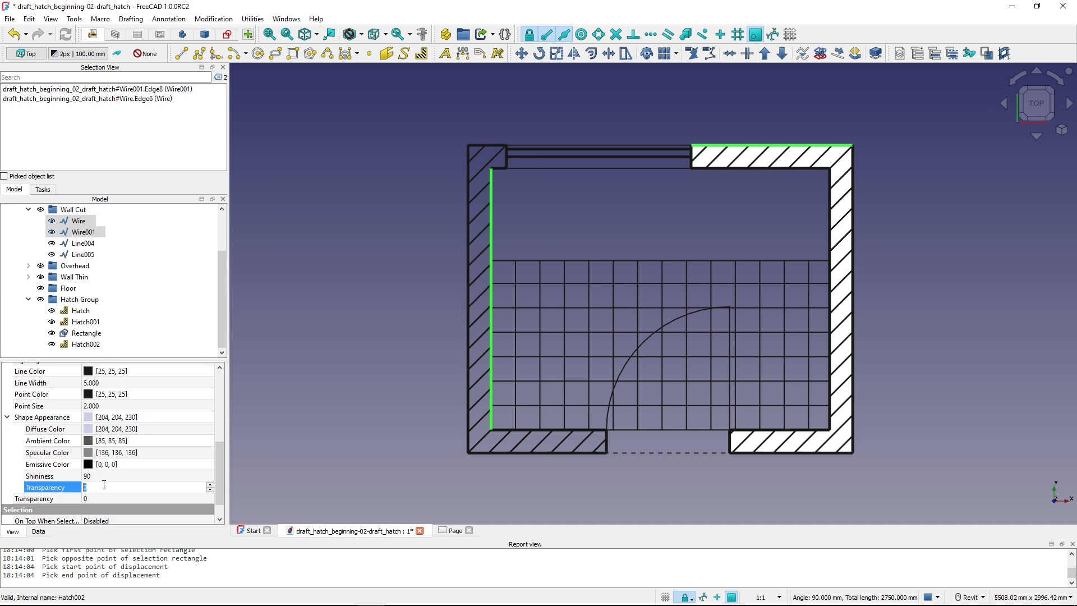
type("100")
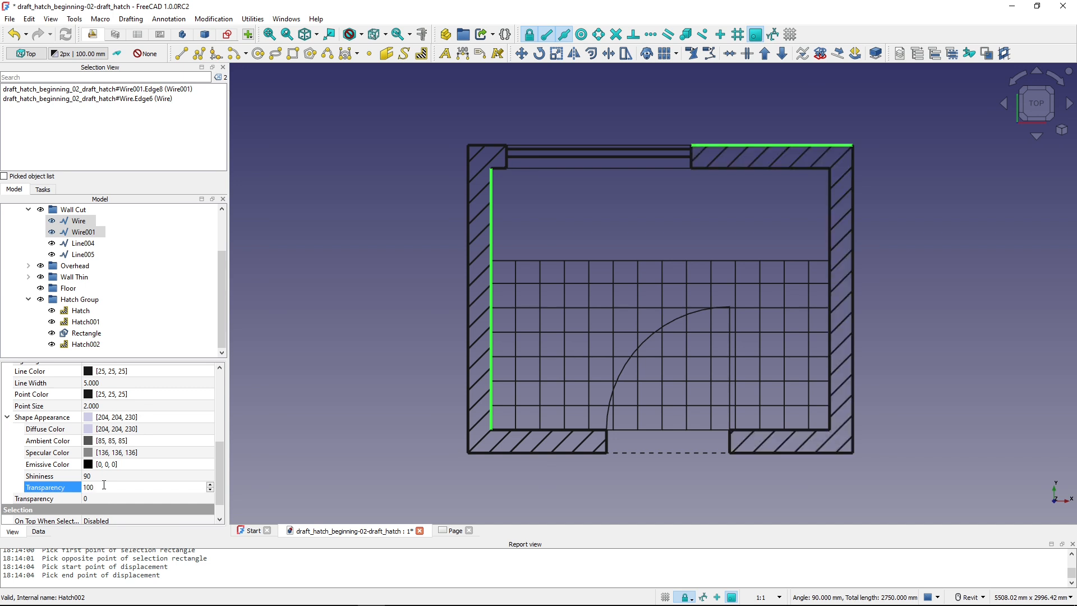
key("Return")
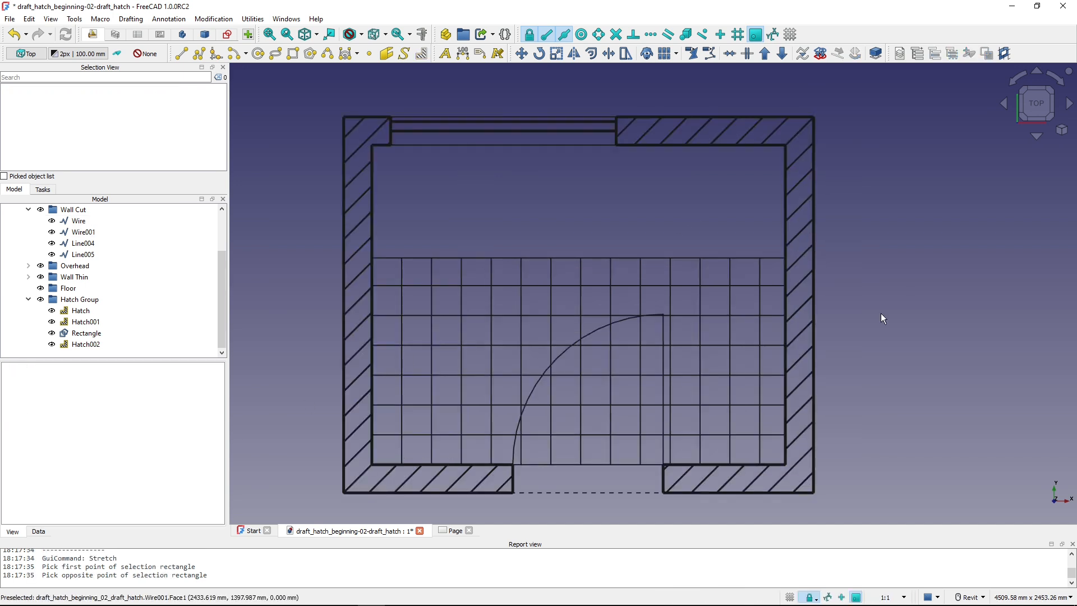
Stretch the right-hand wall, floor rectangle and their hatches by -500 mm in X to narrow the room
left_click(832, 315)
mouse_move(848, 510)
left_mouse_down()
mouse_move(764, 246)
mouse_move(761, 104)
mouse_move(651, 95)
left_mouse_up()
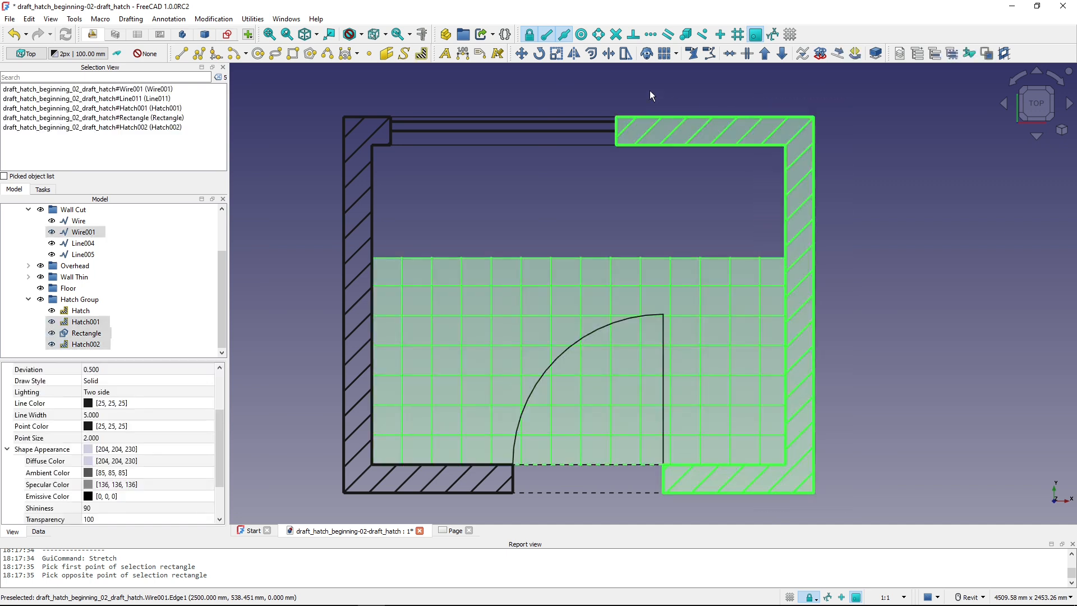
left_click(626, 53)
left_click(829, 511)
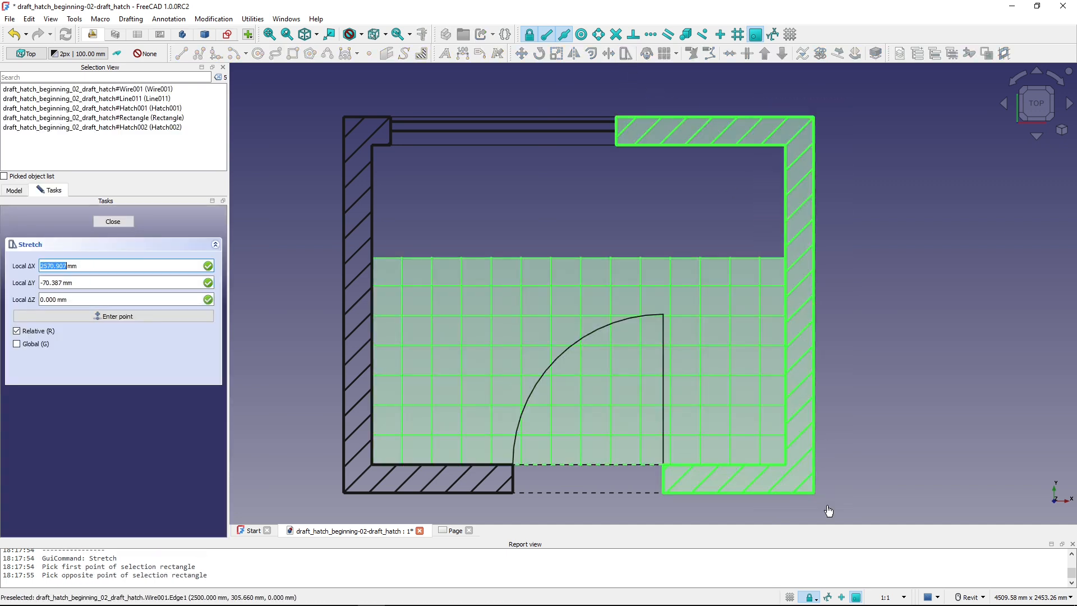
left_click(768, 106)
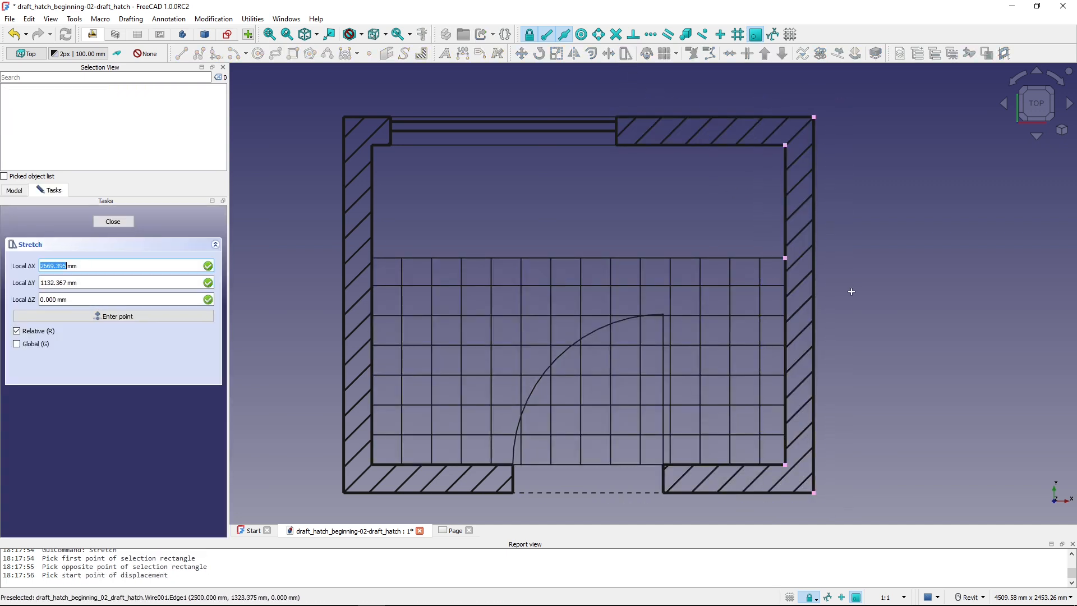
left_click(934, 293)
key("BackSpace")
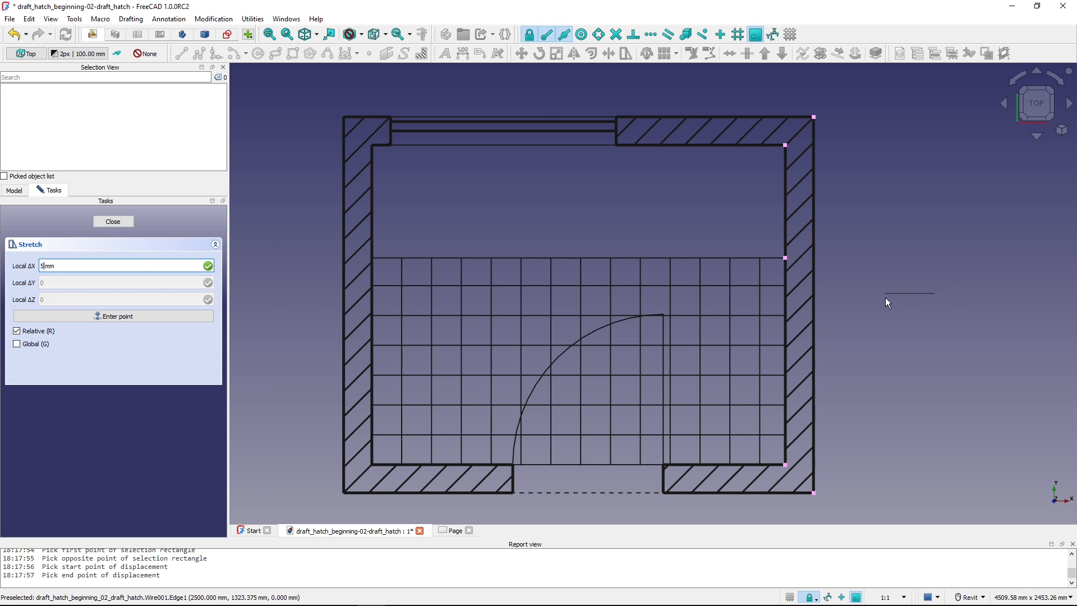
type("-500")
key("Return")
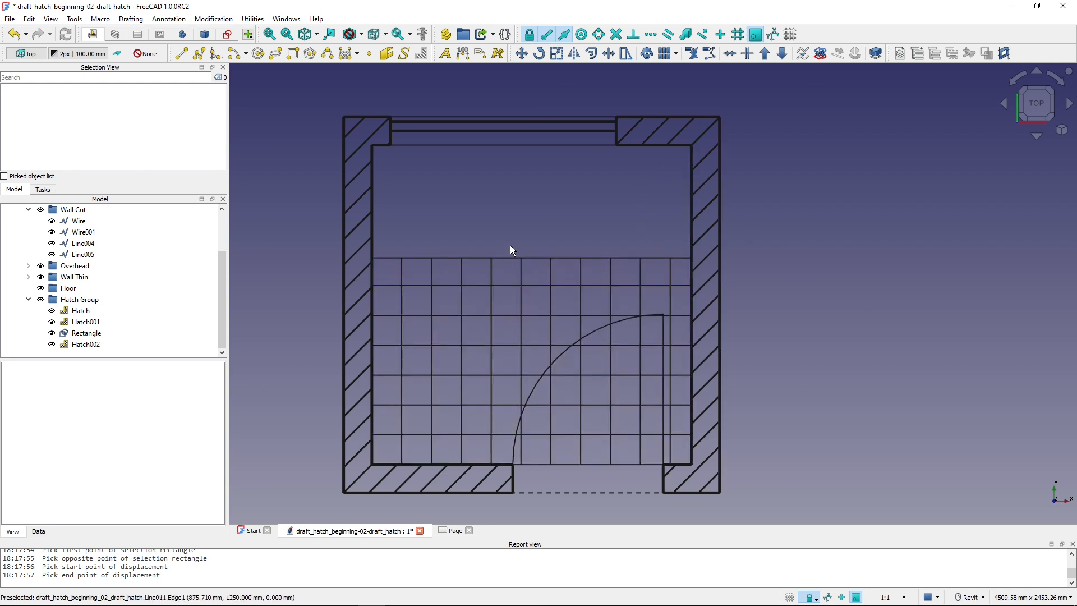
middle_click_drag(510, 244, 525, 243)
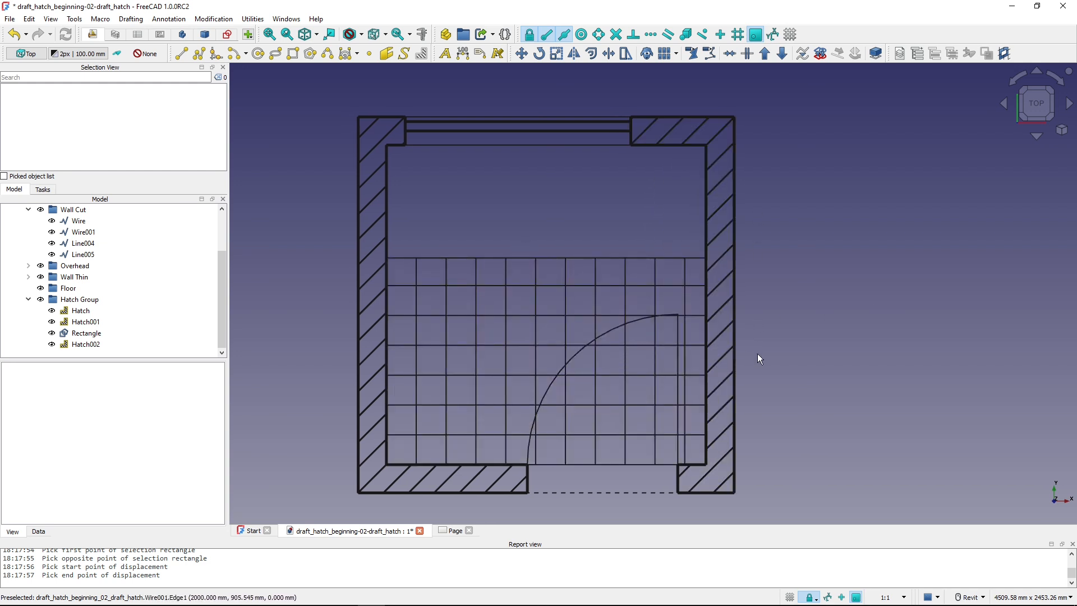
Check the narrowed plan on the TechDraw page, and review the left-hand wall hatch's data properties in the model
left_click(452, 530)
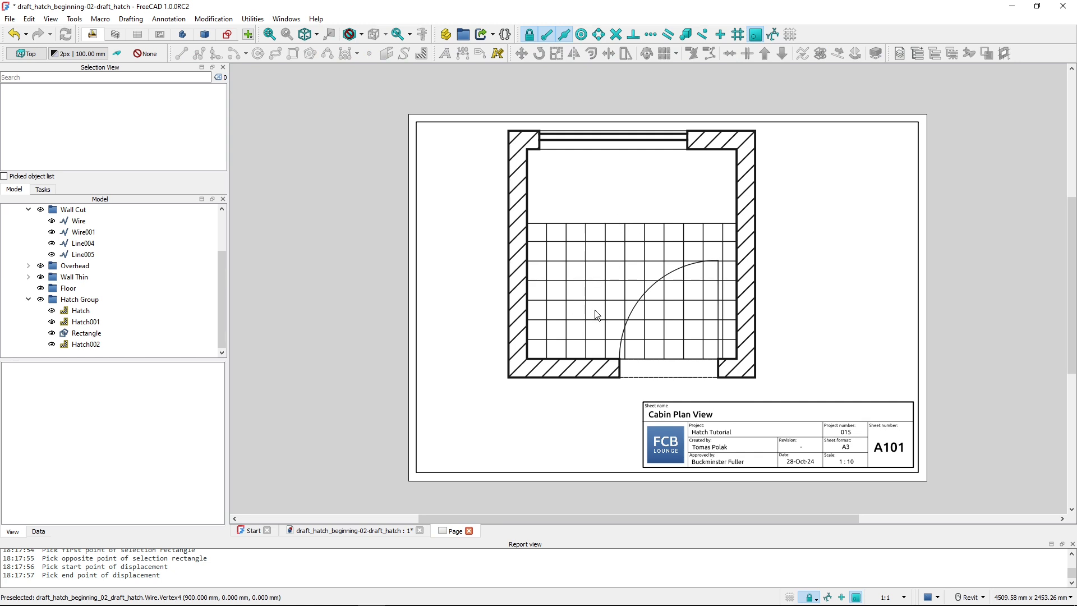
left_click(375, 526)
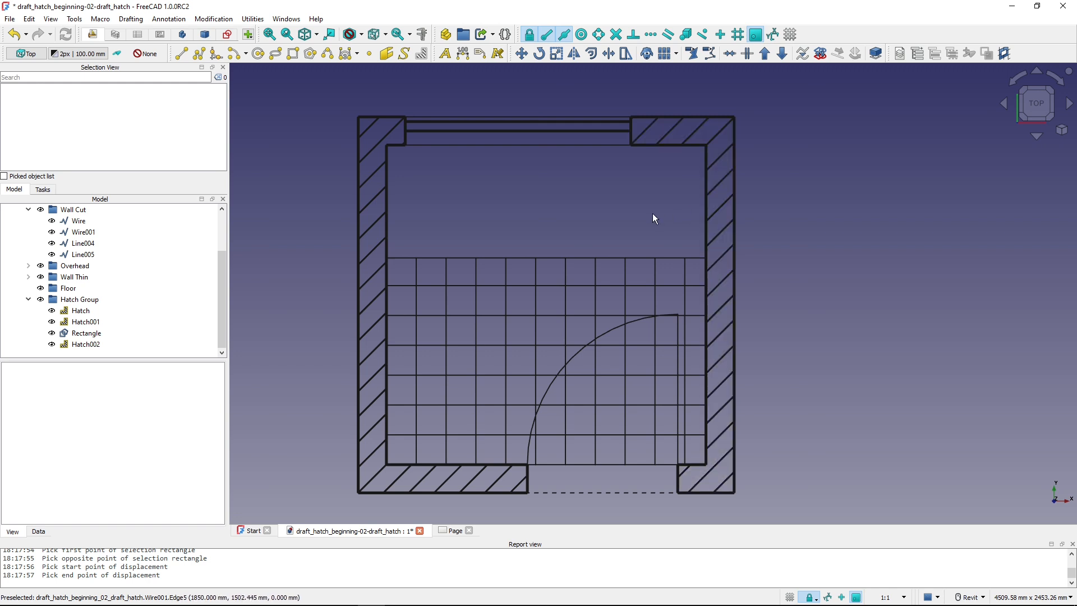
left_click(706, 207)
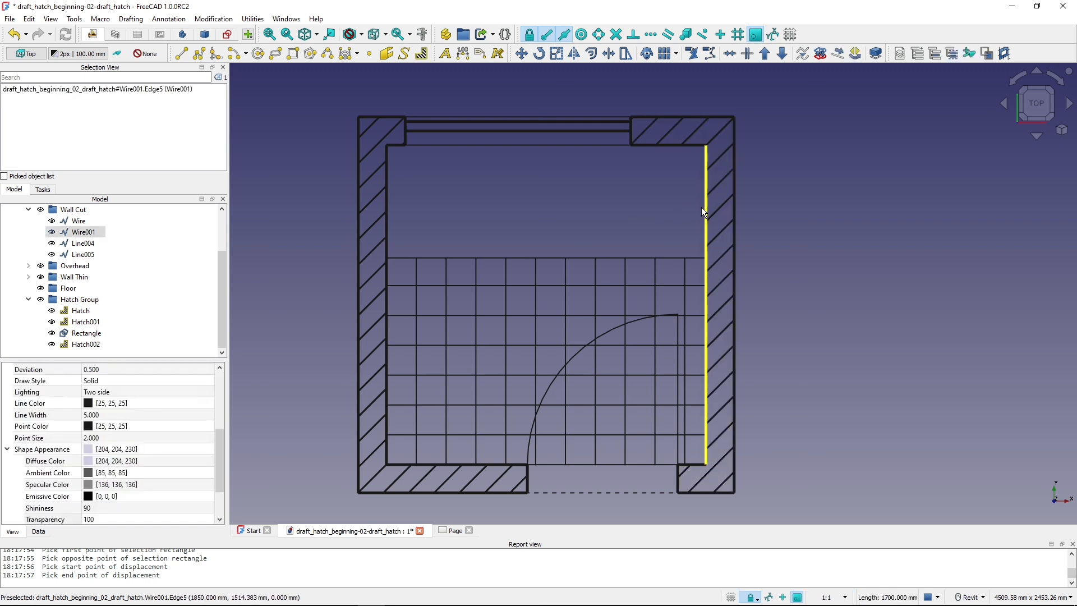
left_click(80, 310)
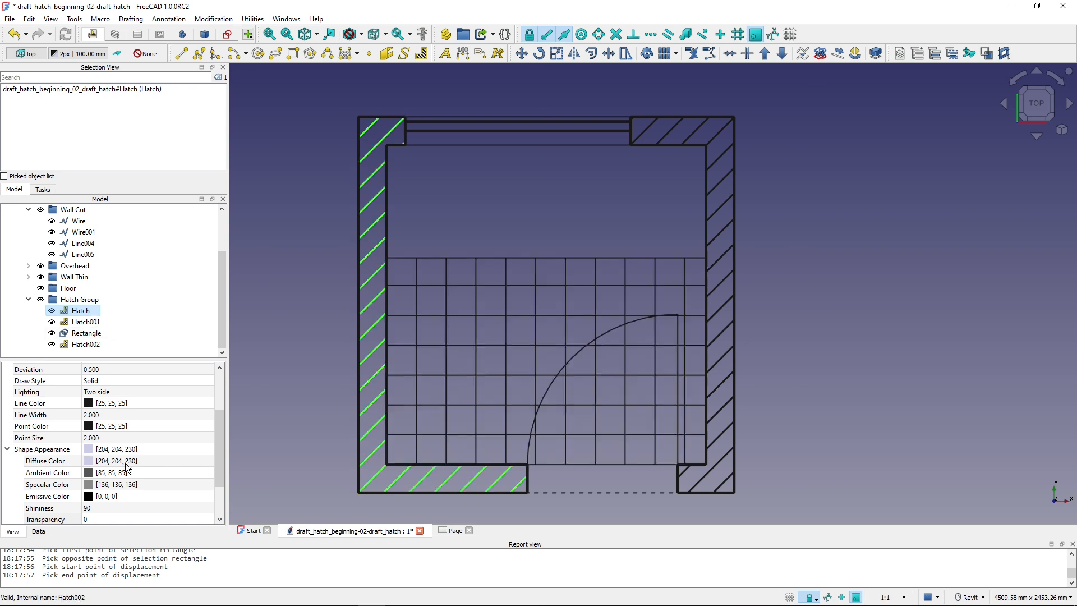
left_click(37, 532)
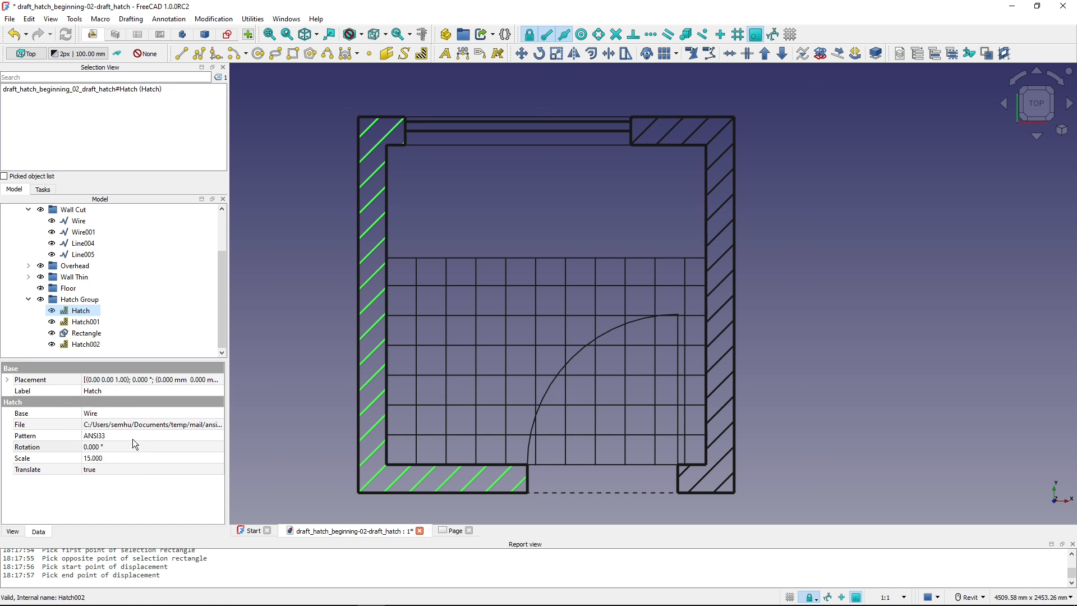
left_click(301, 398)
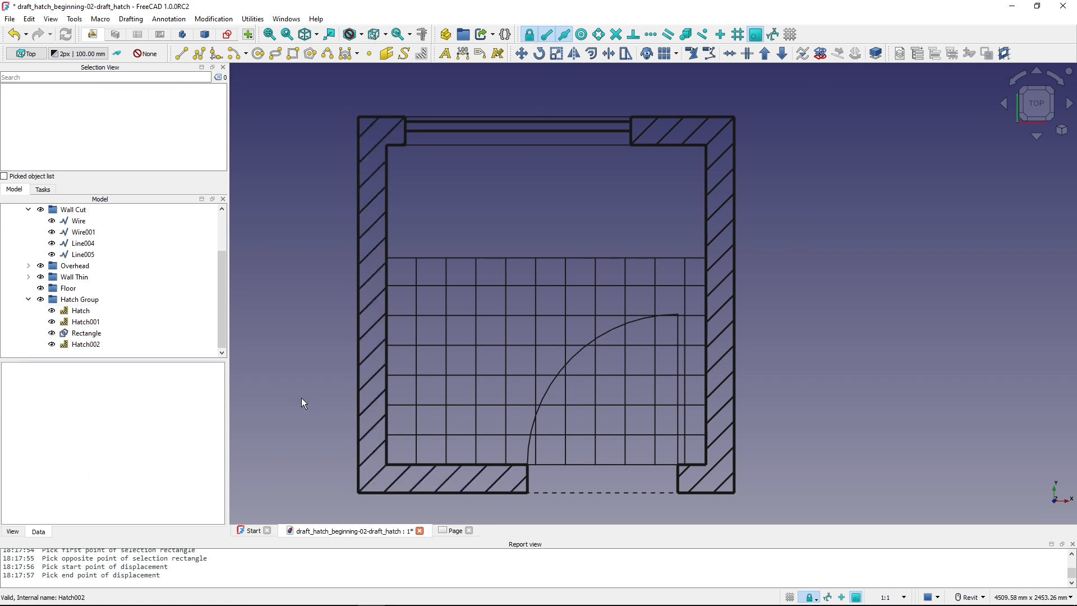
Switch to BricsCAD to view the hatched rectangle, and return to FreeCAD
key("alt+Tab")
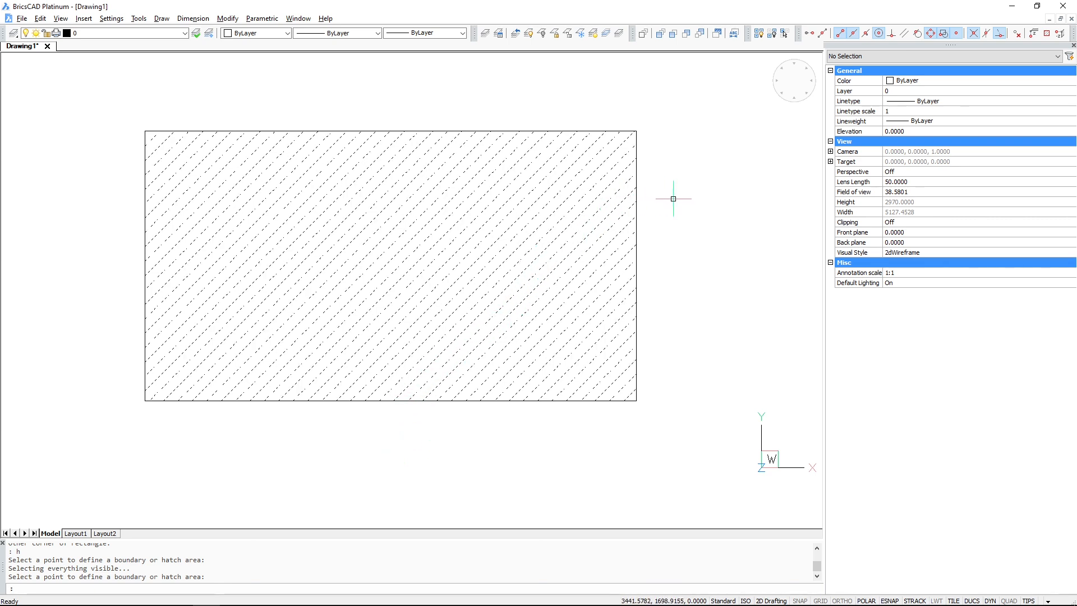
key("alt+Tab")
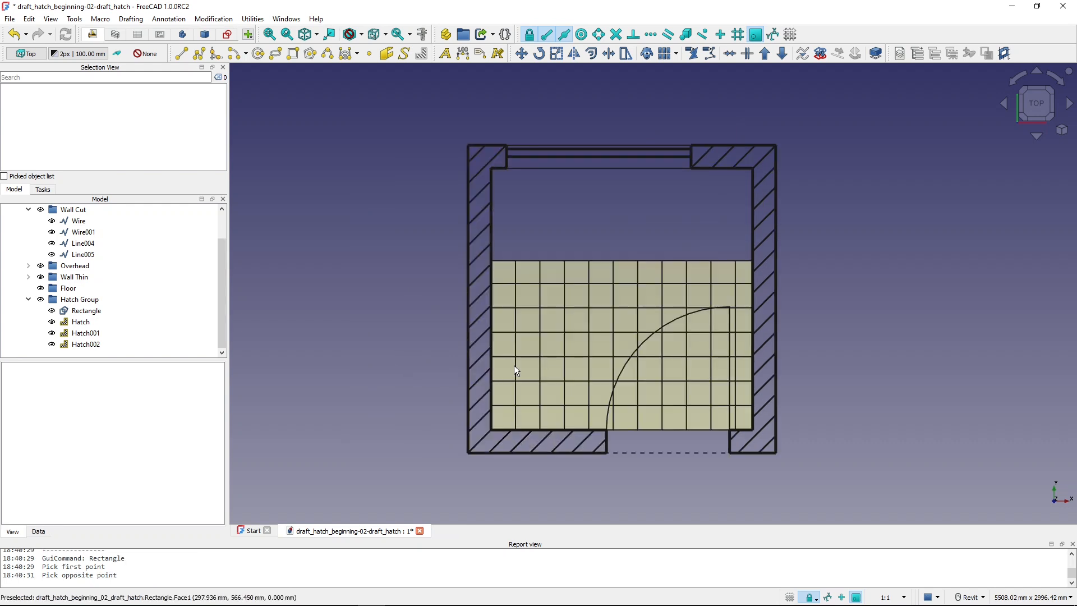
Set the floor hatch's line width to 1 and deselect it
left_click(515, 370)
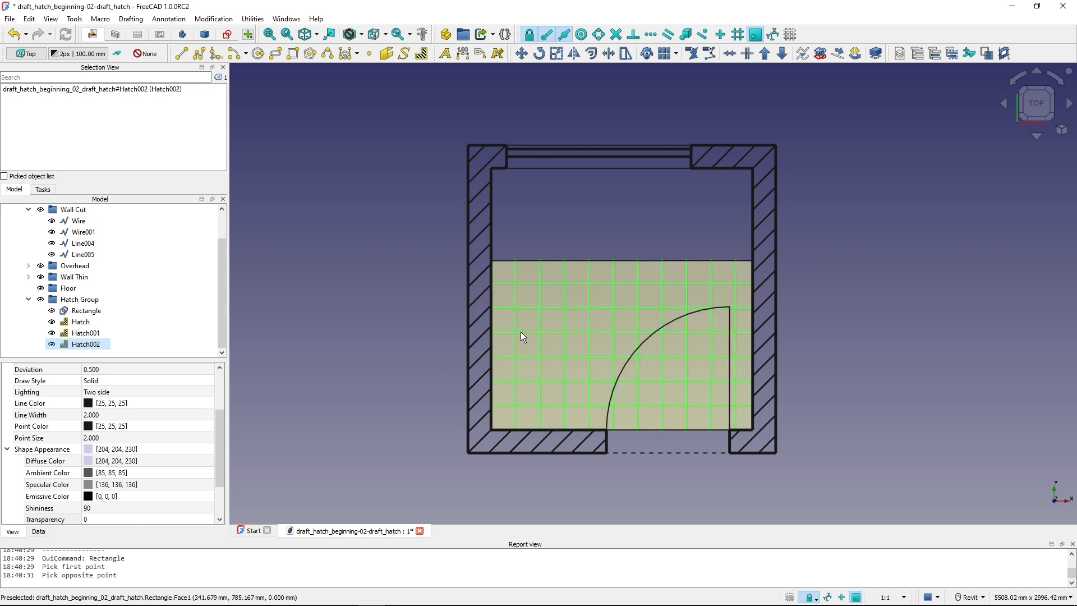
left_click(103, 415)
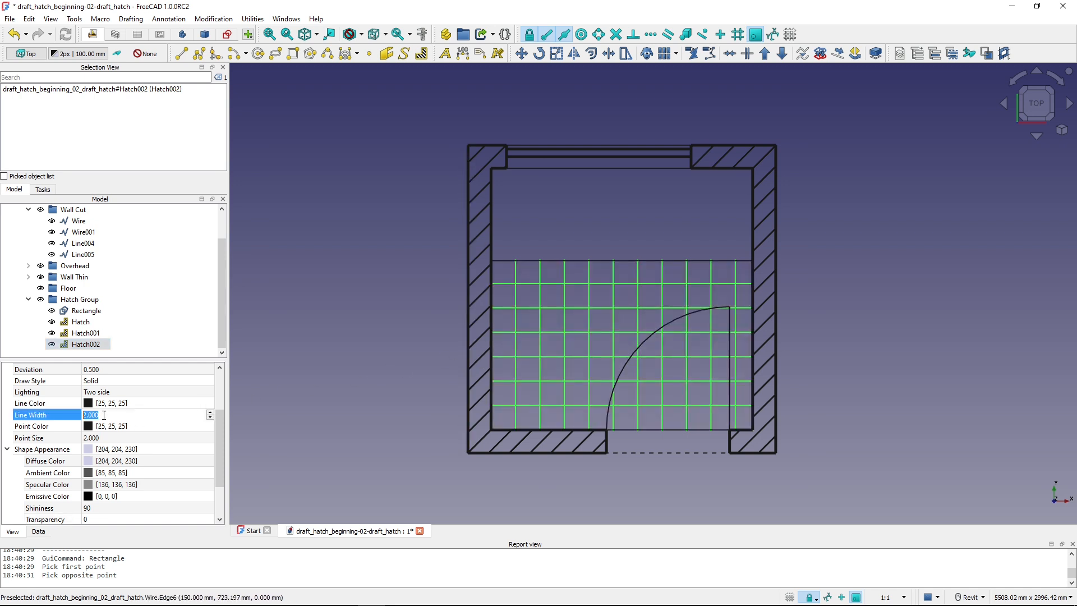
type("1")
key("Return")
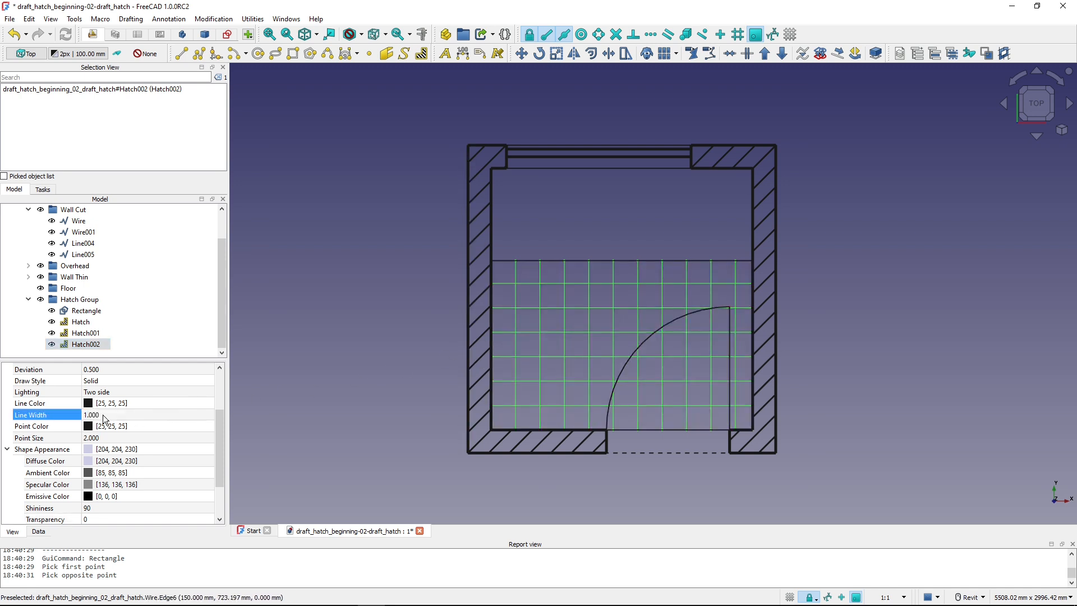
left_click(274, 389)
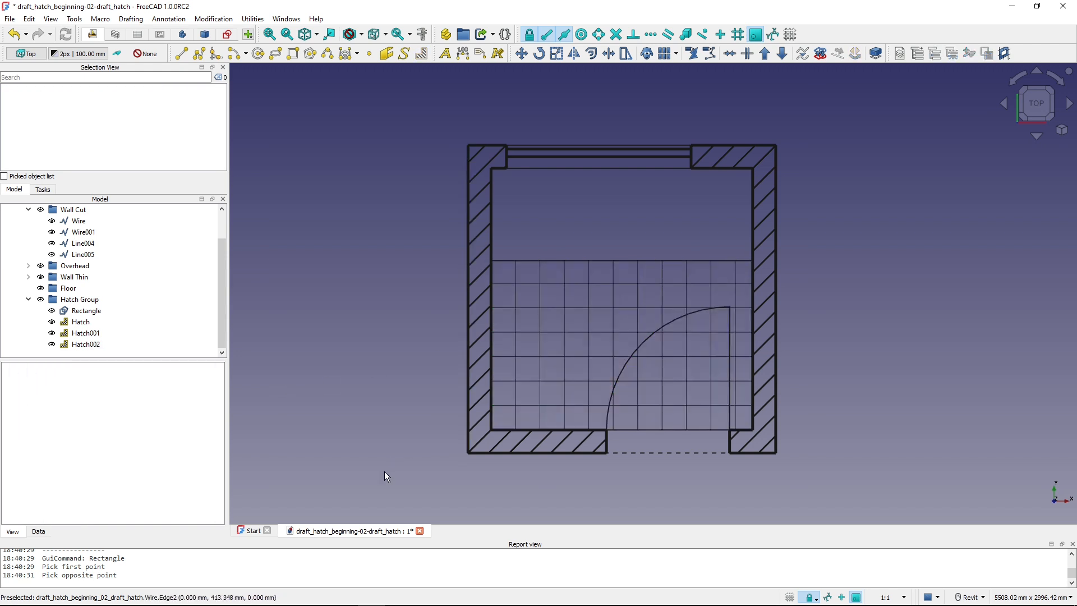
Set the left-hand wall hatch's line color to light grey (189, 189, 189) and deselect it
left_click(82, 322)
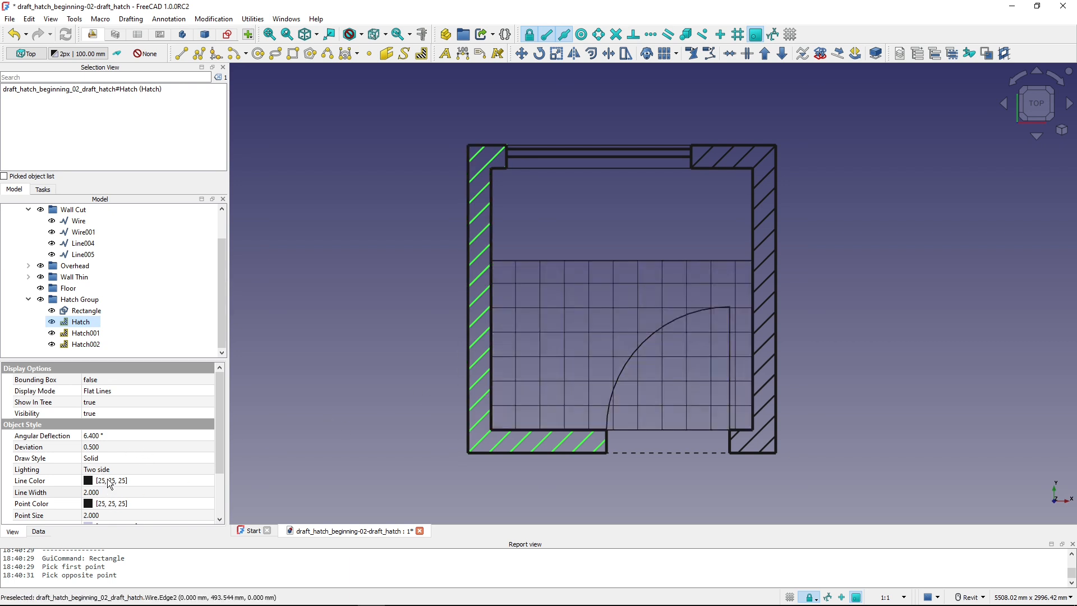
left_click(92, 483)
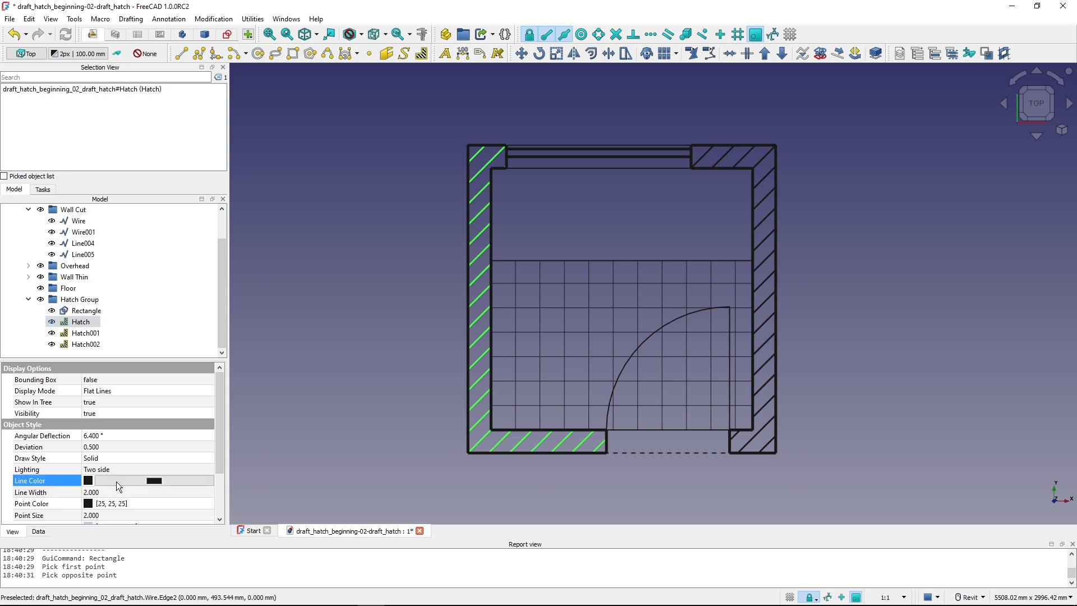
left_click(98, 481)
left_click_drag(671, 253, 672, 240)
left_click(600, 408)
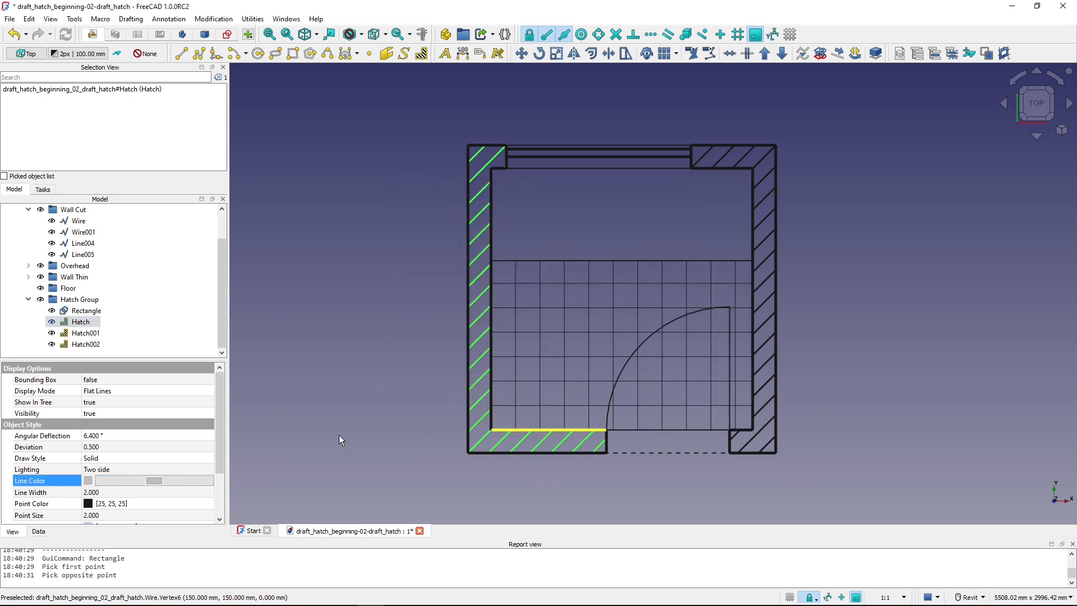
left_click(318, 409)
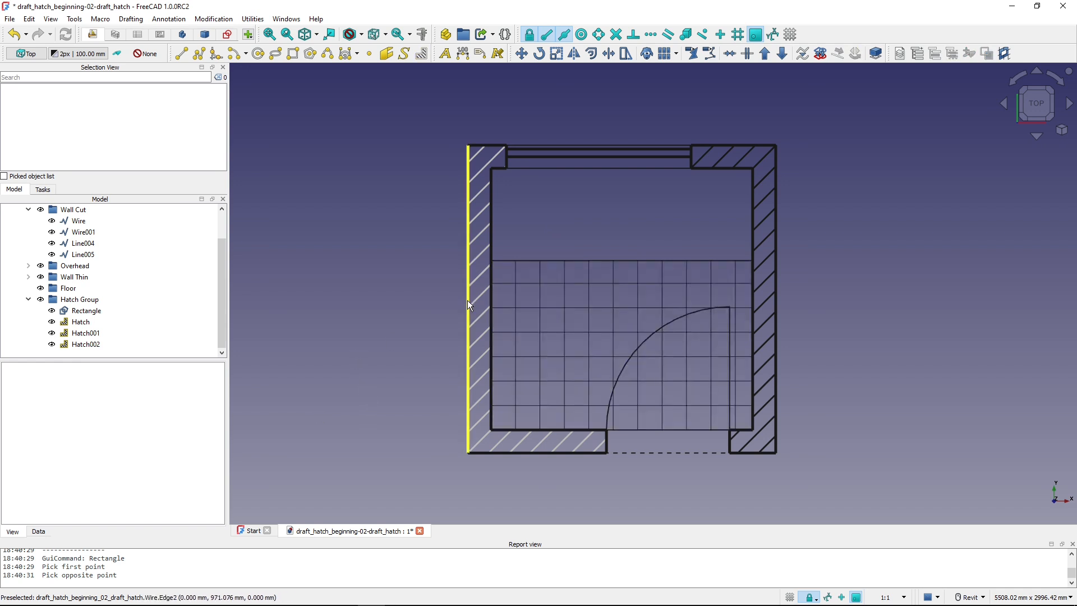
Set the line color of both wall hatches, Hatch and Hatch001, to red and deselect them
left_click(83, 322)
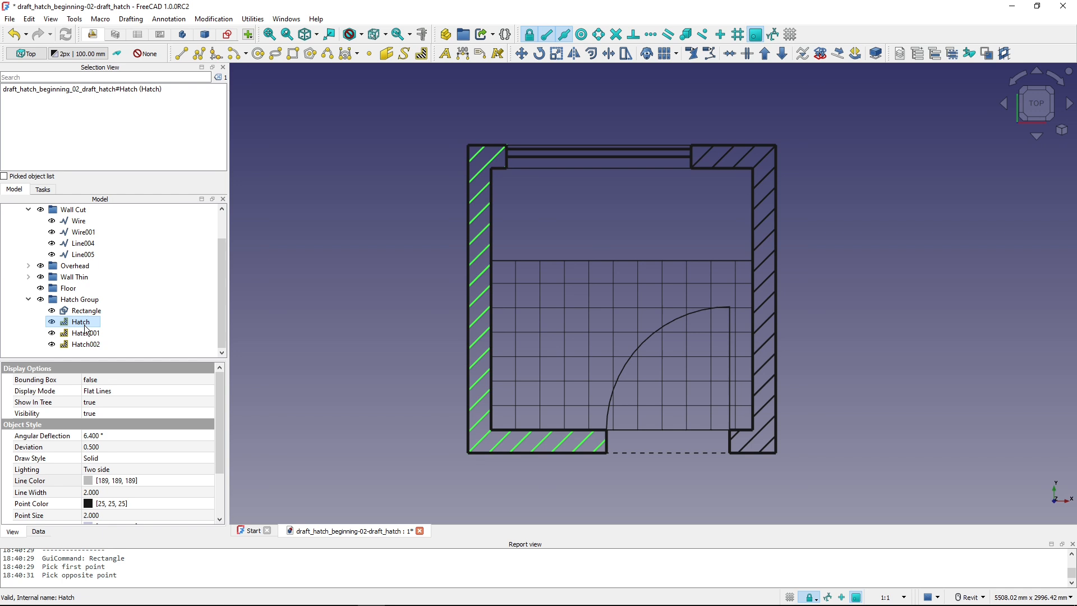
left_click(86, 335, "ctrl")
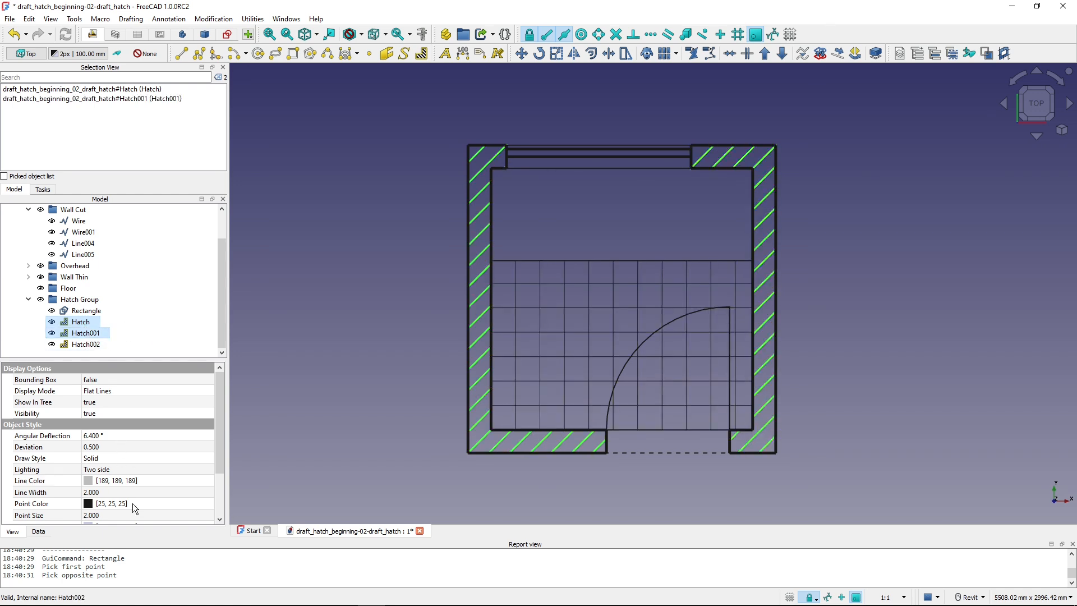
double_click(119, 485)
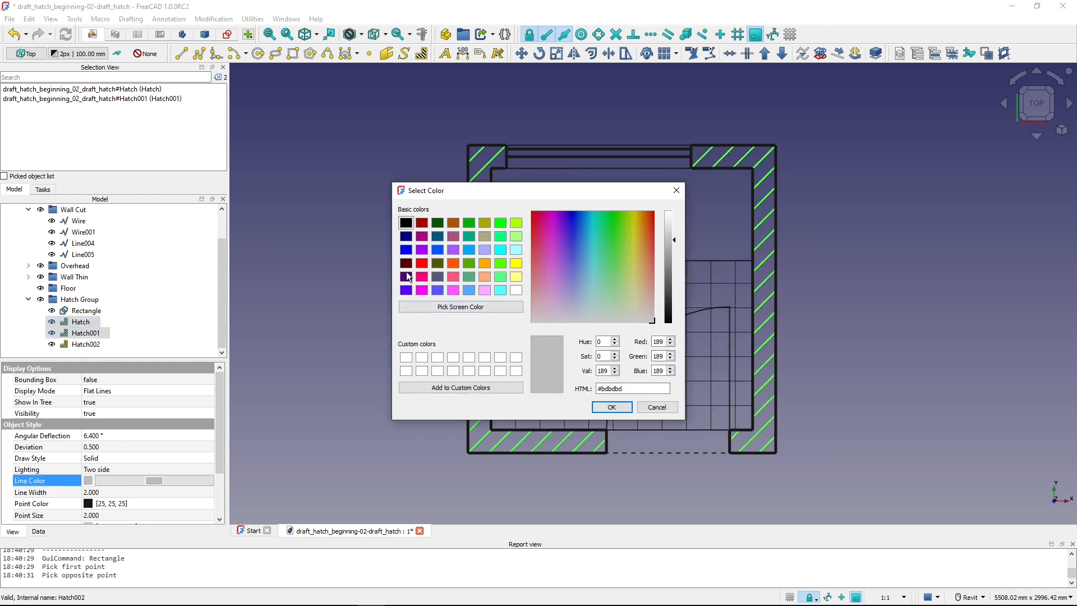
left_click(421, 263)
left_click(607, 407)
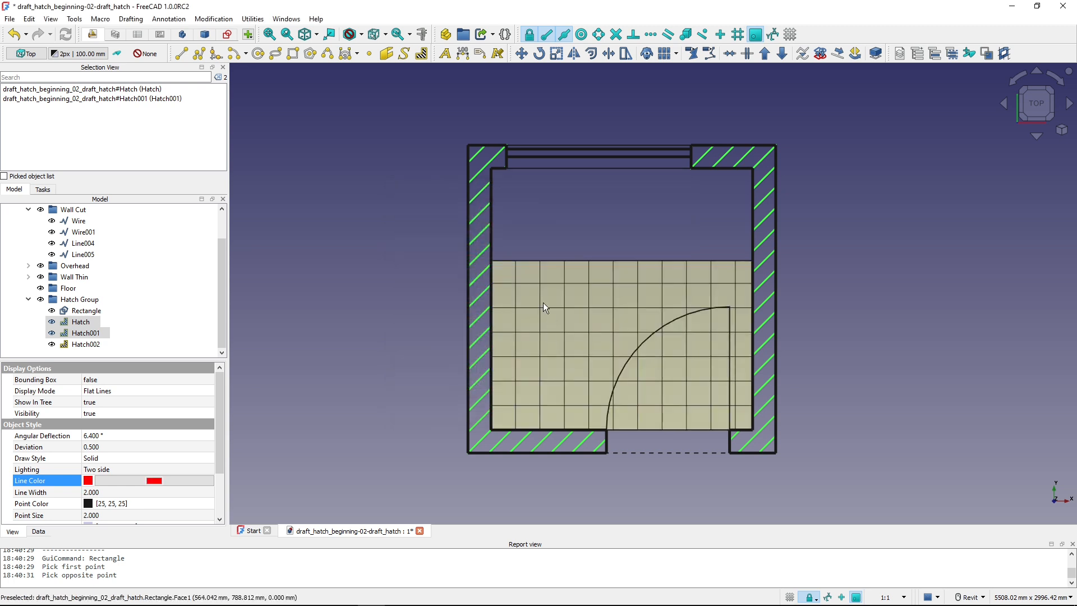
left_click(388, 327)
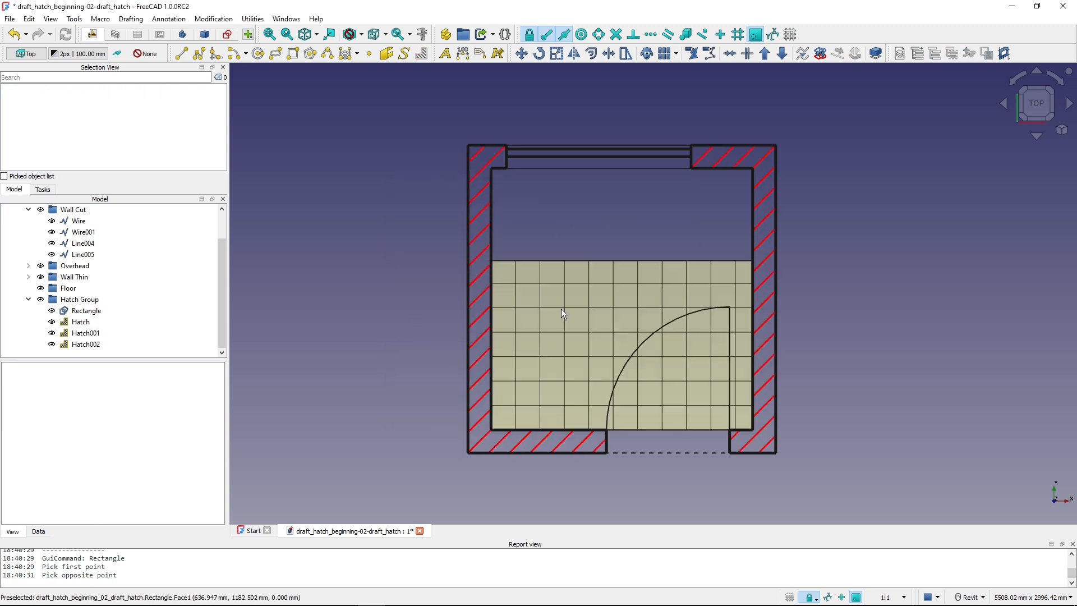
Set the floor hatch's line color to light grey (200, 200, 200) and deselect it
left_click(82, 345)
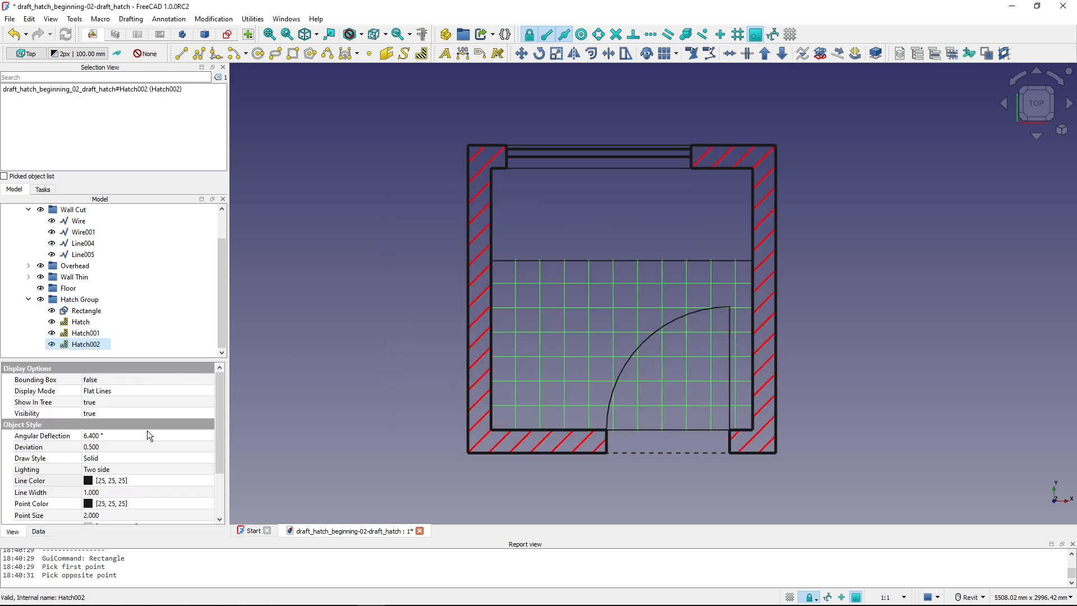
left_click(88, 482)
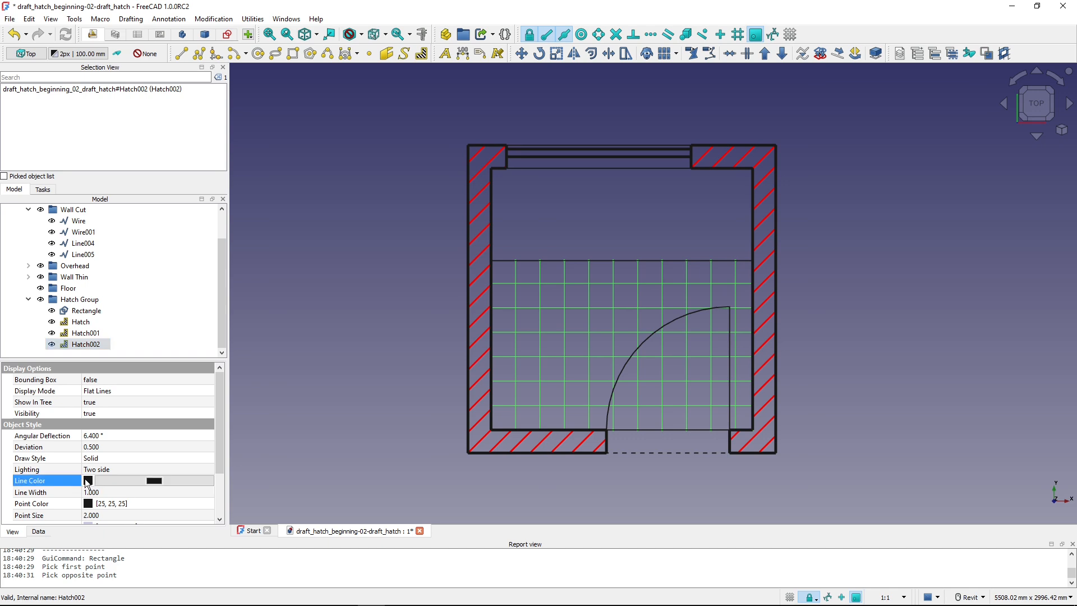
left_click(137, 481)
left_click(670, 237)
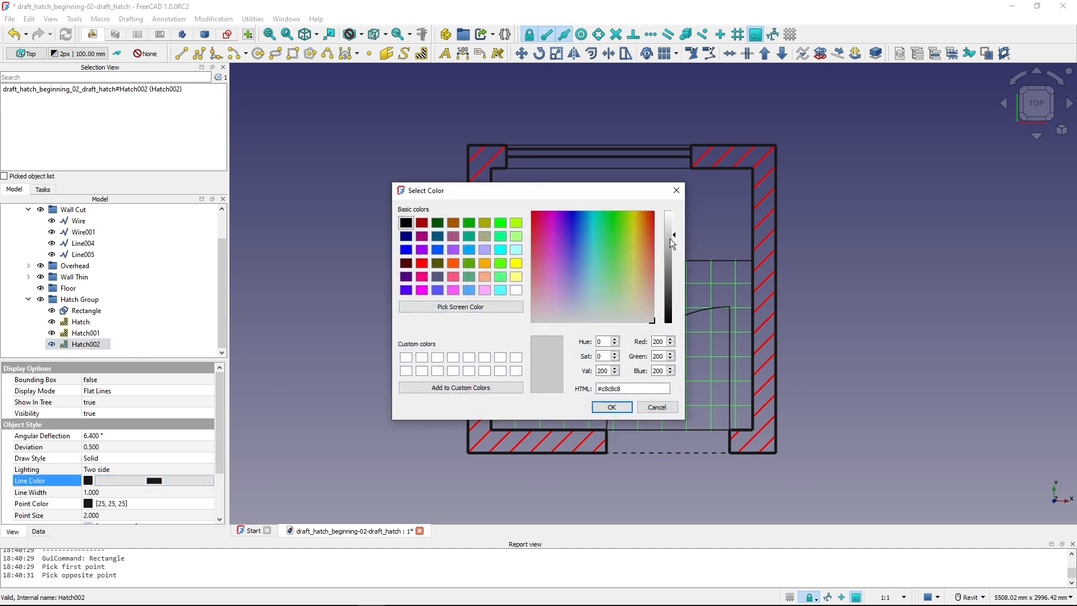
left_click(611, 407)
left_click(612, 477)
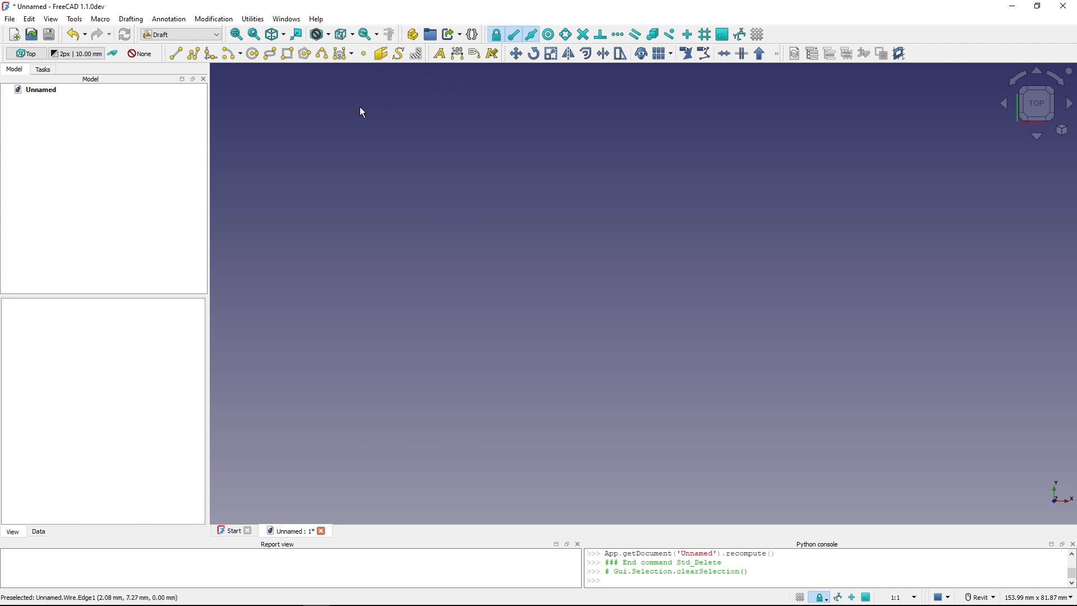
Draw a closed, filled four-sided polyline counterclockwise from its lower-left corner, with a horizontal bottom edge about 28 mm long
left_click(197, 56)
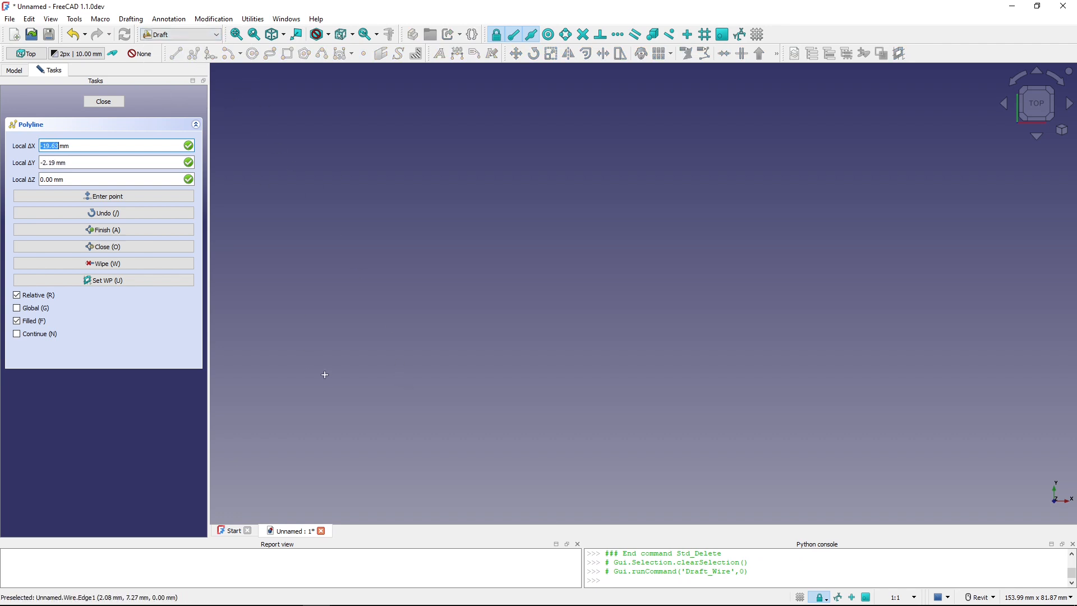
left_click(358, 347)
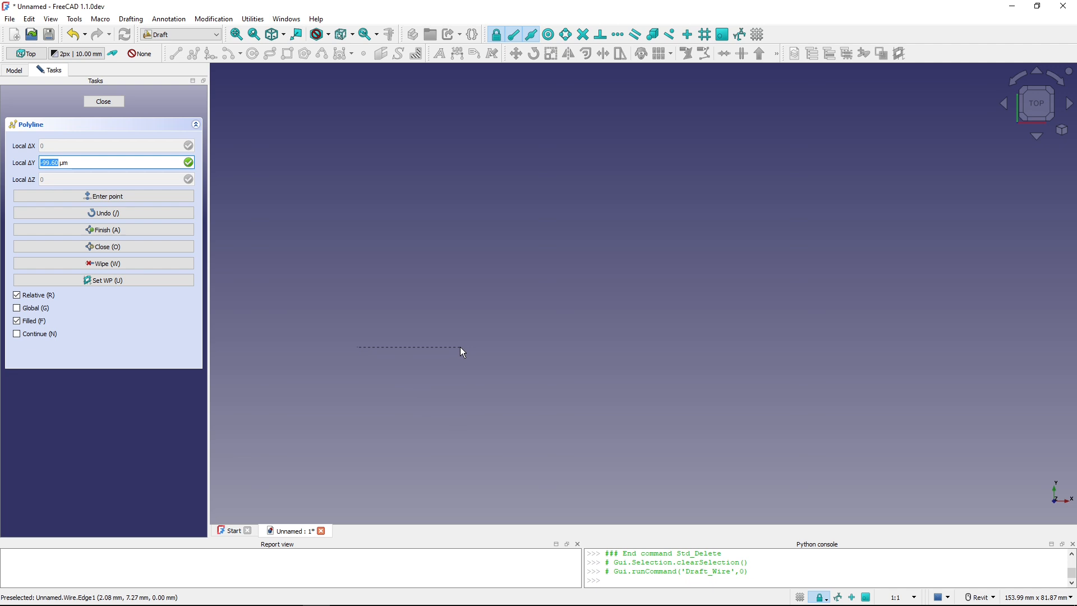
left_click(513, 346)
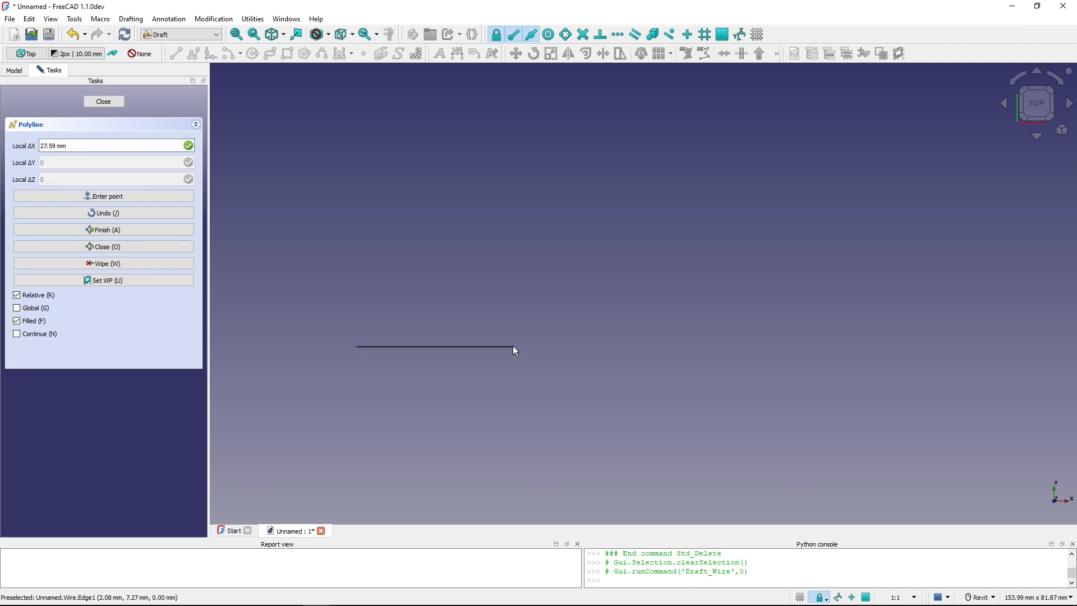
left_click(512, 254)
left_click(400, 254)
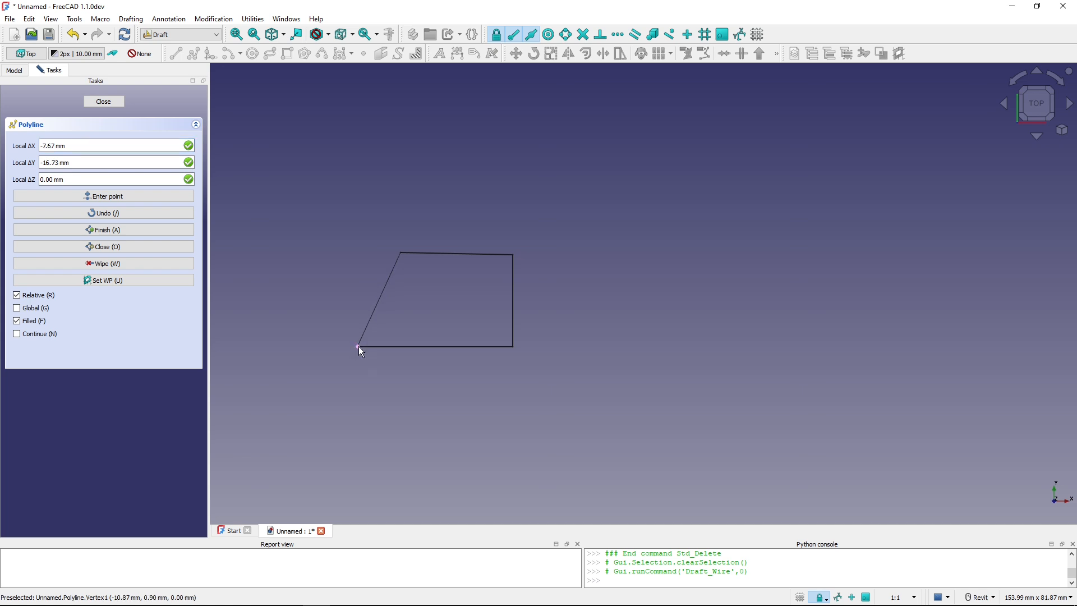
left_click(357, 346)
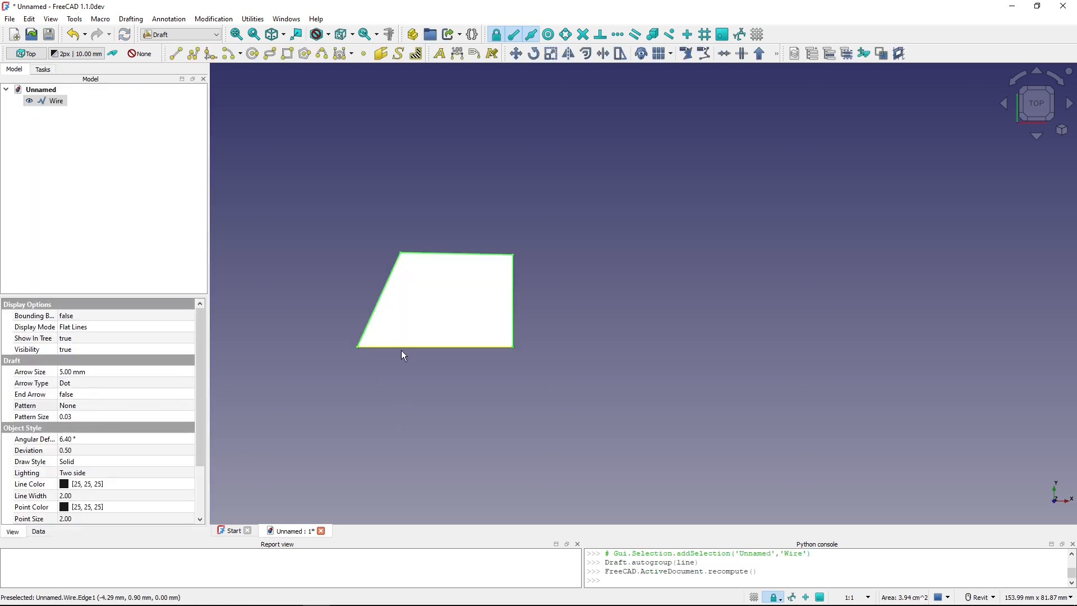
Draw a second closed quadrilateral polyline beside the first, clockwise from its lower-right corner with a left edge about 14 mm long, and deselect it
left_click(194, 53)
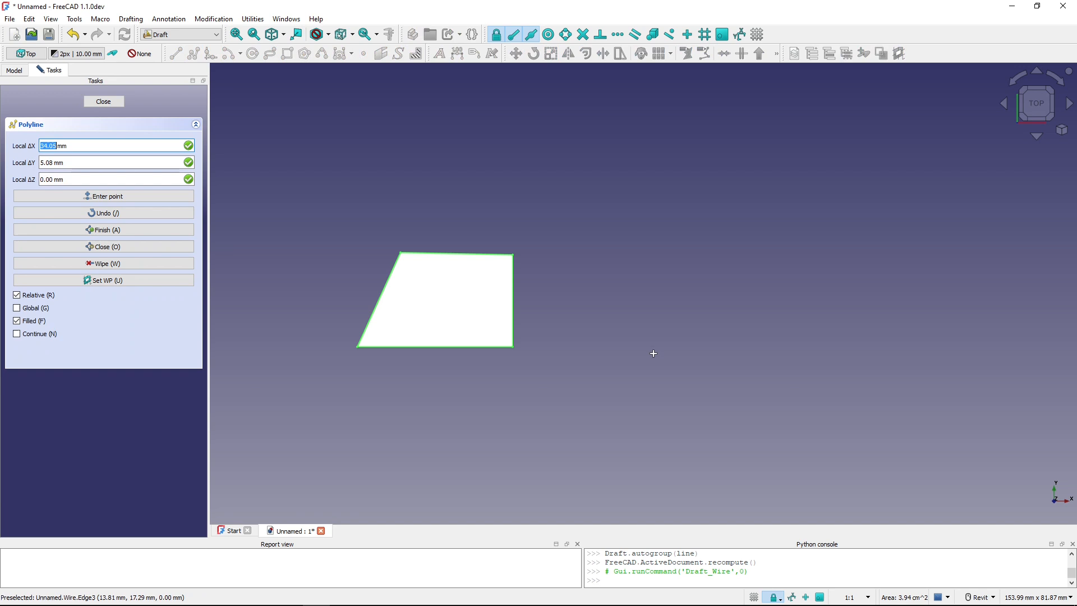
left_click(776, 339)
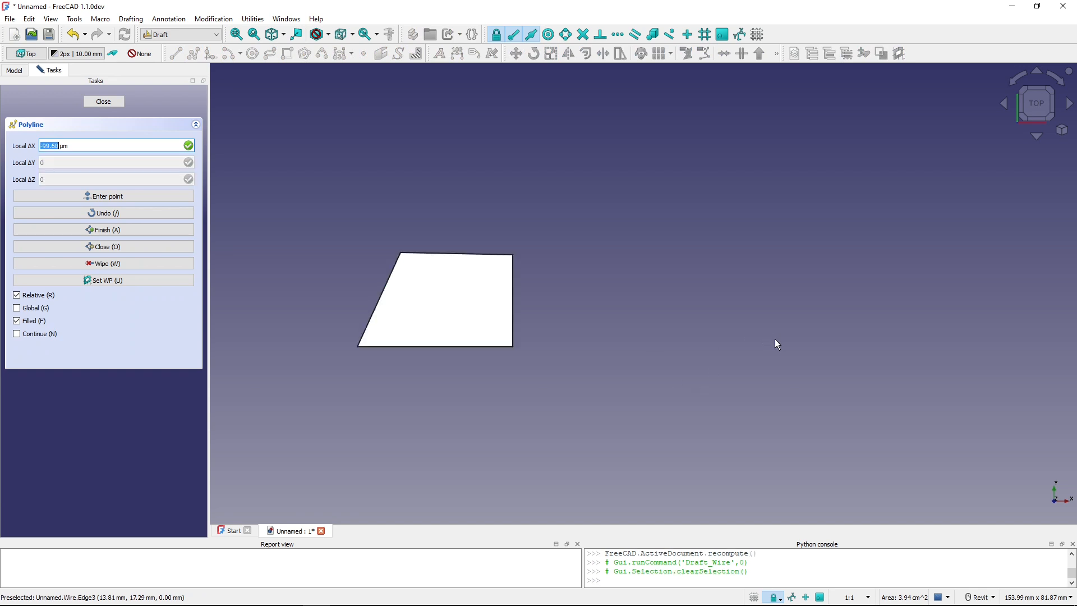
left_click(648, 340)
left_click(647, 260)
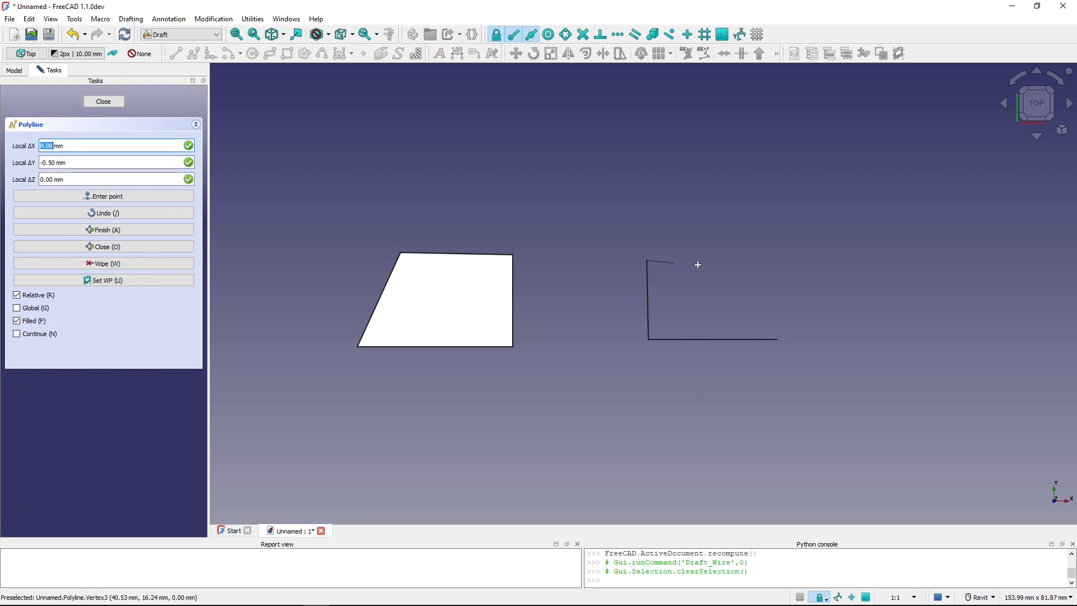
left_click(735, 262)
left_click(778, 340)
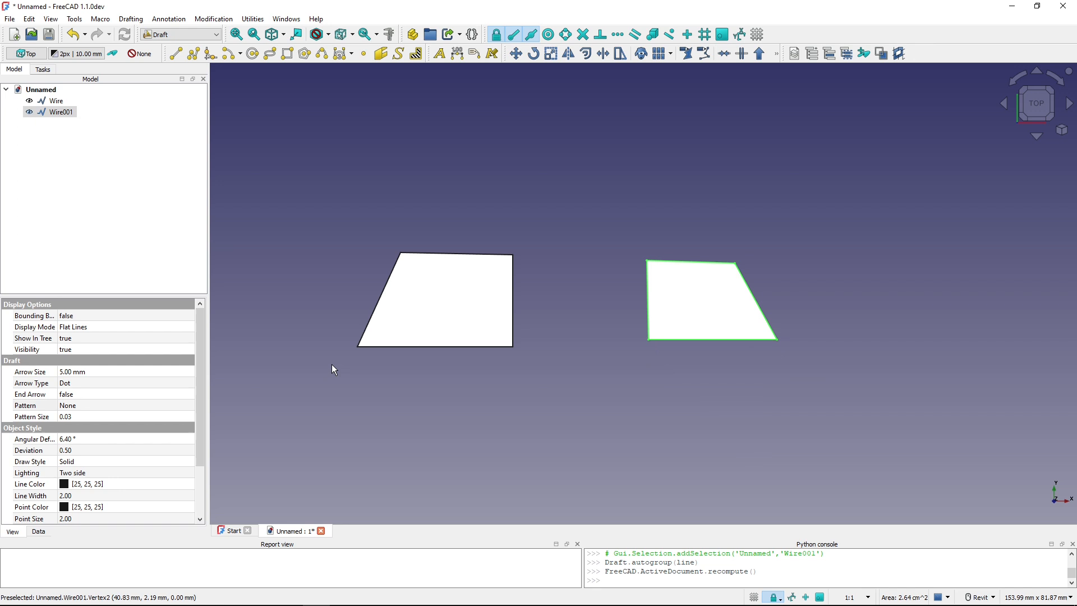
left_click(436, 390)
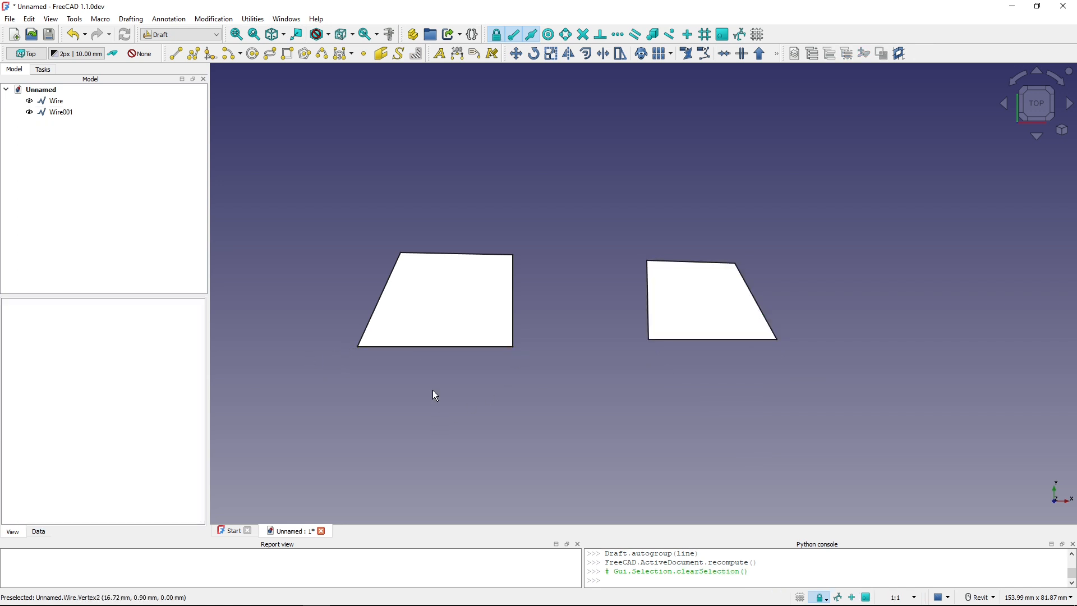
key("Delete")
Hatch the left-hand quadrilateral with the ANSI31 pattern at scale 10 and rotation 0°
left_click(407, 346)
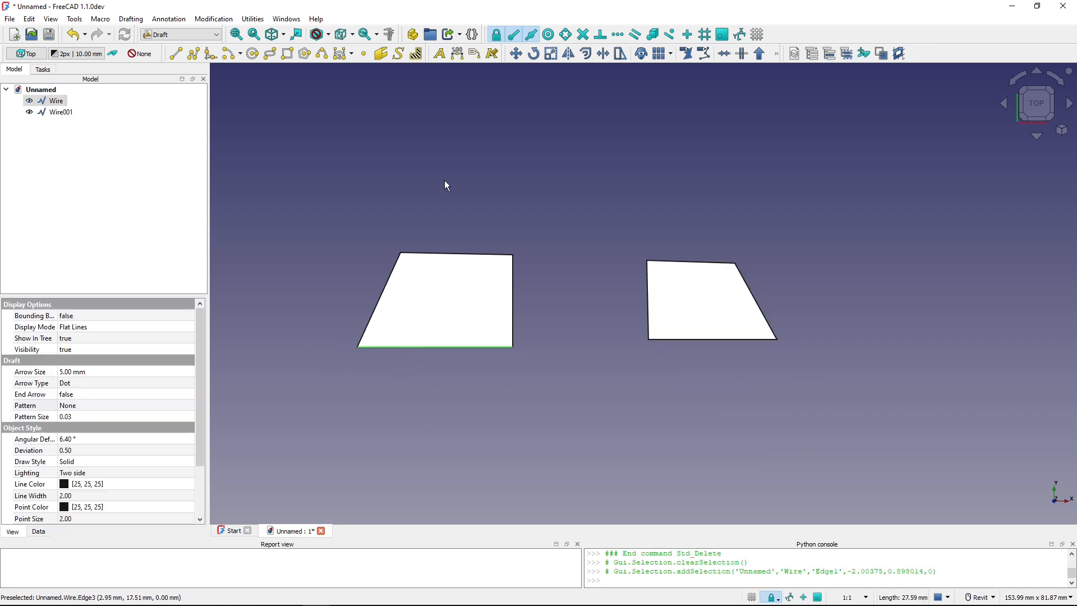
left_click(416, 54)
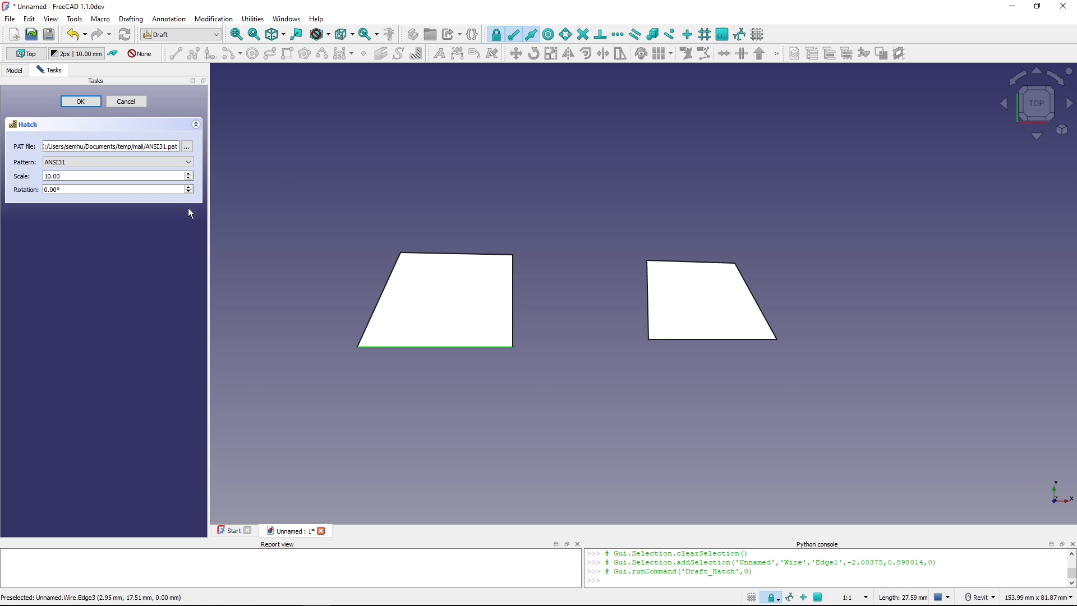
left_click(114, 177)
left_click(83, 102)
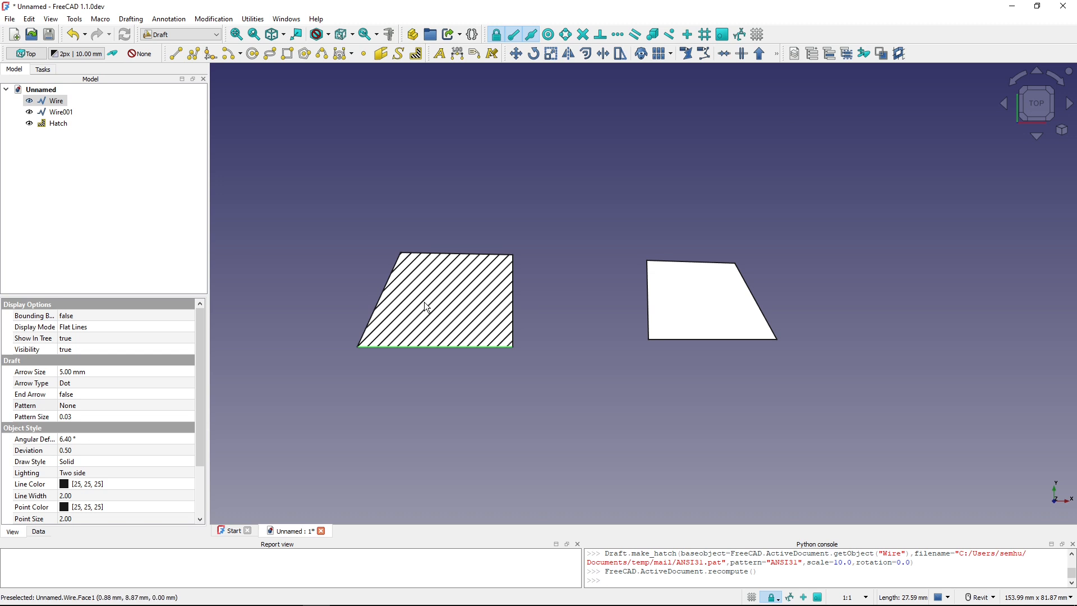
Hatch the right-hand quadrilateral with the ANSI31 pattern at scale 10 and rotation 0°, and deselect it
left_click(649, 296)
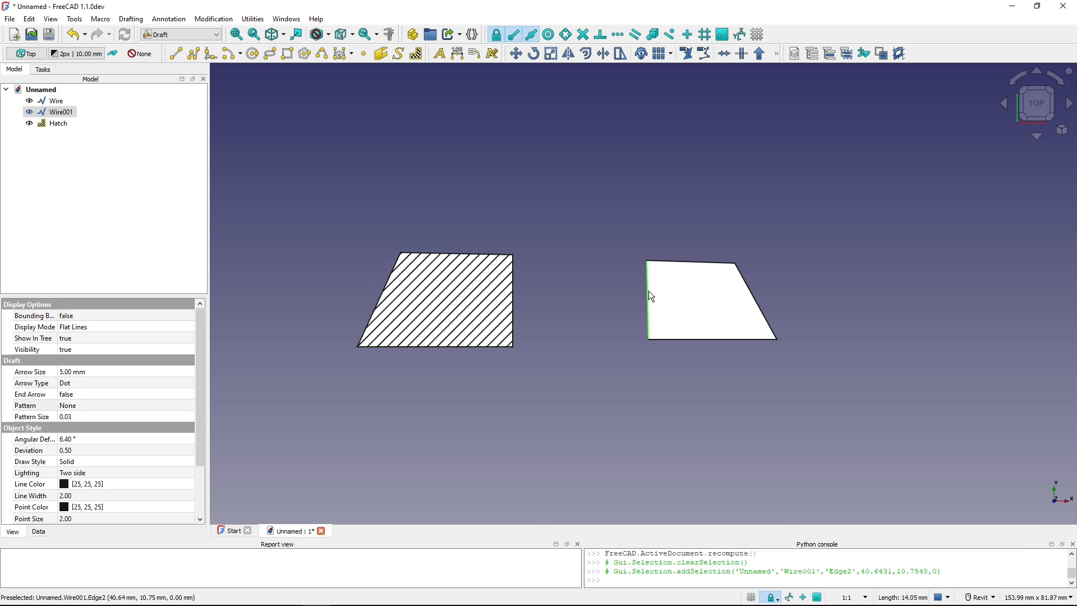
left_click(416, 53)
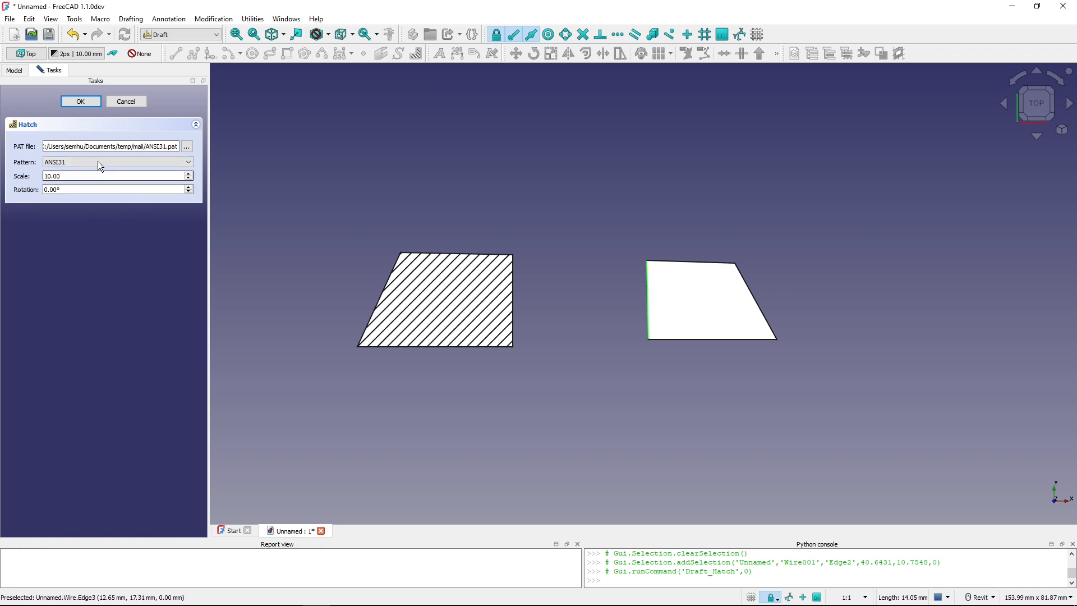
left_click(82, 101)
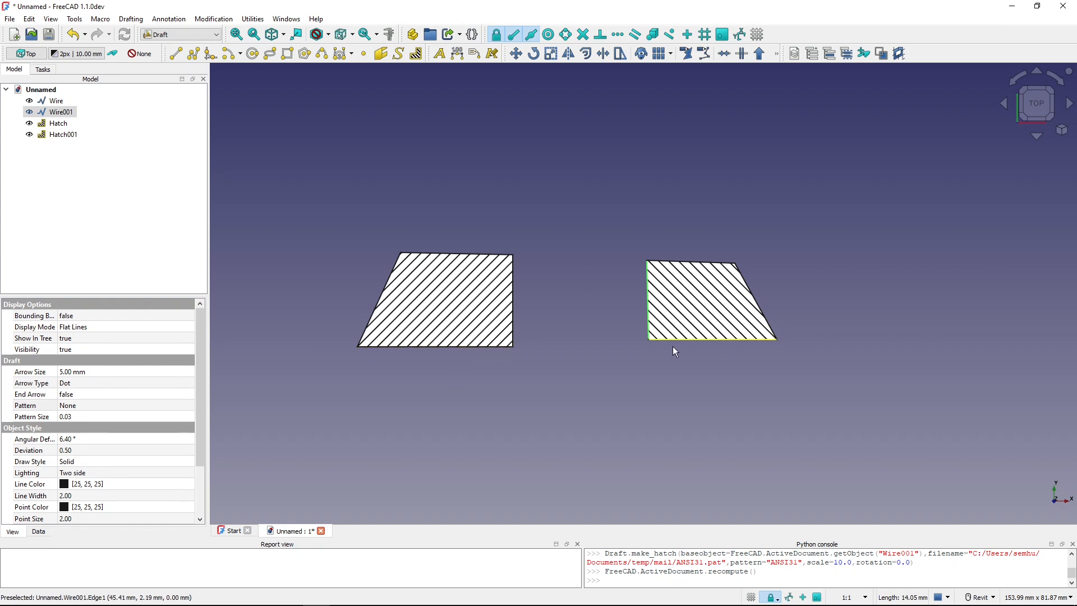
left_click(355, 212)
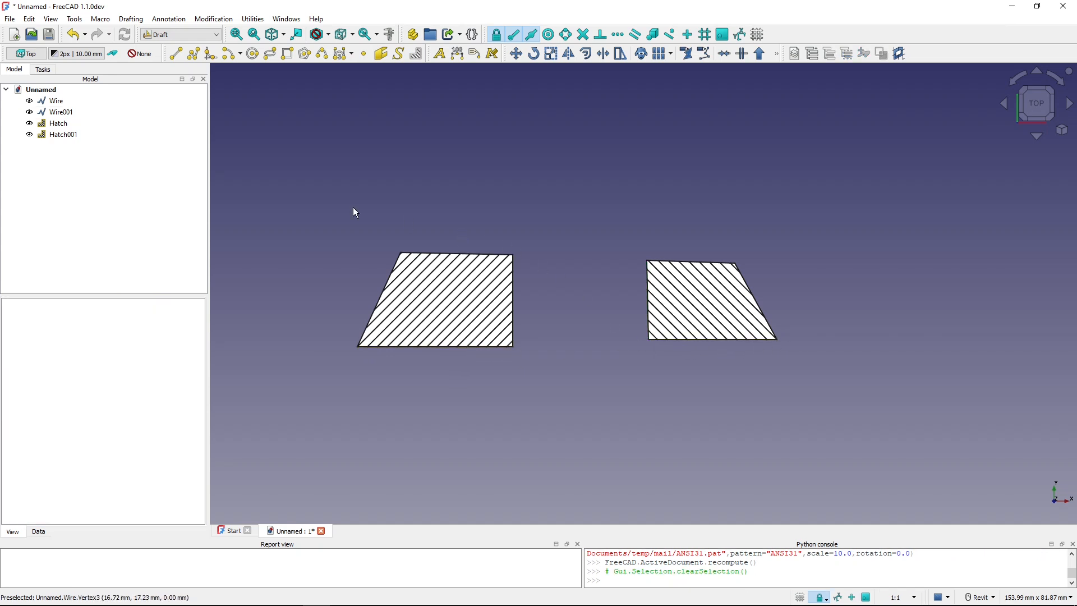
Draw a third closed, filled quadrilateral polyline of about 2.8 cm² above the two hatched shapes, starting at its lowest corner with a slanted edge
left_click(193, 53)
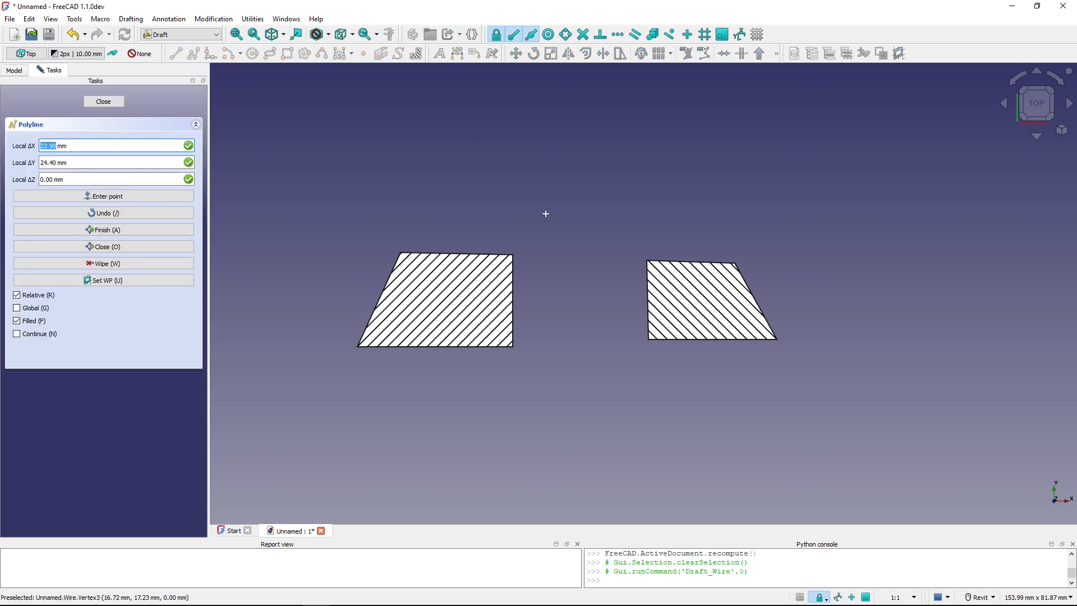
left_click(524, 207)
left_click(620, 123)
left_click(523, 91)
left_click(469, 137)
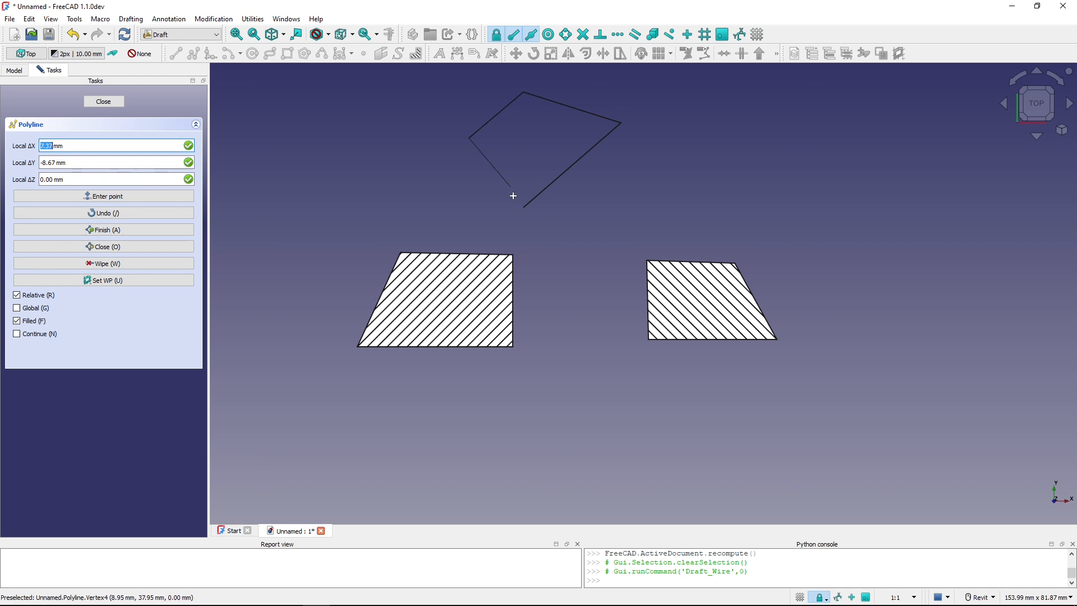
left_click(523, 207)
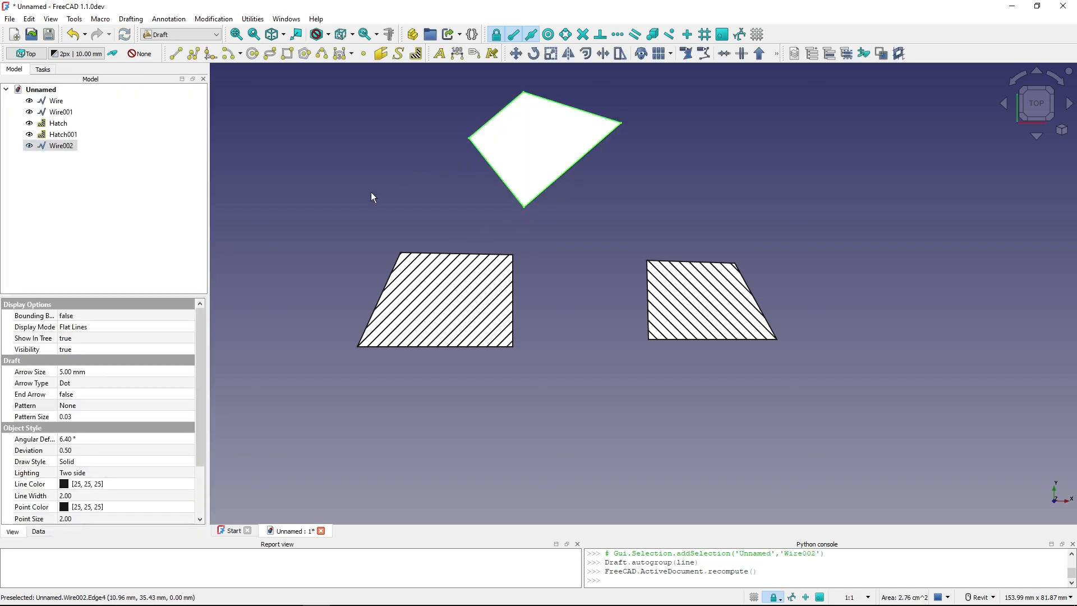
Hatch the upper slanted quadrilateral with the ANSI31 pattern at scale 10 and rotation 0°, and deselect it
left_click(417, 54)
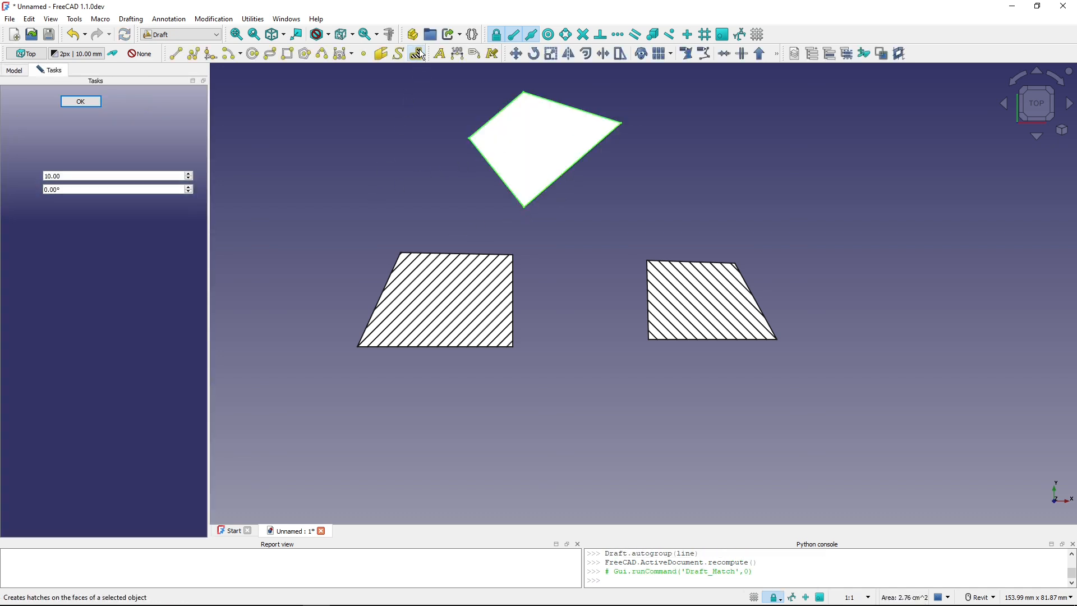
left_click(73, 99)
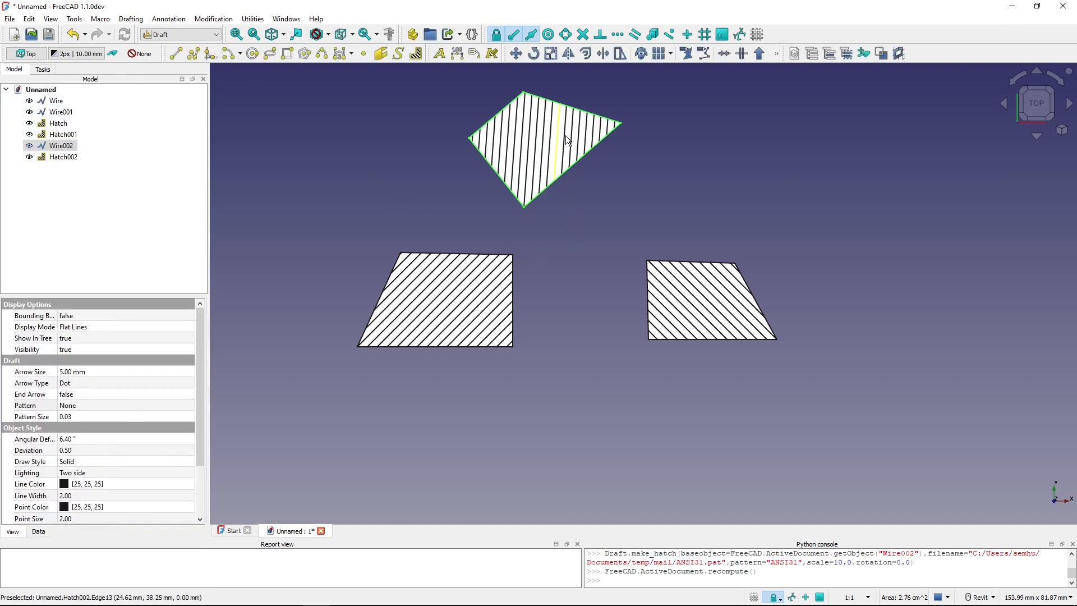
left_click(558, 180)
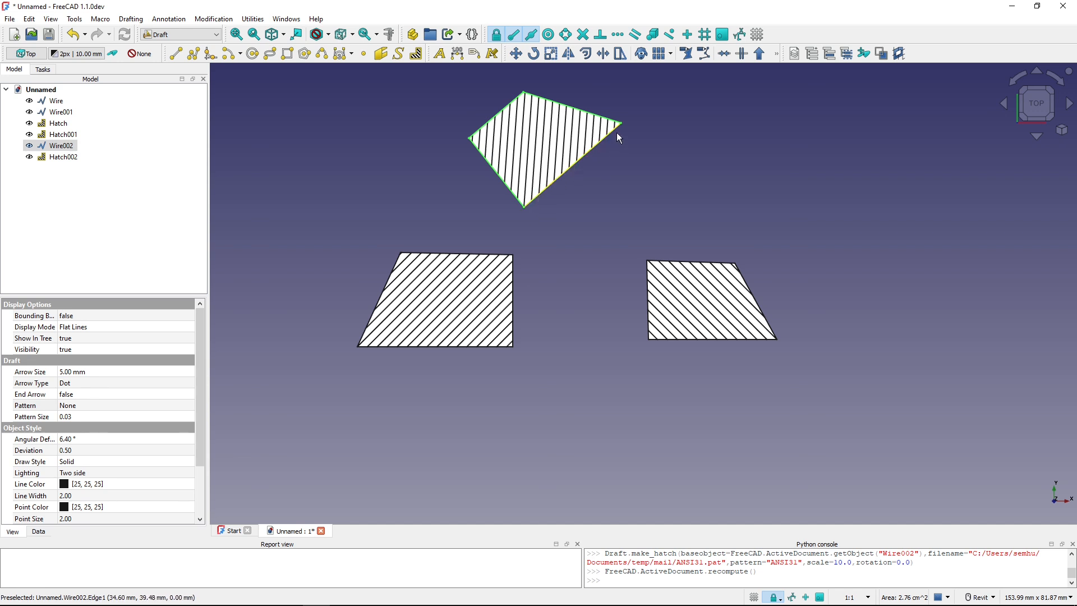
left_click(596, 255)
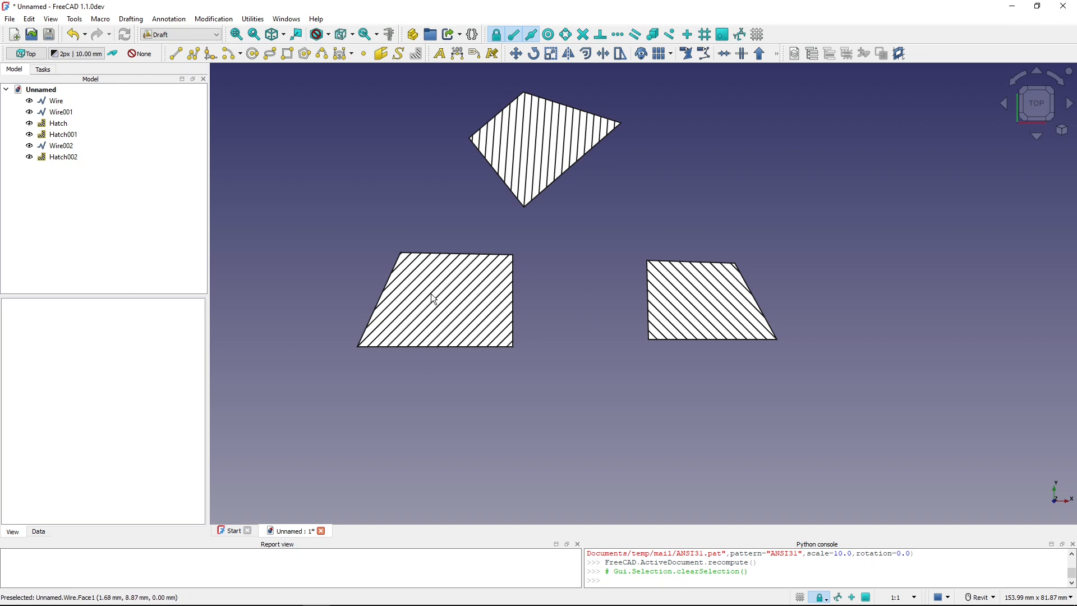
Set the Translate property of the left-hand quadrilateral's hatch to false
left_click(409, 253)
left_click(370, 245)
left_click(59, 123)
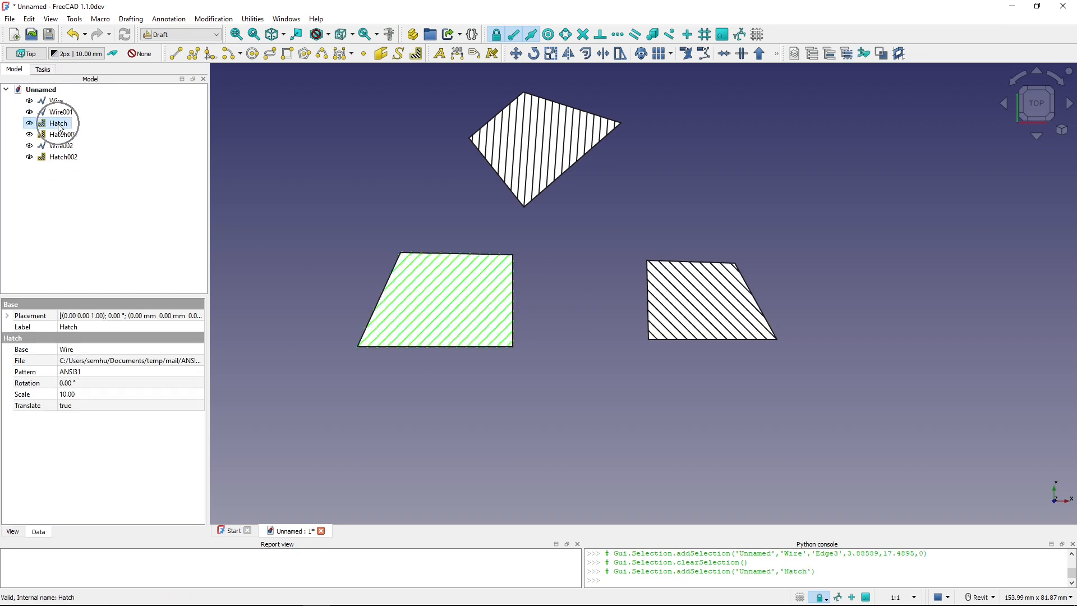
left_click(37, 532)
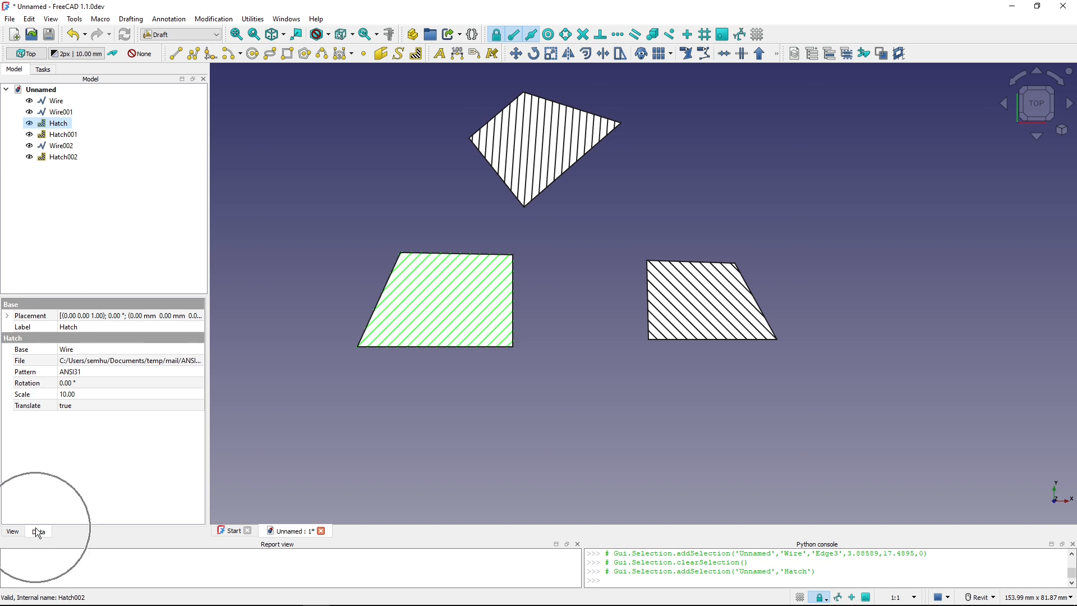
left_click(37, 532)
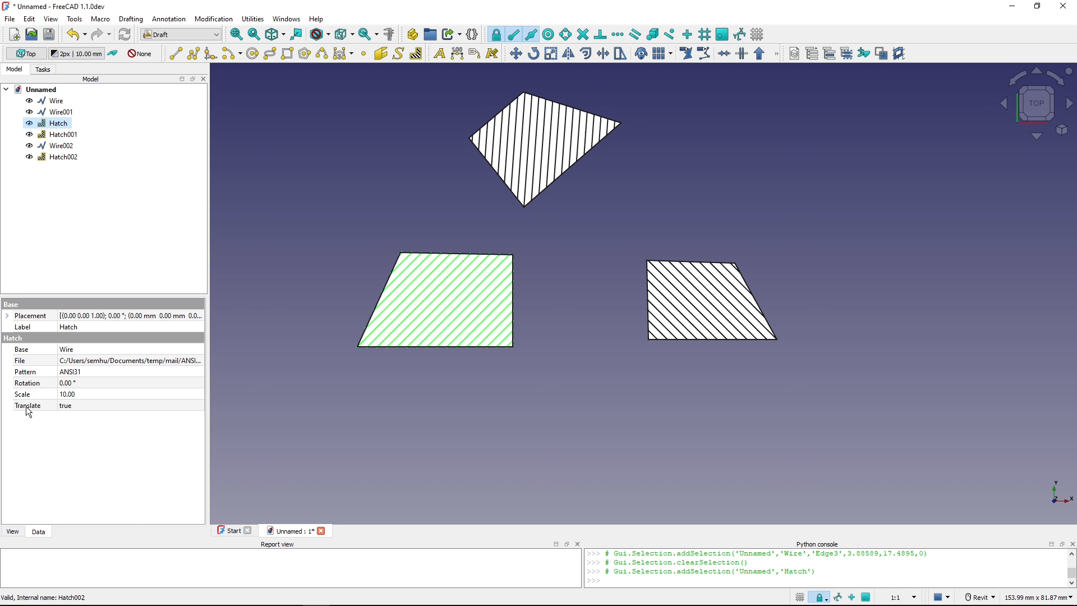
mouse_move(75, 408)
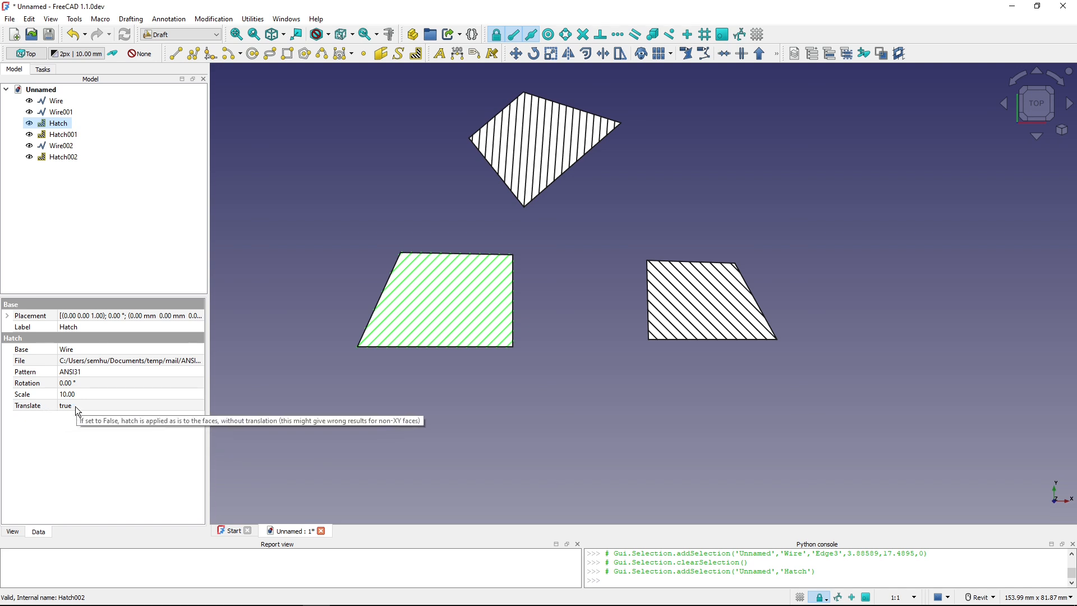
left_click(75, 406)
left_click(75, 407)
left_click(76, 415)
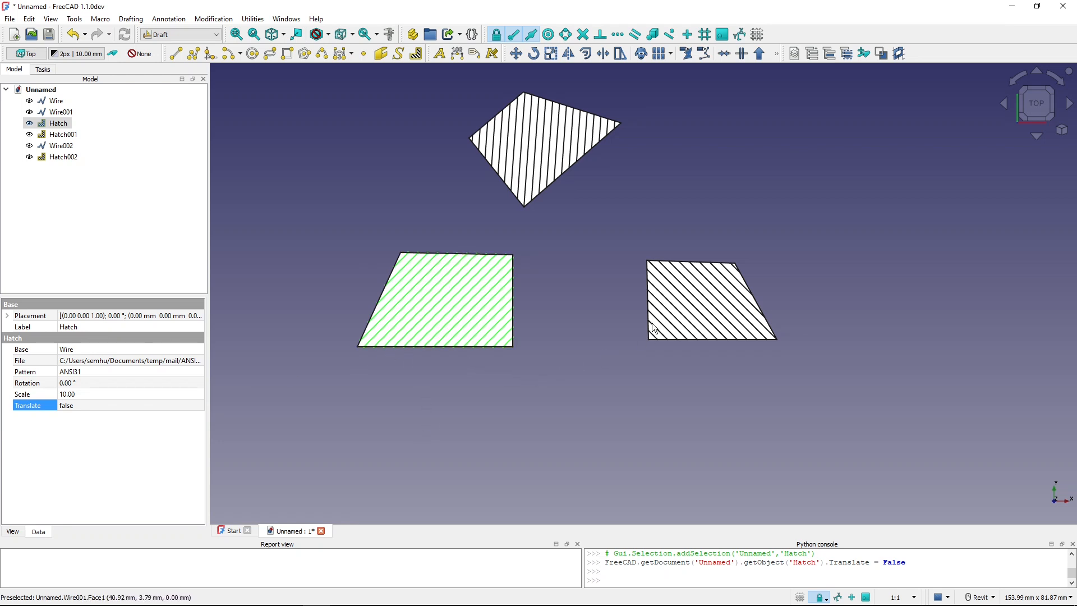
Set the Translate property of the right-hand quadrilateral's hatch to false, and deselect it
left_click(71, 138)
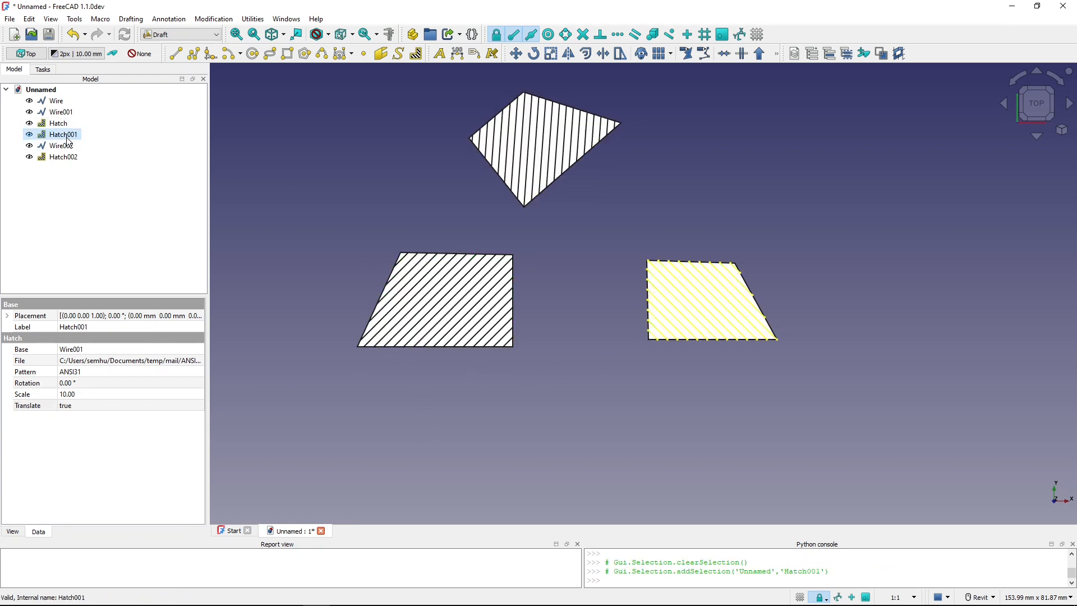
key("ctrl")
left_click(100, 405)
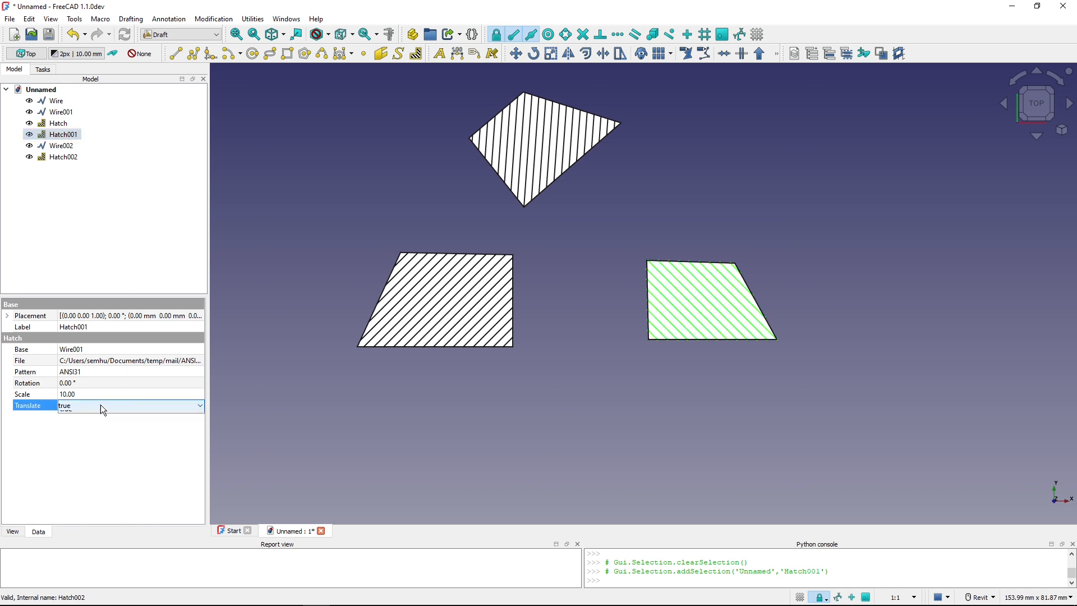
left_click(100, 405)
left_click(93, 421)
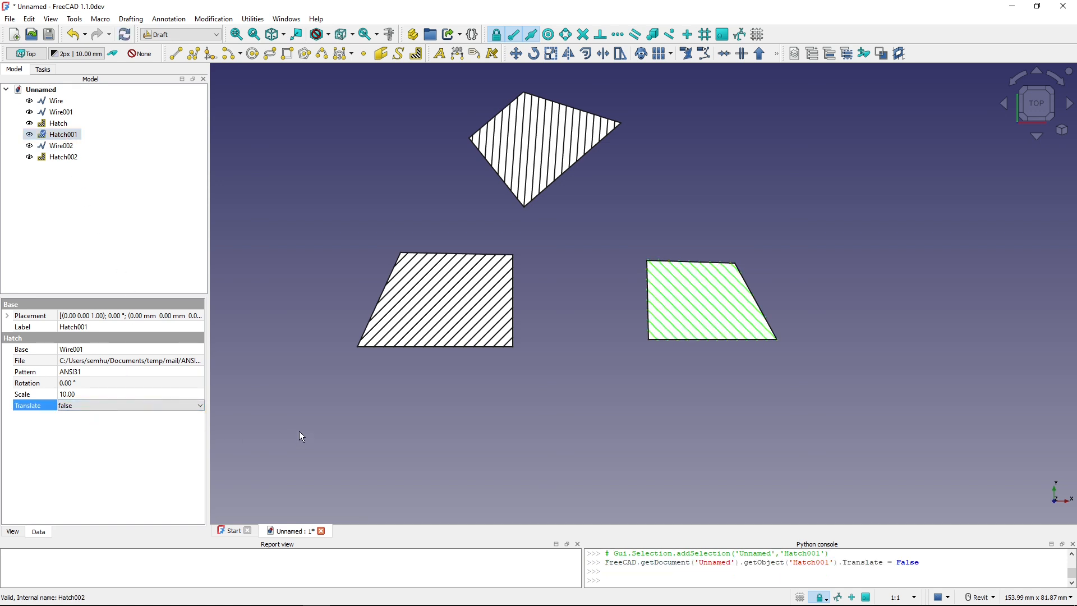
left_click(330, 433)
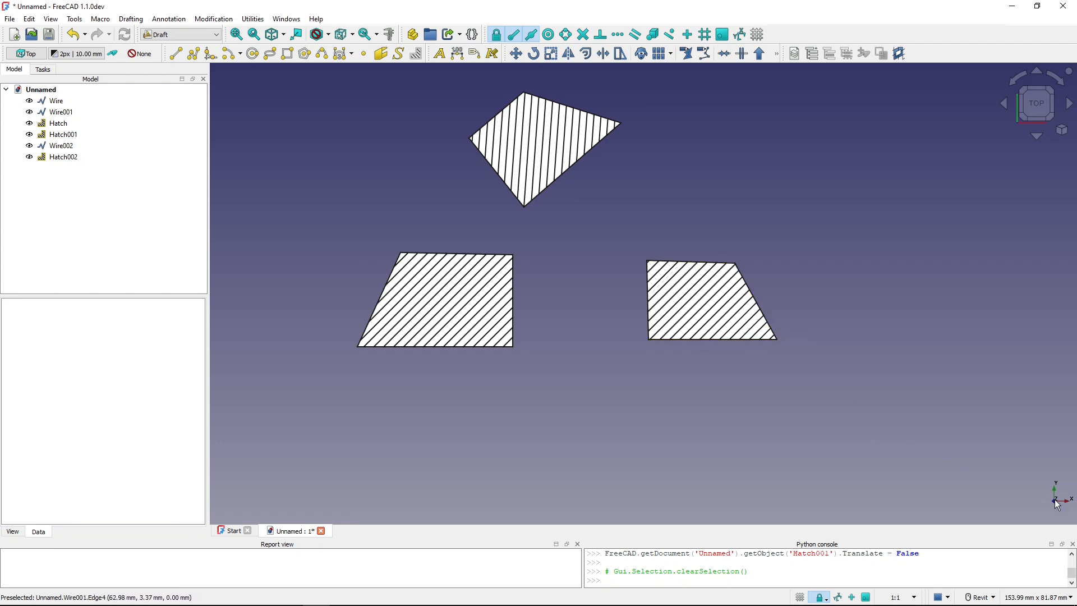
Set the Translate property of the upper slanted quadrilateral's hatch to false, and deselect it
key("ctrl")
key("ctrl")
left_click(60, 158)
left_click(92, 407)
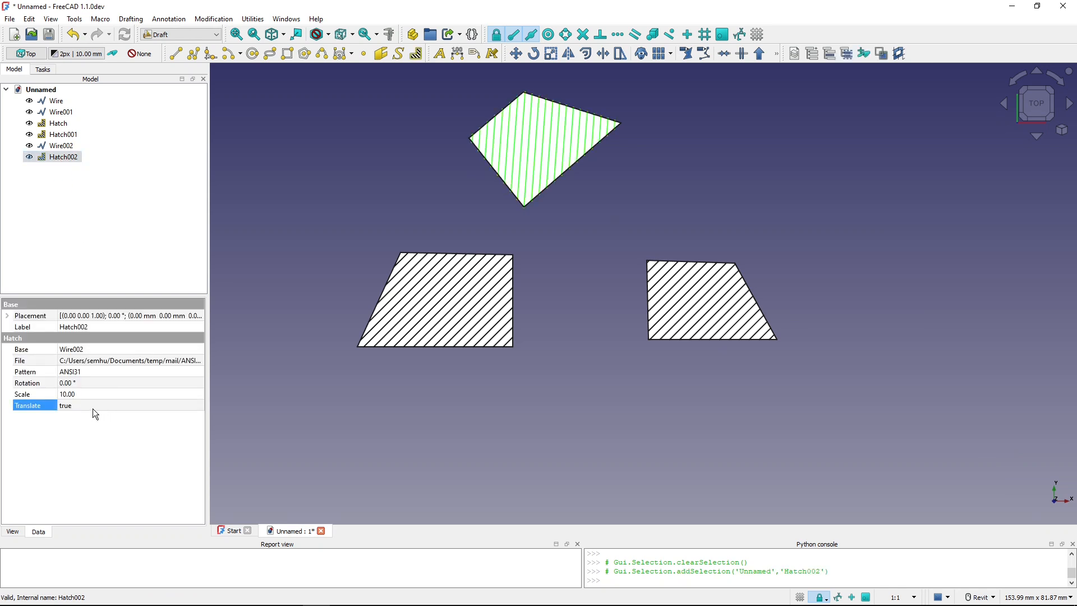
left_click(93, 408)
left_click(95, 421)
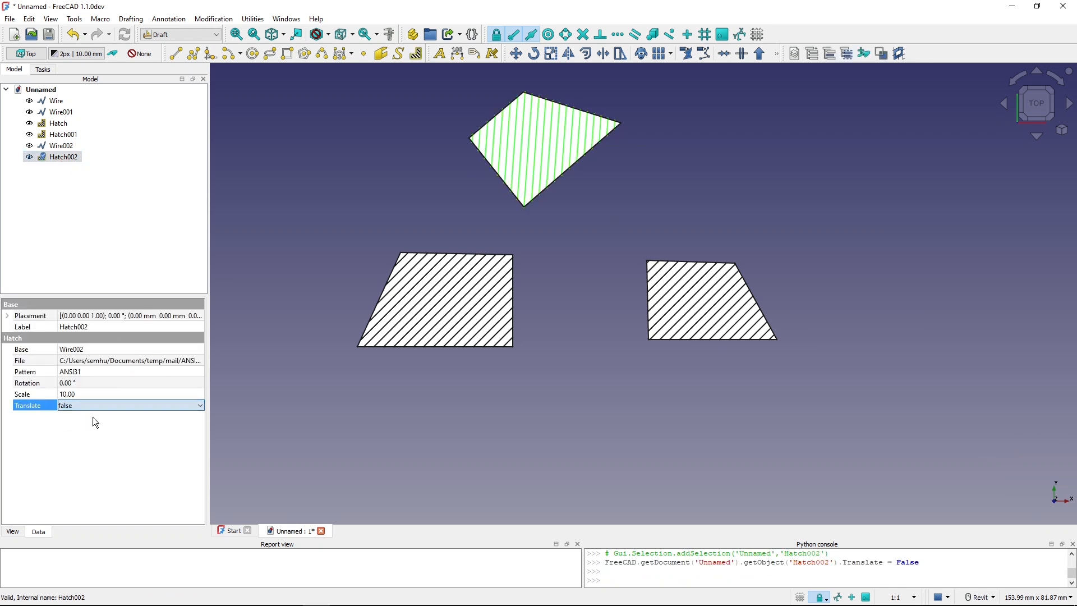
left_click(291, 439)
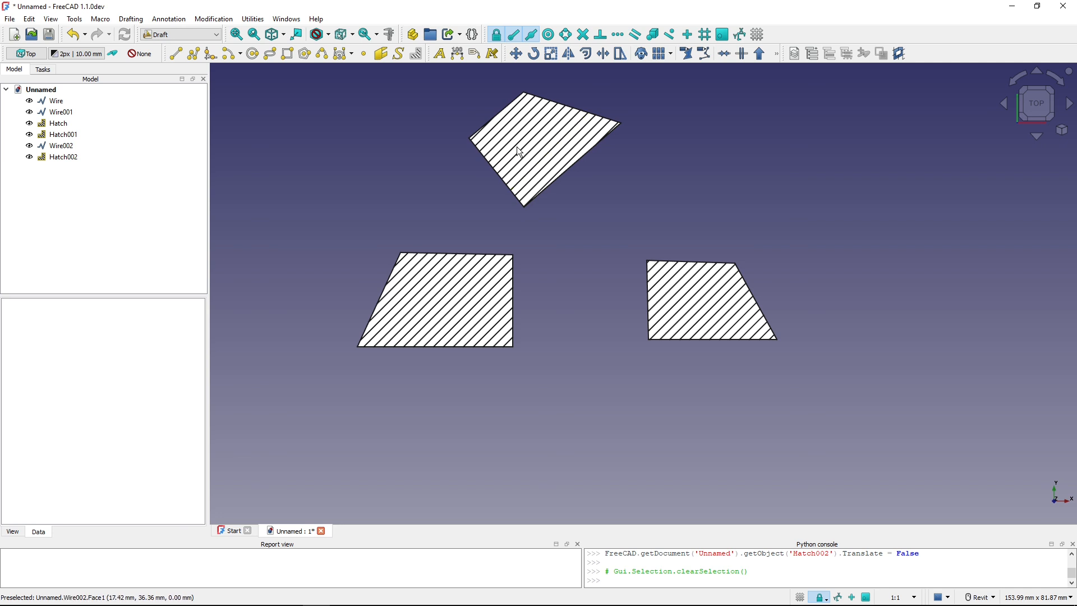
key("ctrl")
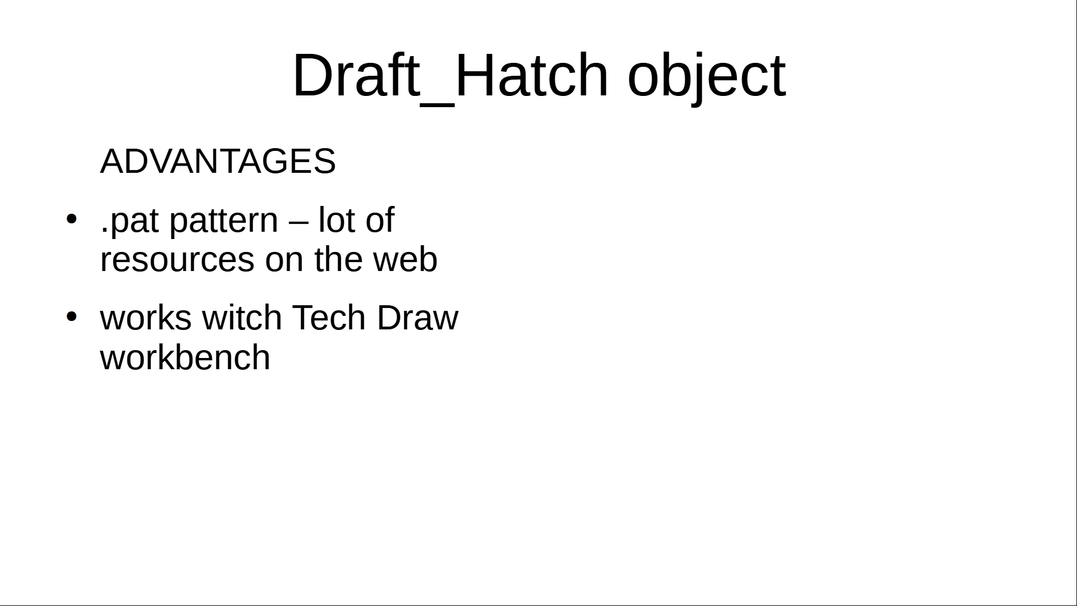
key("Right")
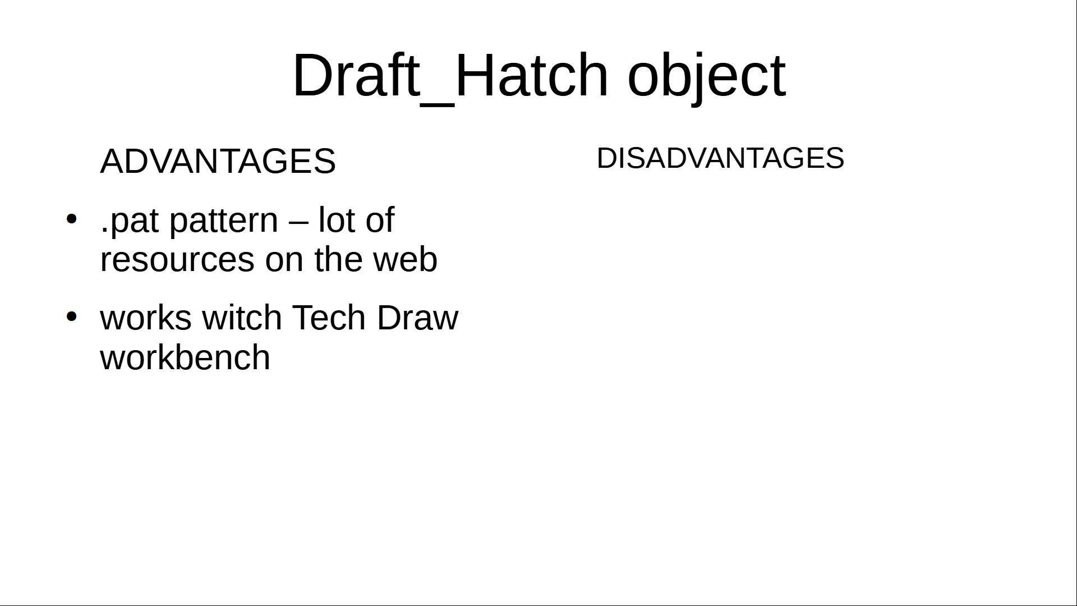
key("Right")
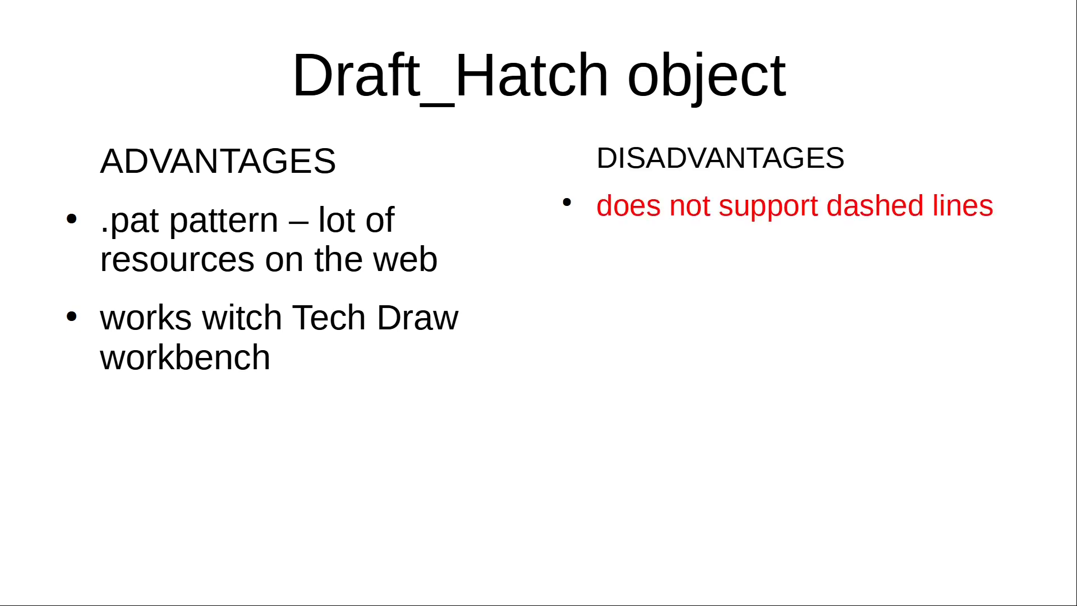
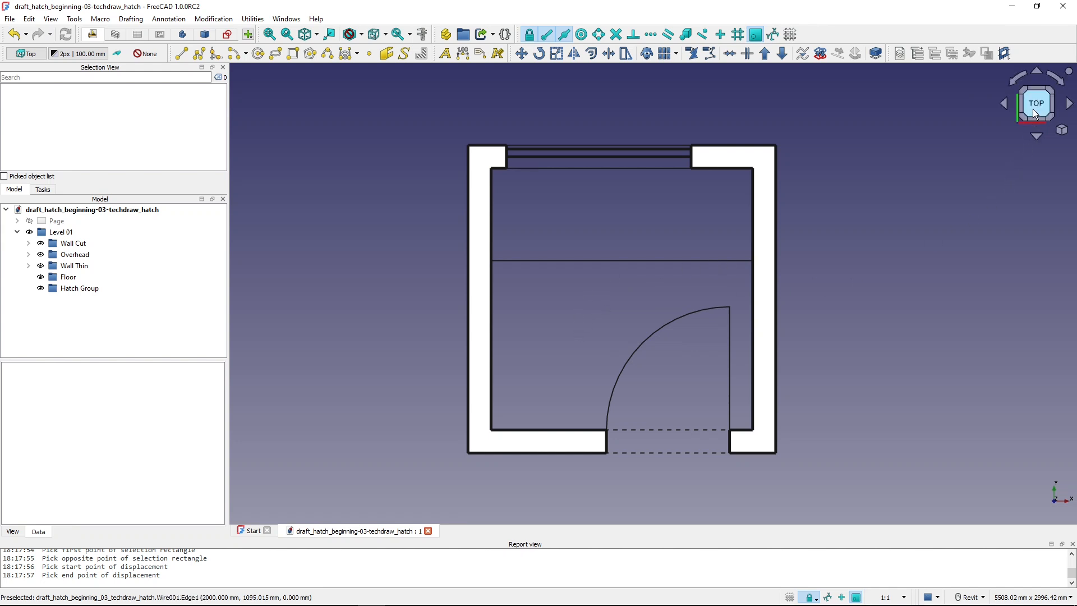
Switch to the TechDraw workbench and open the drawing page of the cabin floor plan document
left_click(621, 295)
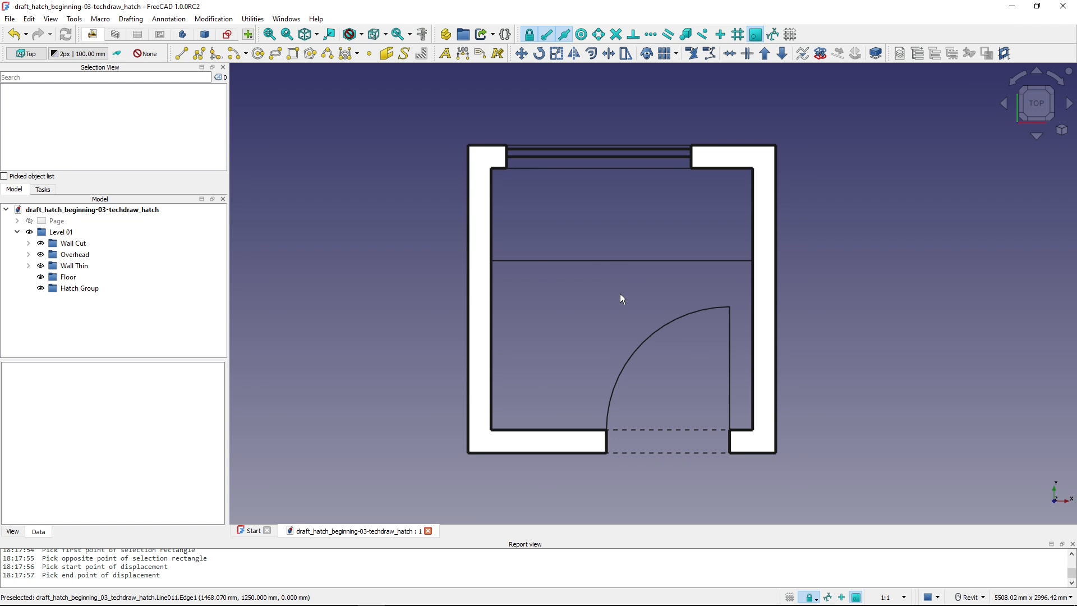
left_click(158, 37)
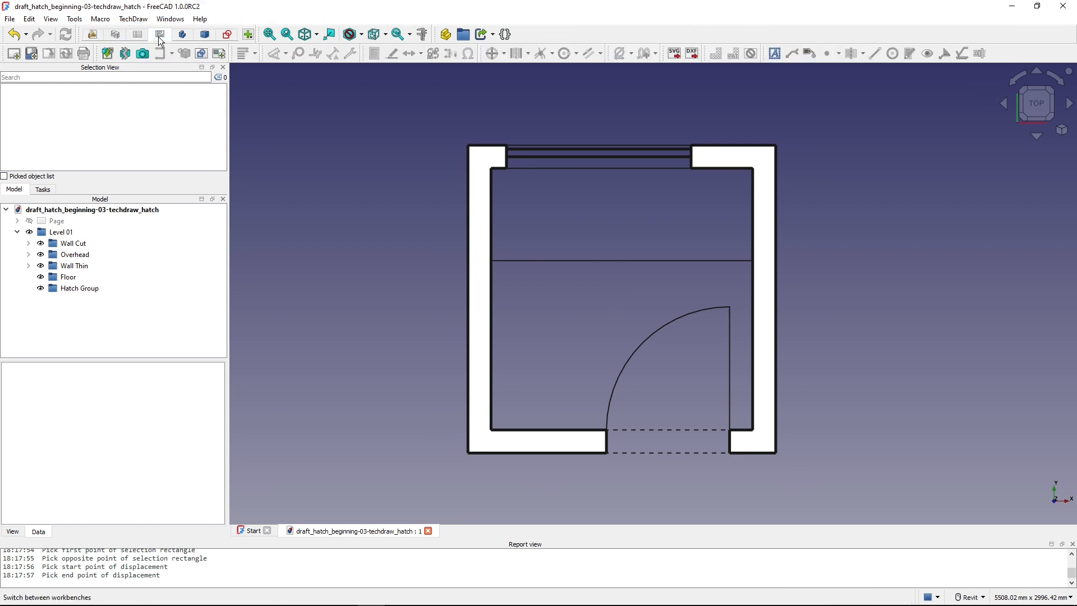
left_click(55, 223)
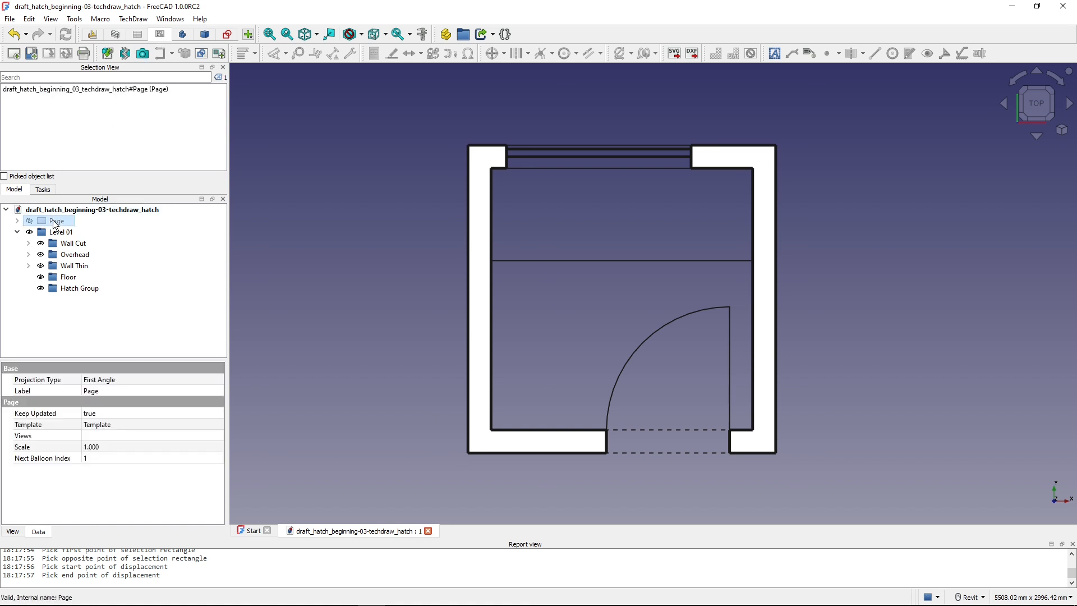
double_click(55, 222)
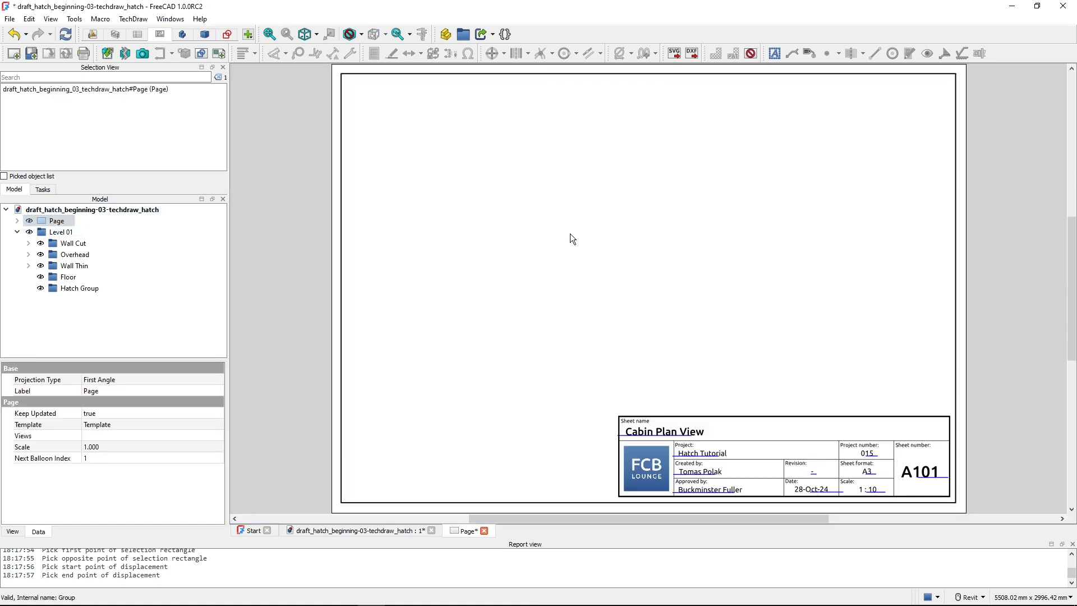
Insert a TechDraw view of the Level 01 group on the drawing page
left_click(63, 234)
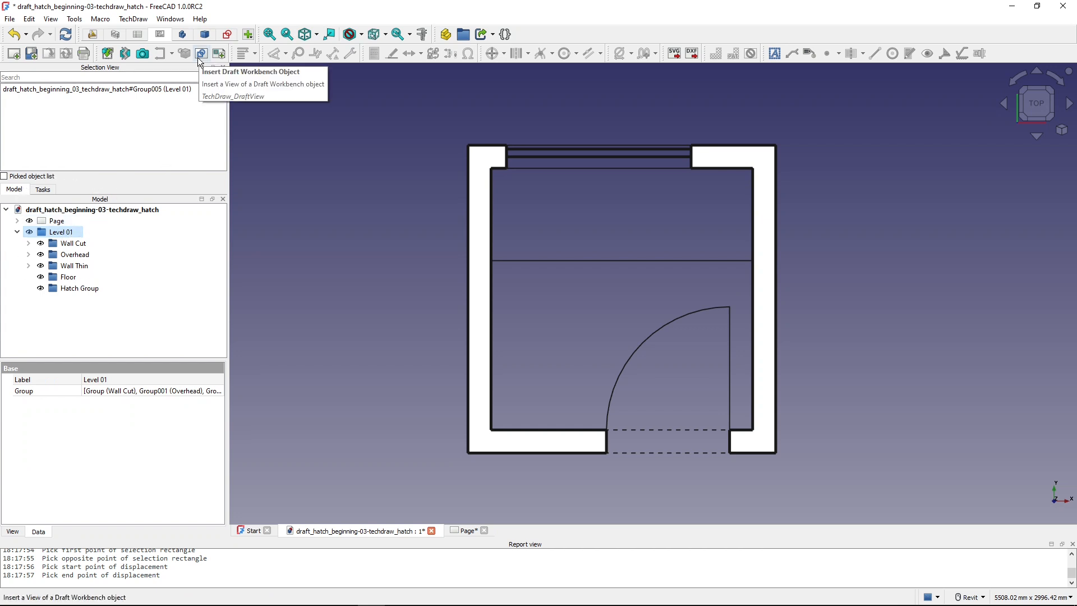
key("ctrl")
key("ctrl")
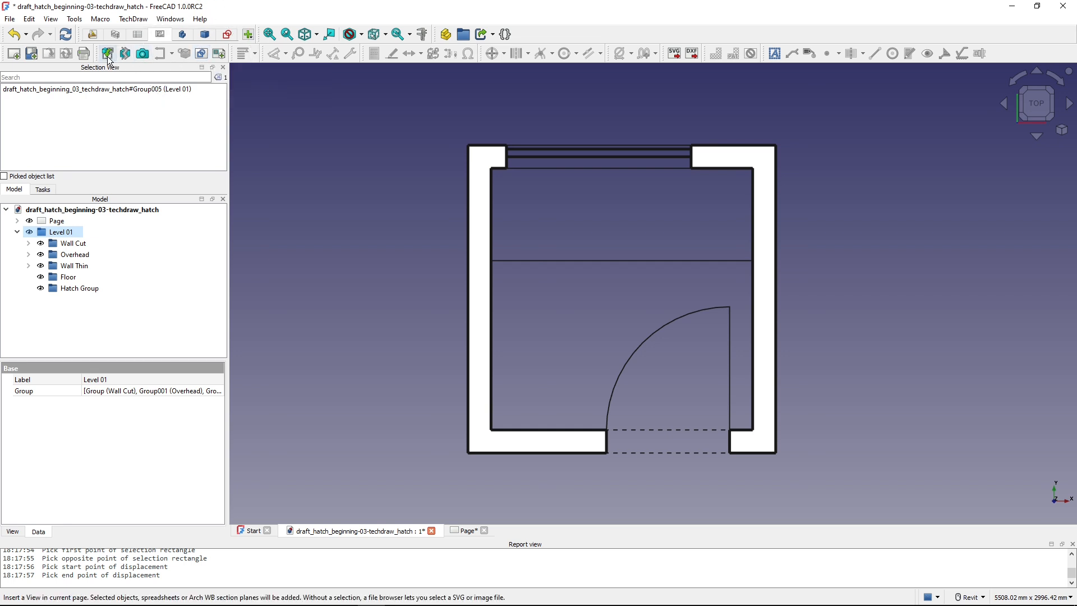
key("ctrl")
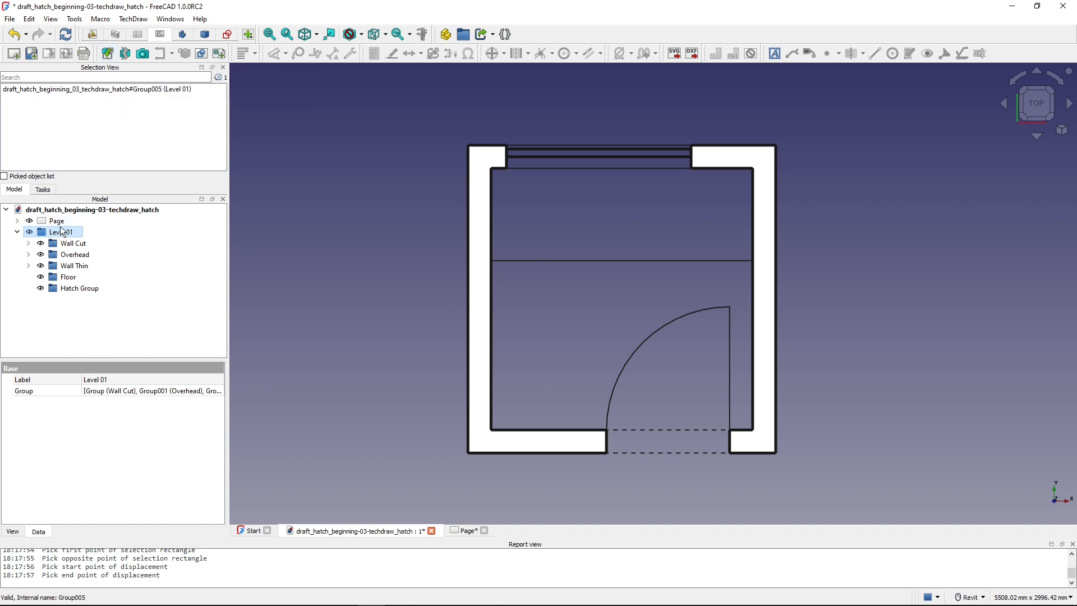
left_click(107, 53)
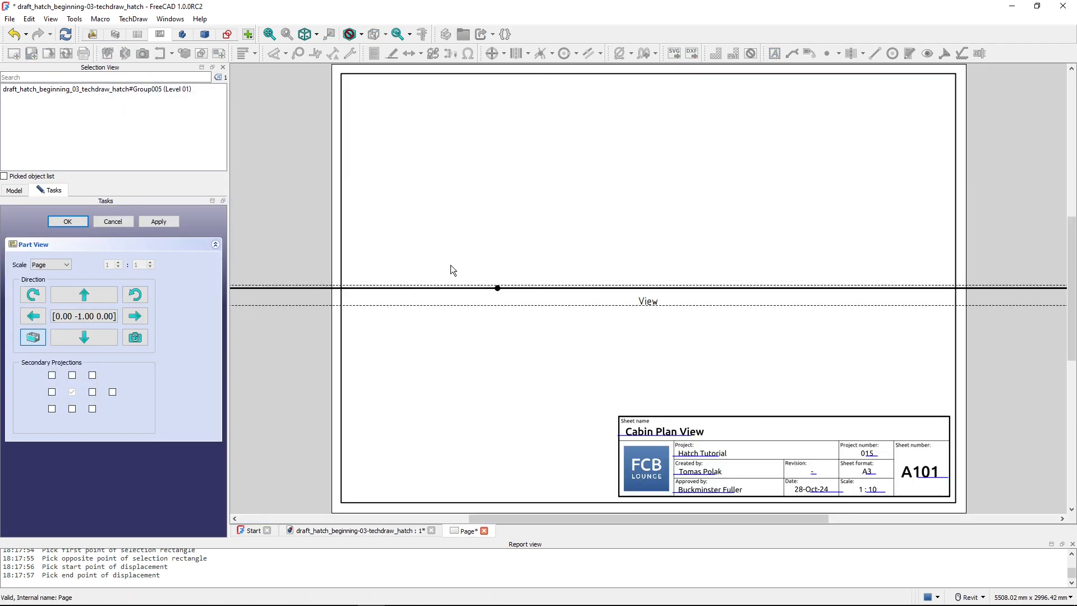
Orient the new part view to look from the top, with direction [0.00 0.00 1.00]
scroll(456, 266, "down", 4)
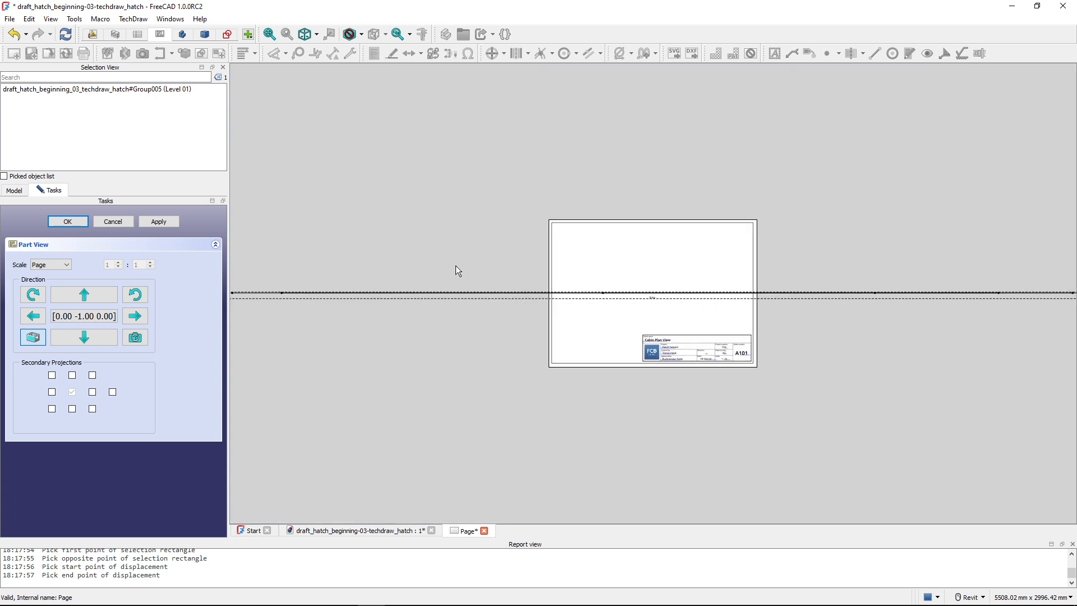
scroll(704, 285, "up", 2)
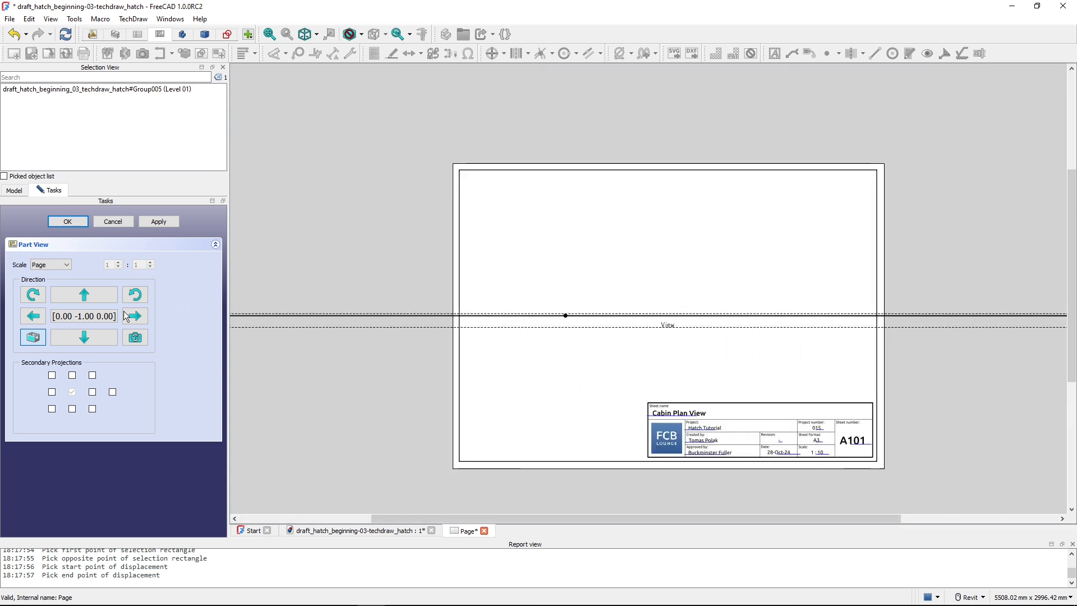
left_click(84, 336)
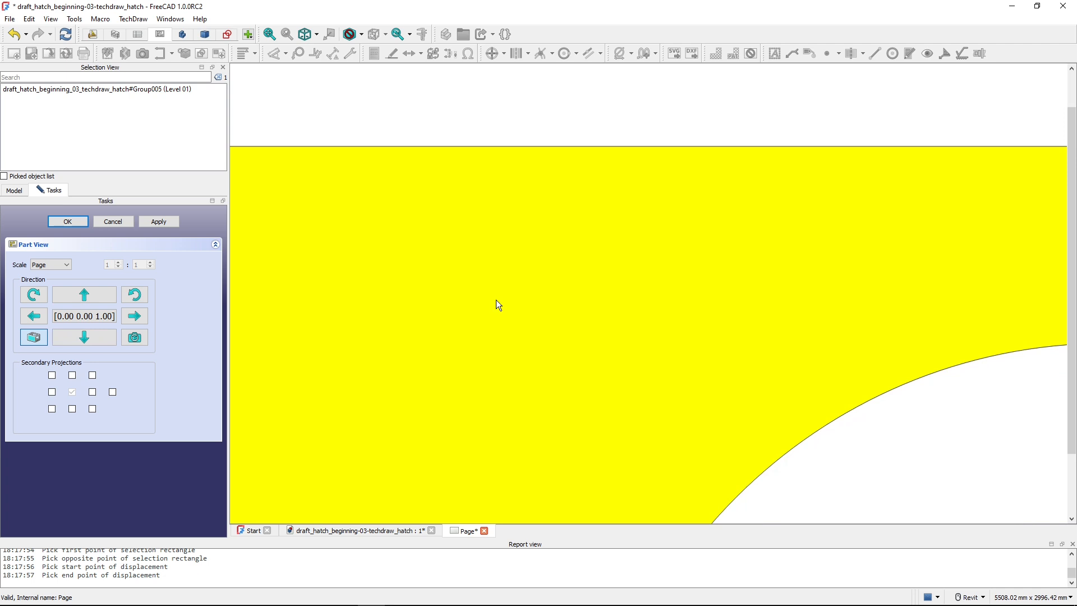
scroll(496, 299, "down", 4)
left_click(78, 299)
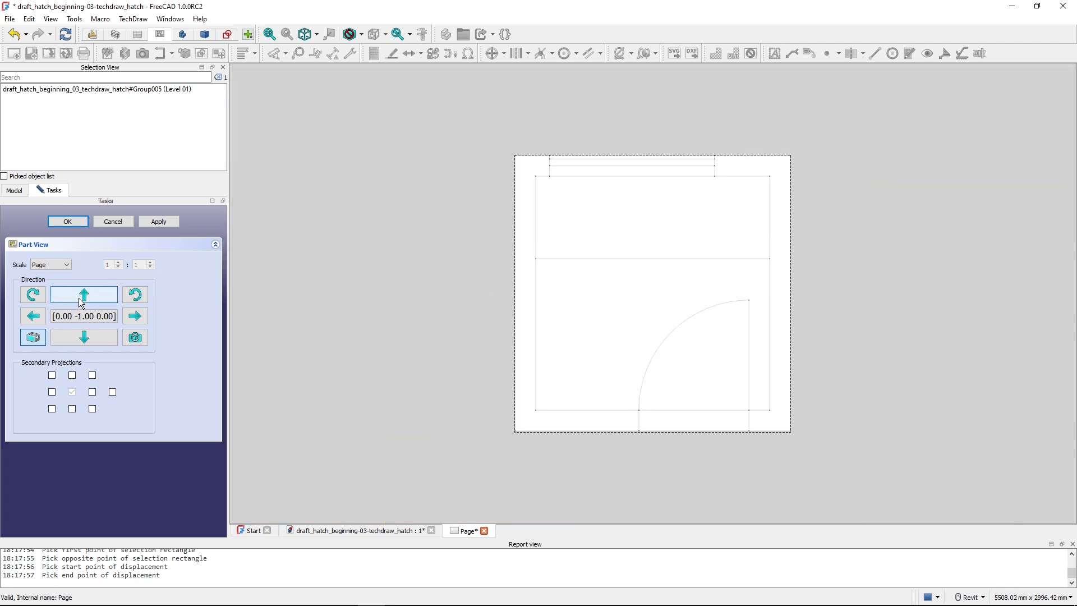
left_click(79, 299)
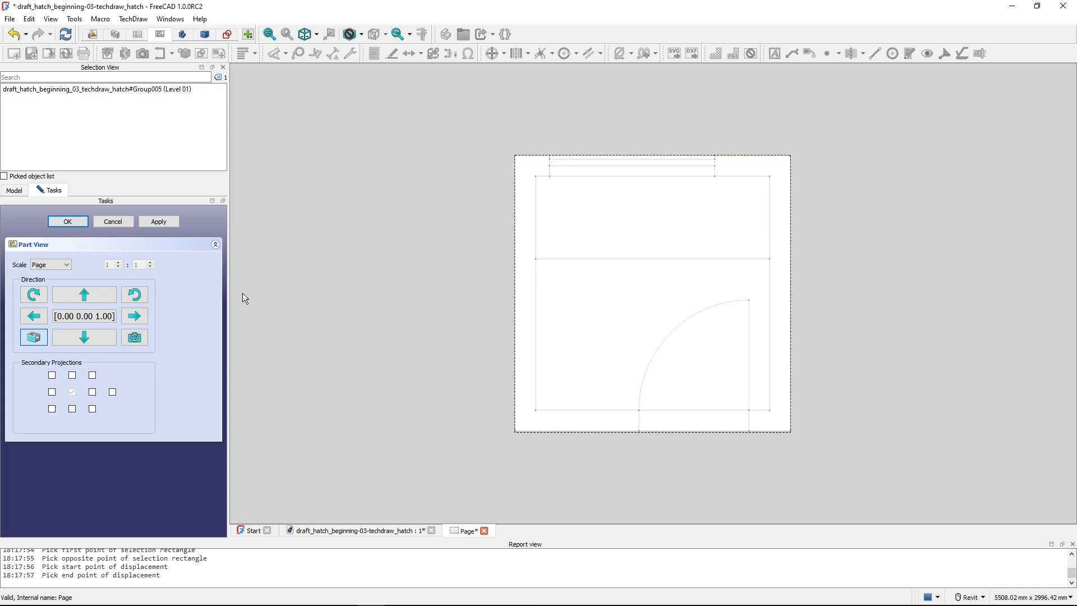
Give the part view a custom scale of 1:10 and move it up clear of the title block
left_click(61, 264)
left_click(47, 291)
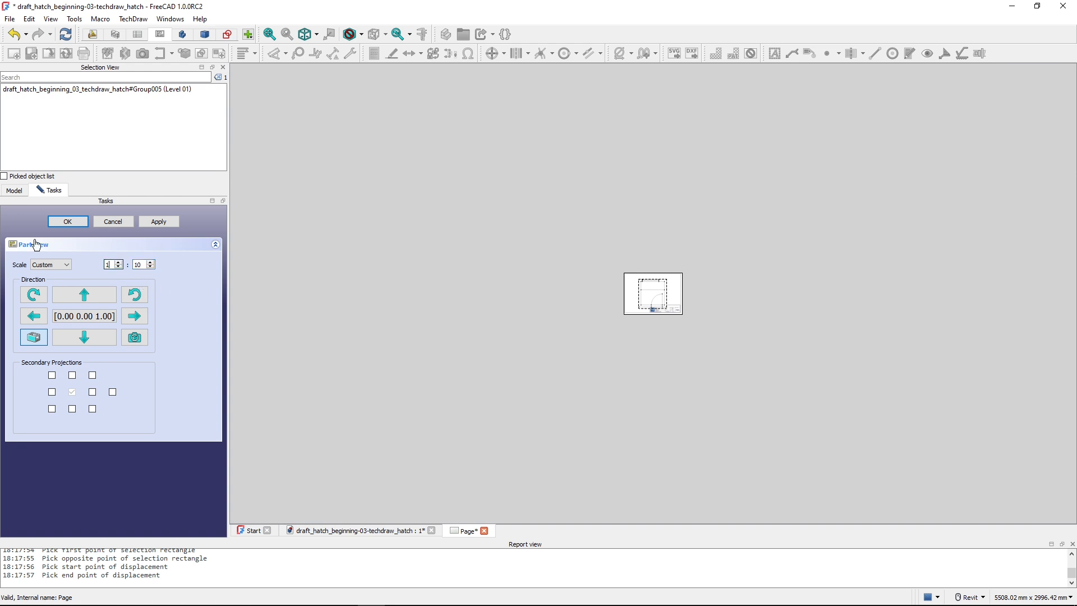
left_click(66, 222)
scroll(645, 297, "up", 5)
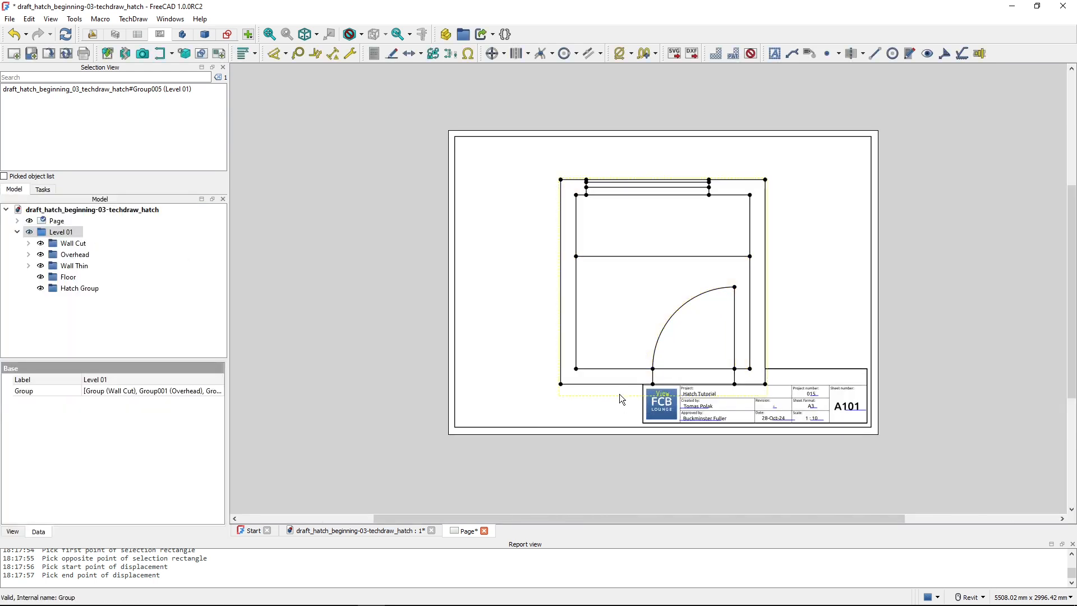
mouse_move(620, 394)
left_mouse_down()
mouse_move(605, 368)
mouse_move(618, 362)
left_mouse_up()
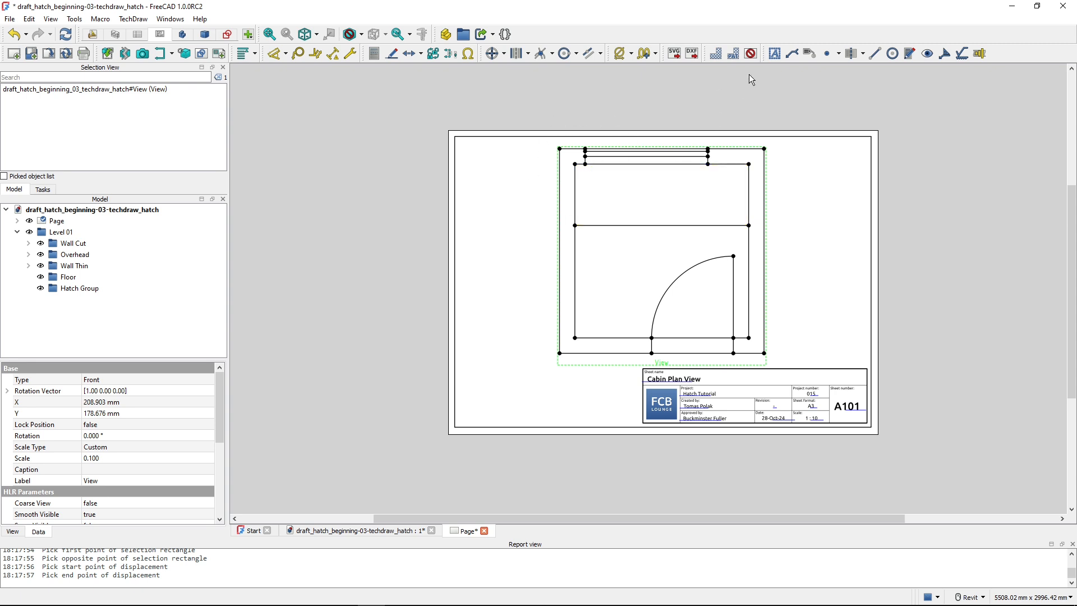
Turn the page's view frames off and back on
left_click(750, 54)
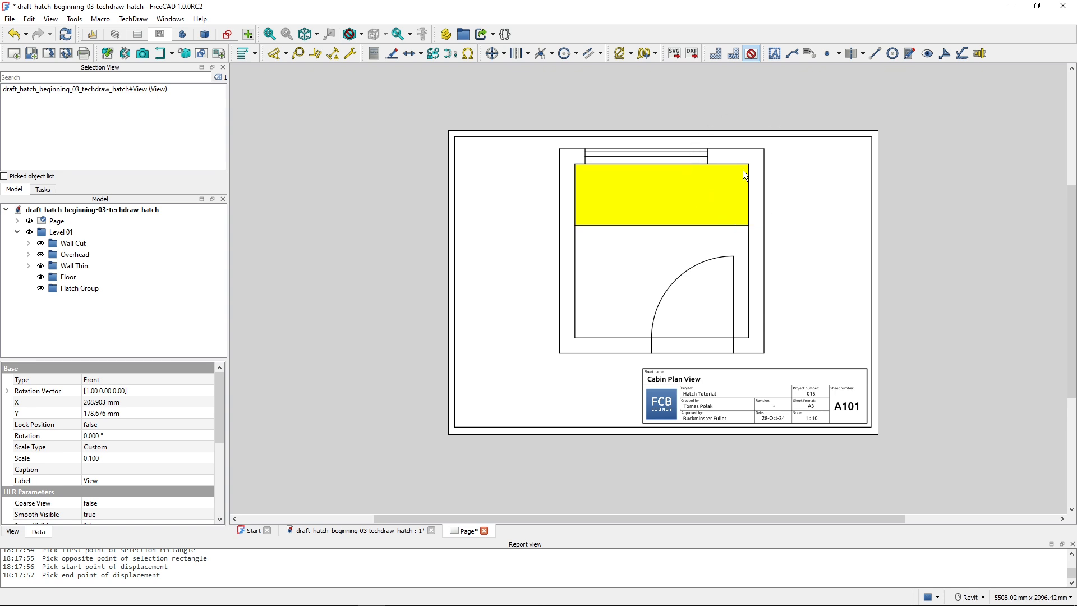
left_click(752, 55)
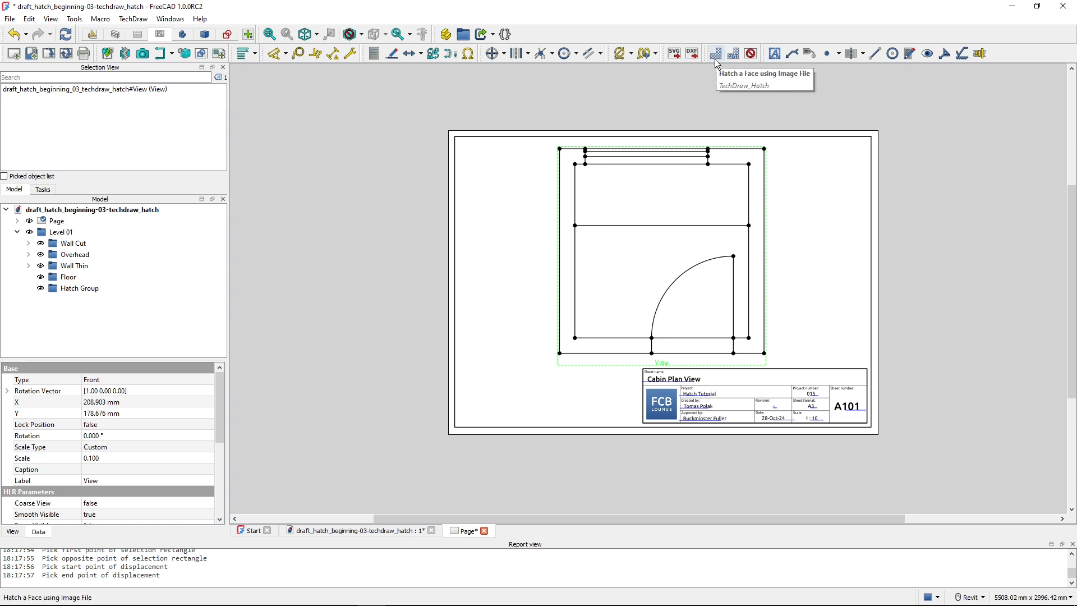
key("ctrl")
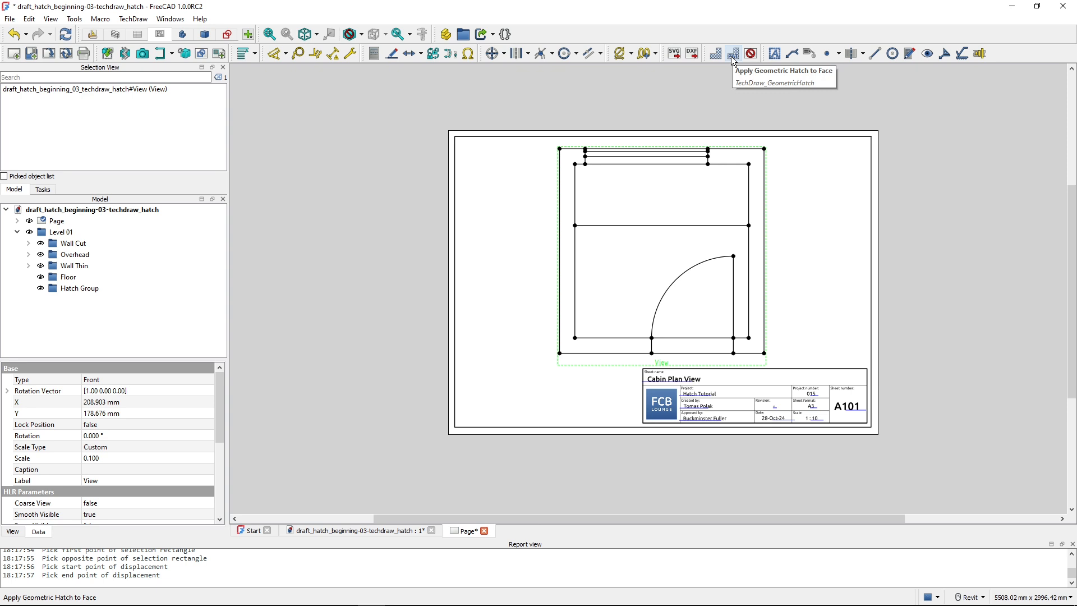
key("ctrl")
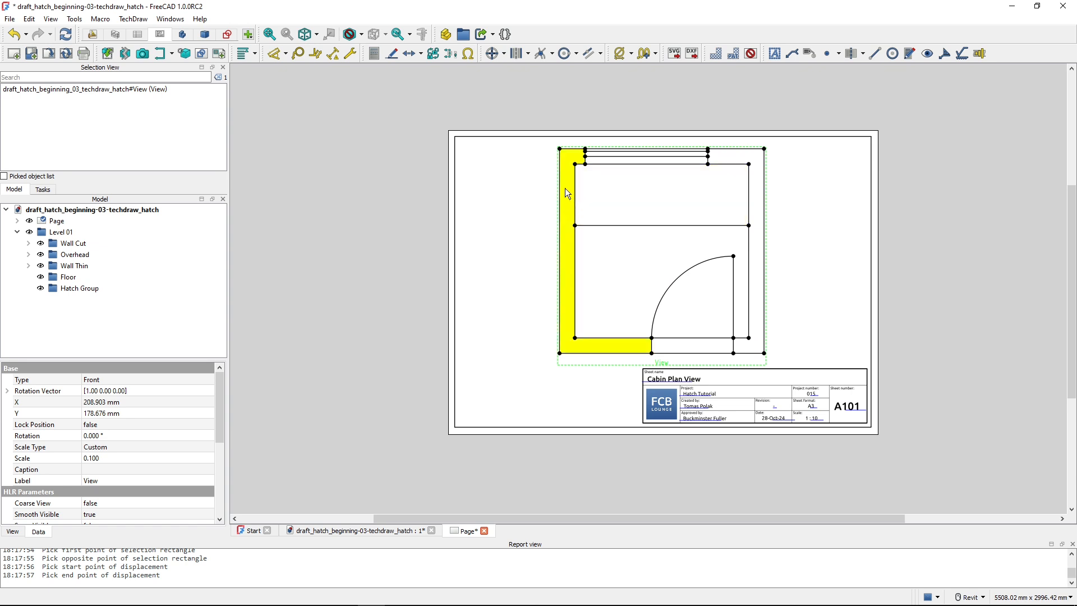
Start an image-file hatch on the left-hand wall face of the plan view using the simple.svg pattern
left_click(566, 220)
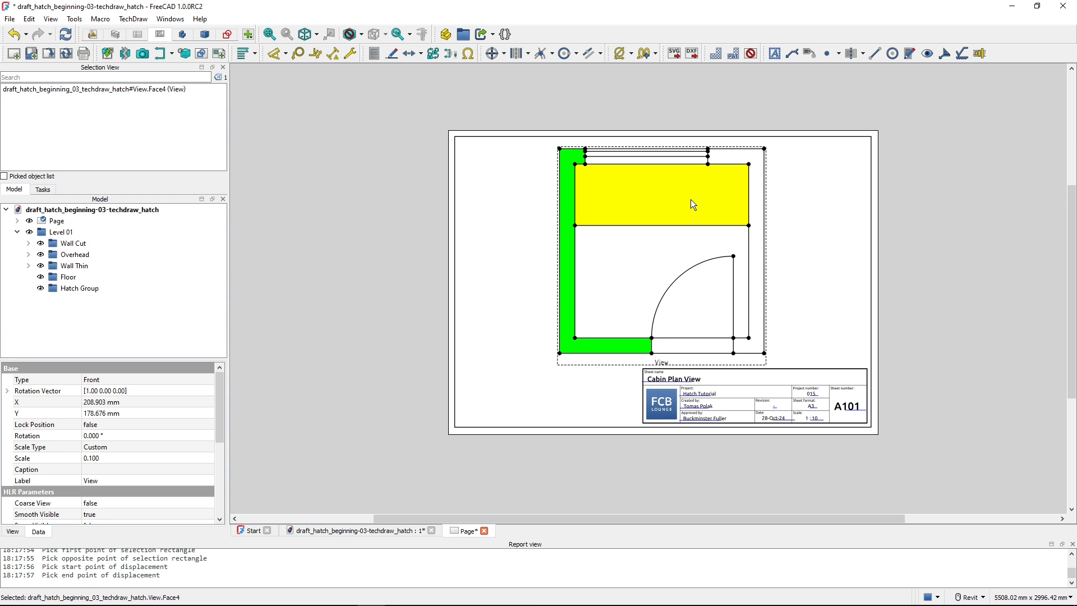
left_click(720, 55)
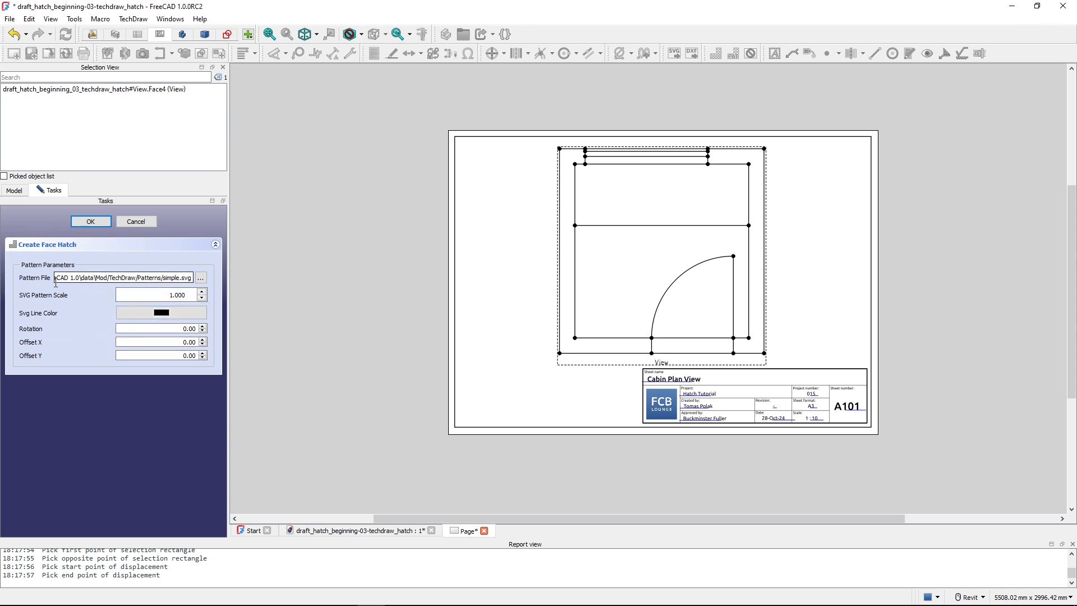
left_click(200, 278)
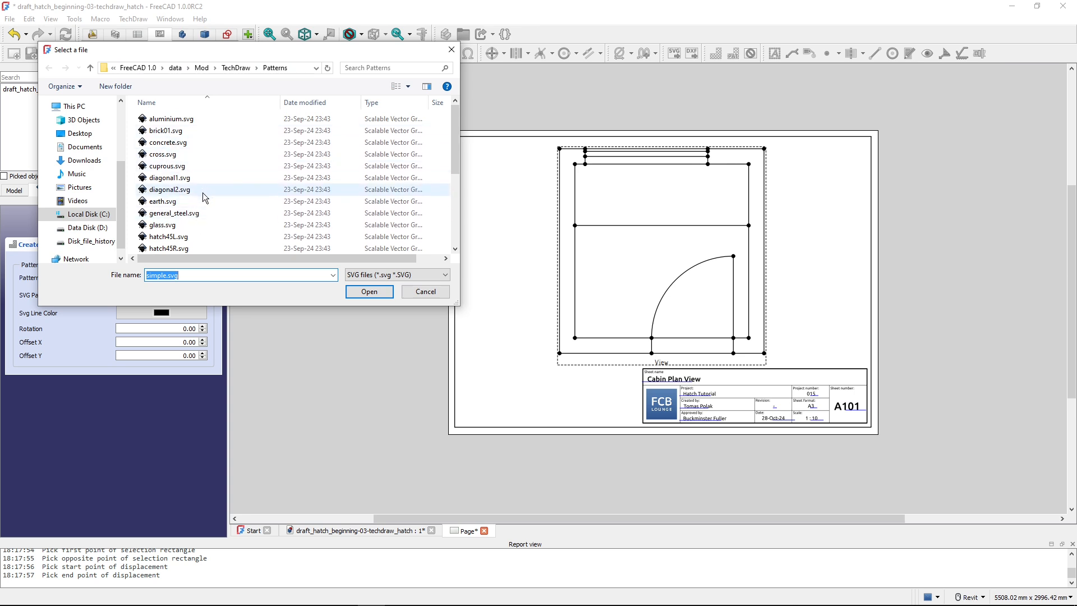
scroll(200, 189, "down", 4)
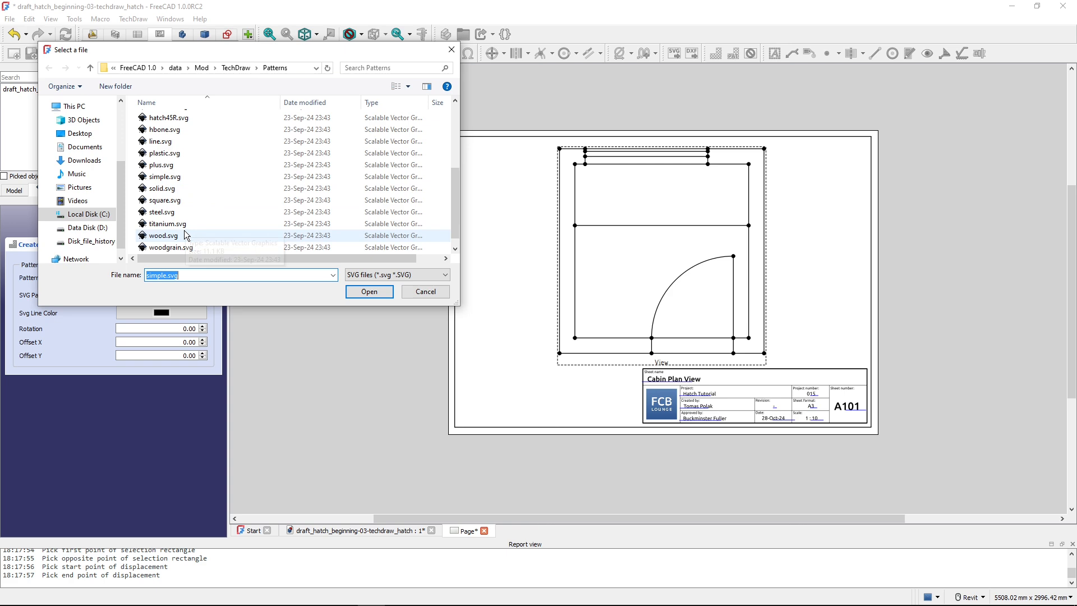
left_click(170, 180)
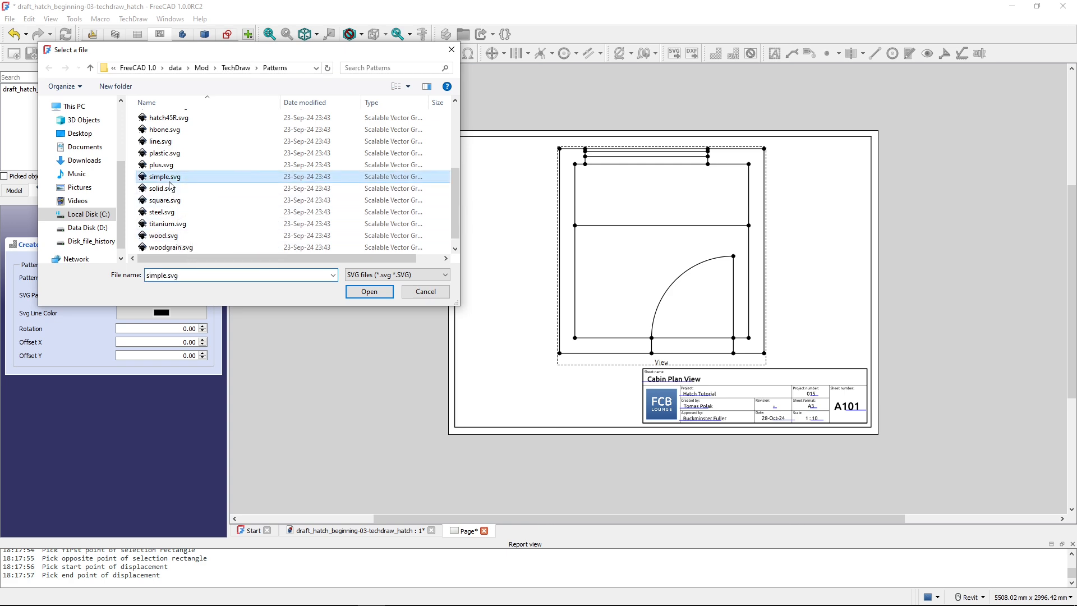
left_click(360, 292)
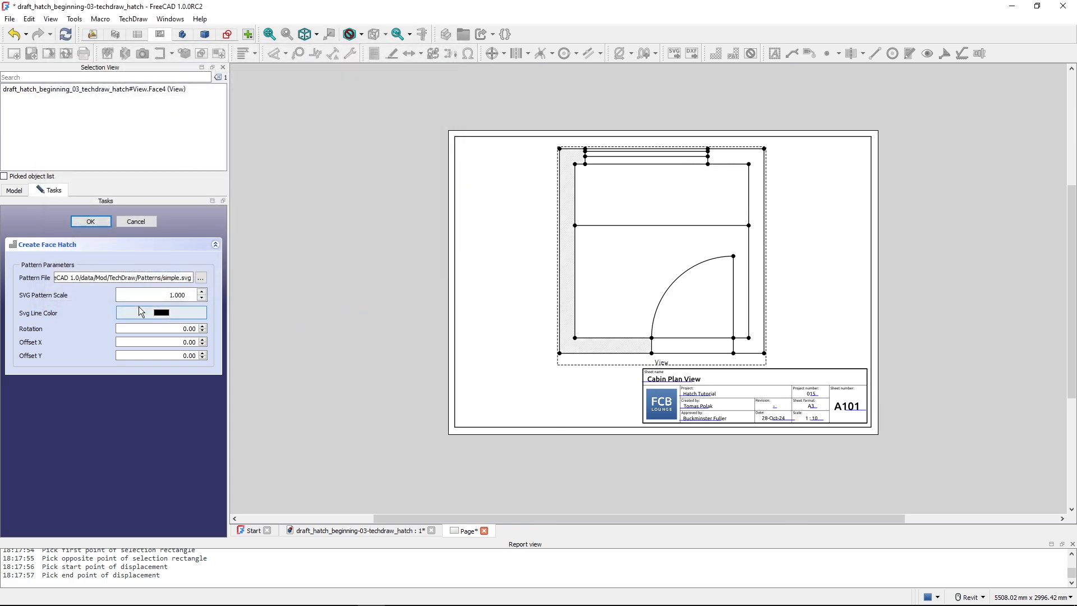
Try an SVG pattern scale of 2 on the left-hand wall's hatch
scroll(564, 324, "up", 5)
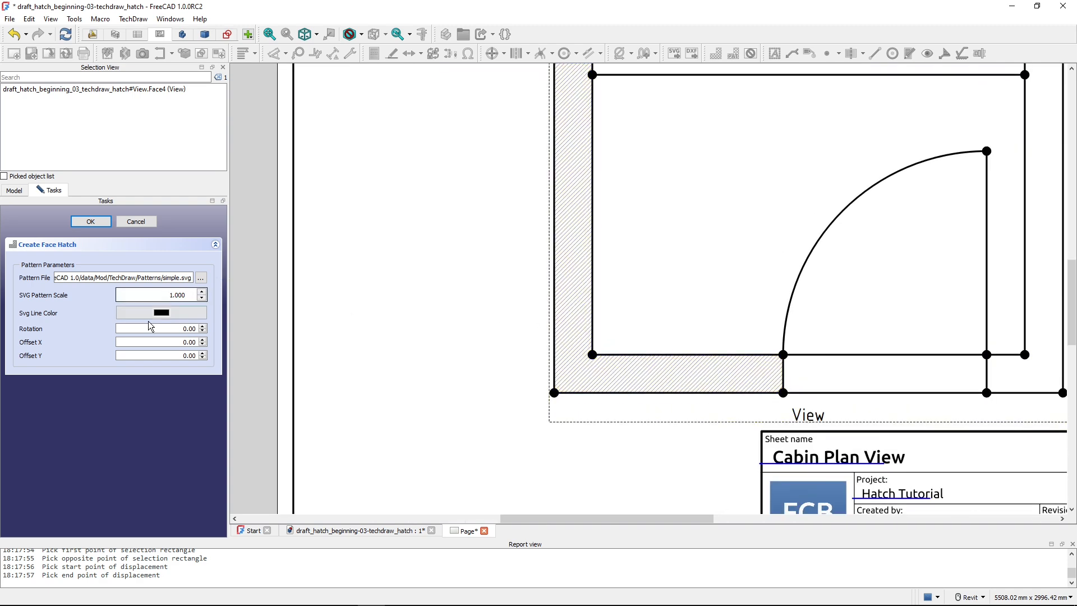
double_click(156, 295)
type("2")
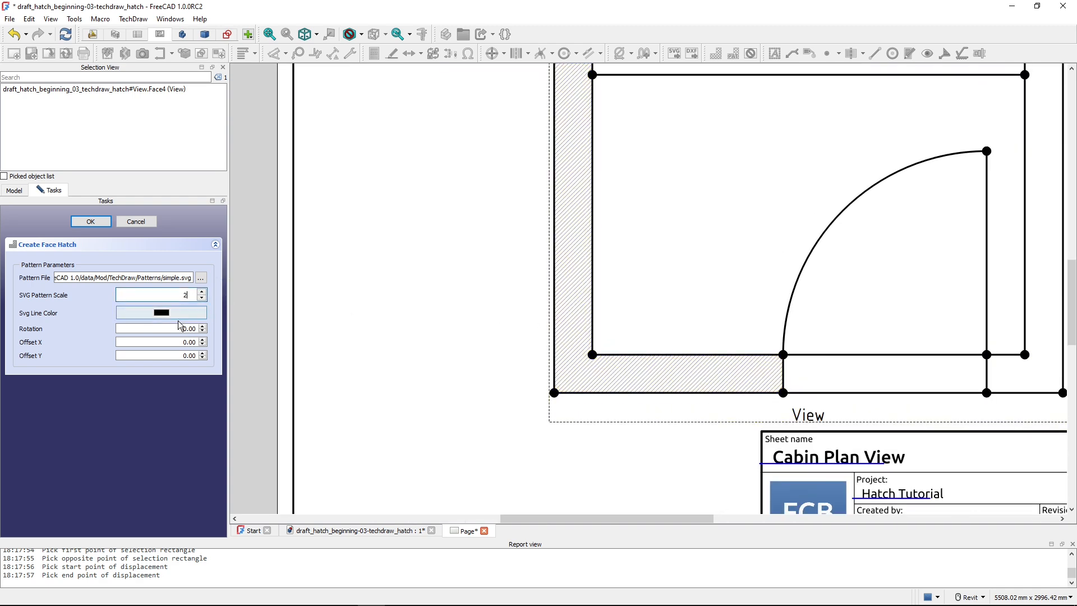
left_click(174, 329)
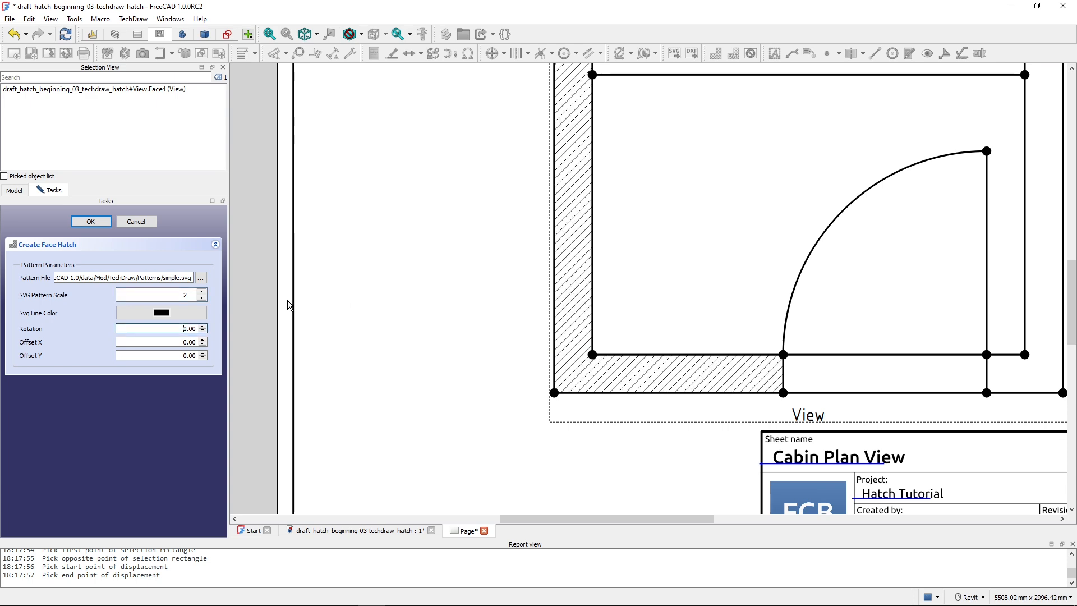
Set the left-hand wall hatch's SVG pattern scale to 4 and create the hatch
type("4")
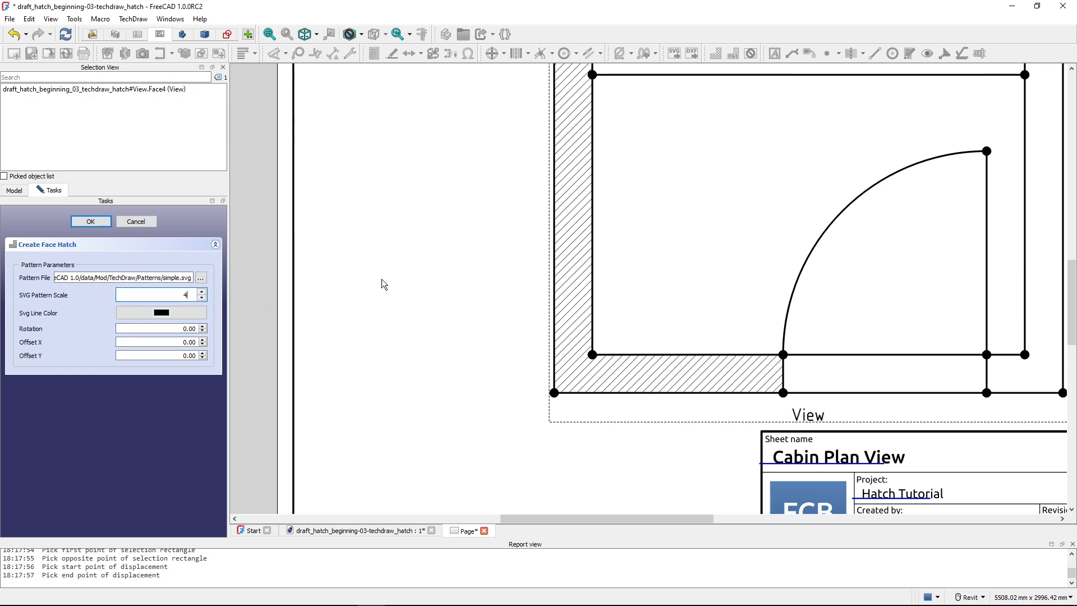
left_click(177, 329)
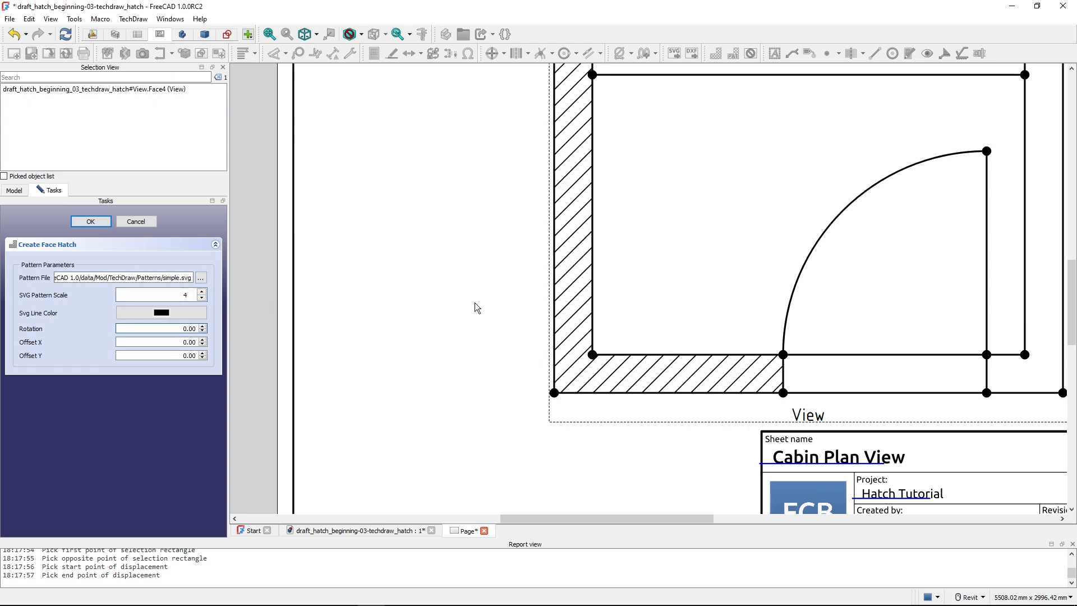
scroll(474, 302, "down", 3)
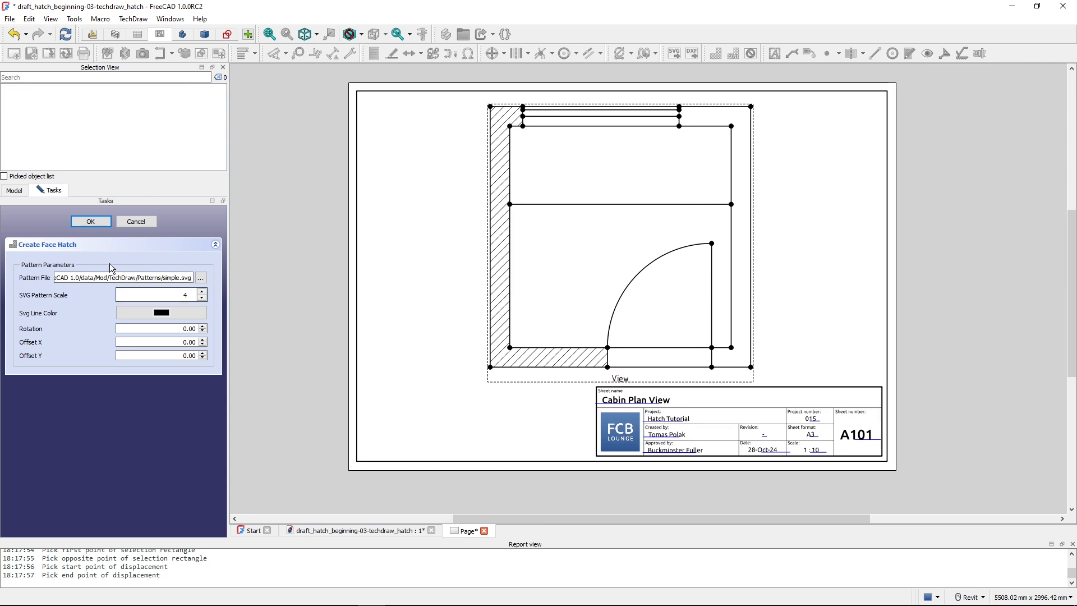
left_click(91, 222)
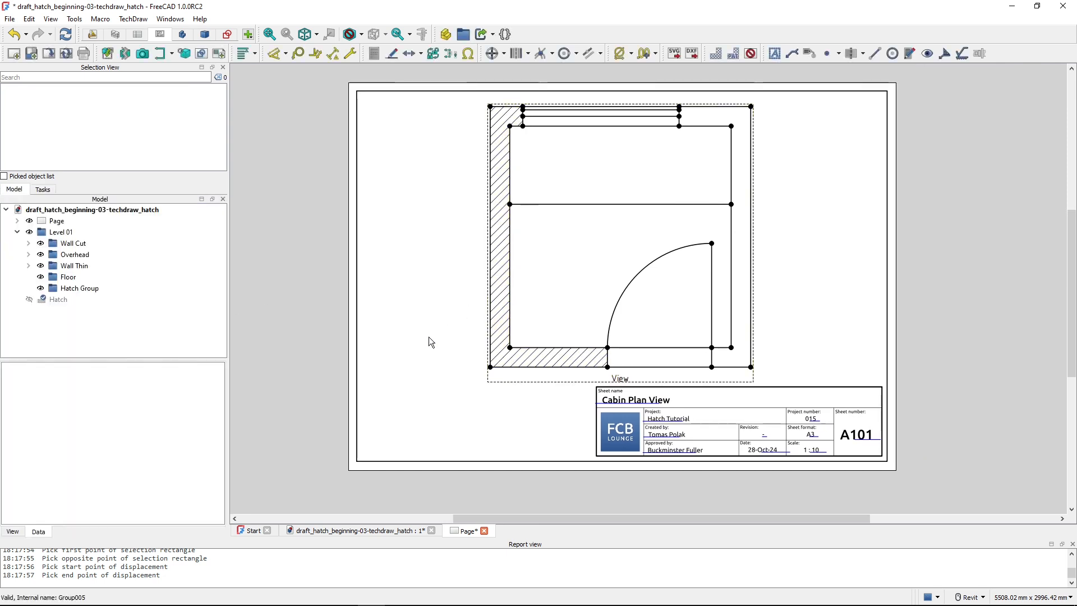
Hatch the right-hand wall face with the simple.svg pattern at scale 4, and expand the page's view in the model tree
middle_click_drag(563, 315, 543, 345)
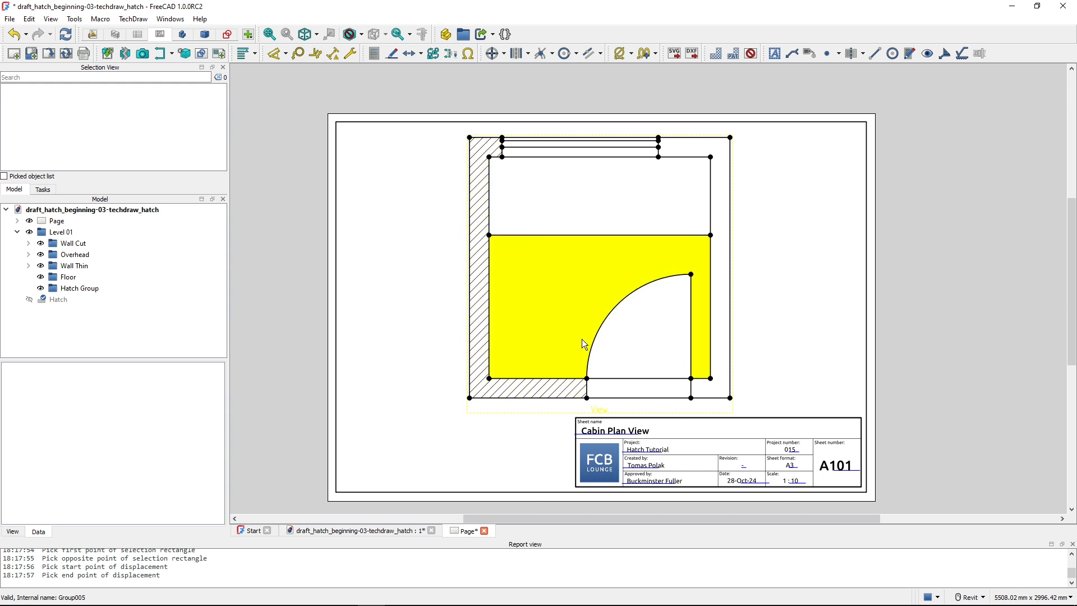
left_click(719, 161)
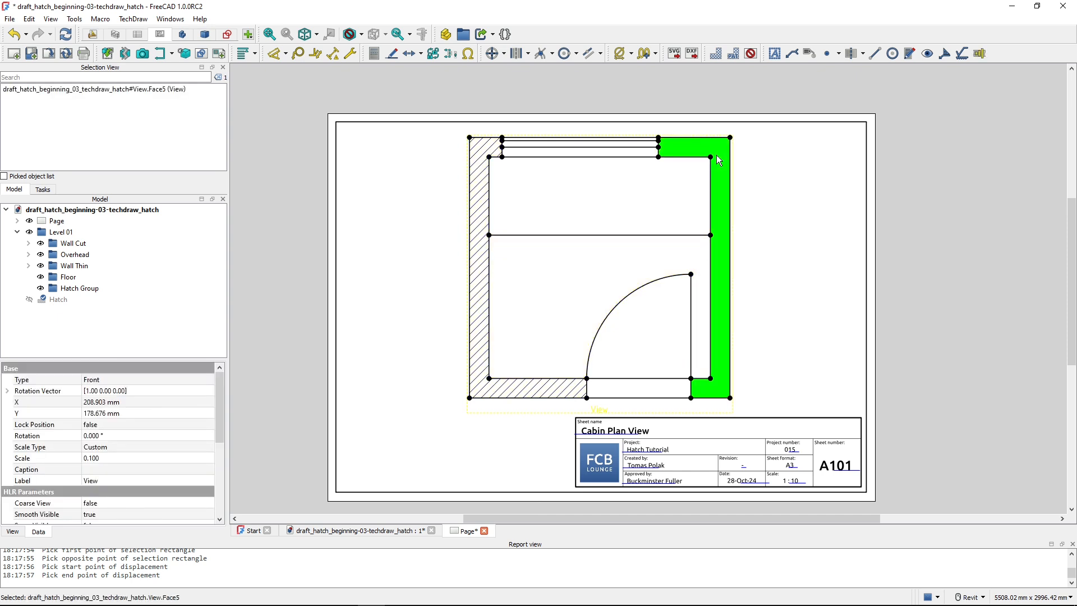
left_click(716, 54)
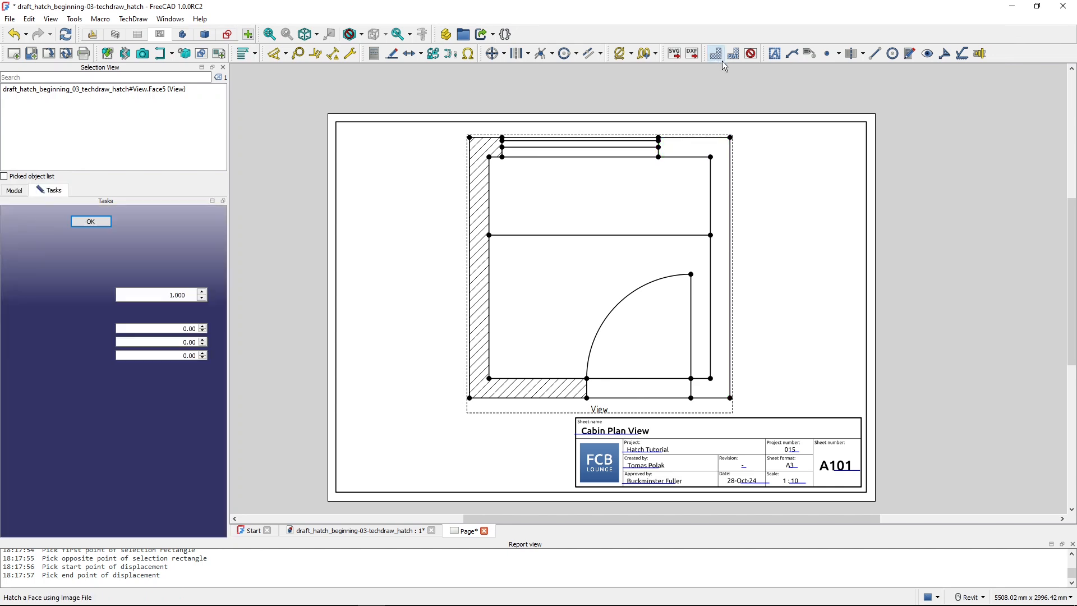
double_click(161, 290)
type("4")
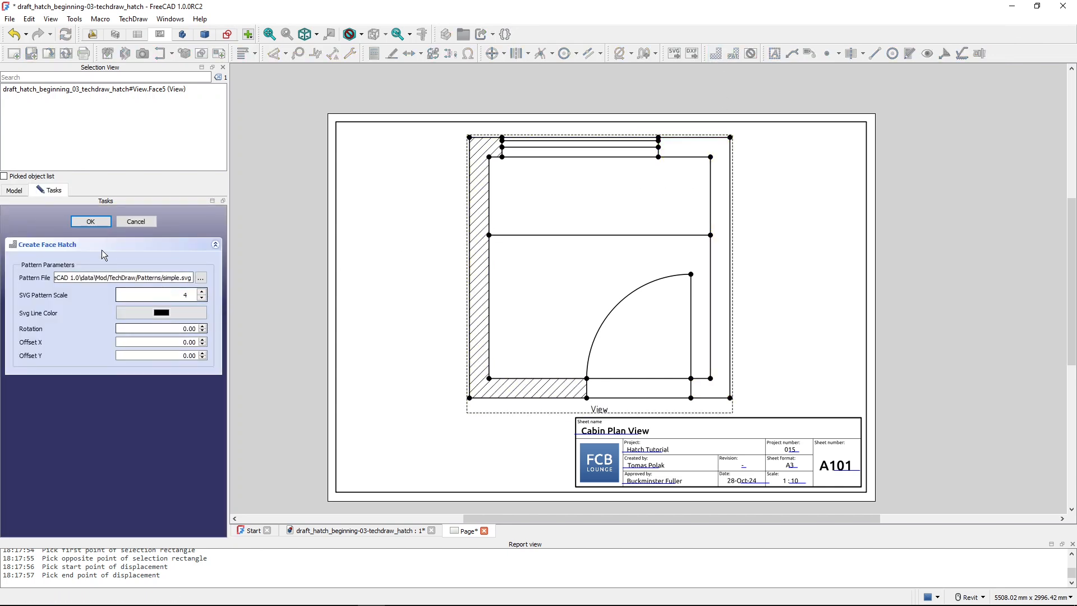
left_click(91, 222)
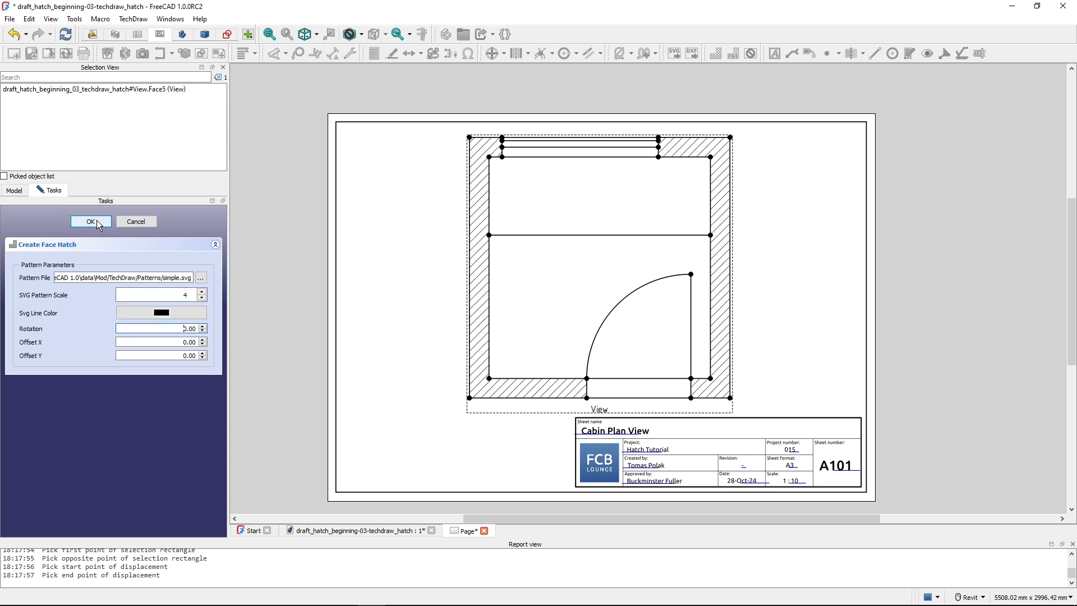
left_click(91, 222)
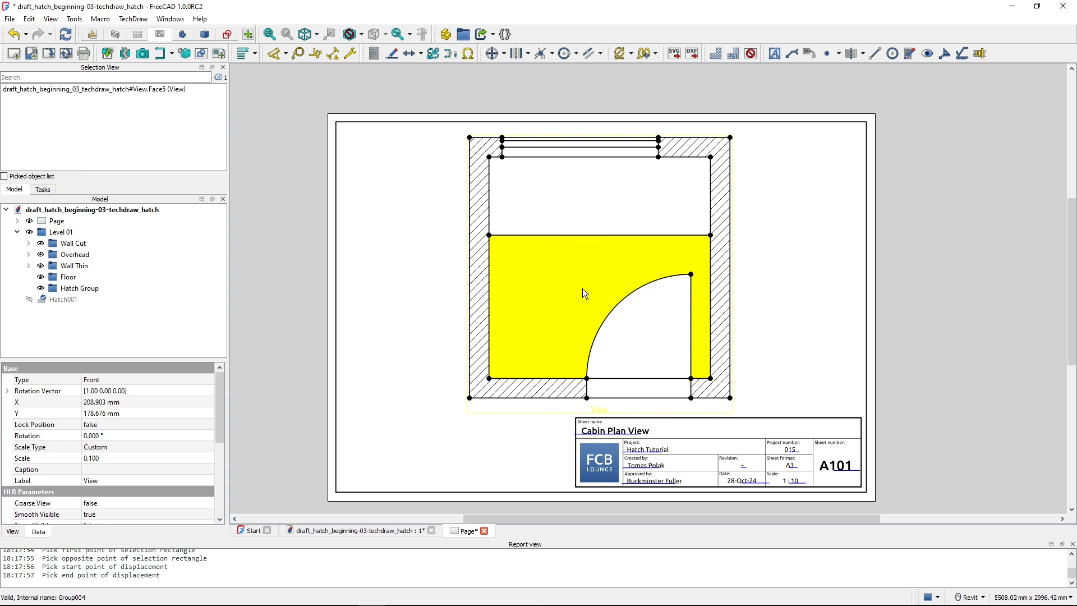
left_click(17, 221)
left_click(29, 243)
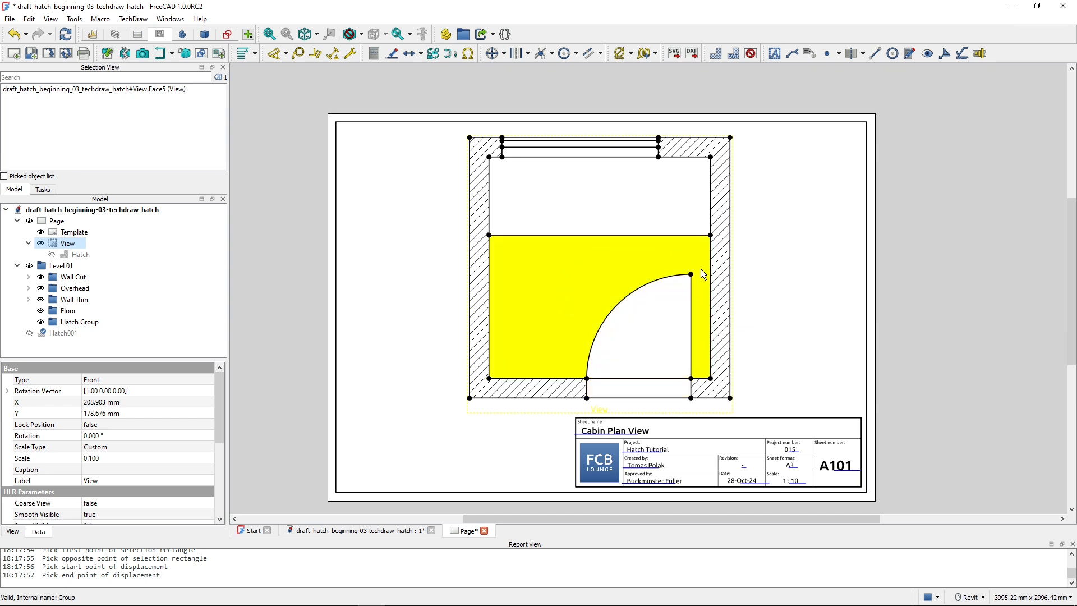
Start one image-file hatch across the lower floor, door swing and doorway threshold faces using the hbone.svg pattern
left_click(572, 295)
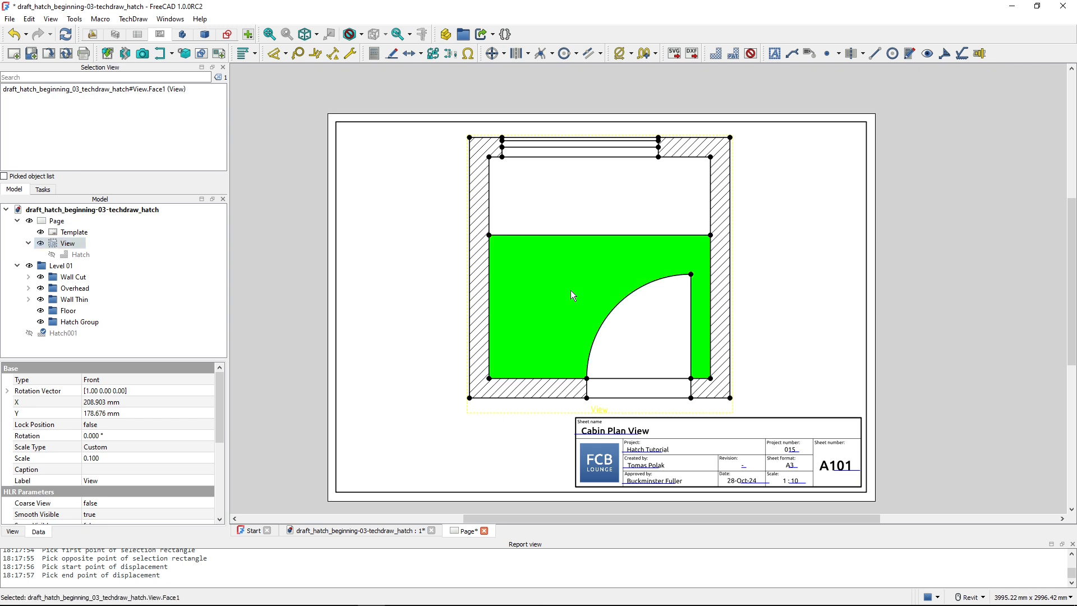
left_click(634, 344, "ctrl")
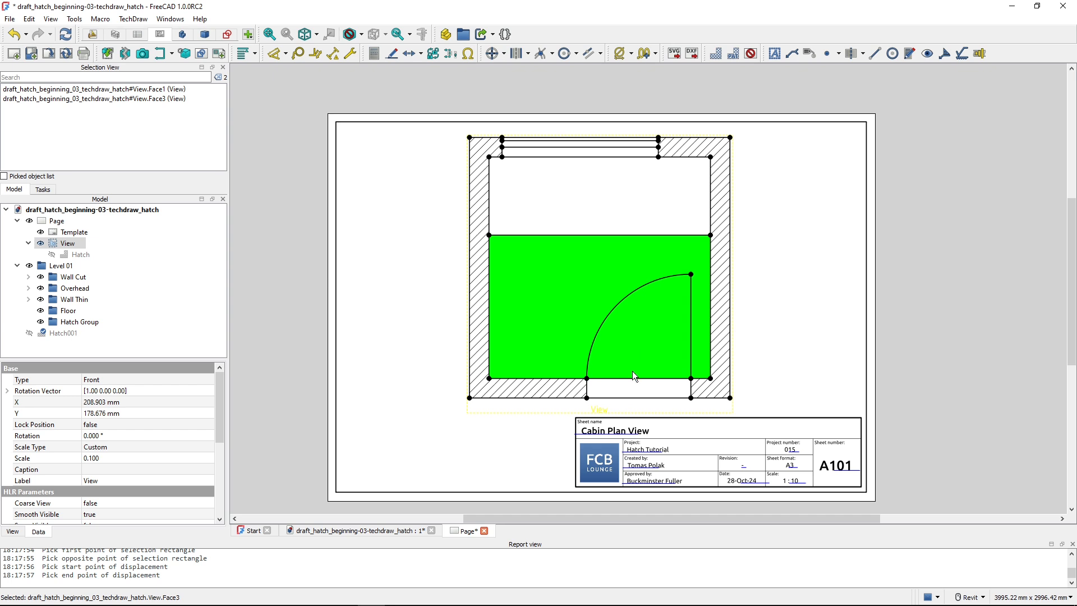
left_click(634, 391, "ctrl")
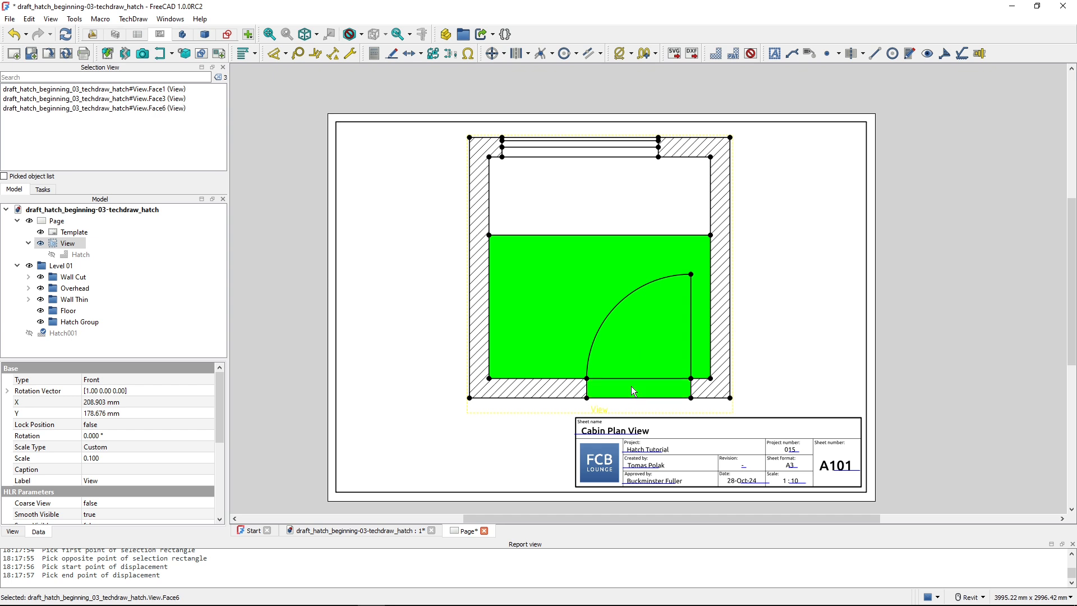
left_click(716, 54)
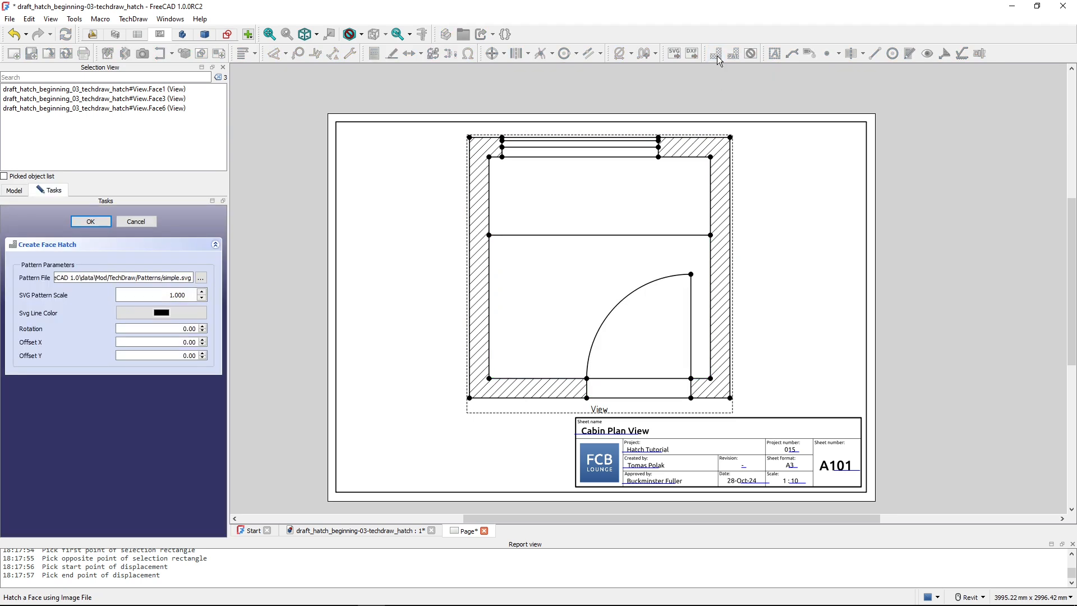
left_click(200, 277)
scroll(190, 205, "down", 3)
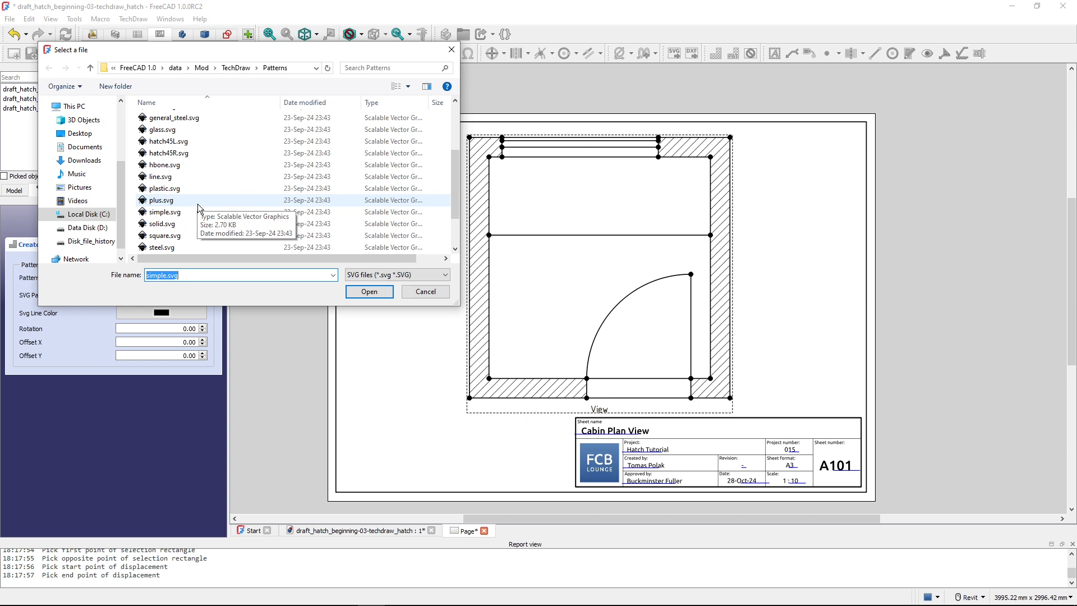
left_click(368, 293)
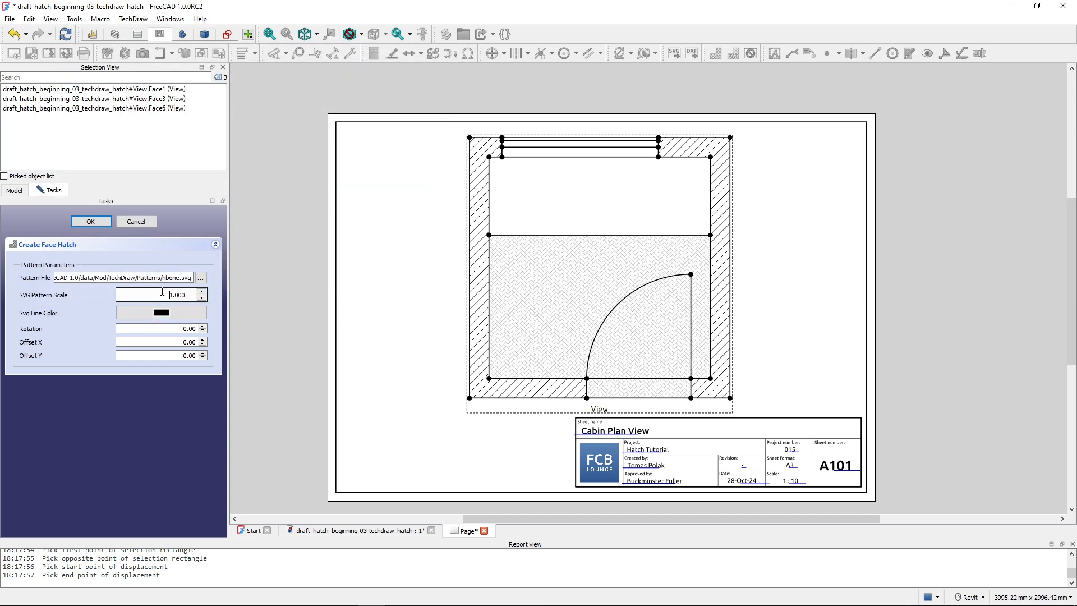
Try an SVG pattern scale of 10 on the herringbone floor hatch
left_click_drag(165, 294, 203, 299)
type("10")
key("Tab")
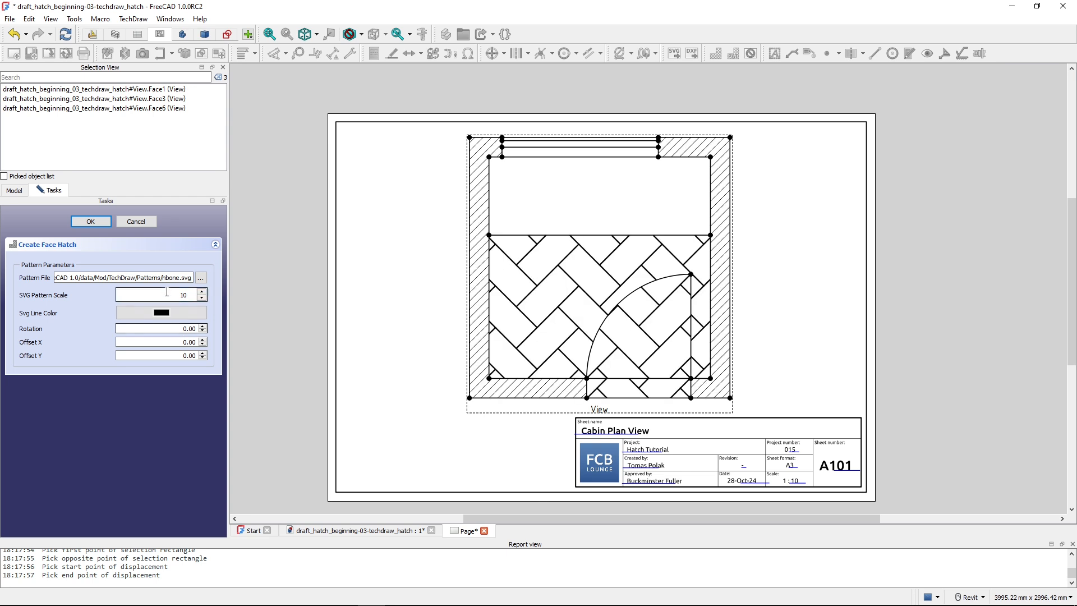
Set the herringbone floor hatch's SVG pattern scale to 5 and create the hatch
double_click(173, 294)
type("5")
key("Tab")
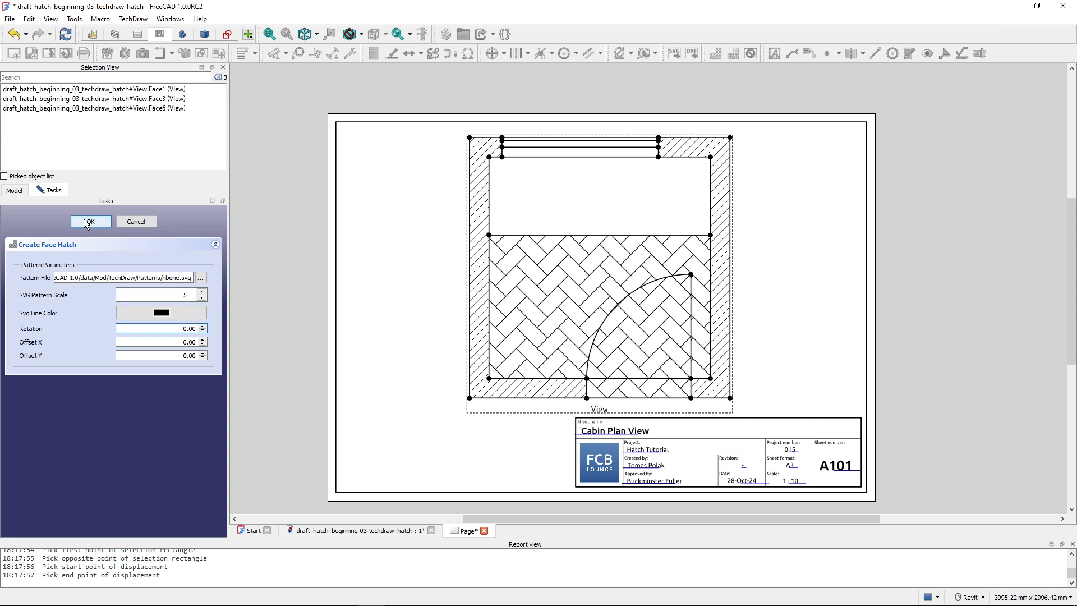
left_click(90, 221)
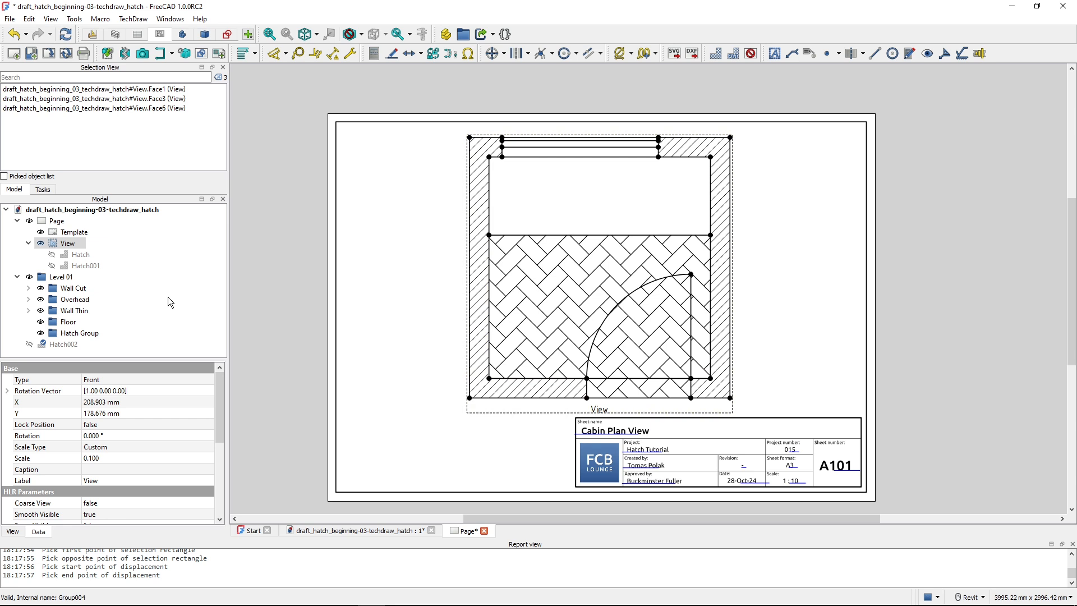
Change the herringbone floor hatch's Hatch Color to grey #9f9f9f and deselect it
left_click(68, 345)
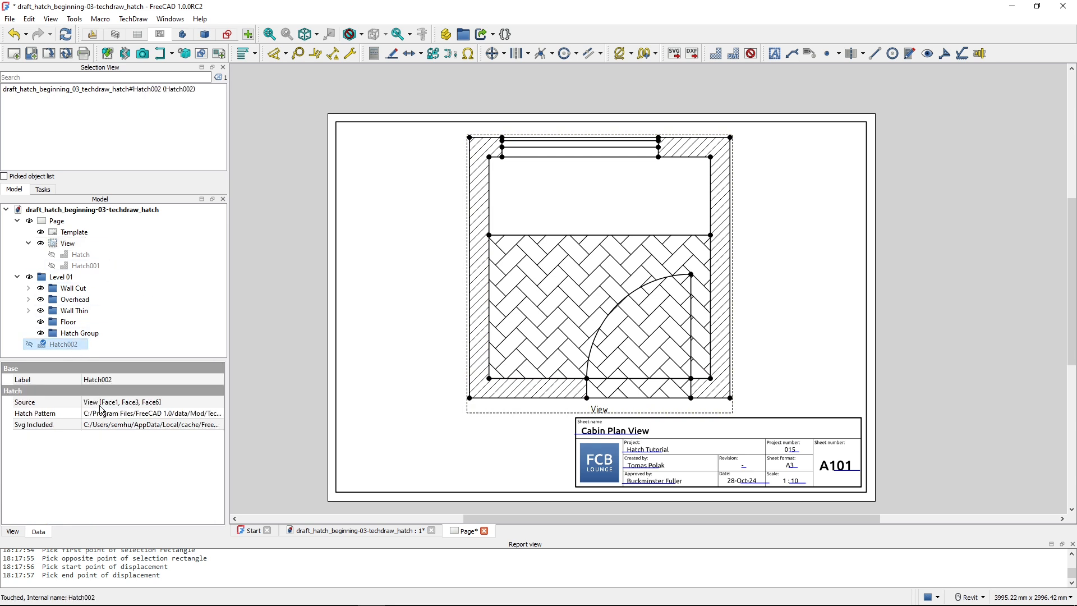
left_click(11, 532)
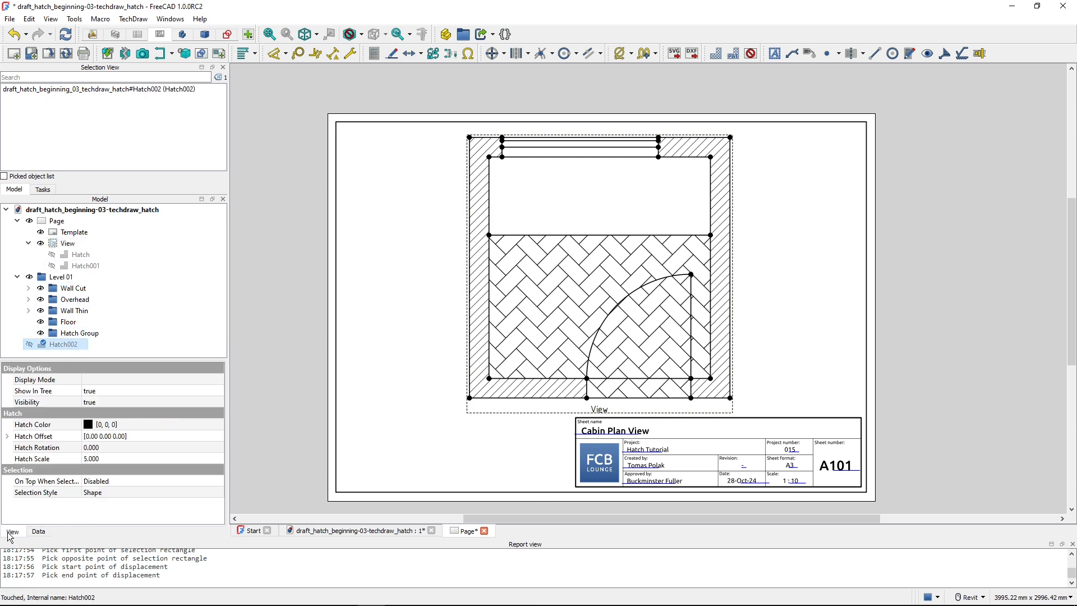
left_click(90, 426)
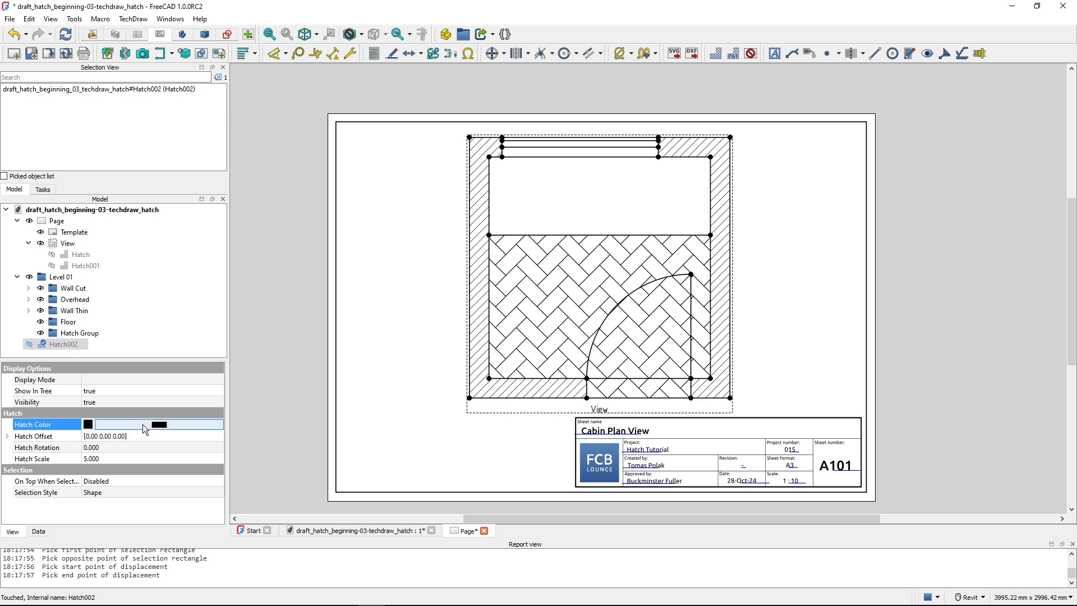
left_click(143, 424)
left_click(672, 245)
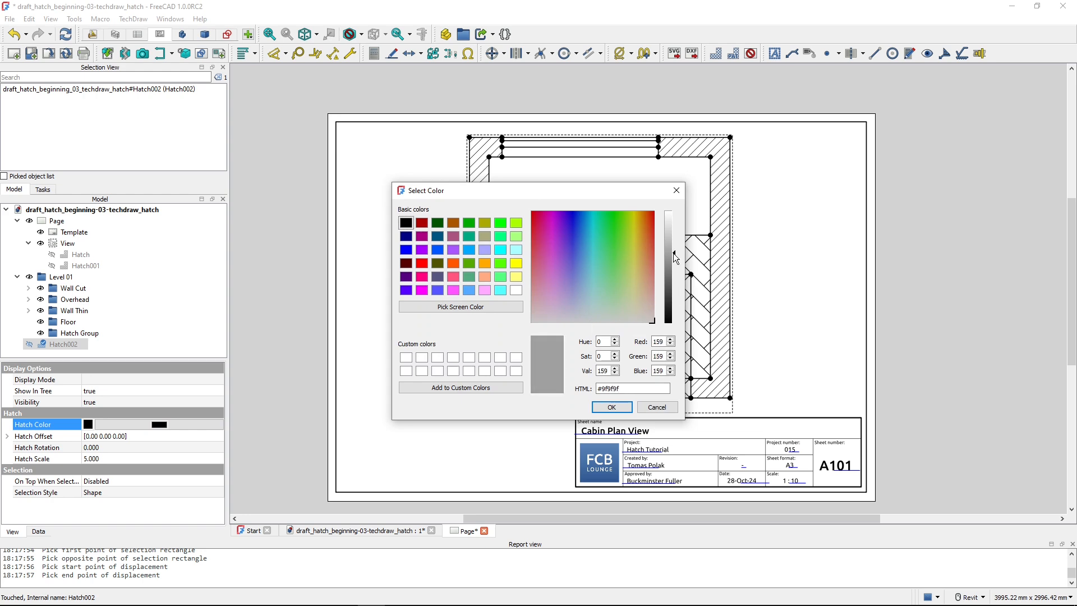
left_click(611, 408)
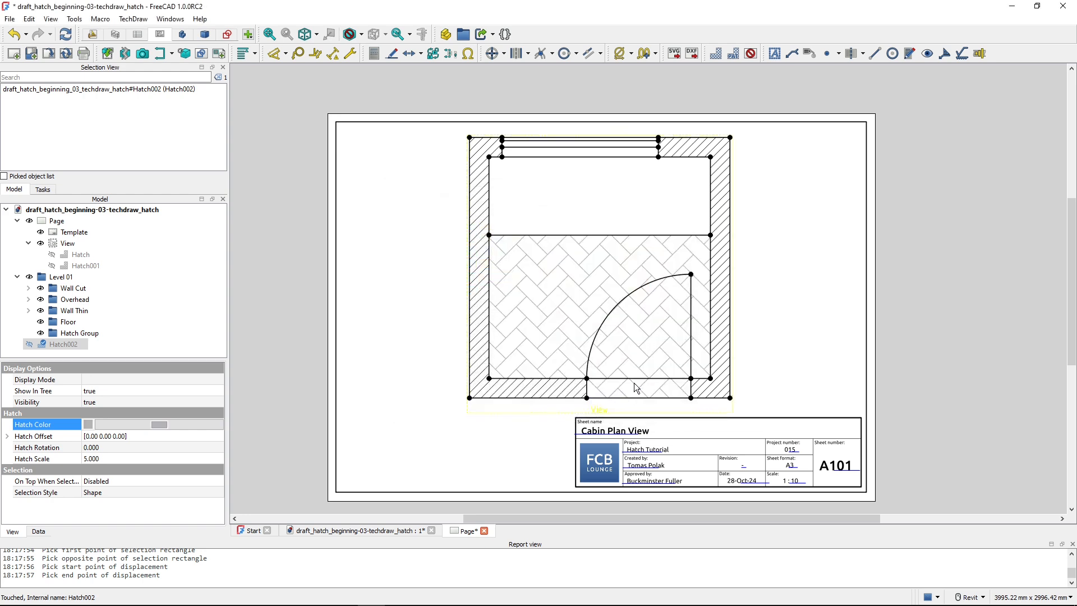
left_click(786, 313)
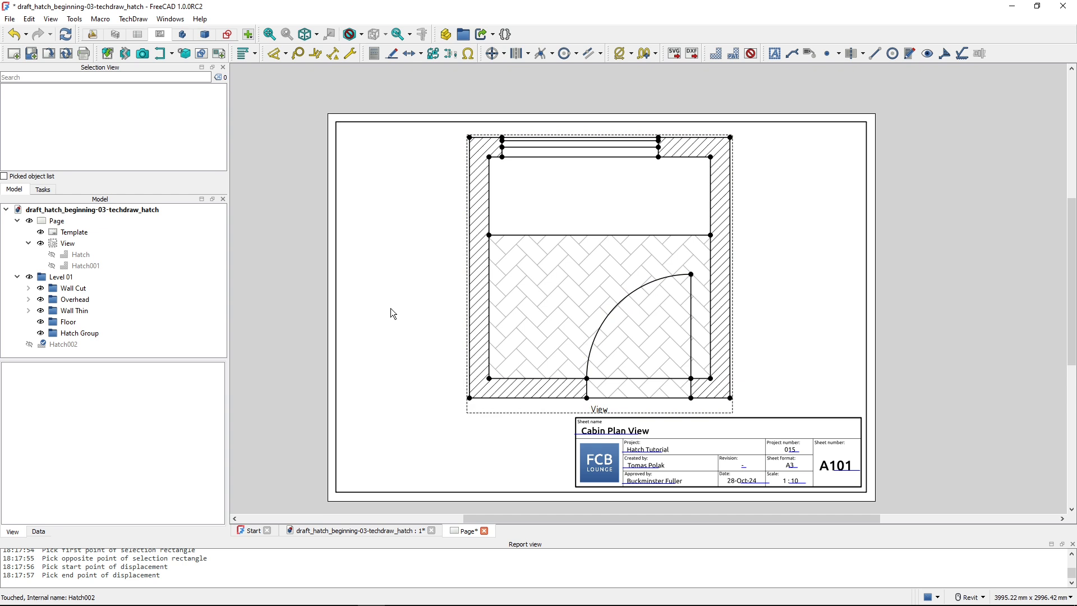
Change the Hatch Color of both diagonal wall hatches to red and deselect them
left_click(479, 291)
left_click(75, 256)
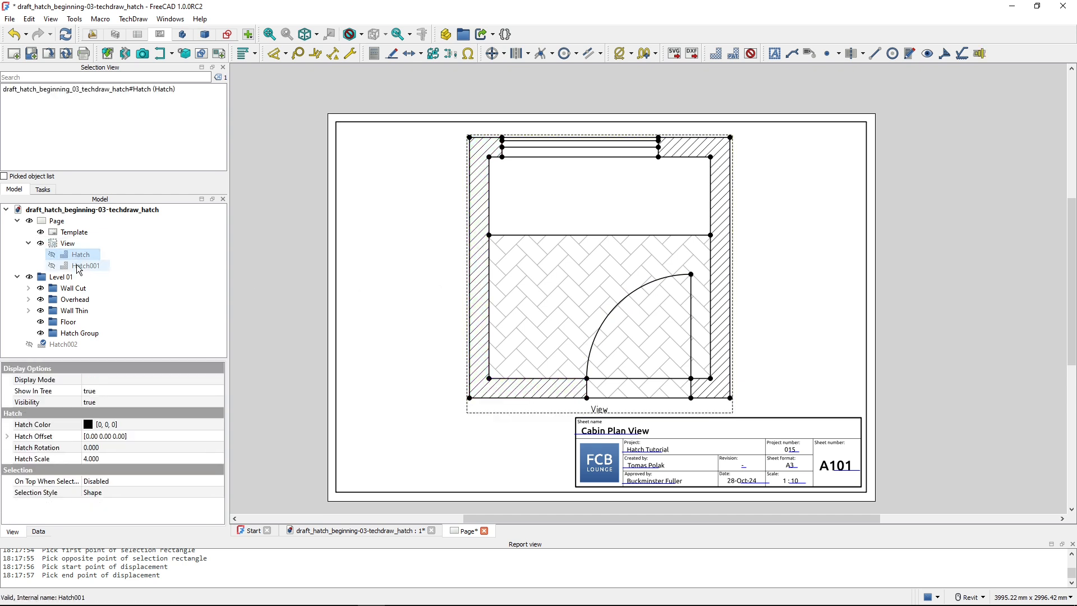
left_click(79, 267, "ctrl")
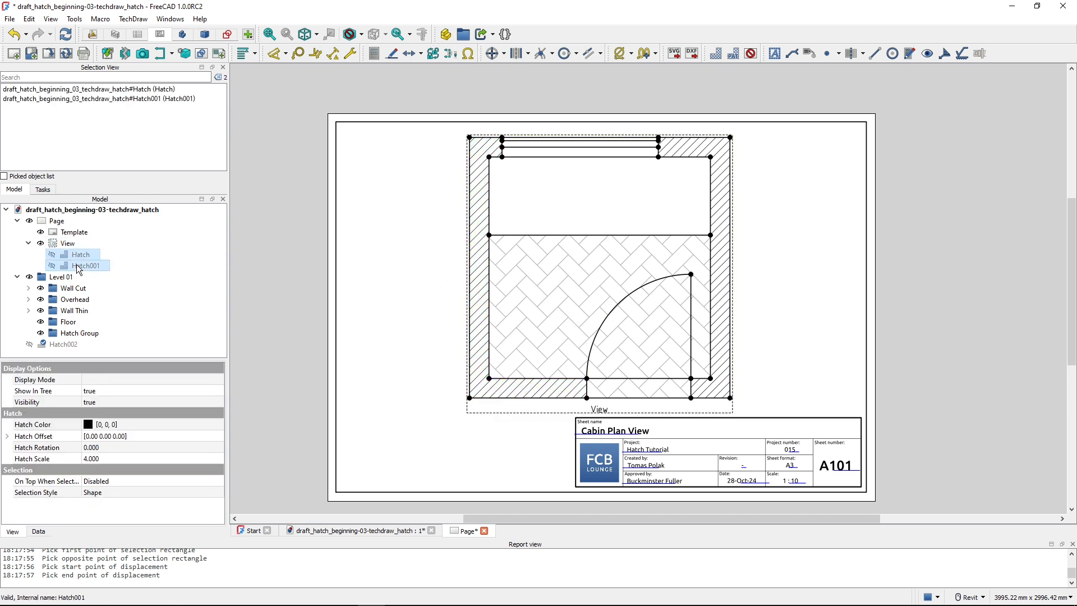
left_click(89, 425)
left_click(89, 425)
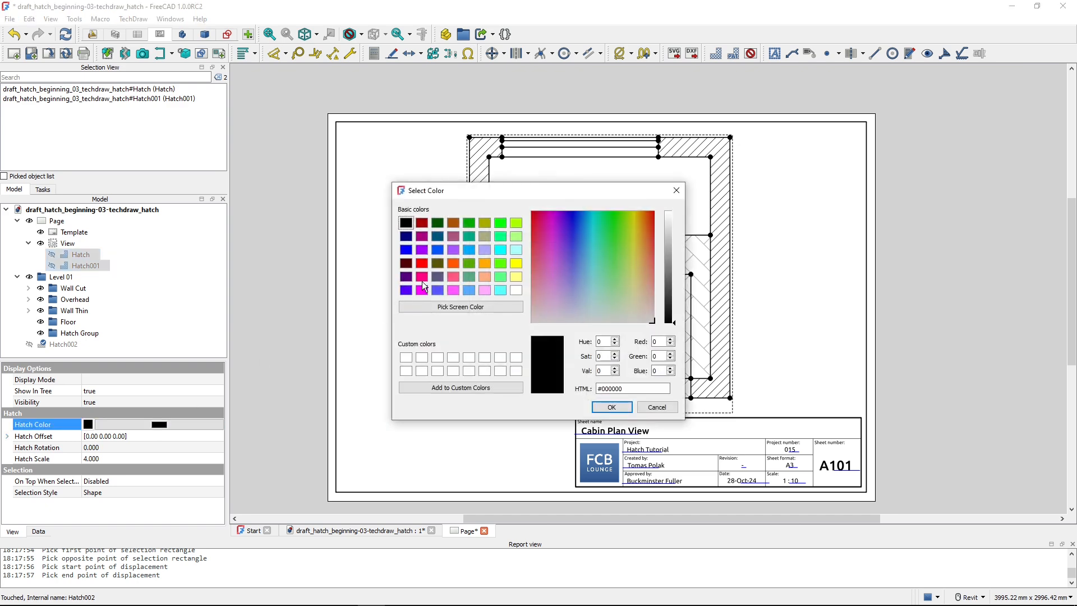
left_click(421, 263)
left_click(612, 407)
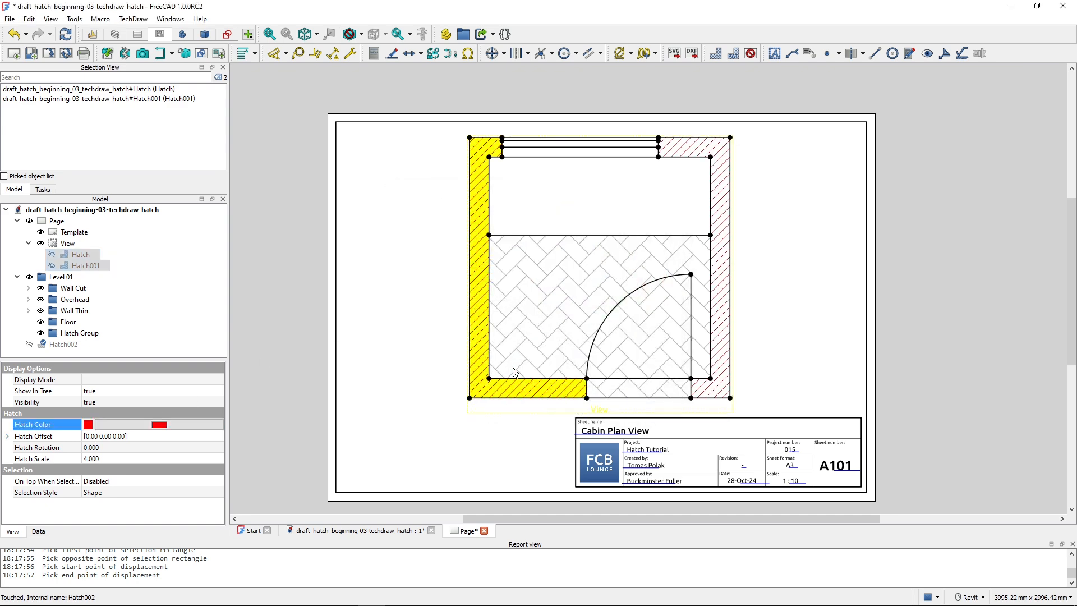
left_click(394, 325)
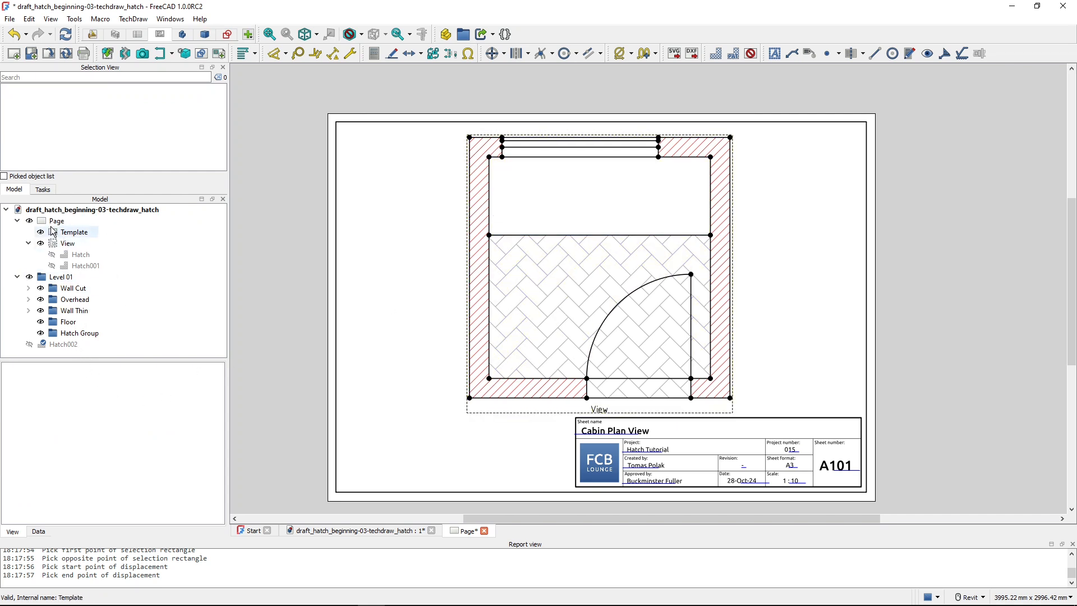
Compare the cabin plan in the 3D model with the hatched TechDraw page
left_click(349, 531)
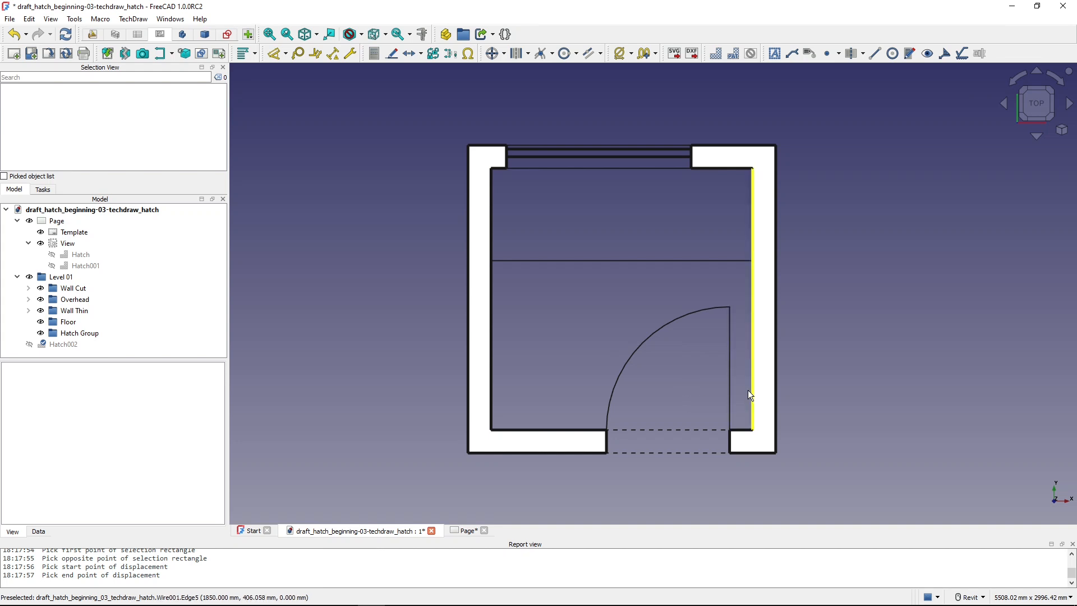
left_click(463, 530)
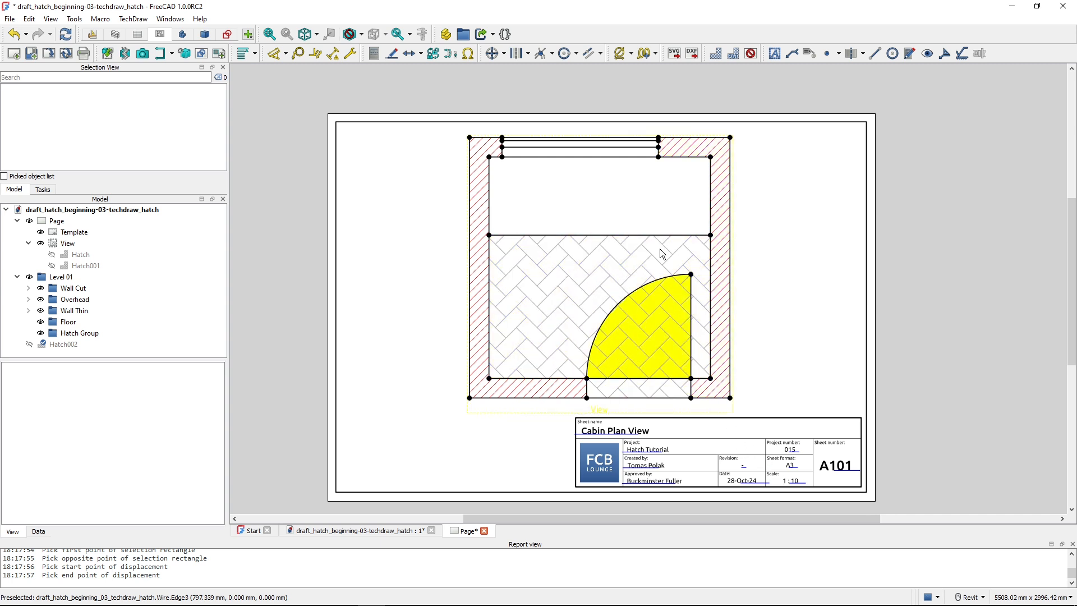
In the Draft workbench, stretch the cabin model's right-hand wall and the end of the horizontal floor line 500 mm along X
left_click(386, 536)
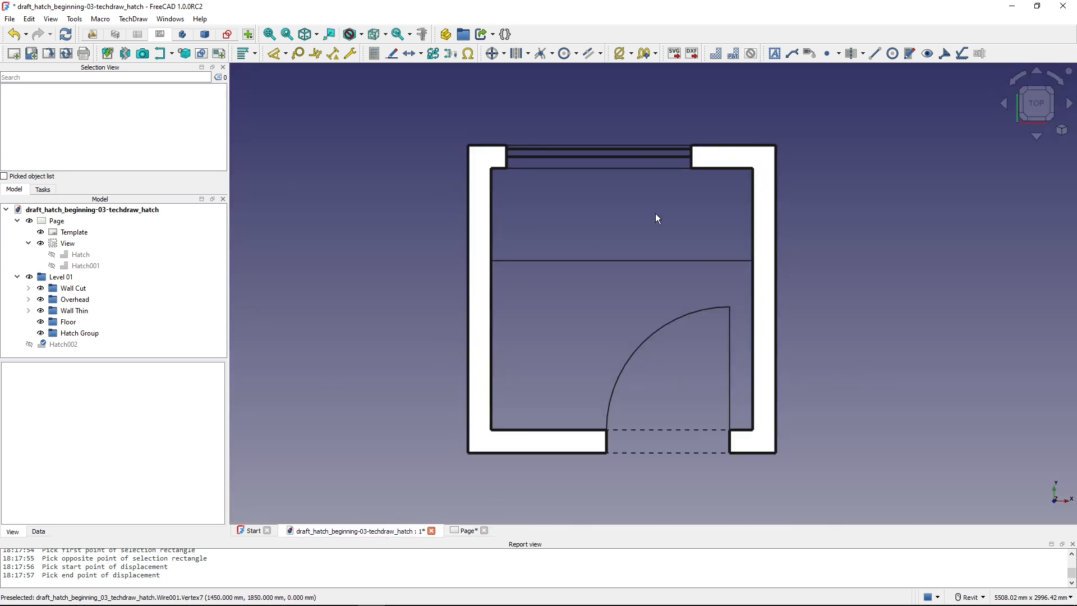
left_click(93, 35)
key("shift+b")
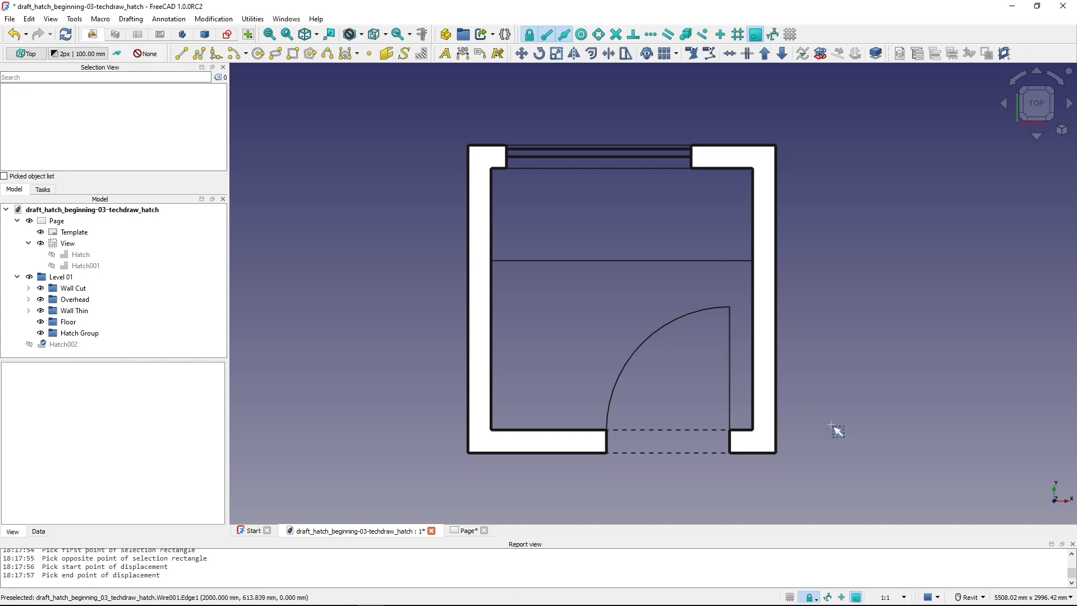
left_click_drag(825, 474, 744, 133)
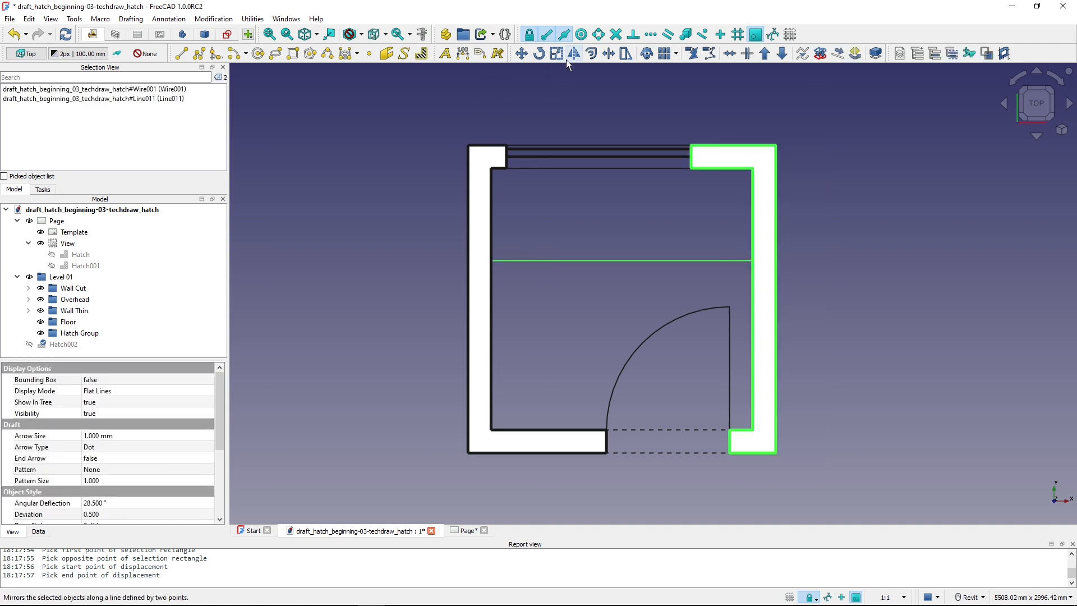
left_click(622, 56)
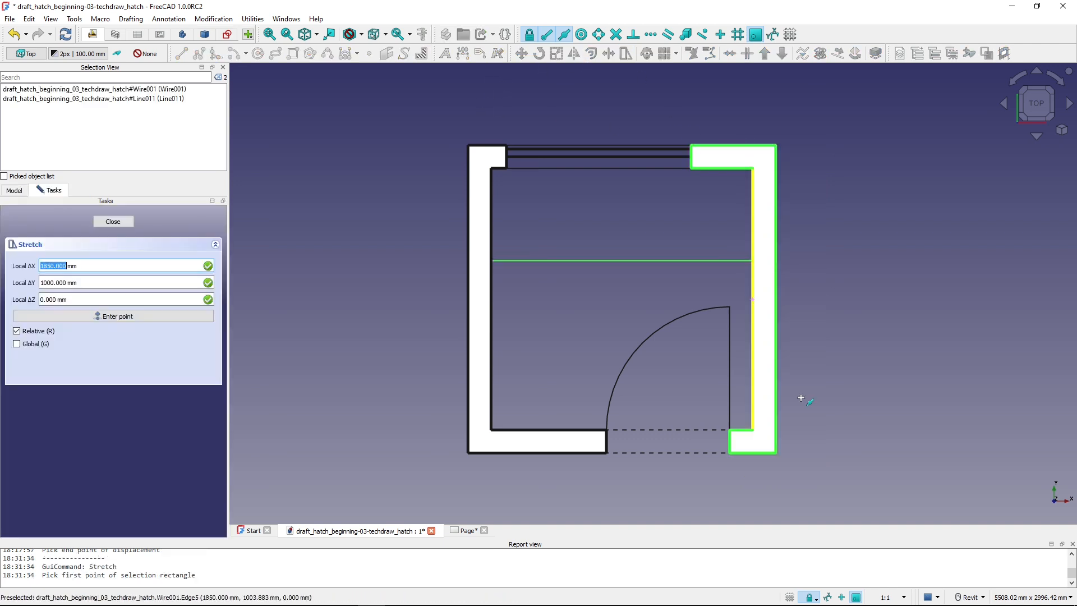
left_click(808, 488)
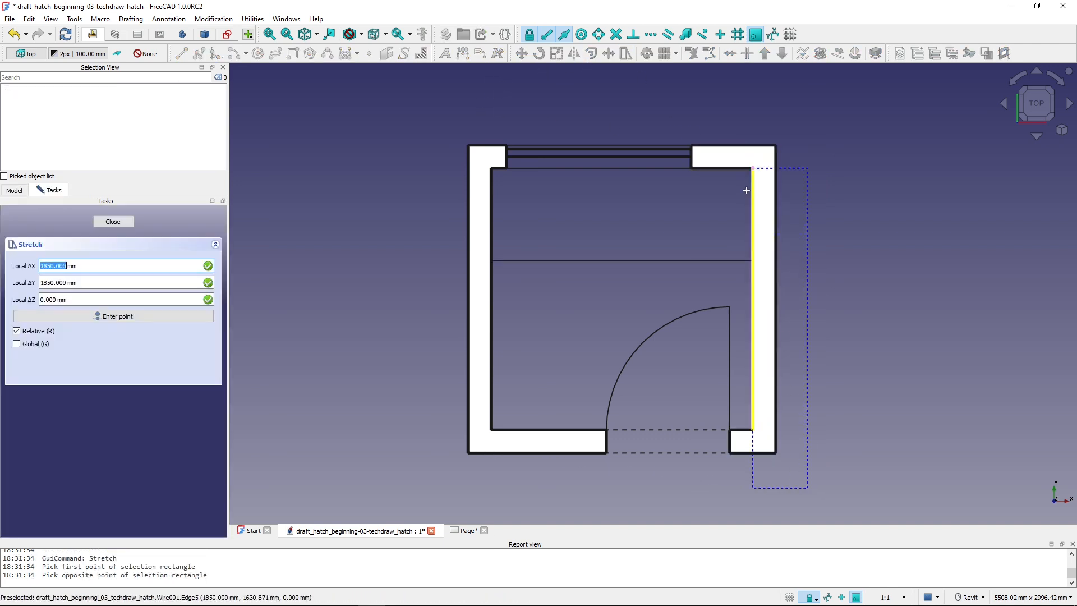
left_click(742, 136)
left_click(844, 285)
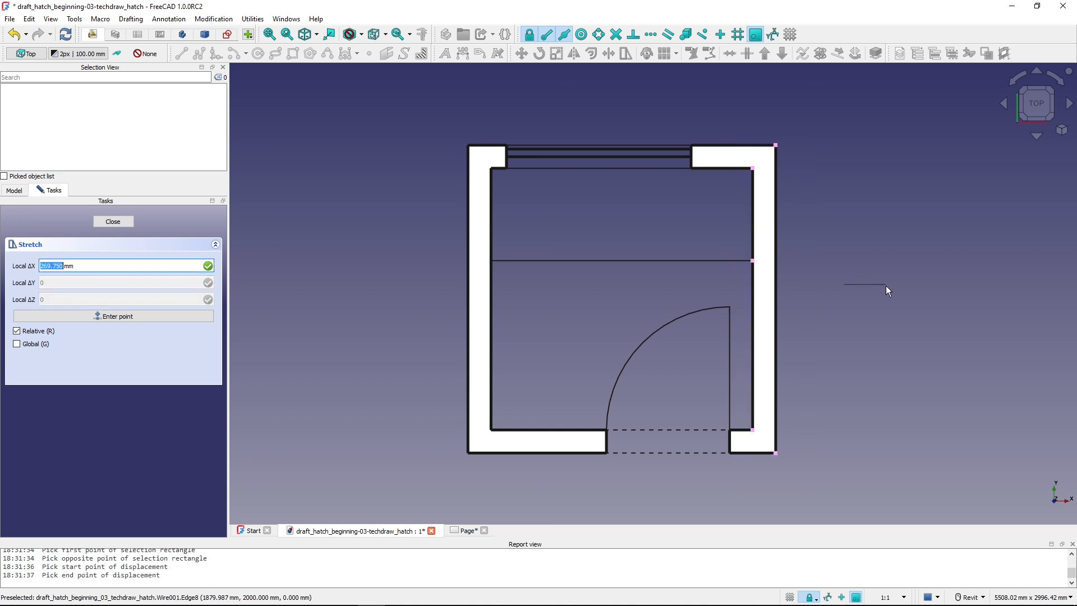
type("500")
key("Return")
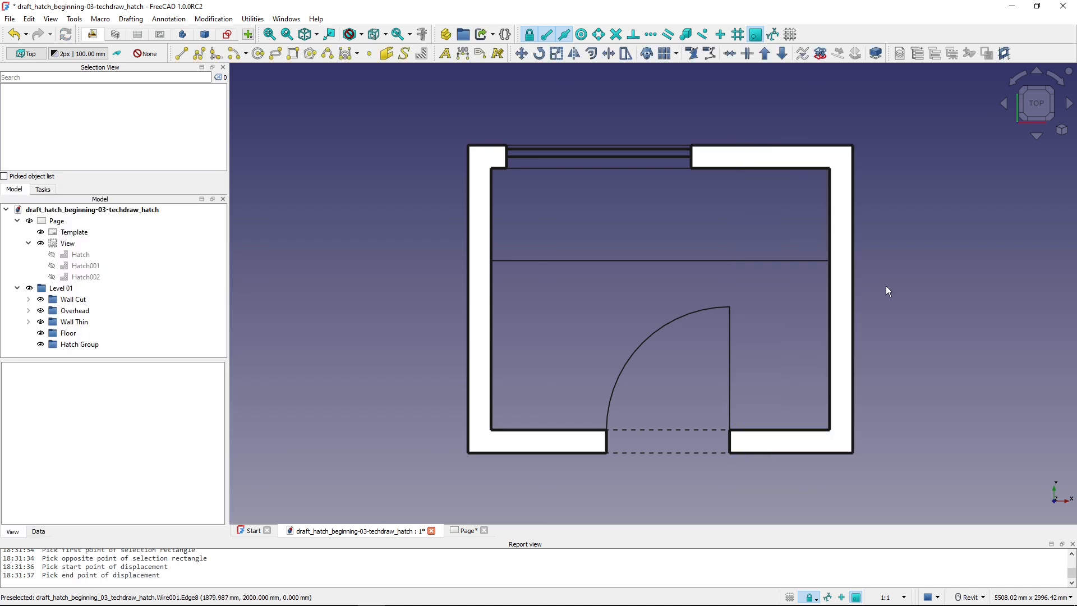
Turn off the view frames on the TechDraw page and compare its hatched faces with the stretched model
left_click(468, 530)
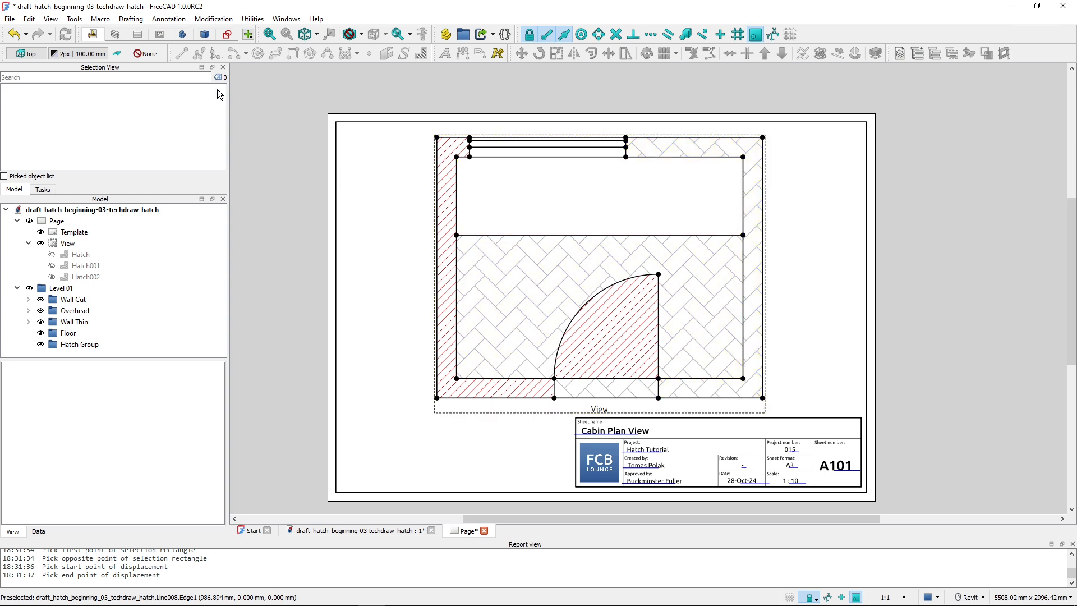
left_click(160, 36)
left_click(751, 53)
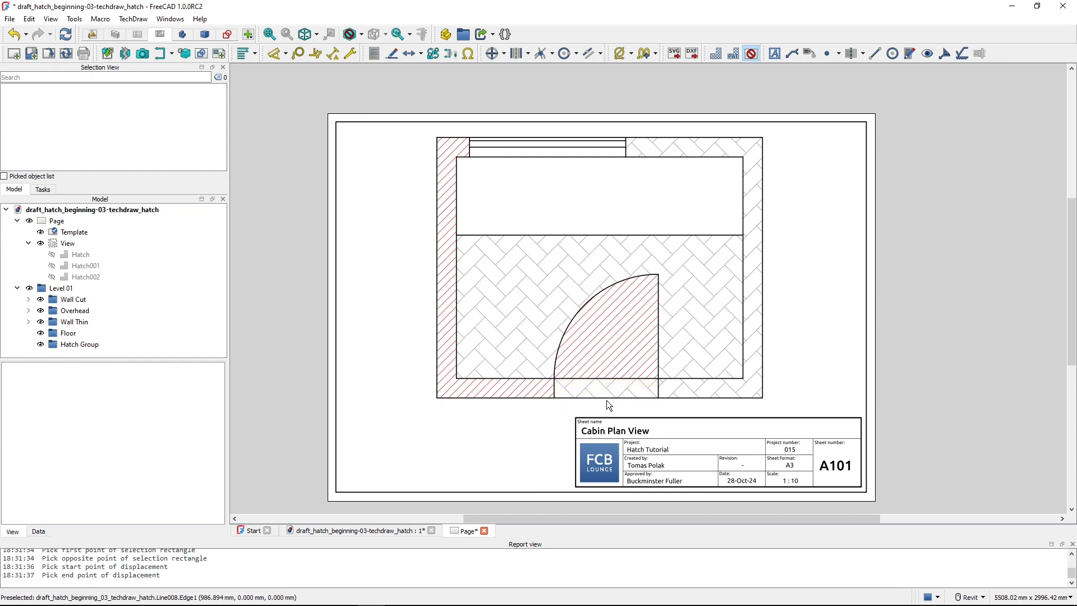
left_click(375, 536)
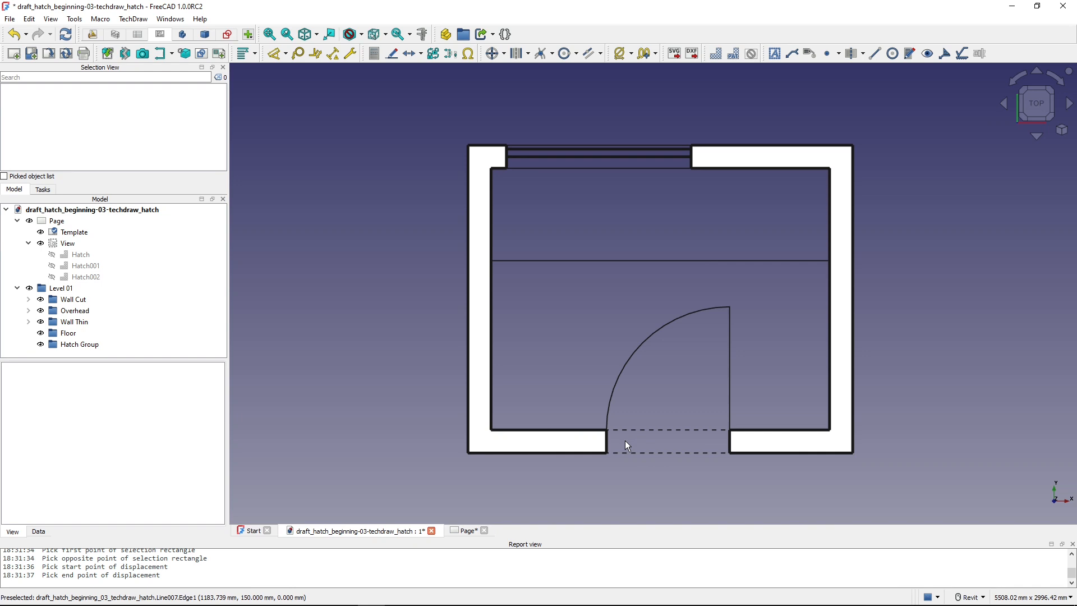
left_click(457, 531)
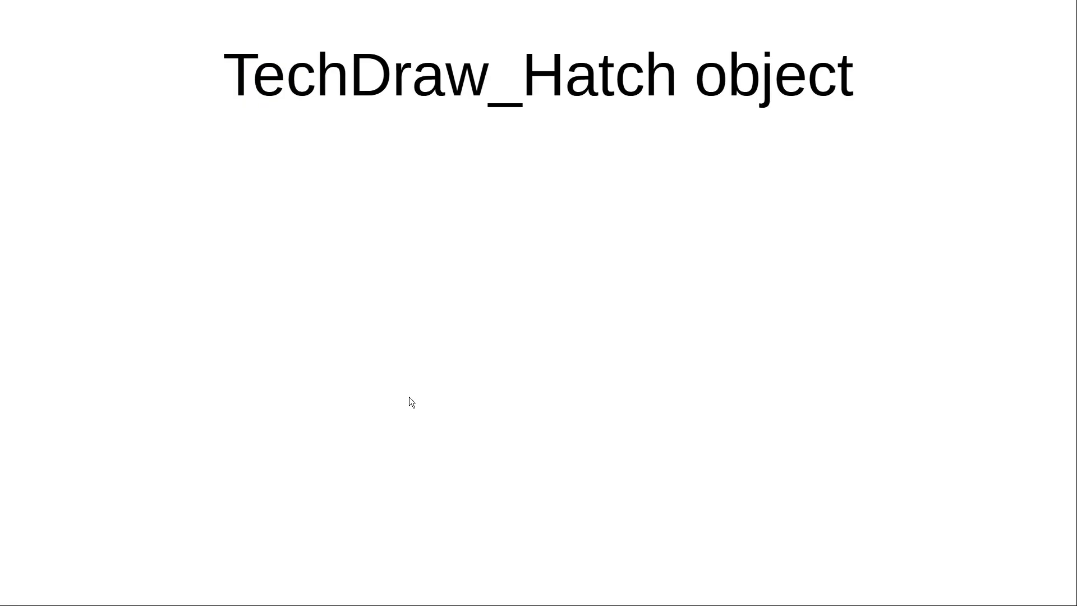
left_click(409, 396)
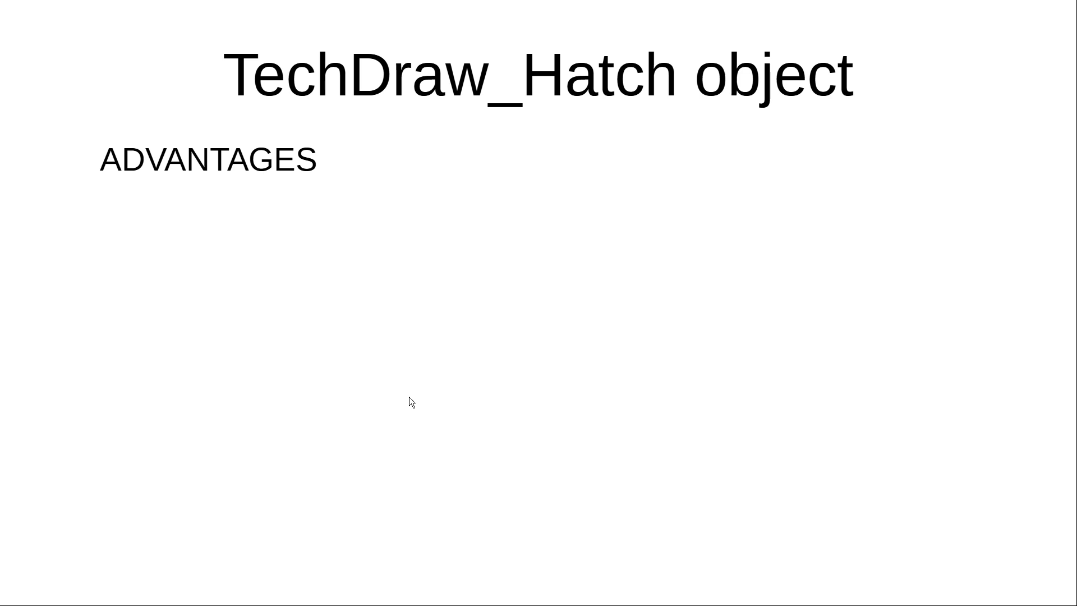
left_click(409, 396)
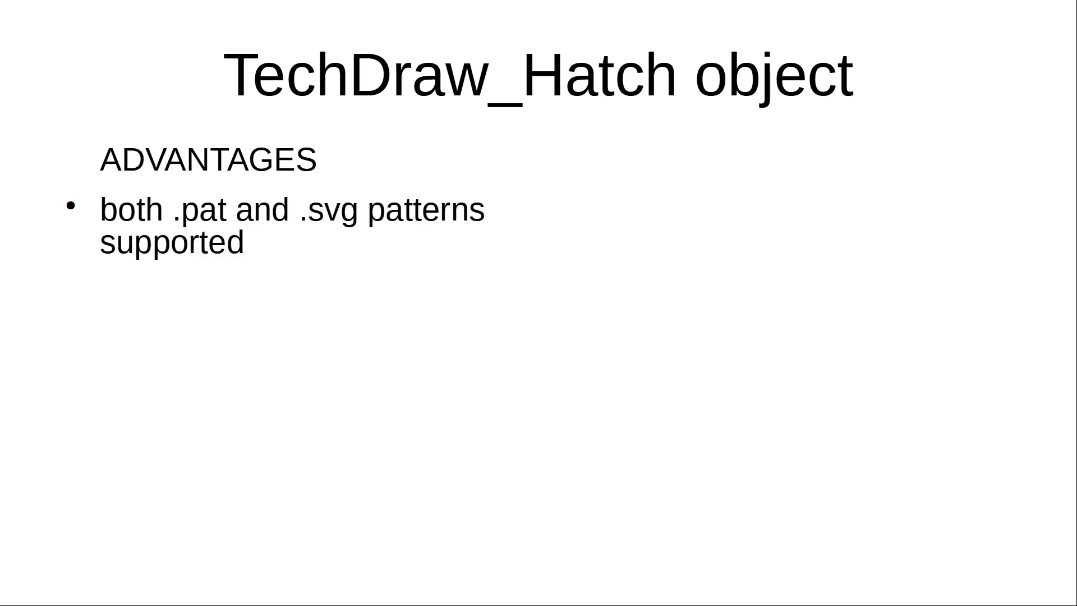